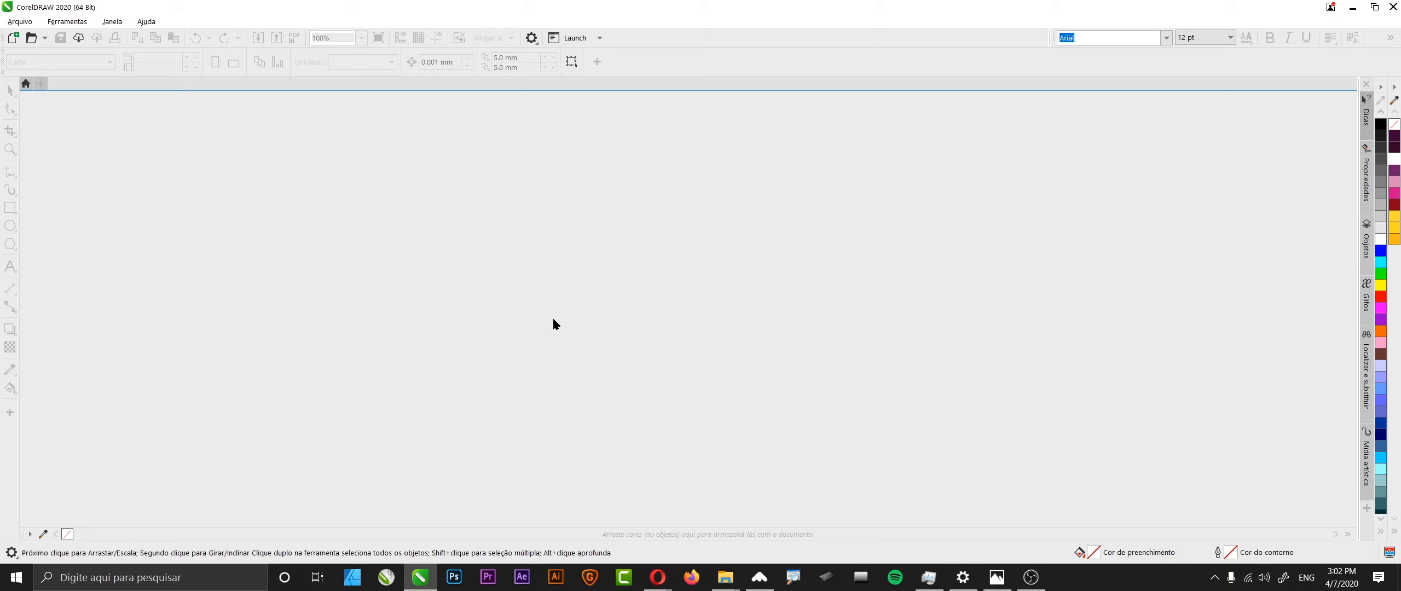
# Step: Create a new document with an A4 page in landscape orientation
pyautogui.click(41, 83)
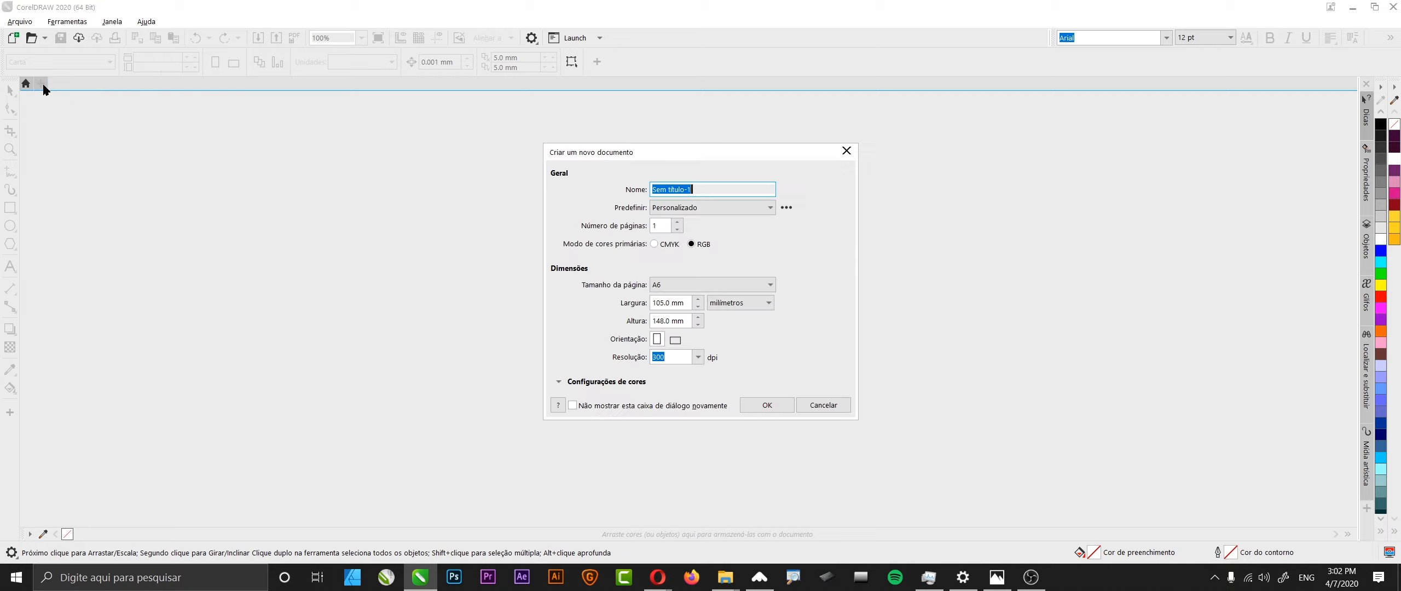
pyautogui.click(683, 207)
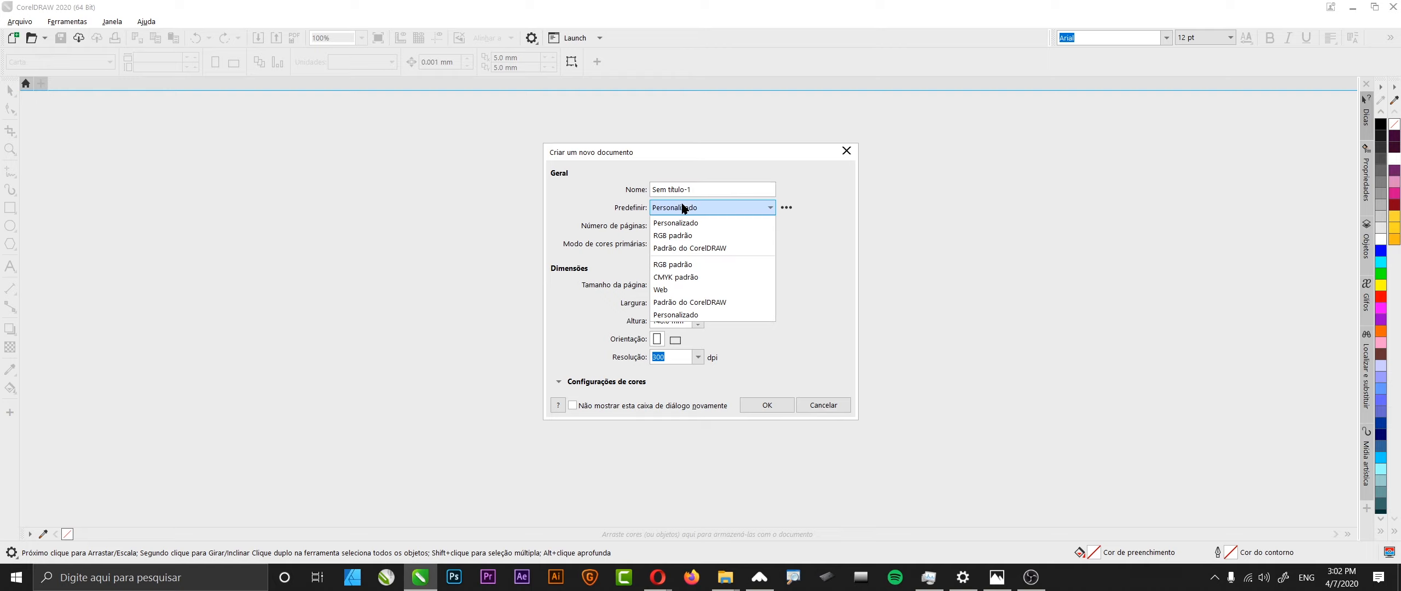
pyautogui.click(751, 257)
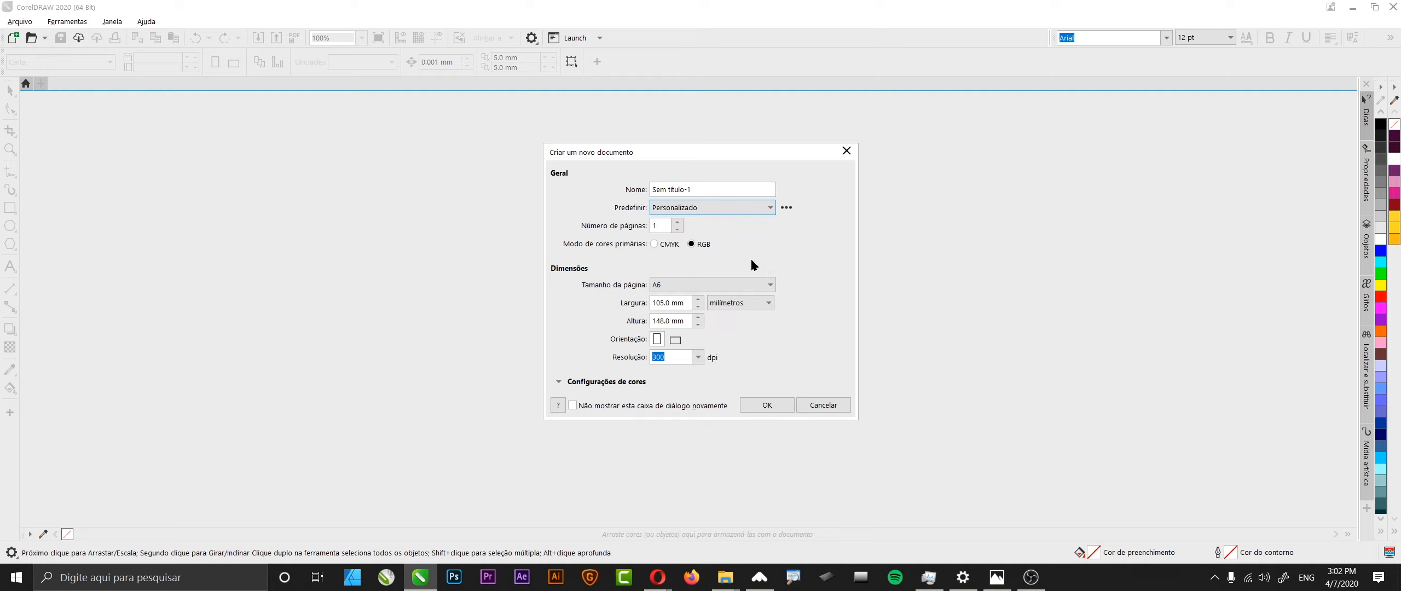
pyautogui.click(732, 285)
pyautogui.click(705, 325)
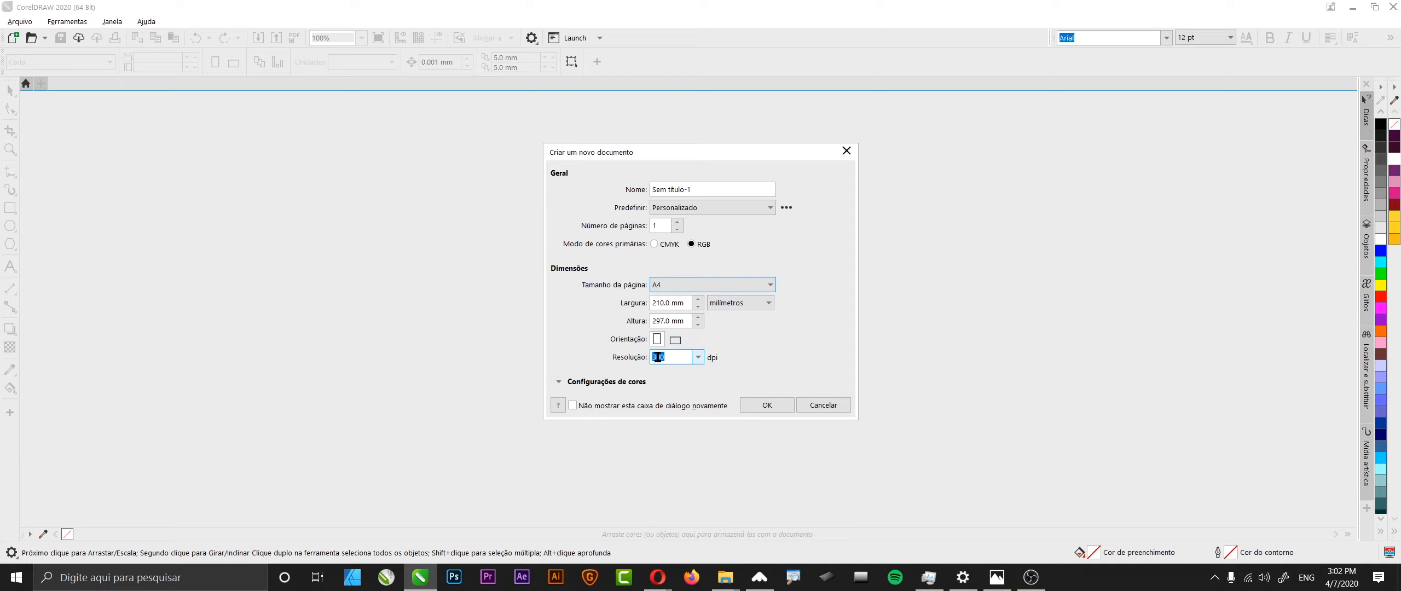
pyautogui.click(677, 340)
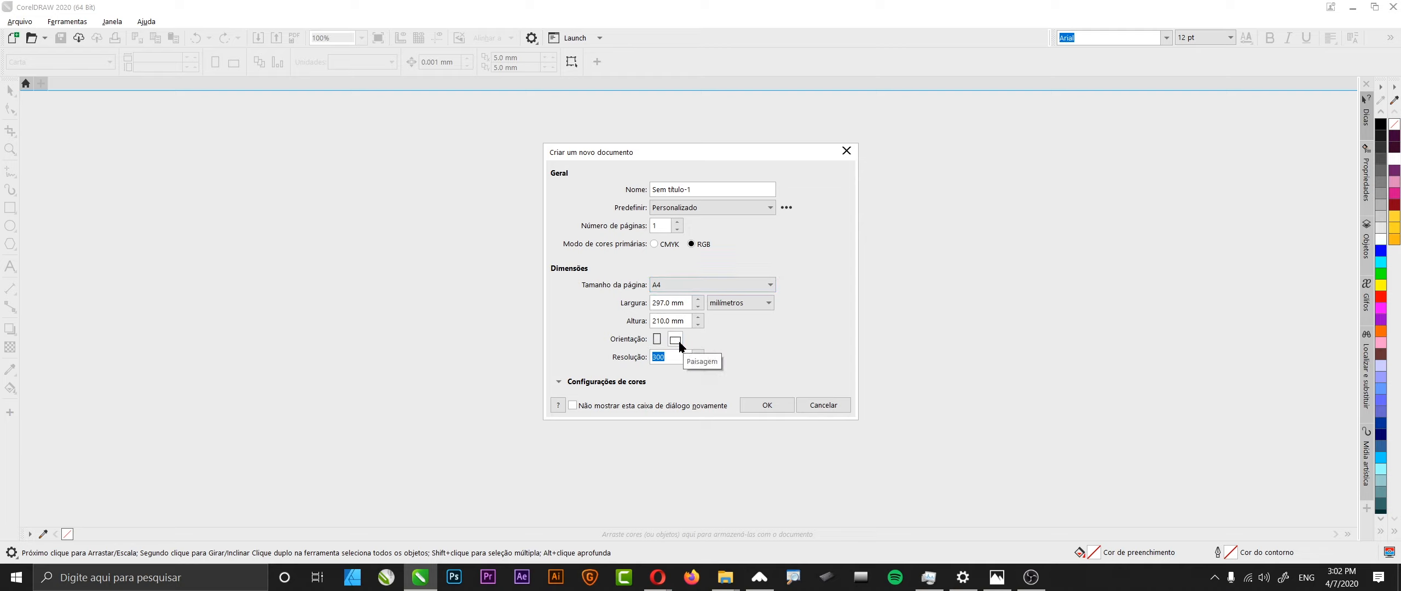
pyautogui.click(767, 405)
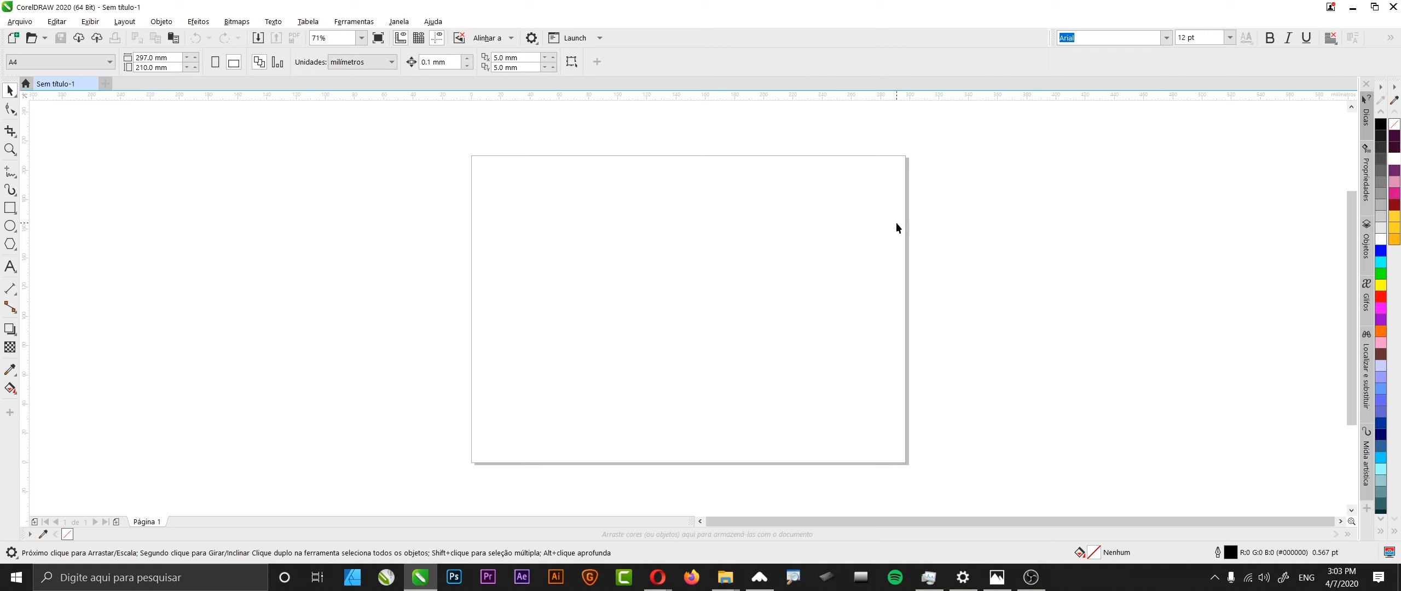
# Step: Add a page-sized rectangle and fill it with dark purple R61 G3 B54 (#3D0336)
pyautogui.doubleClick(9, 209)
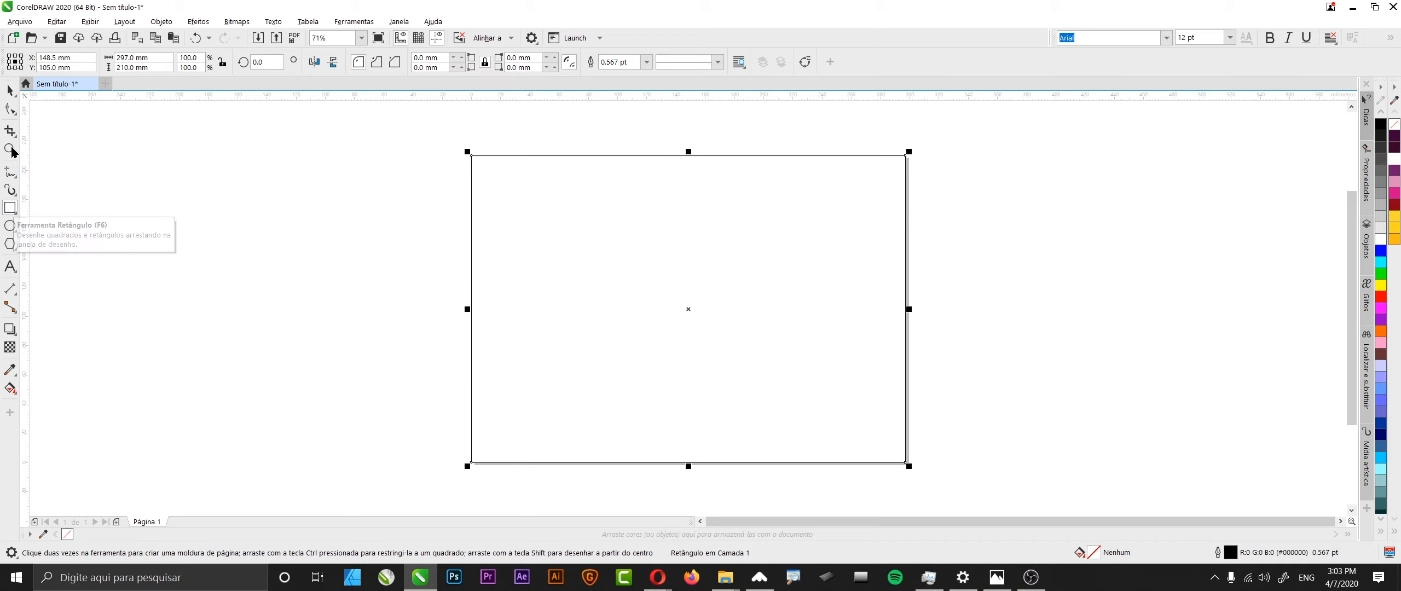
pyautogui.click(10, 92)
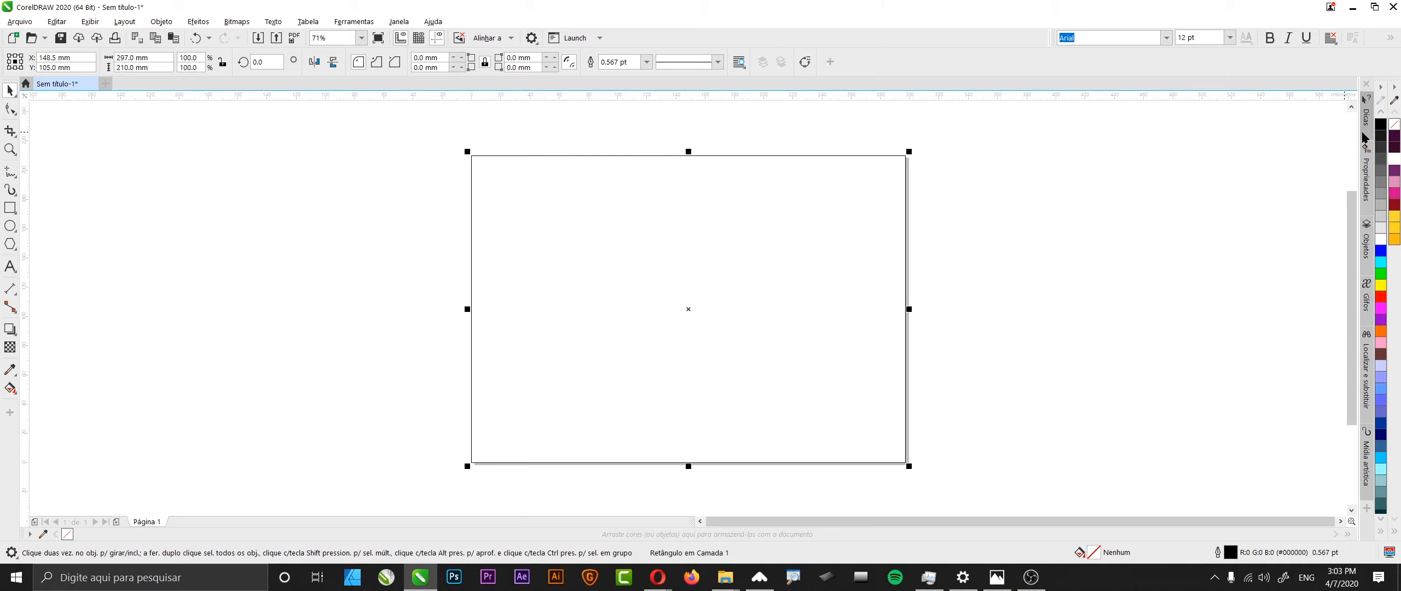
pyautogui.click(1394, 139)
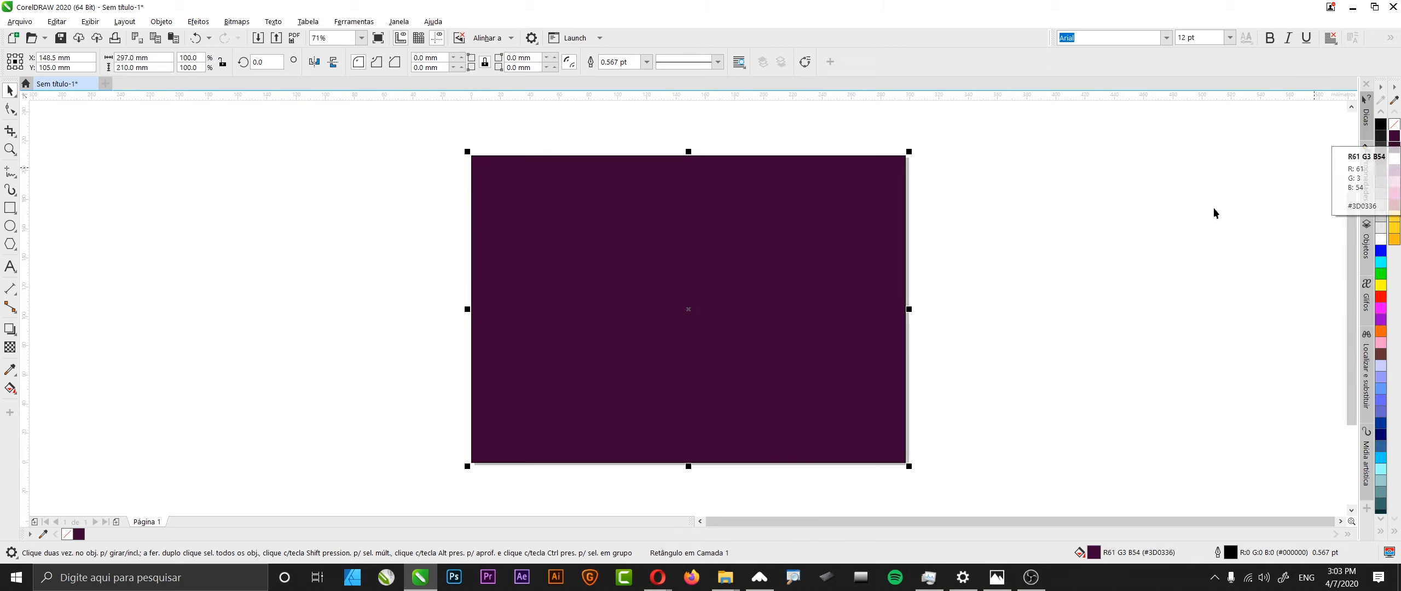
pyautogui.click(1032, 282)
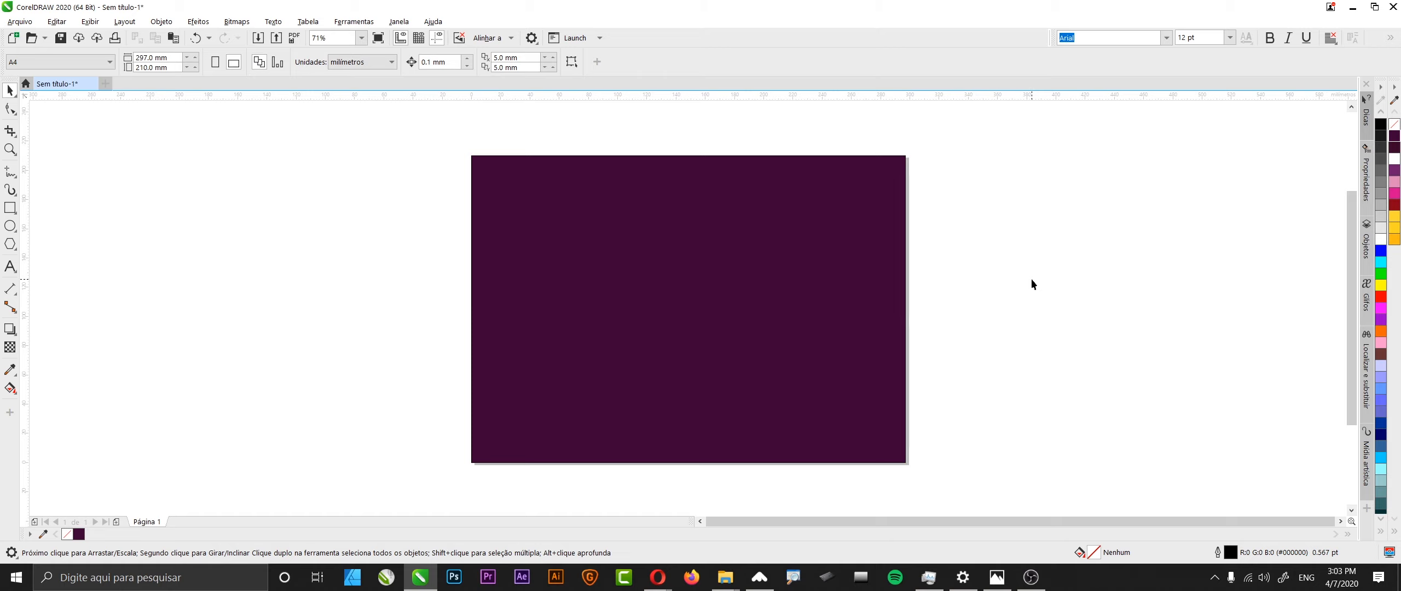
# Step: Give the background rectangle an elliptical gradient fill with a lighter purple centre and the dark purple at its outer edge
pyautogui.hotkey('shift', 'F4')
pyautogui.click(846, 277)
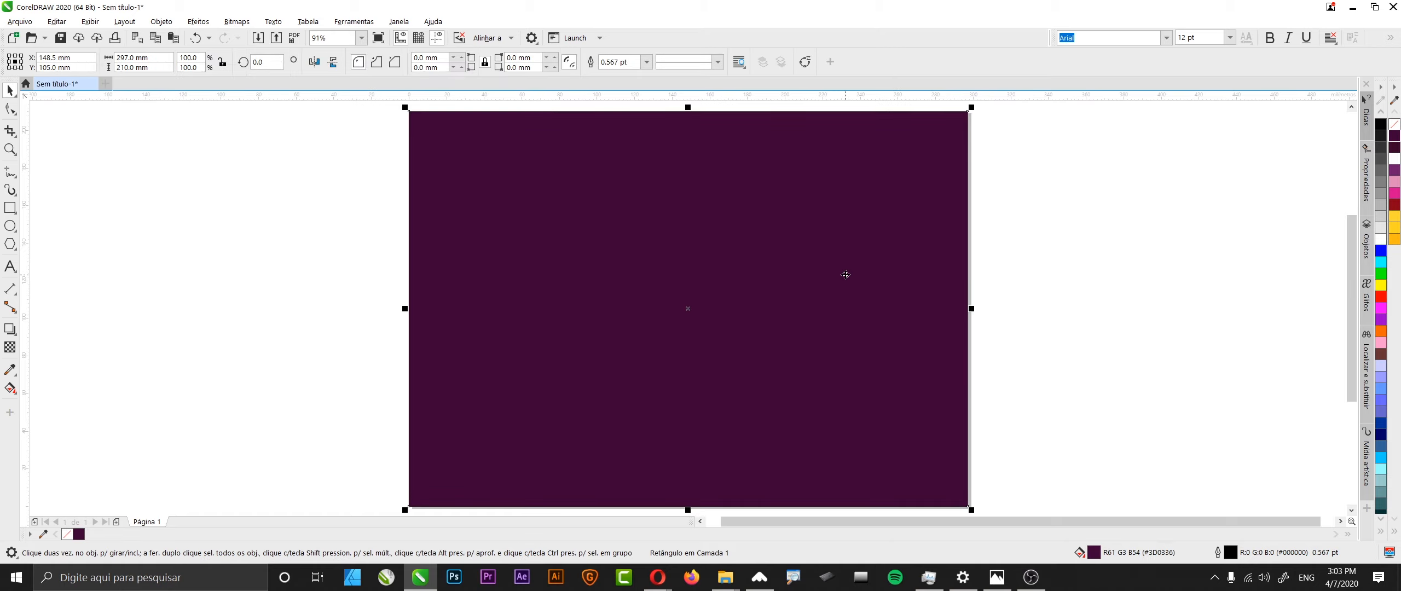
pyautogui.press('g')
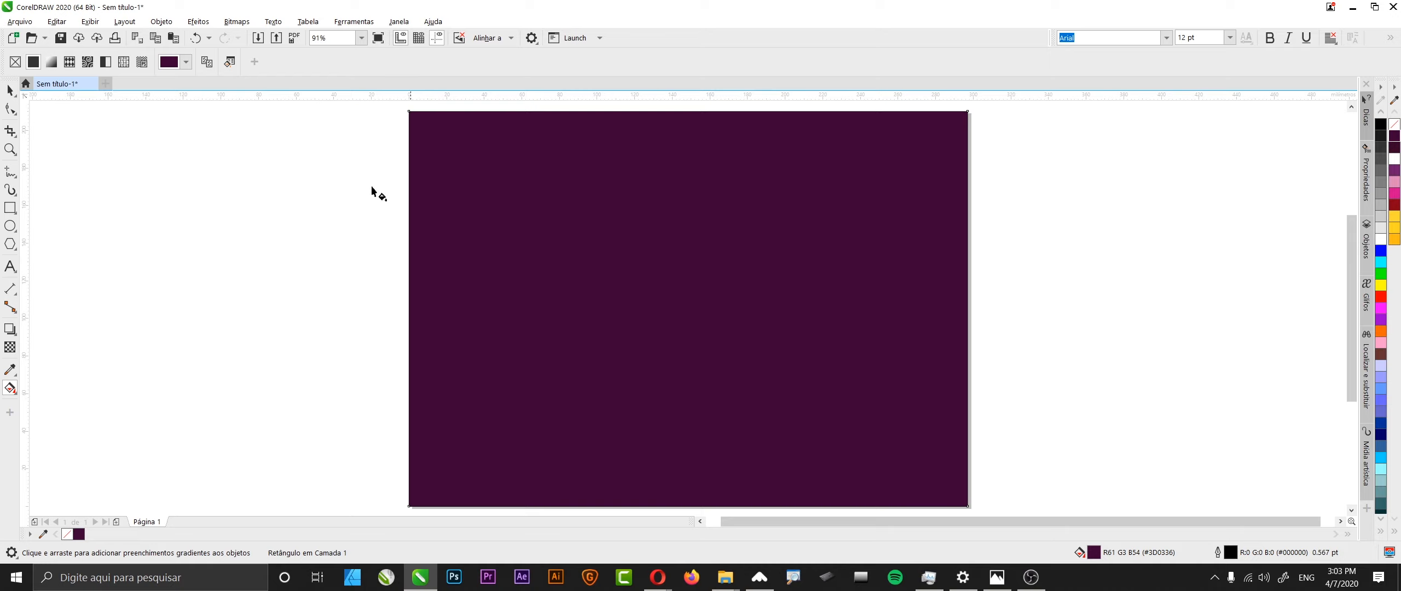
pyautogui.click(57, 67)
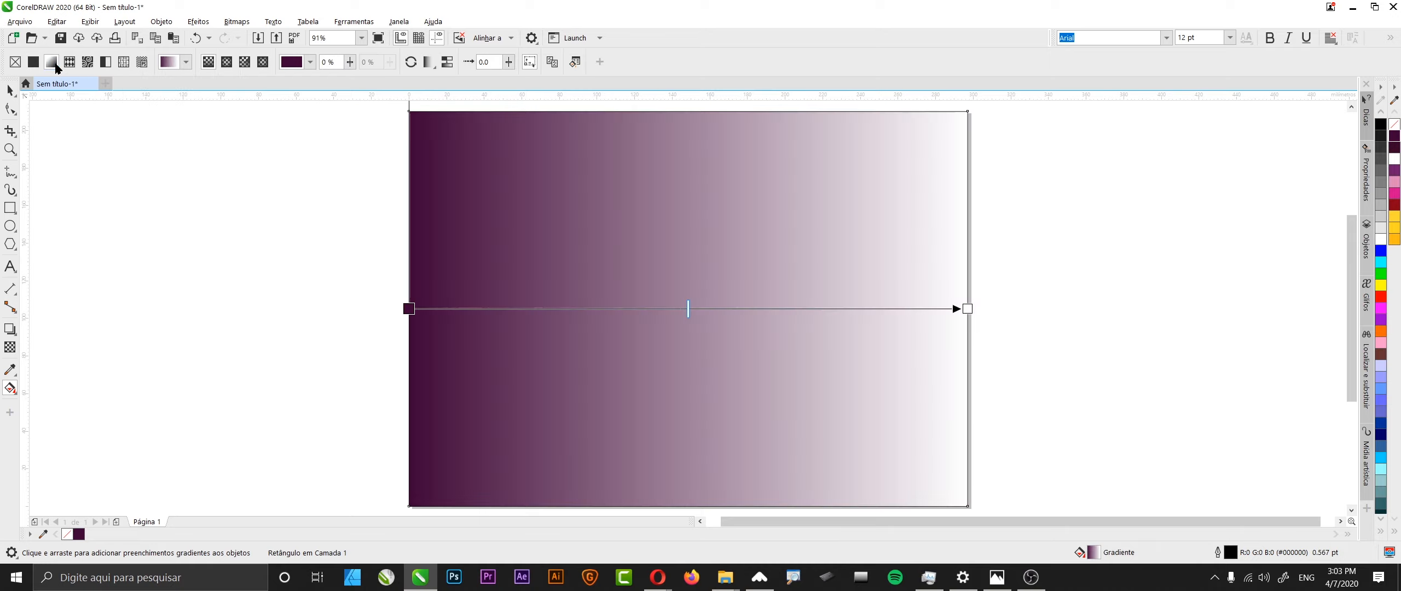
pyautogui.click(227, 63)
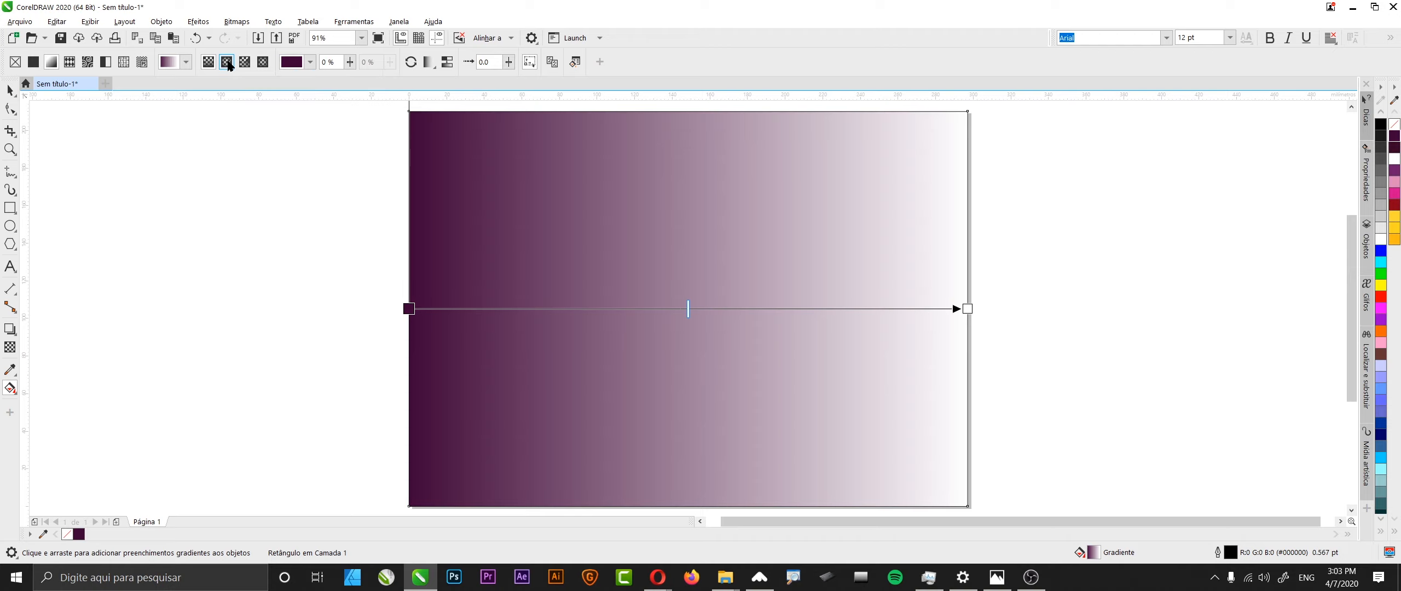
pyautogui.click(688, 308)
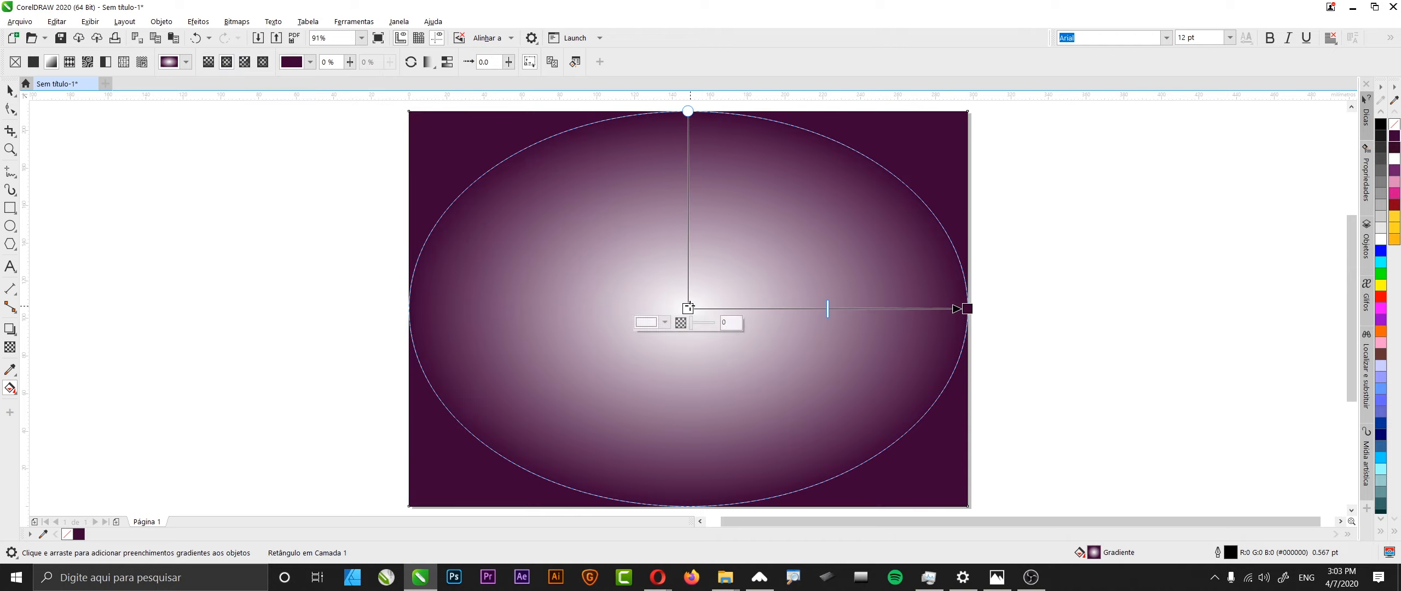
pyautogui.click(1395, 170)
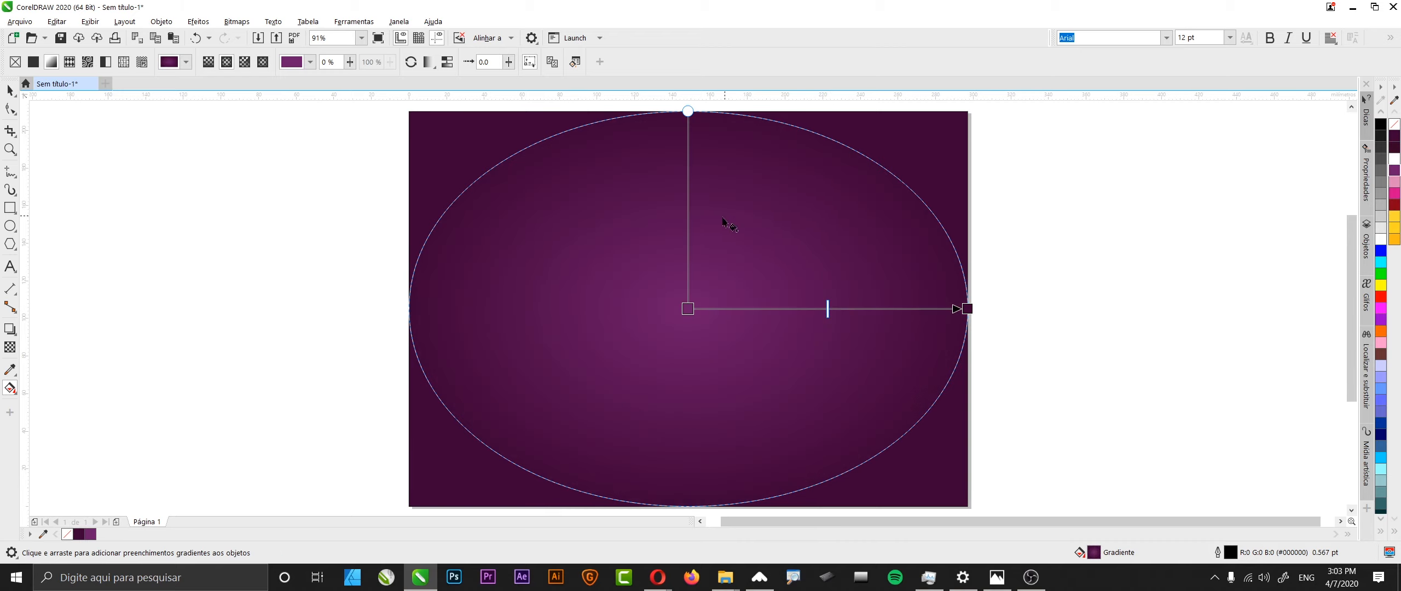
# Step: Enlarge the background's elliptical gradient beyond the page edges into a nearly circular shape, keeping it centred on the page
pyautogui.scroll(-3, 723, 219)
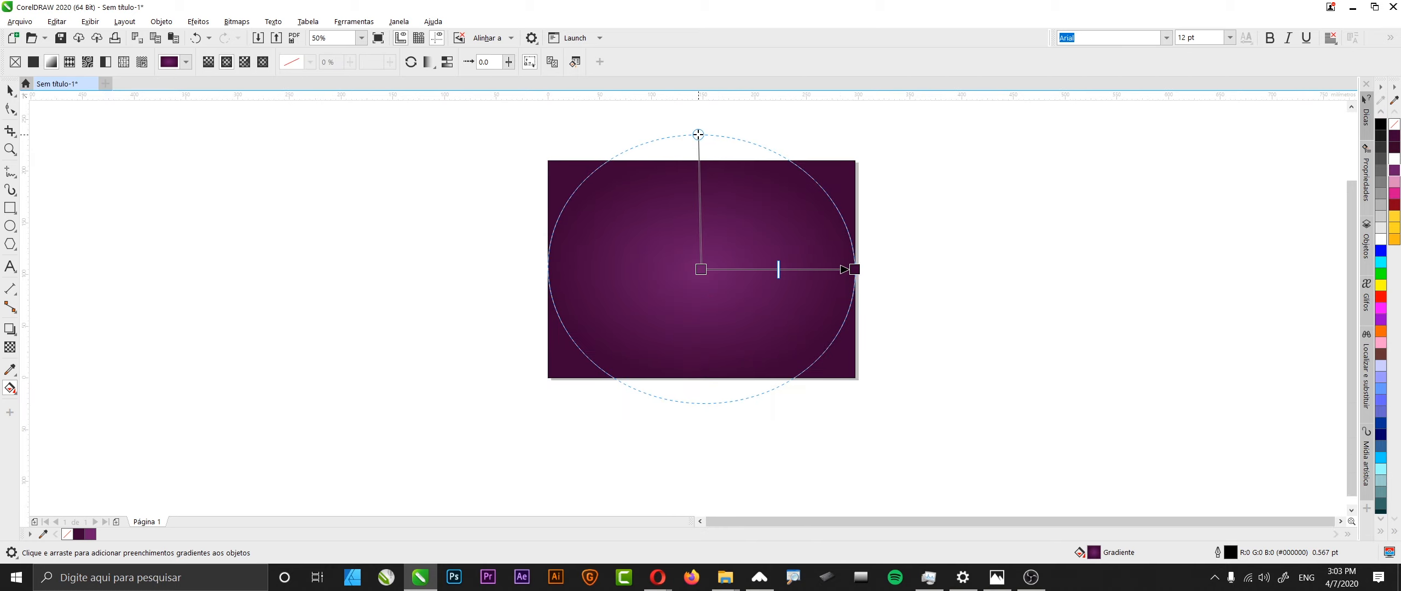
pyautogui.moveTo(854, 268); pyautogui.dragTo(878, 269)
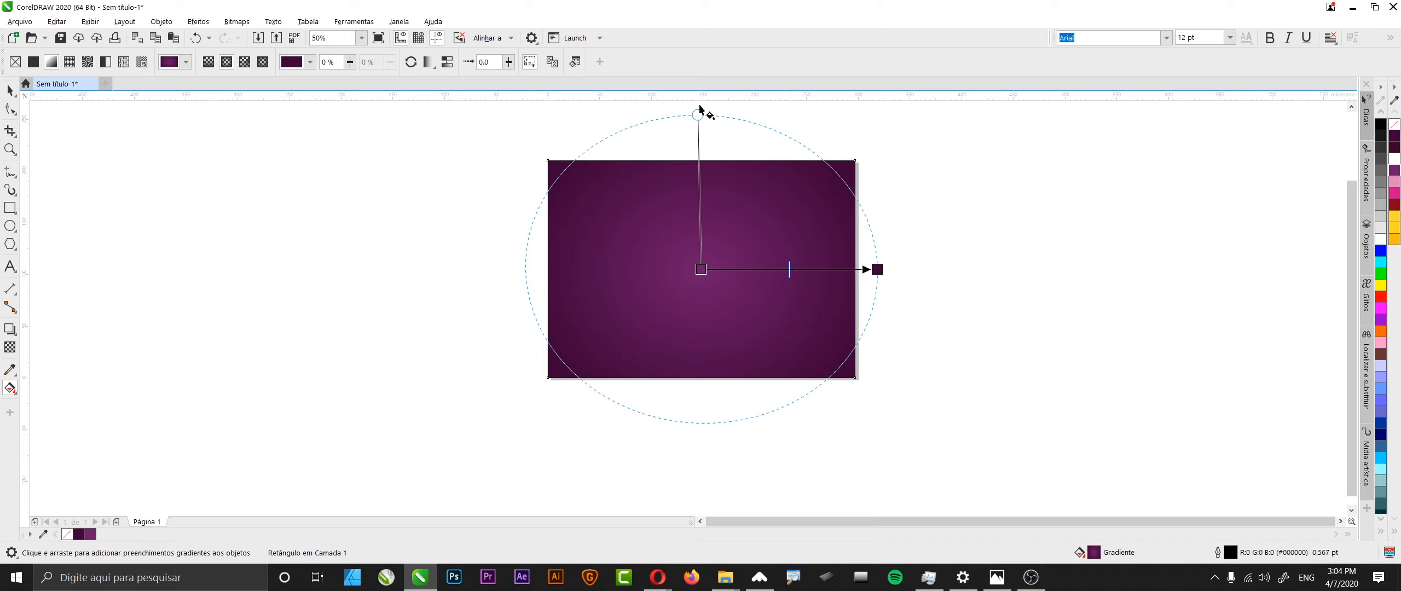
pyautogui.moveTo(696, 115)
pyautogui.mouseDown()
pyautogui.moveTo(701, 219)
pyautogui.moveTo(700, 108)
pyautogui.mouseUp()
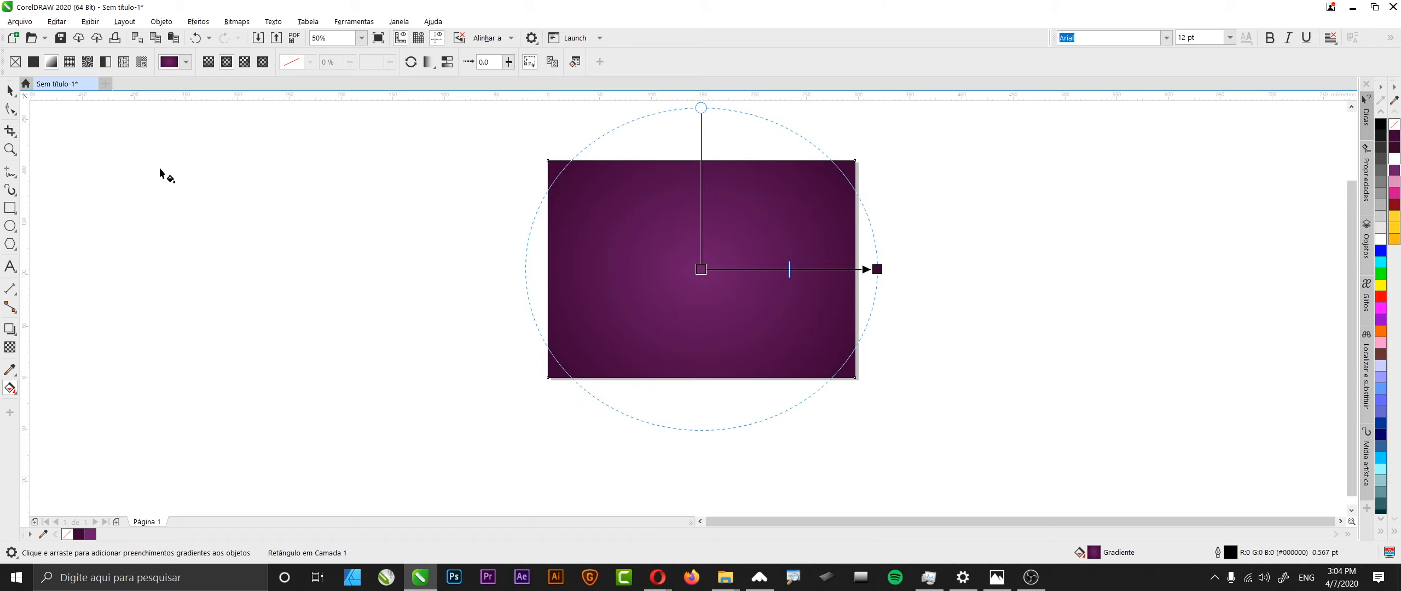
pyautogui.click(10, 90)
pyautogui.click(290, 225)
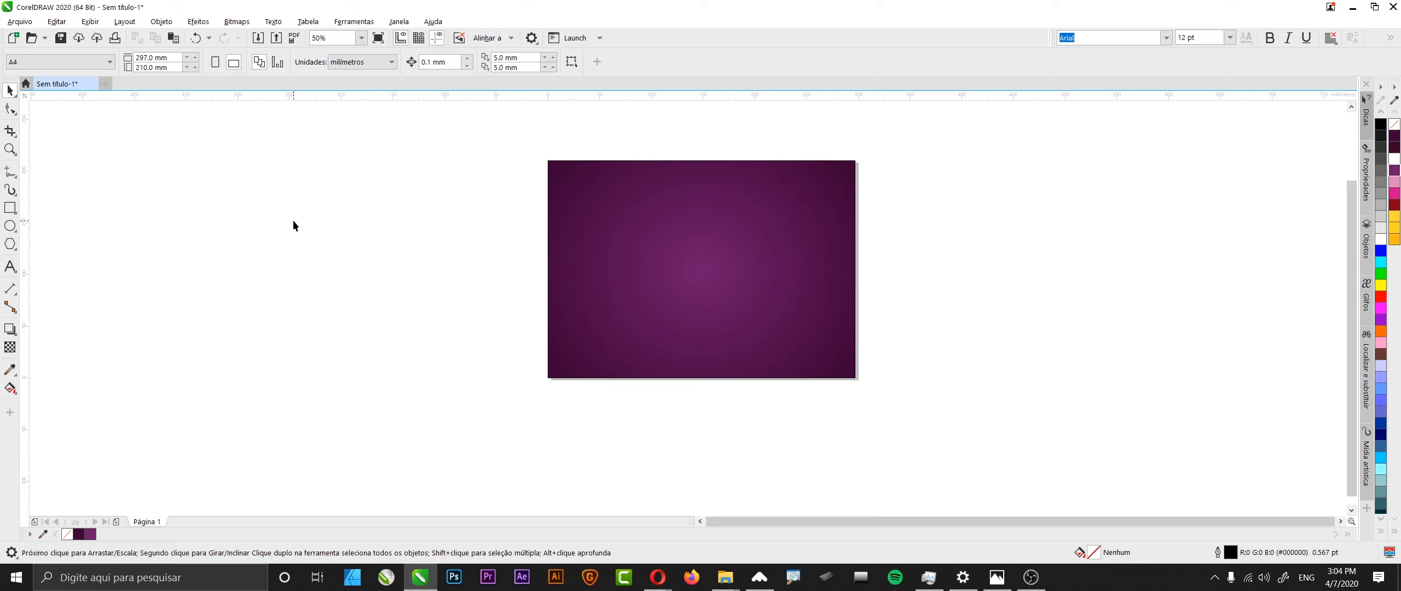
# Step: Add the artistic text "Snake" on the background, scale it up to about 153 pt and colour it white
pyautogui.press('F4')
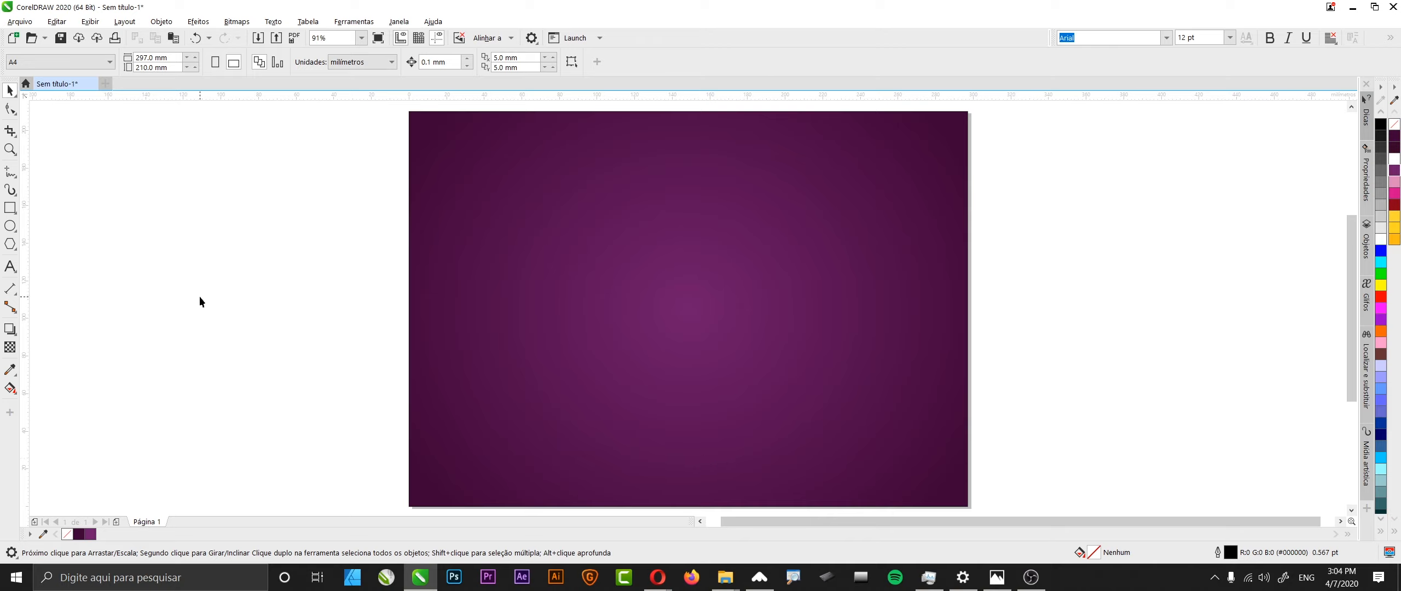
pyautogui.click(9, 266)
pyautogui.click(539, 315)
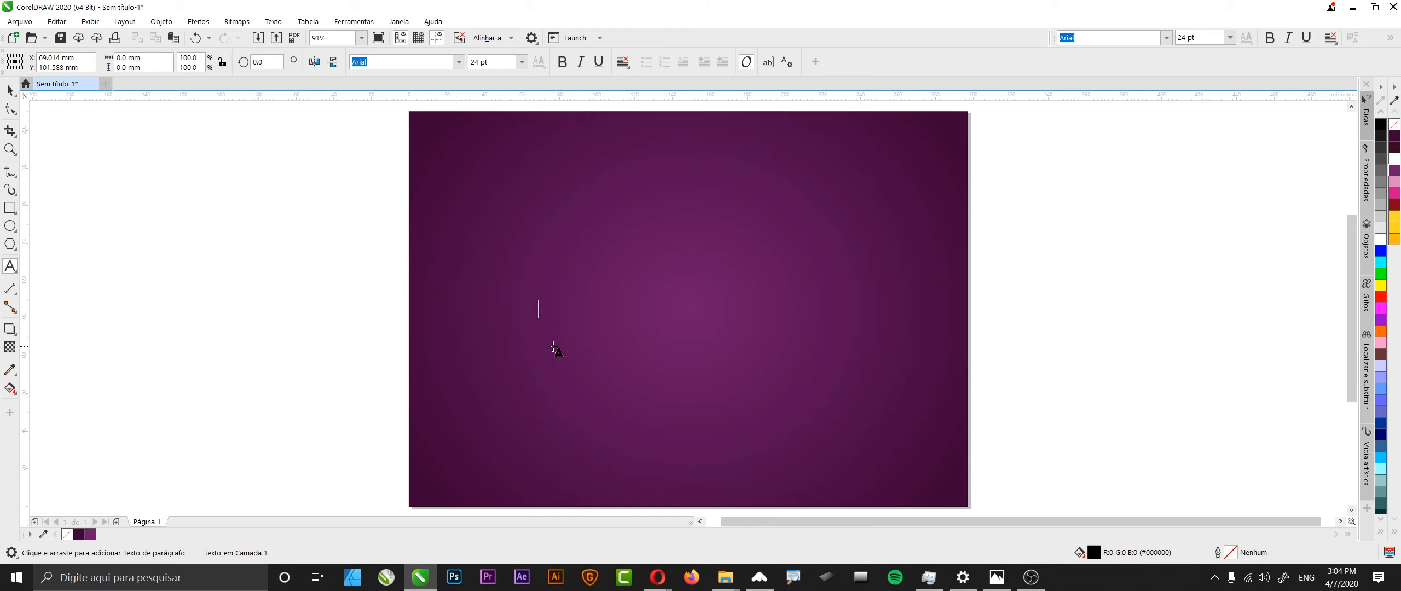
pyautogui.write('Snake')
pyautogui.click(10, 90)
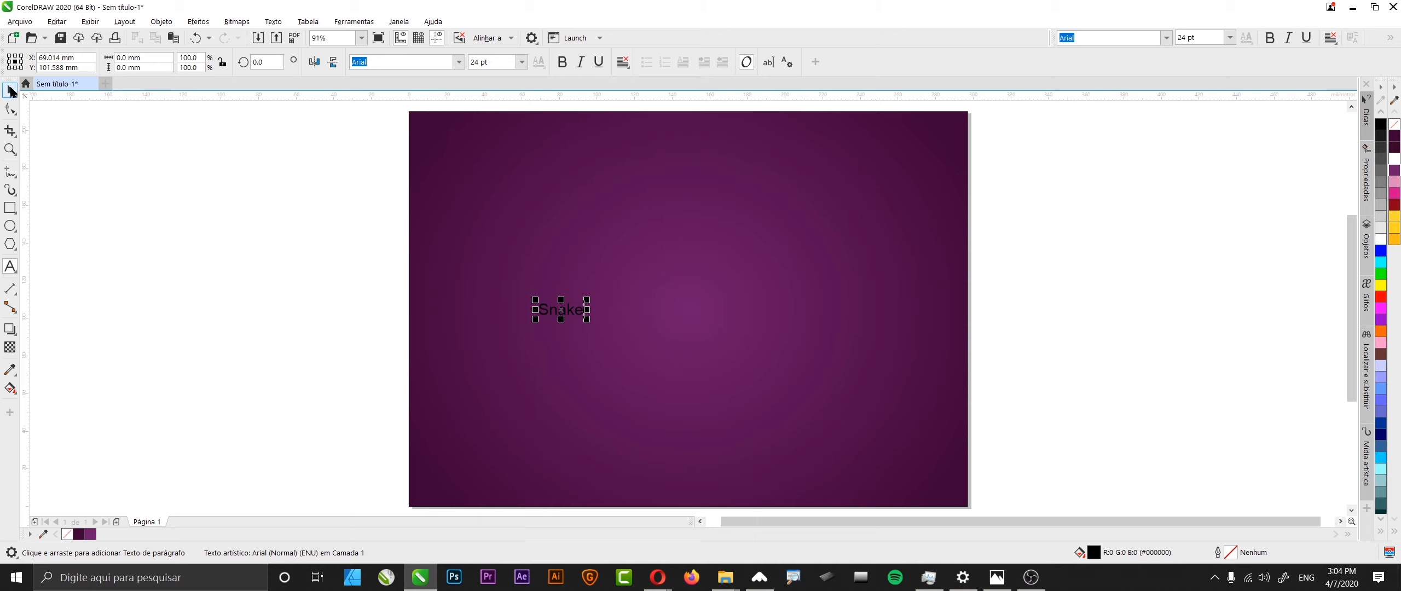
pyautogui.moveTo(589, 321); pyautogui.dragTo(785, 422)
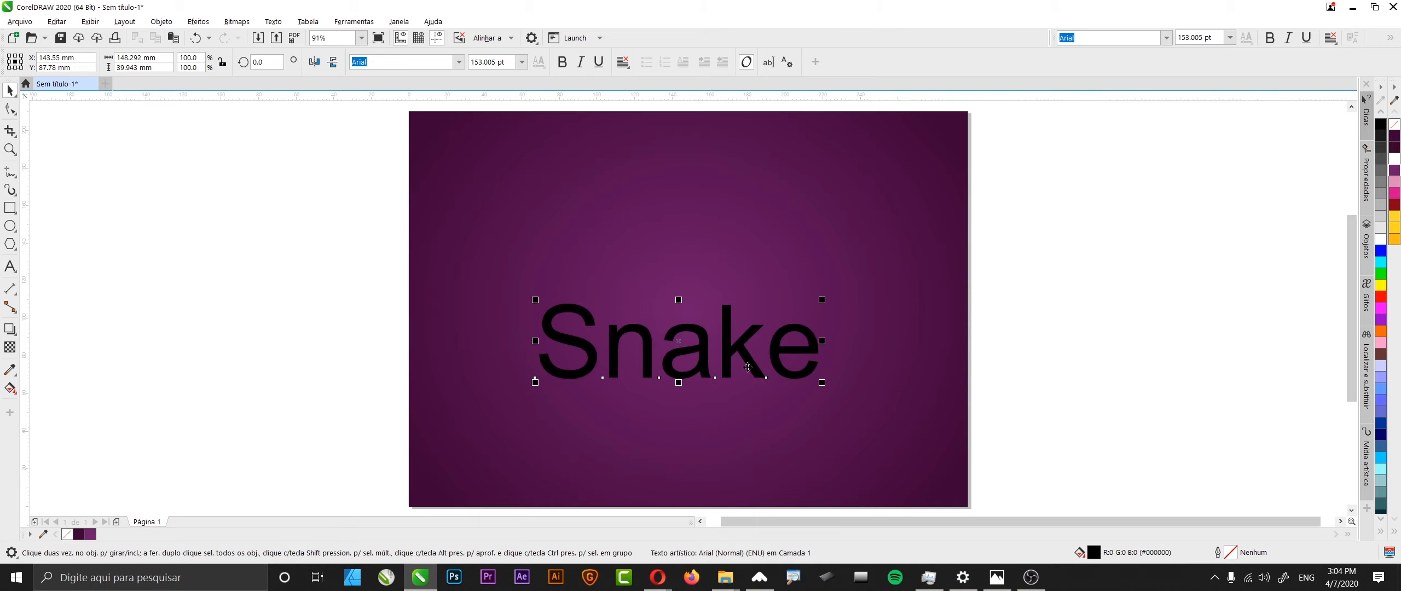
pyautogui.click(1385, 236)
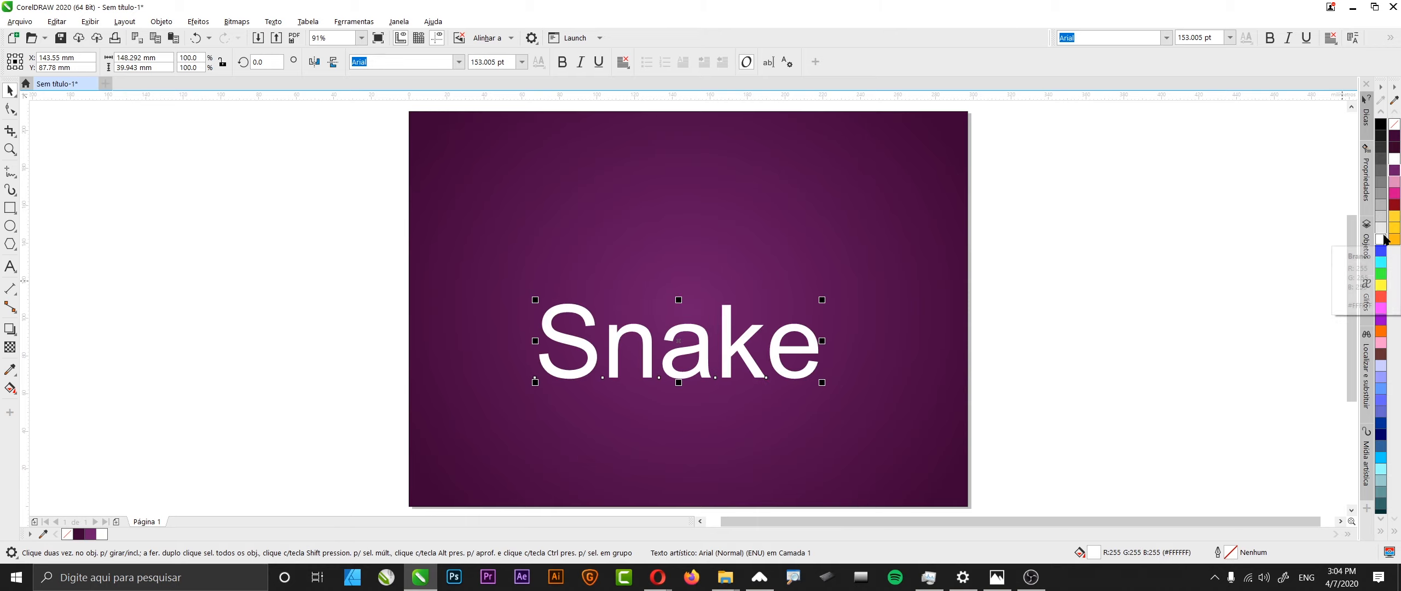
# Step: Set the font of the "Snake" text to Cheetah Kick - Personal Use
pyautogui.click(1168, 38)
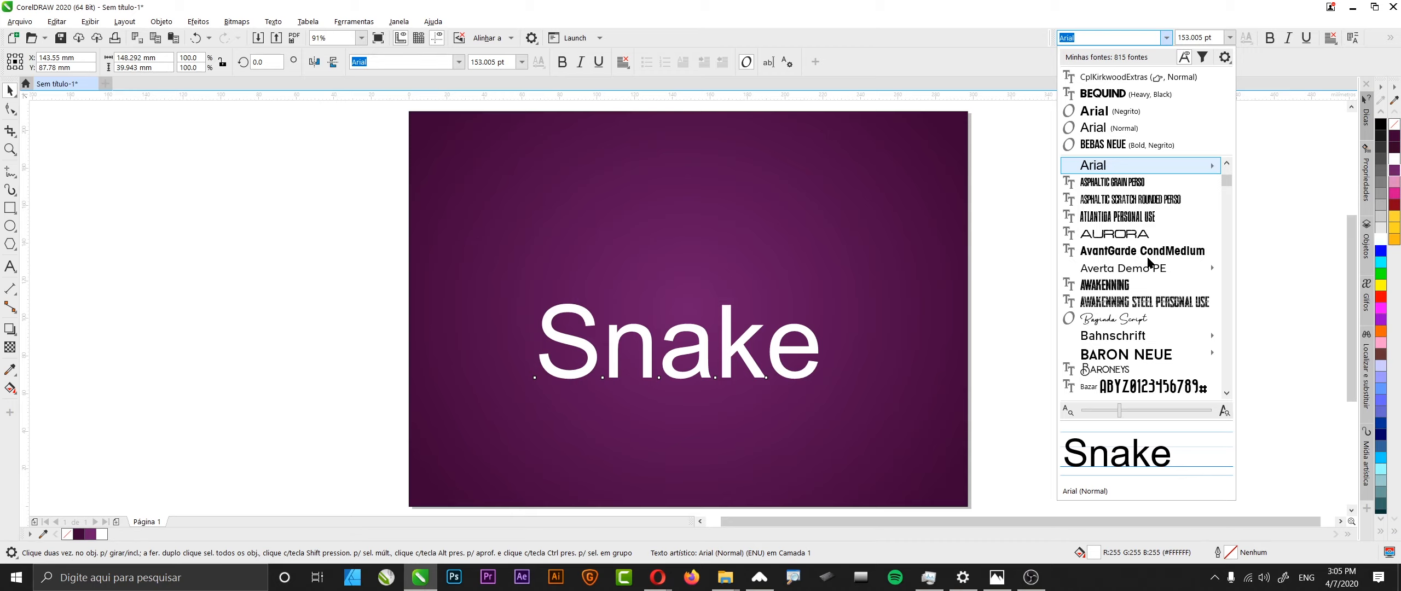
pyautogui.scroll(-5, 1148, 260)
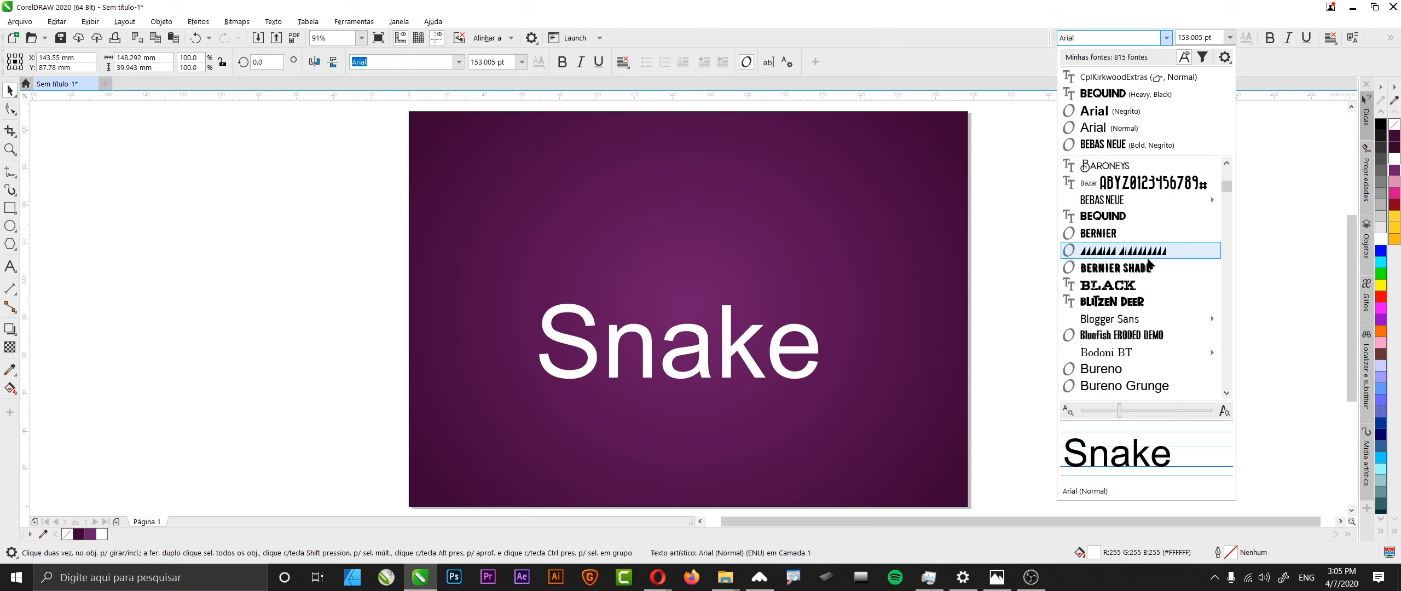
pyautogui.scroll(-1, 1148, 261)
pyautogui.scroll(-2, 1147, 262)
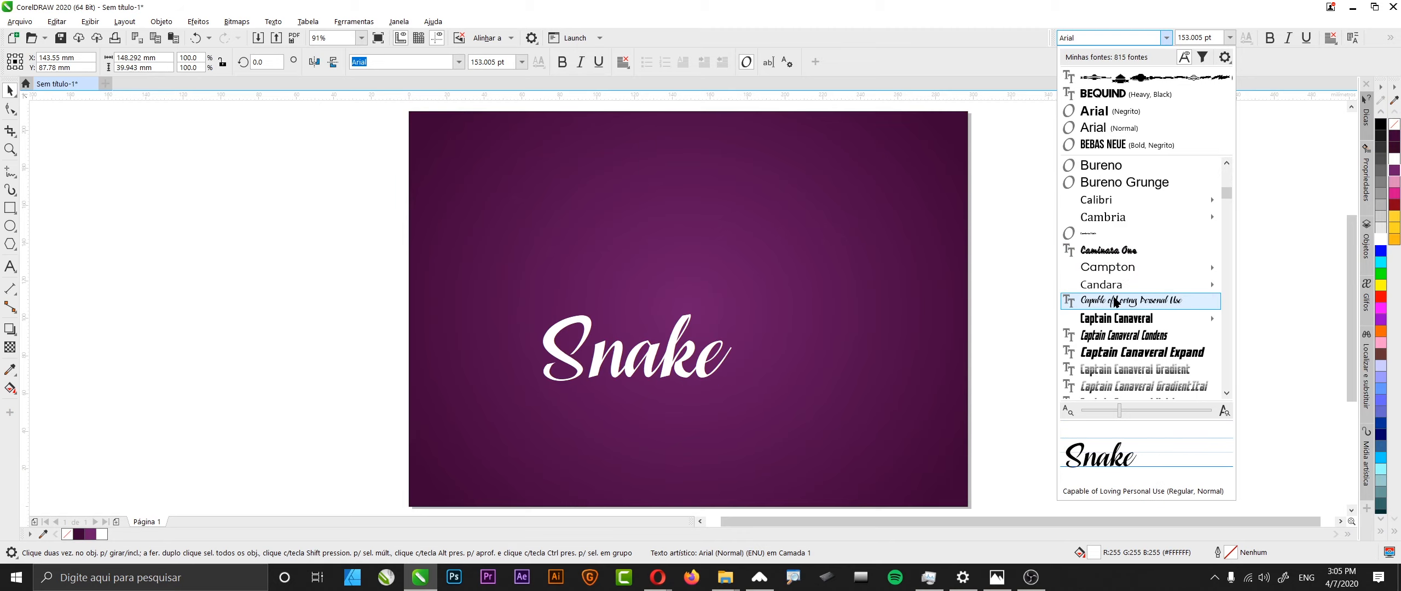
pyautogui.scroll(-5, 1115, 301)
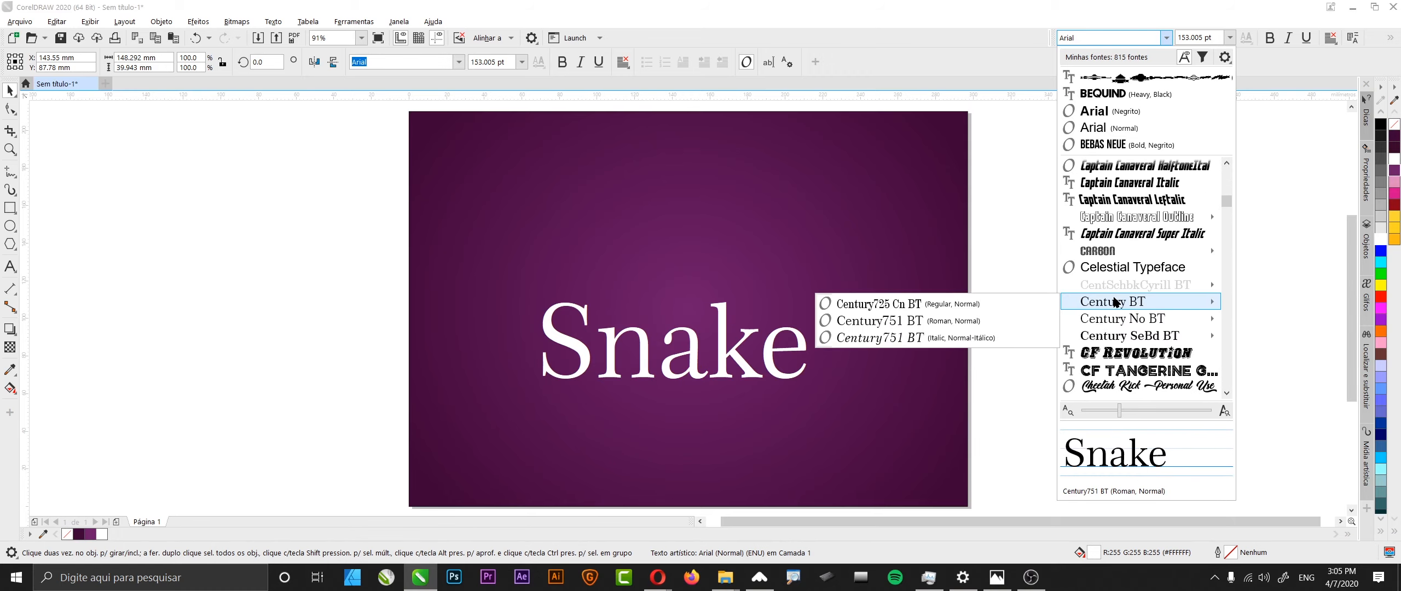
pyautogui.scroll(-2, 1114, 301)
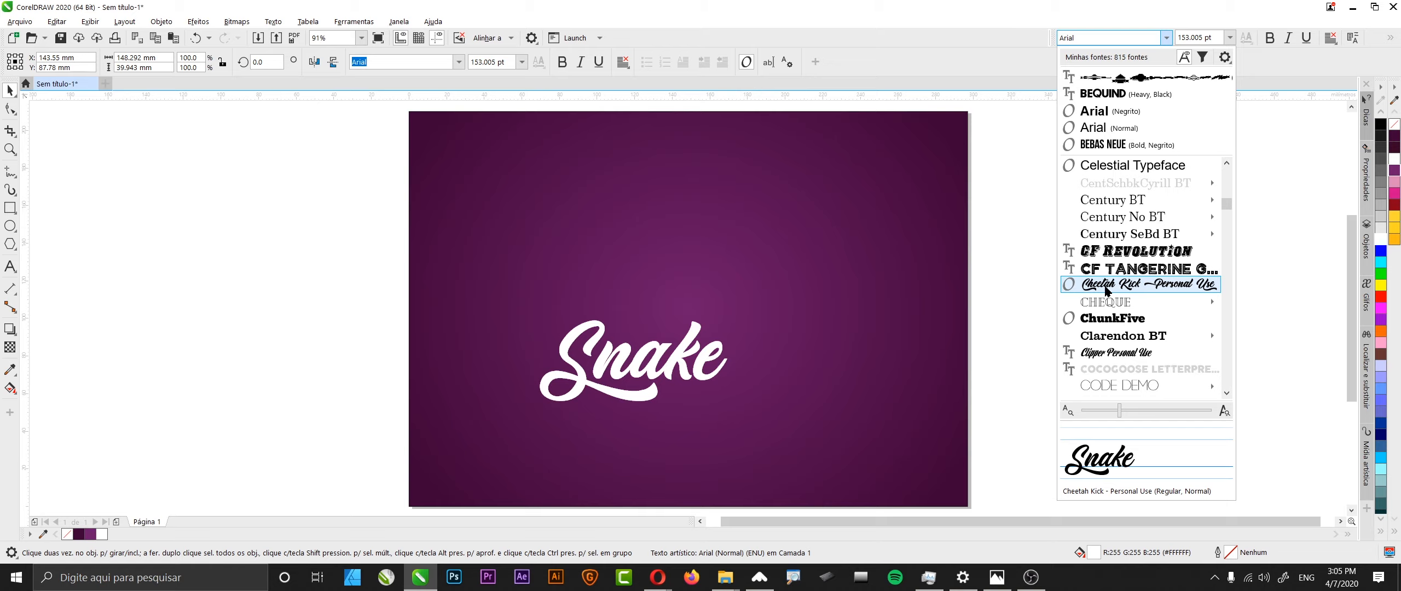
pyautogui.click(1105, 285)
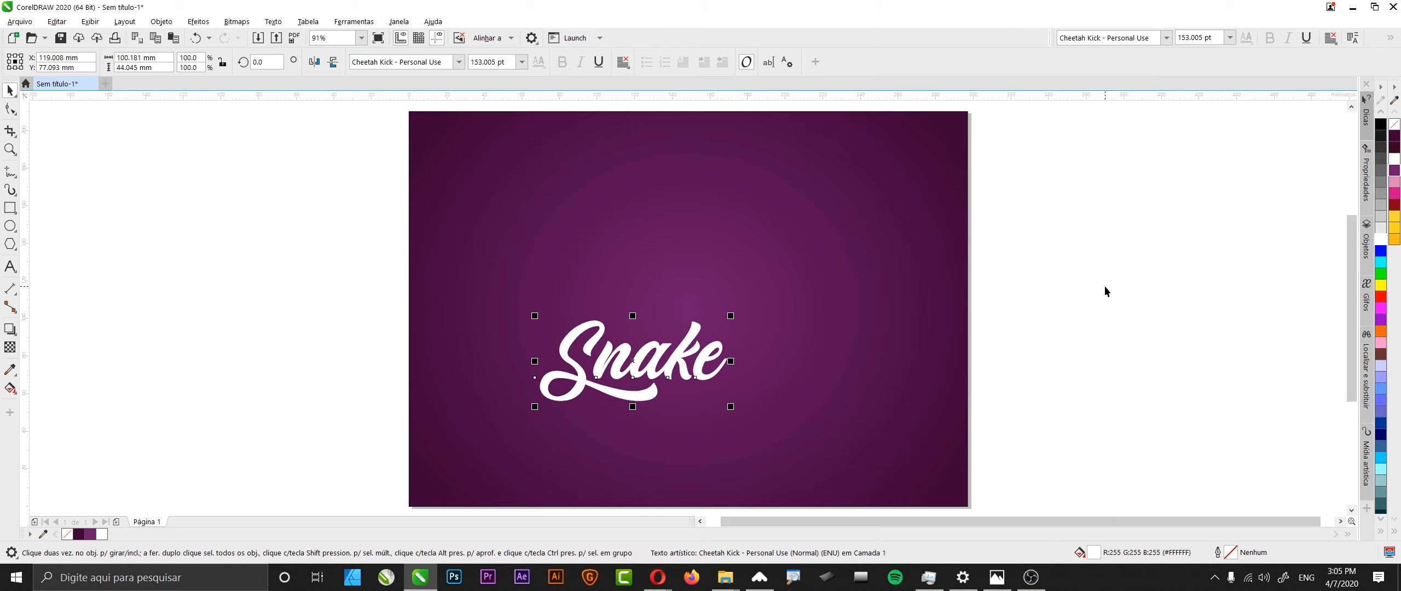
# Step: Enlarge the "Snake" text to about 175 × 77 mm and move it to roughly the middle of the page
pyautogui.moveTo(729, 315); pyautogui.dragTo(838, 262)
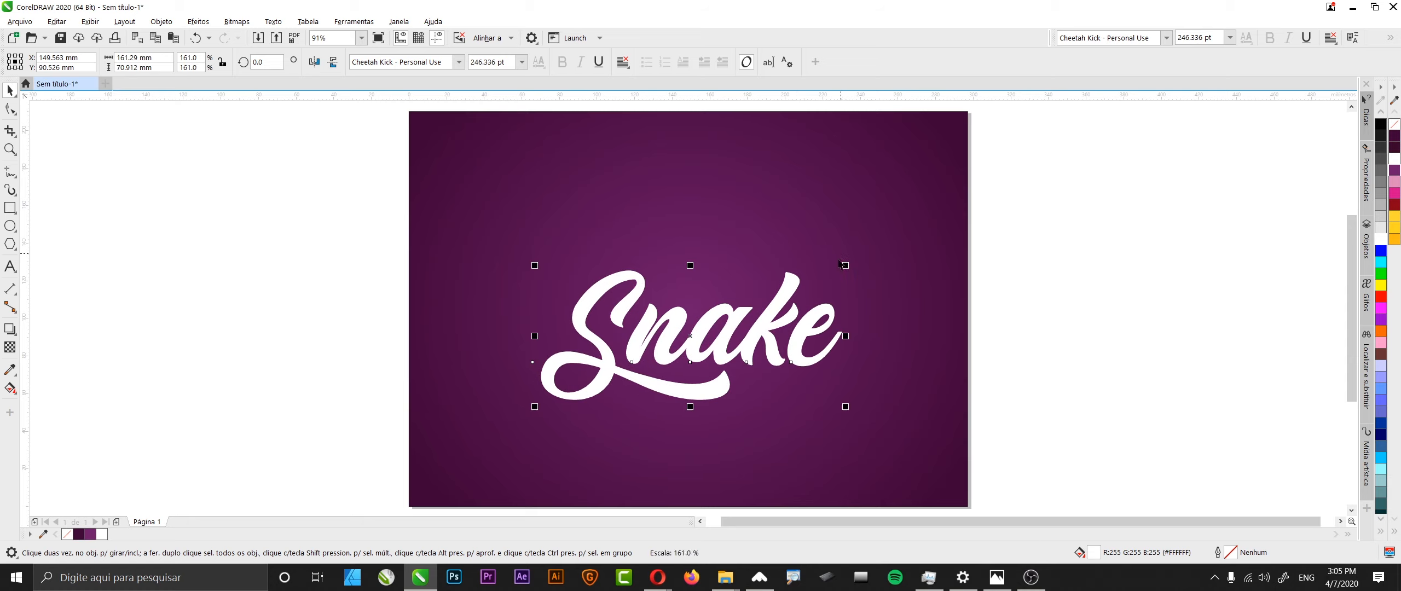
pyautogui.moveTo(726, 332); pyautogui.dragTo(708, 329)
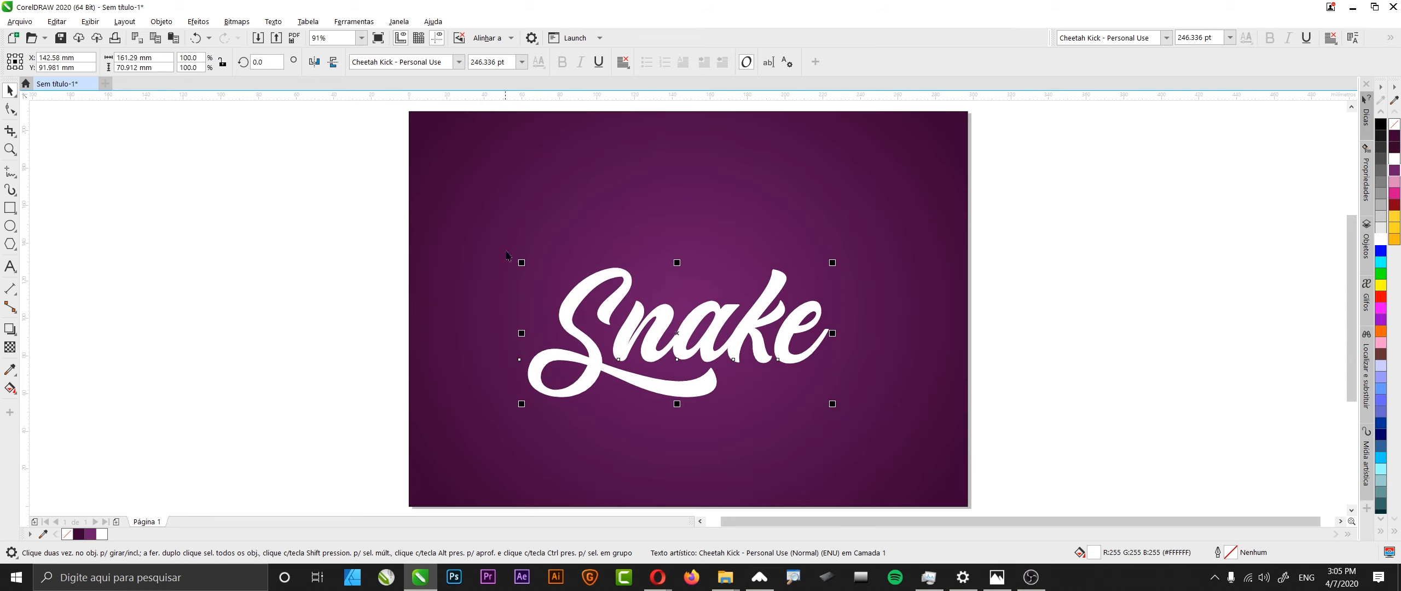
pyautogui.moveTo(517, 262); pyautogui.dragTo(491, 249)
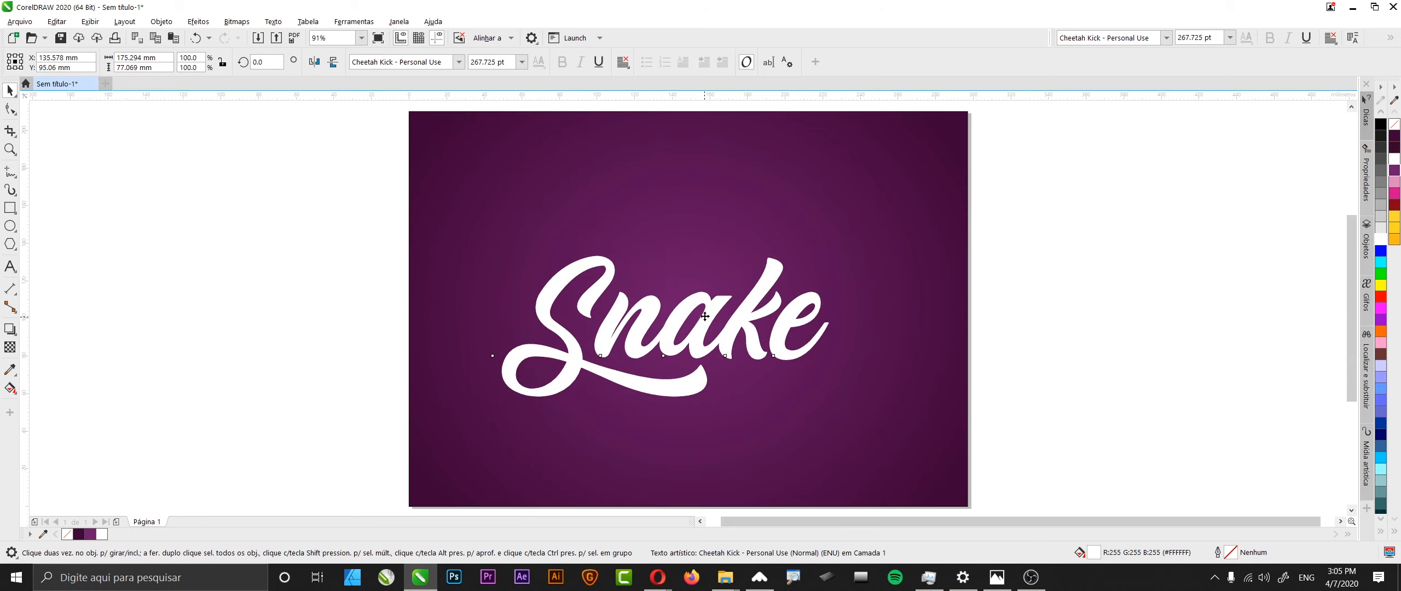
pyautogui.moveTo(704, 318); pyautogui.dragTo(723, 301)
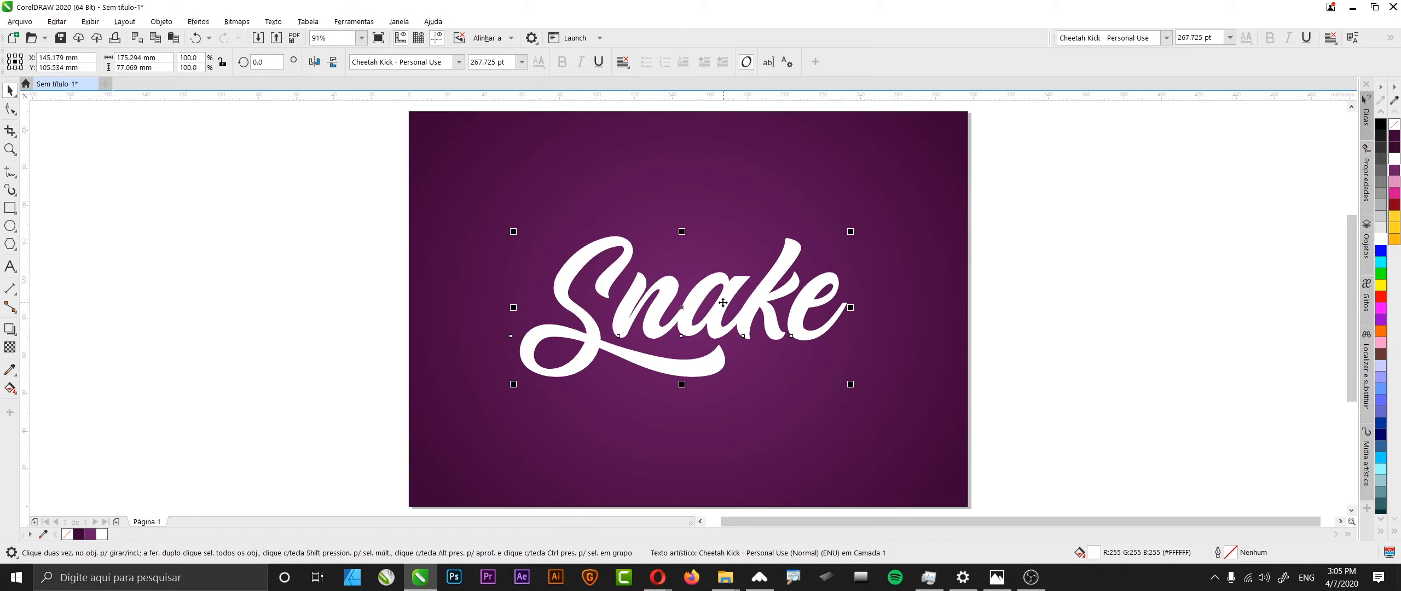
# Step: Convert the "Snake" artistic text to curves and display its nodes
pyautogui.hotkey('ctrl', 'q')
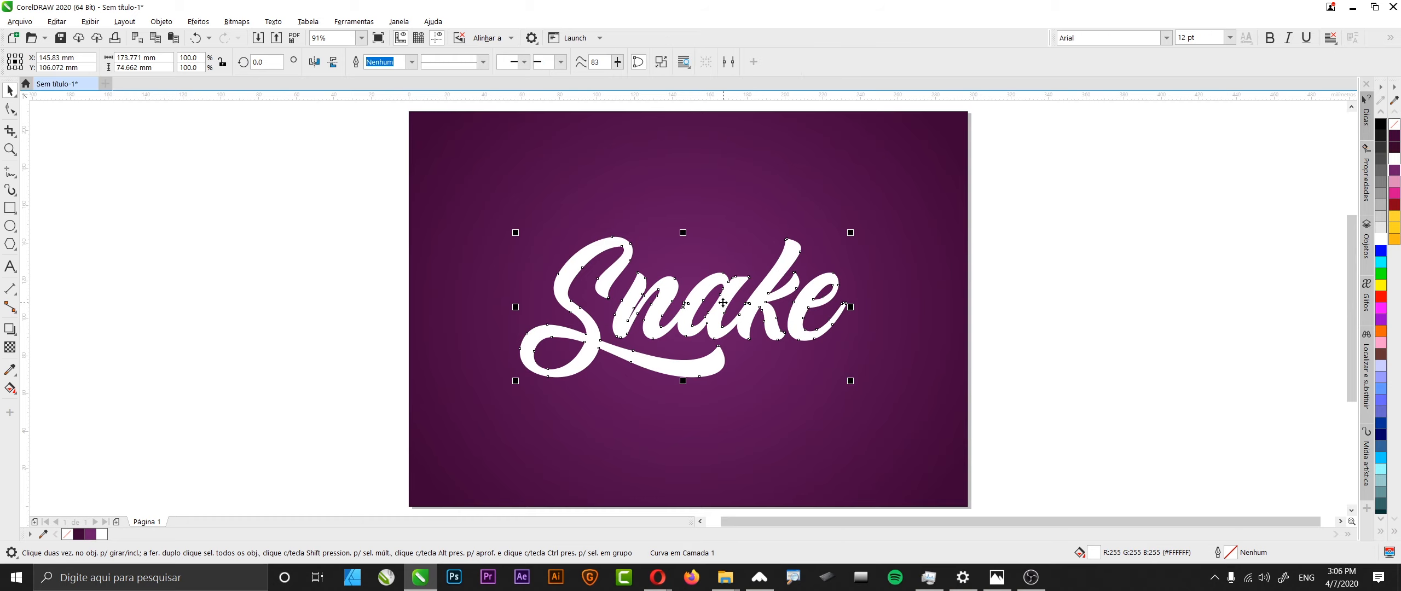
pyautogui.hotkey('ctrl', 'z')
pyautogui.rightClick(723, 303)
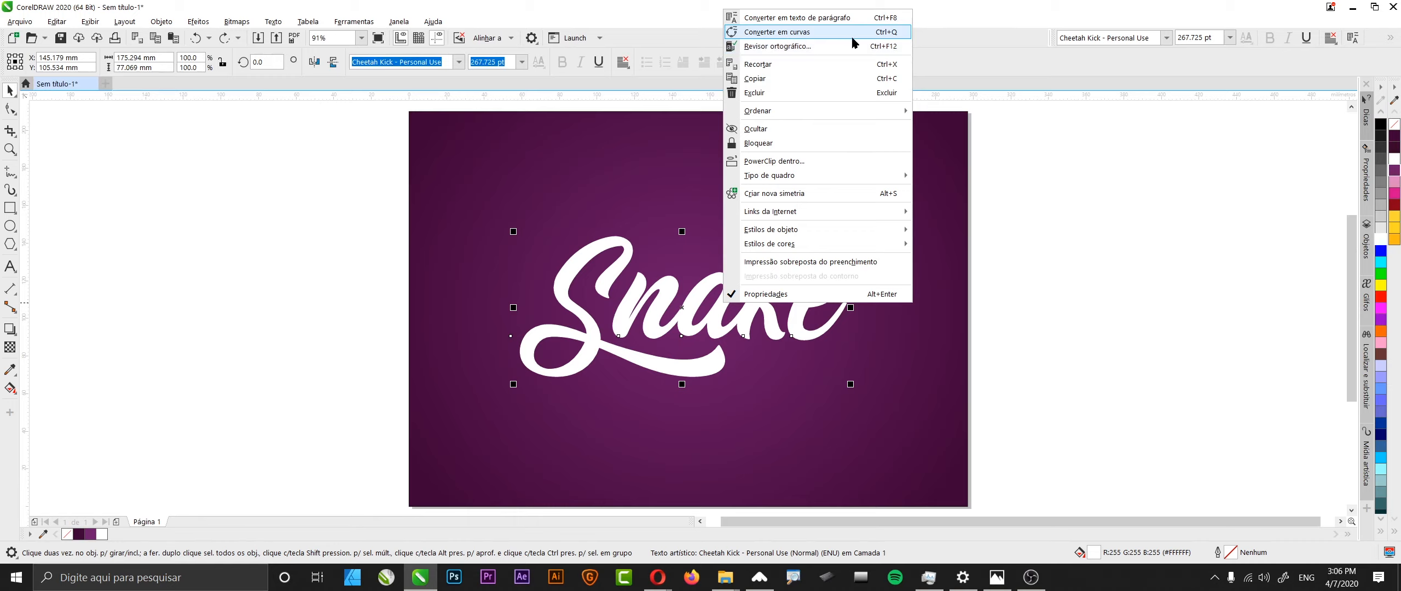
pyautogui.click(890, 36)
pyautogui.click(983, 279)
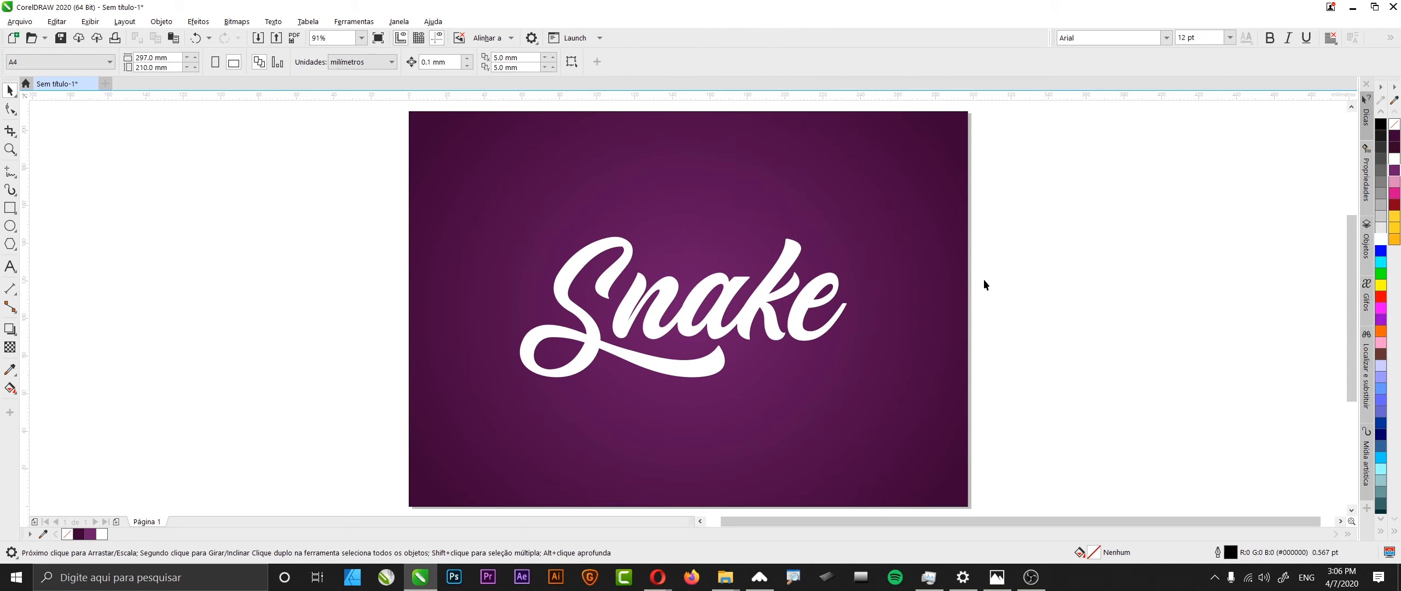
pyautogui.click(685, 311)
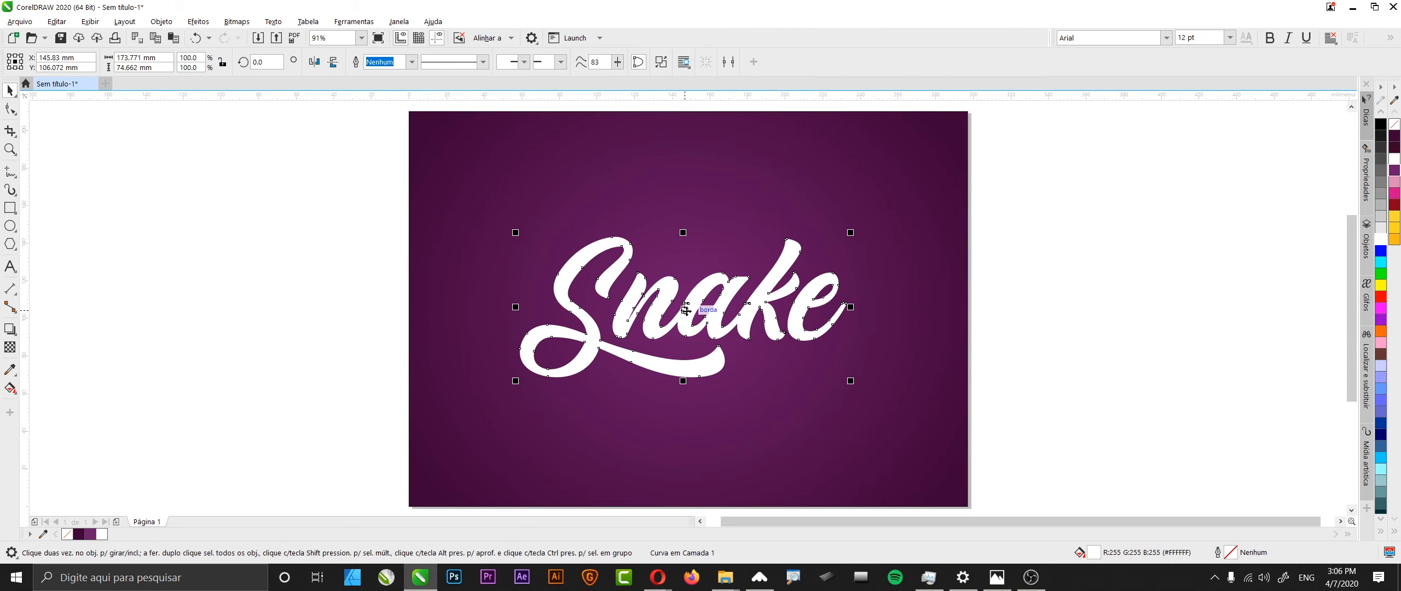
pyautogui.press('F10')
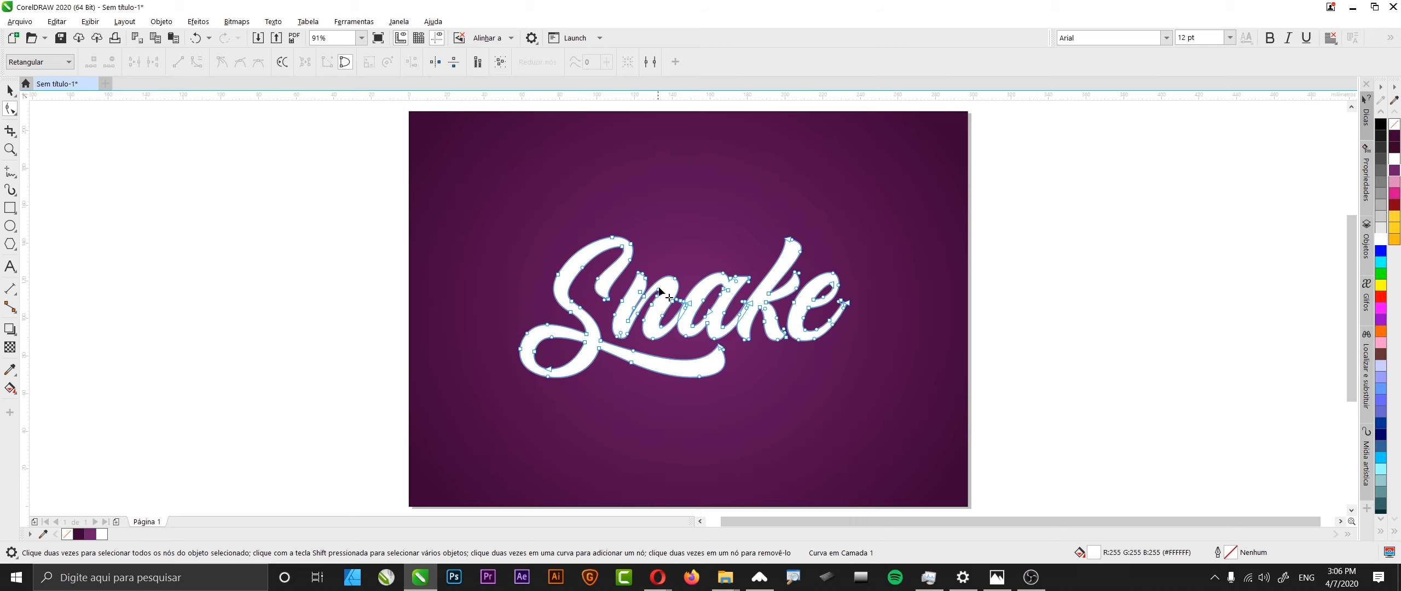
pyautogui.click(10, 90)
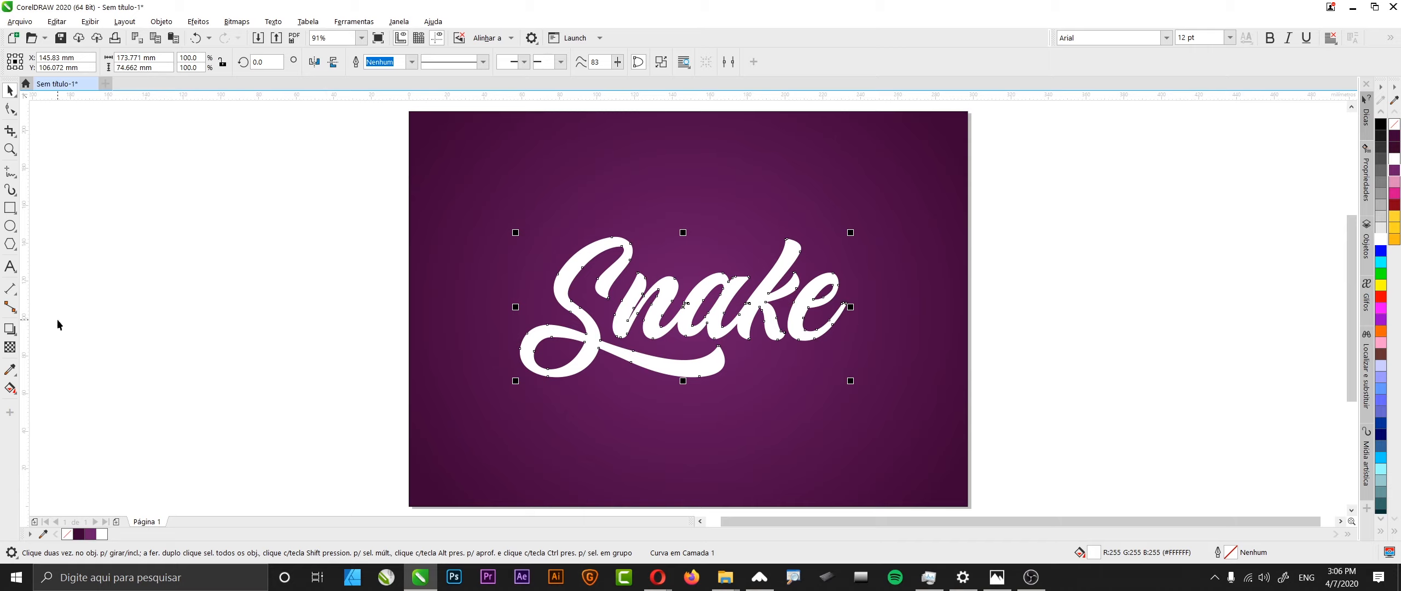
# Step: Add a one-step outward contour of about 5.9 mm around the "Snake" lettering
pyautogui.click(14, 330)
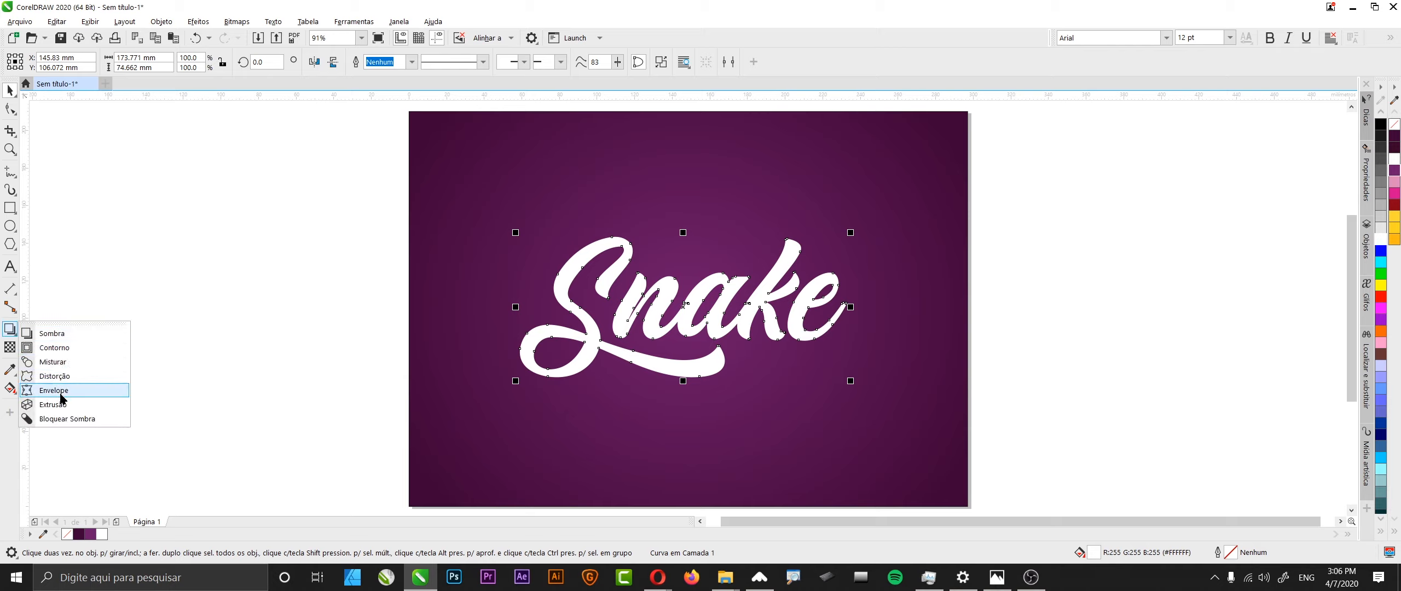
pyautogui.click(65, 349)
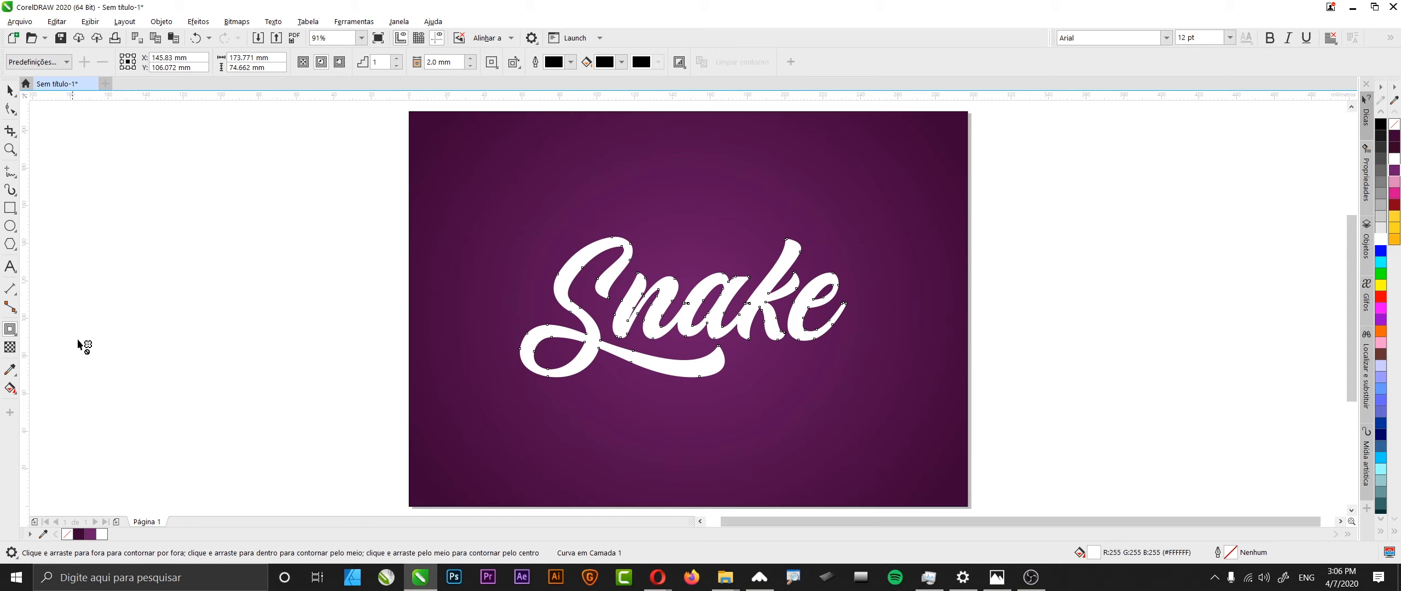
pyautogui.moveTo(568, 254); pyautogui.dragTo(557, 229)
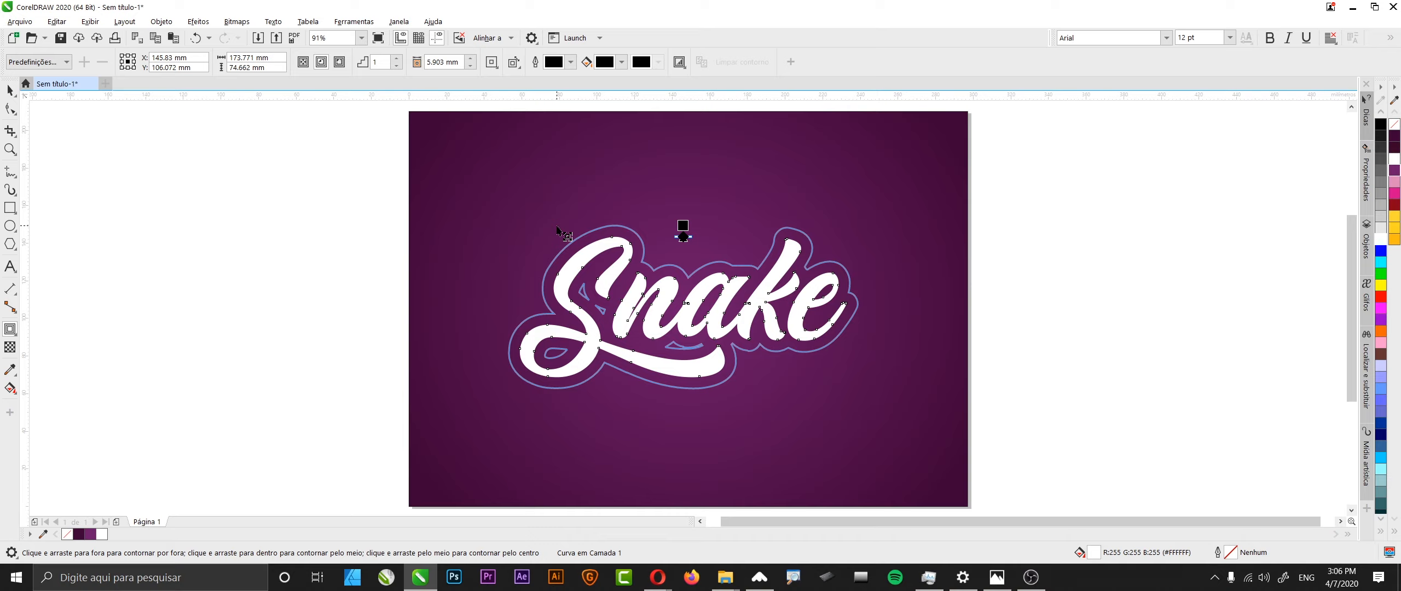
pyautogui.moveTo(557, 229)
pyautogui.mouseDown()
pyautogui.moveTo(584, 266)
pyautogui.moveTo(568, 230)
pyautogui.mouseUp()
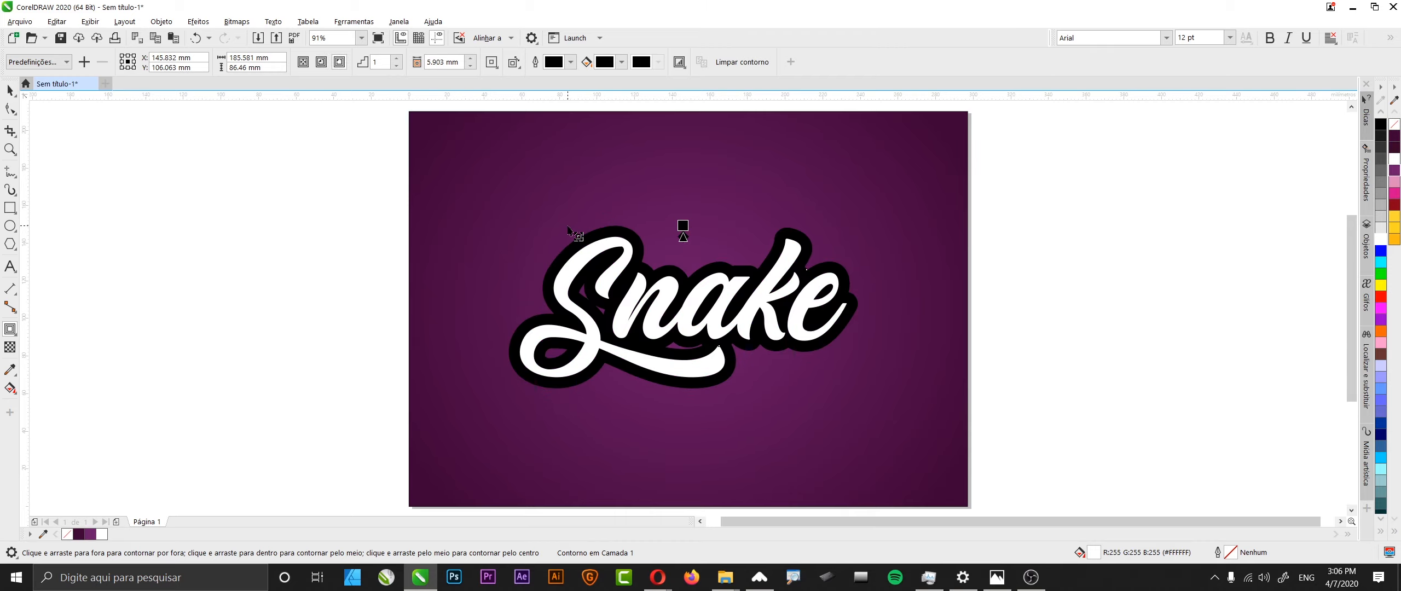
pyautogui.click(10, 92)
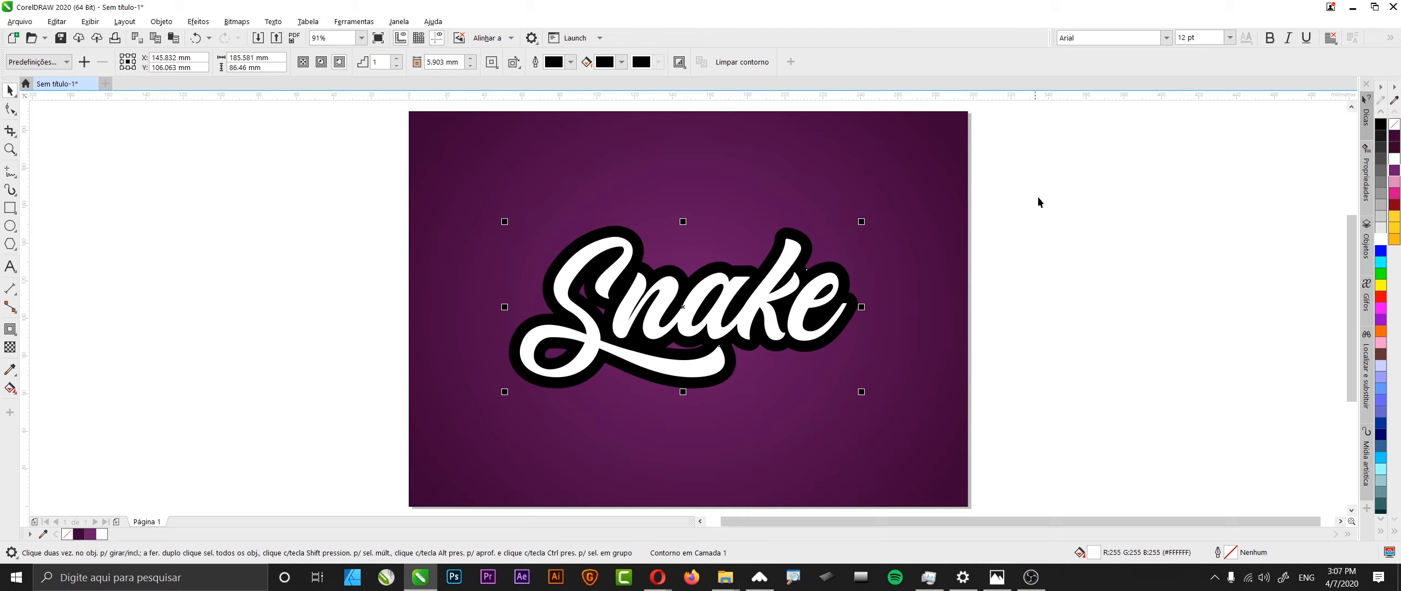
# Step: Enlarge the contoured lettering proportionally to about 228 × 105 mm and centre it on the page
pyautogui.moveTo(1043, 166); pyautogui.dragTo(427, 422)
pyautogui.moveTo(861, 392); pyautogui.dragTo(905, 421)
pyautogui.moveTo(802, 332)
pyautogui.mouseDown()
pyautogui.moveTo(793, 320)
pyautogui.moveTo(807, 322)
pyautogui.mouseUp()
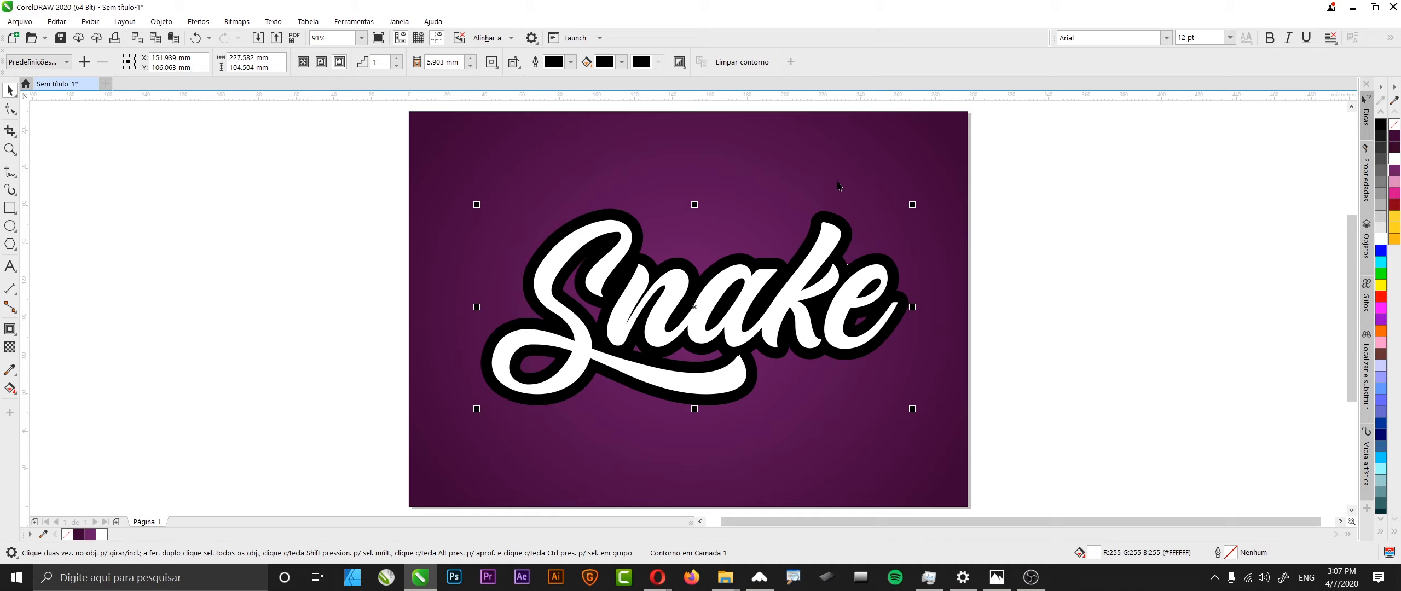
pyautogui.press('p')
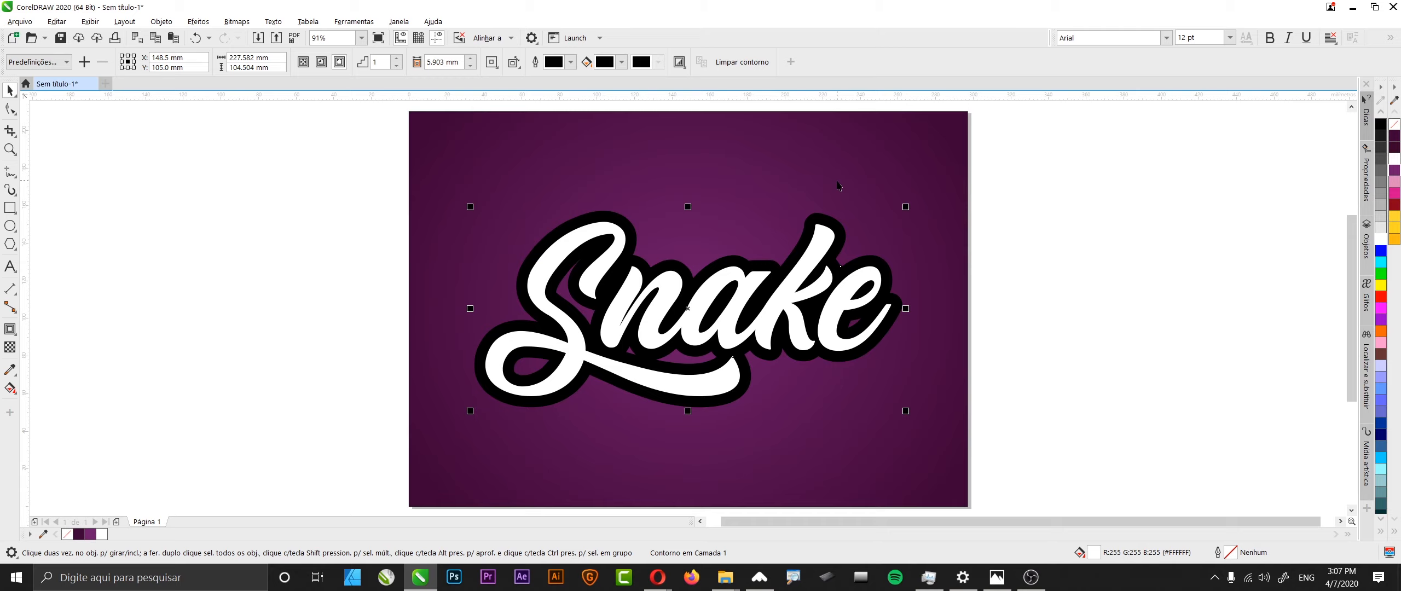
# Step: Separate the black contour from the "Snake" lettering so it becomes an independent shape
pyautogui.click(1018, 230)
pyautogui.click(830, 222)
pyautogui.rightClick(837, 226)
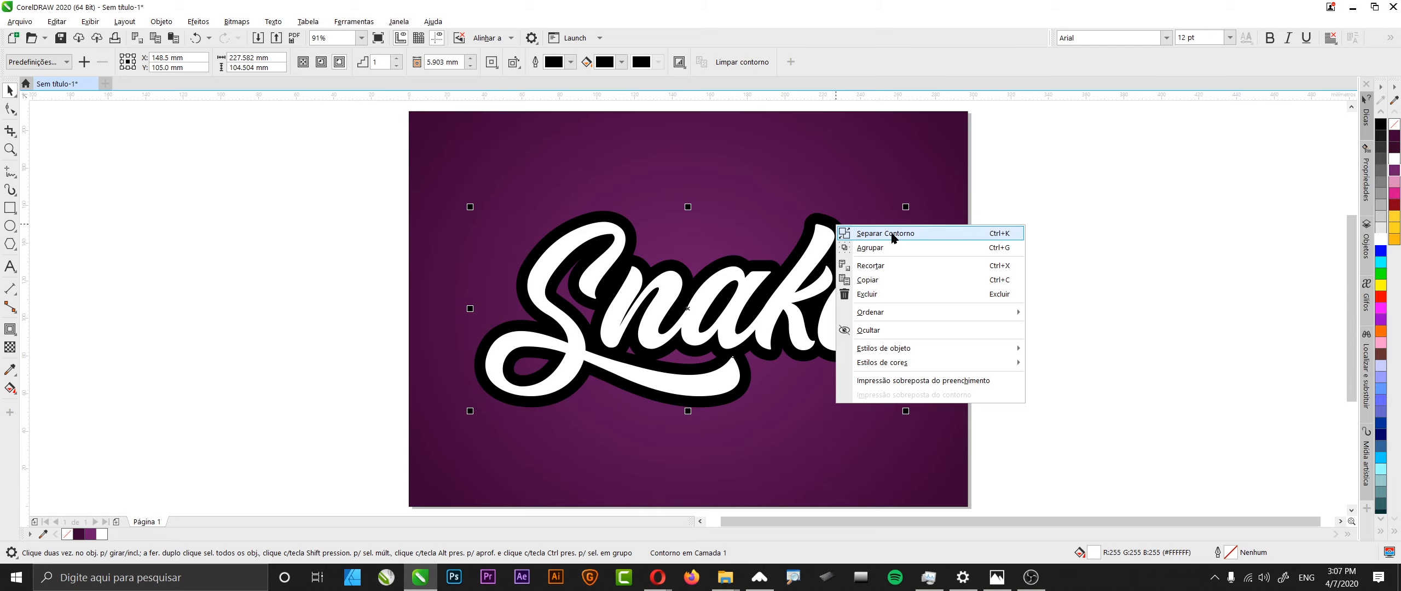
pyautogui.click(899, 235)
pyautogui.click(1051, 229)
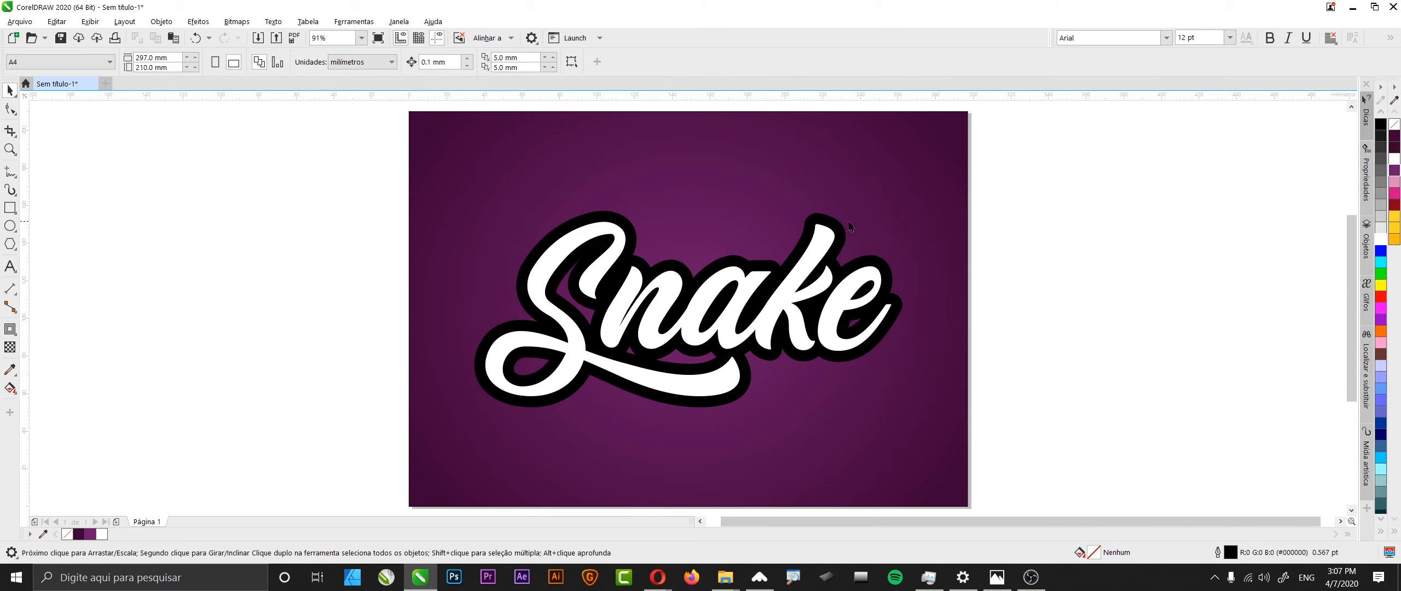
# Step: Try moving the separated contour shape away from the lettering, and undo the move
pyautogui.click(830, 221)
pyautogui.moveTo(832, 219); pyautogui.dragTo(858, 183)
pyautogui.hotkey('ctrl', 'z')
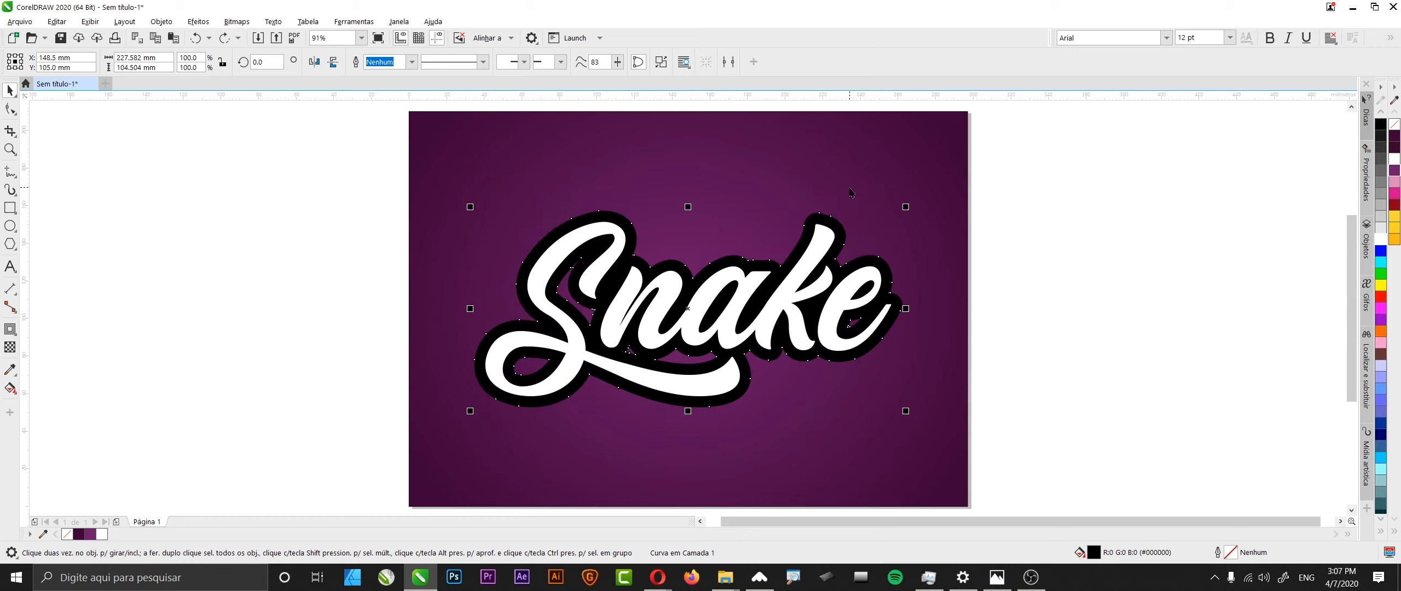
pyautogui.click(1051, 312)
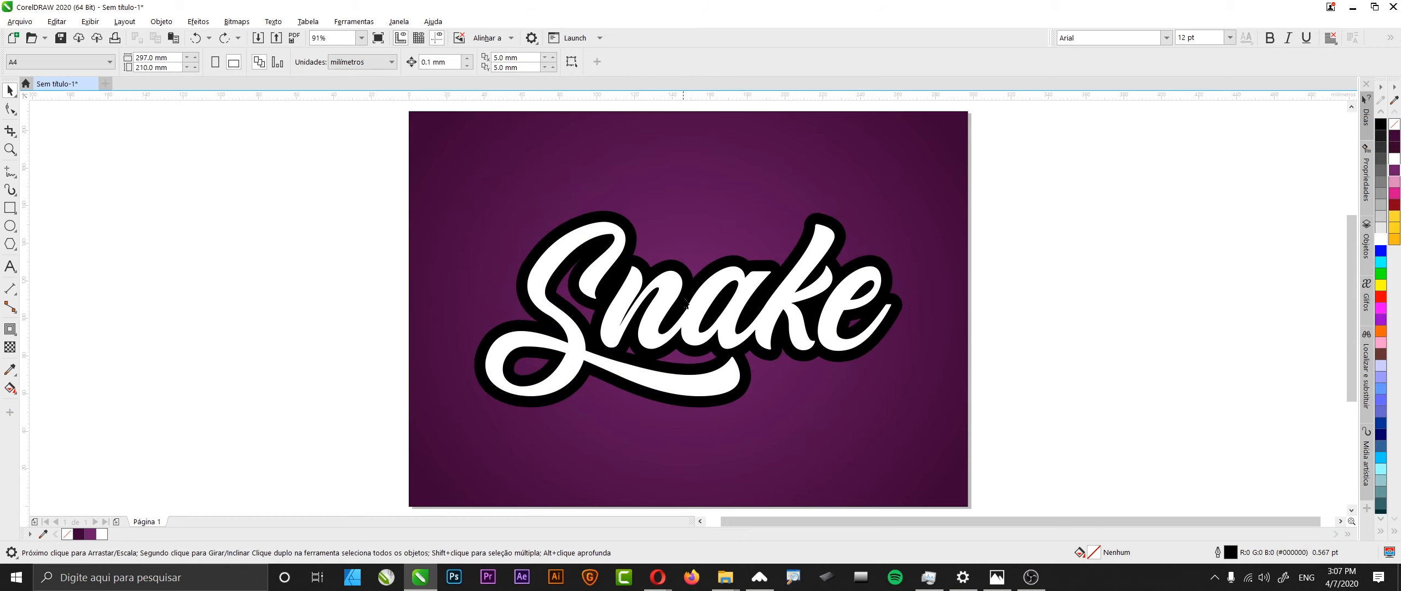
# Step: Fill the contour shape with pink (#D30A8C) and the "Snake" lettering with yellow (#FDD623)
pyautogui.click(584, 219)
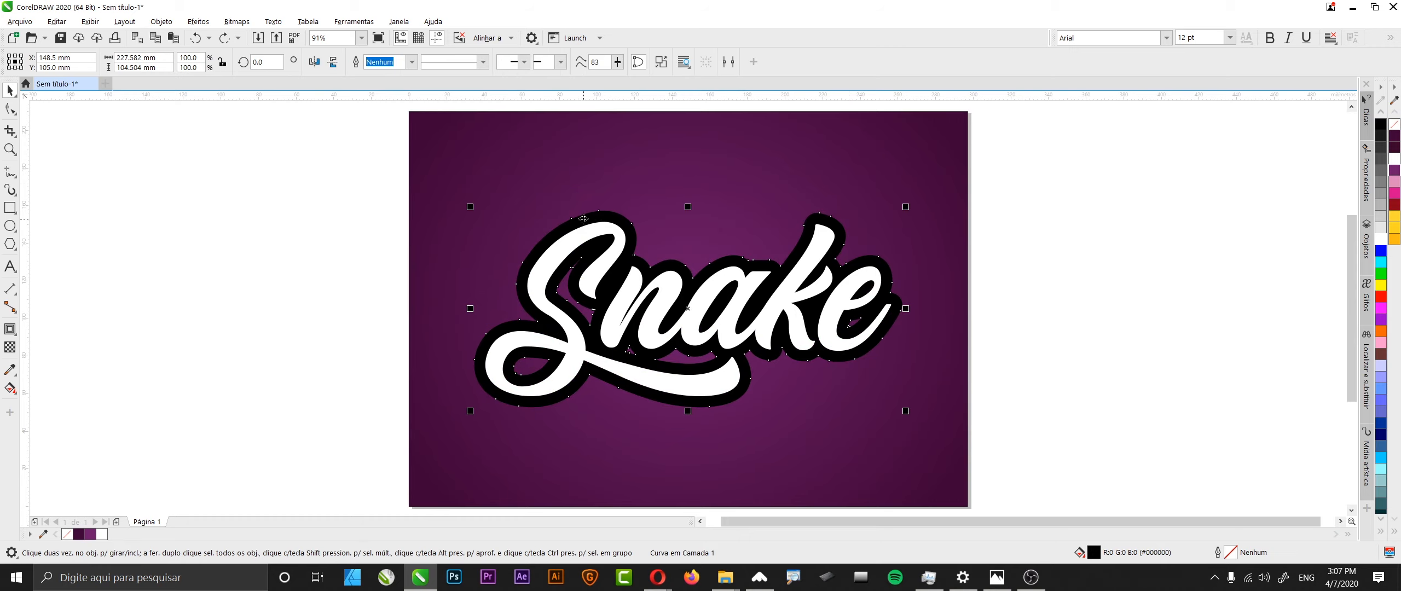
pyautogui.click(1394, 194)
pyautogui.click(1123, 300)
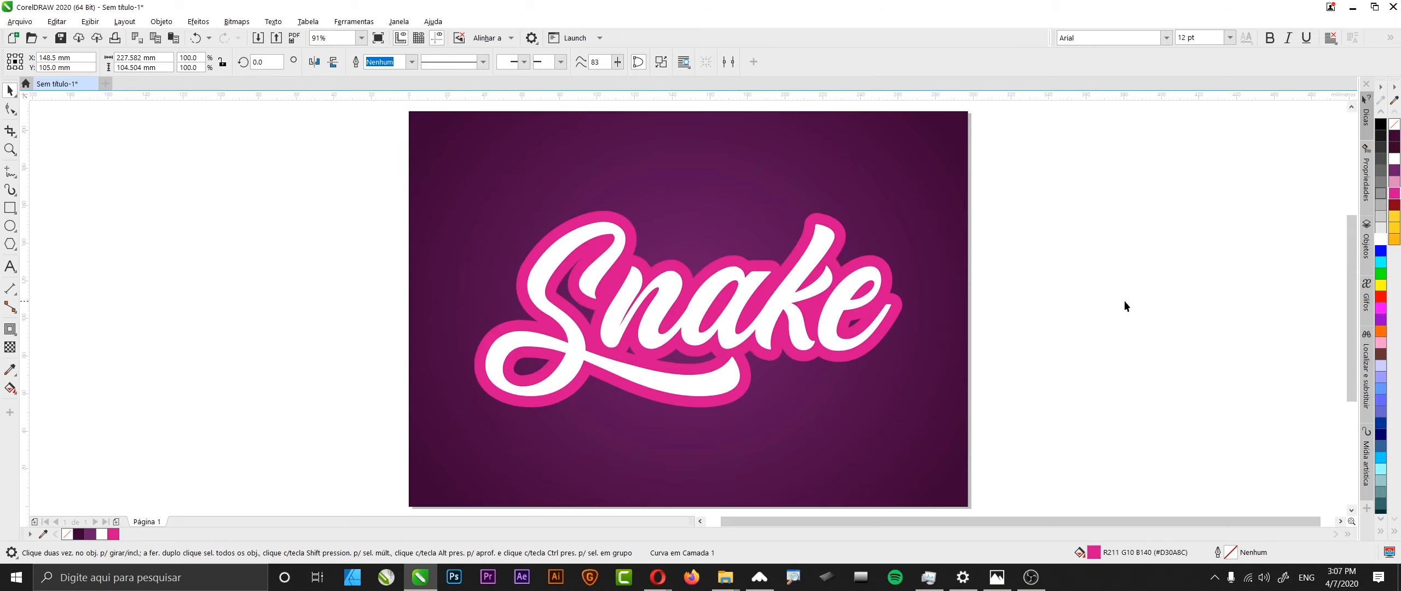
pyautogui.click(664, 296)
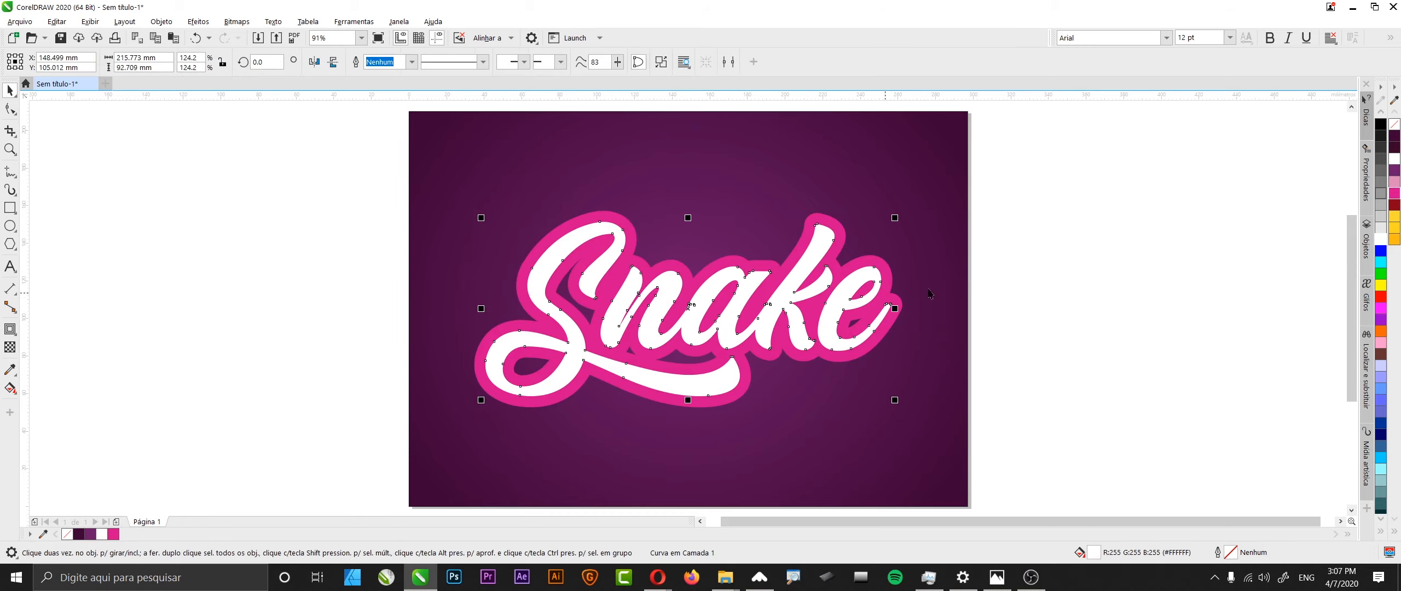
pyautogui.click(1394, 228)
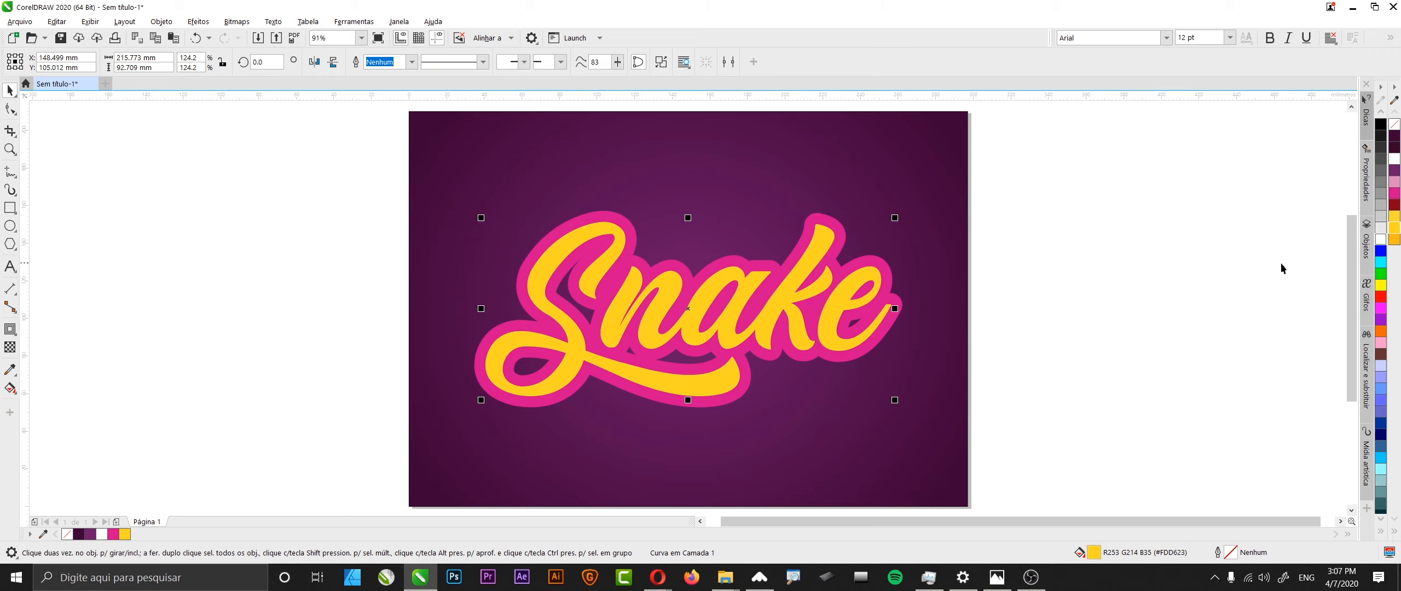
pyautogui.click(1117, 253)
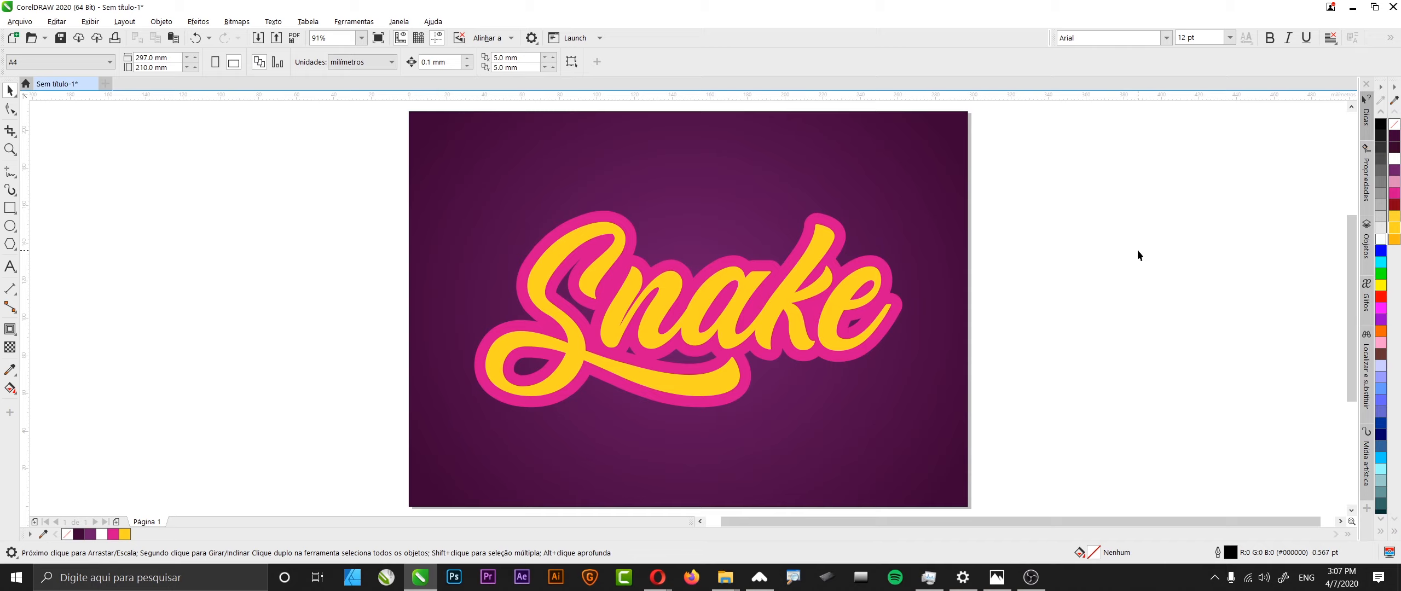
# Step: Duplicate the yellow lettering in place and put the copy, filled with dark red (#890119), directly behind it
pyautogui.click(650, 385)
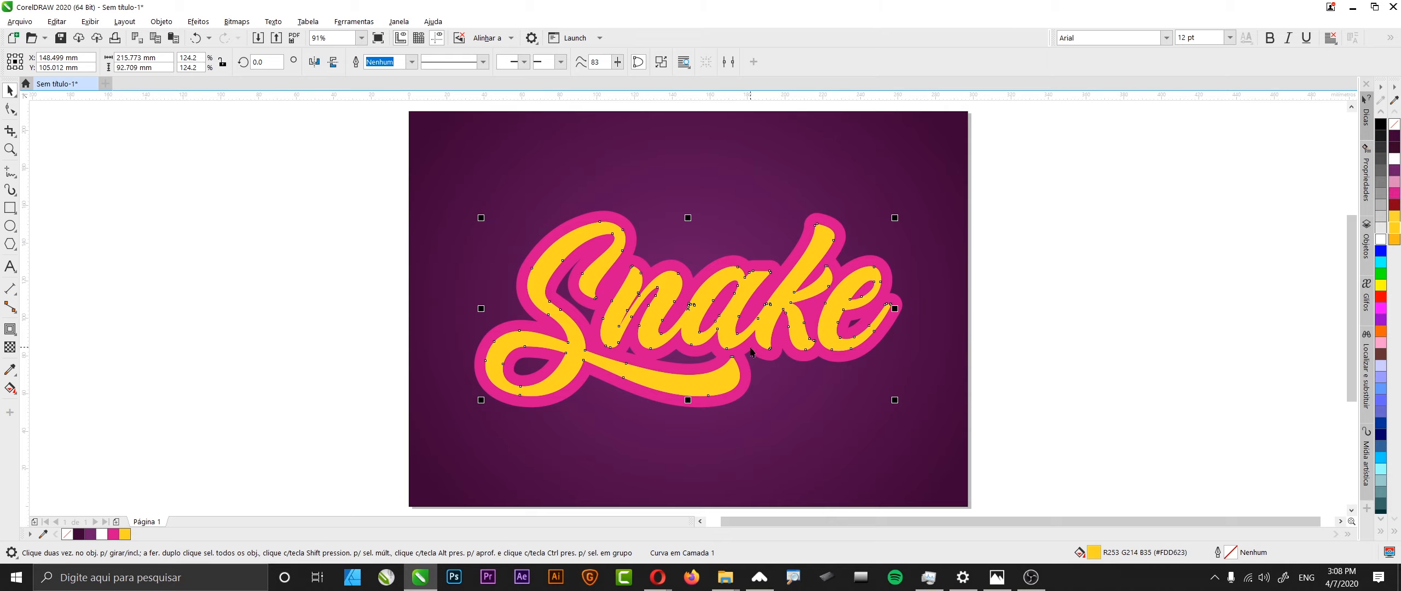
pyautogui.moveTo(733, 298); pyautogui.dragTo(734, 255)
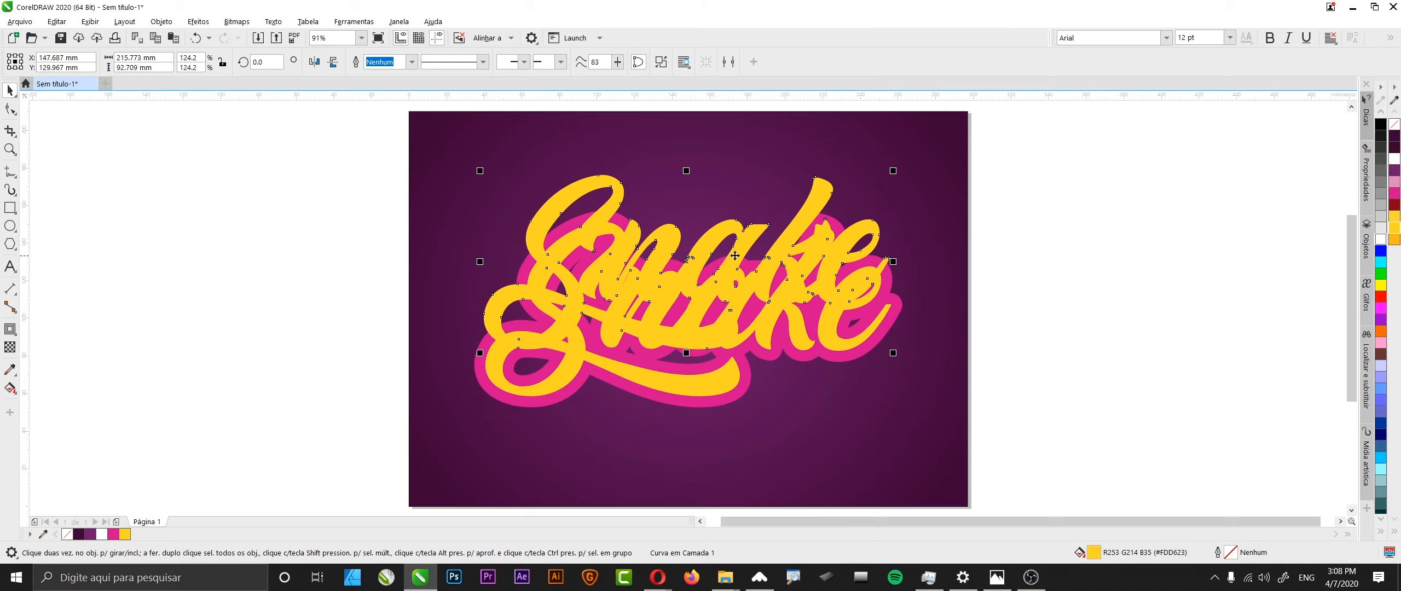
pyautogui.hotkey('ctrl', 'z')
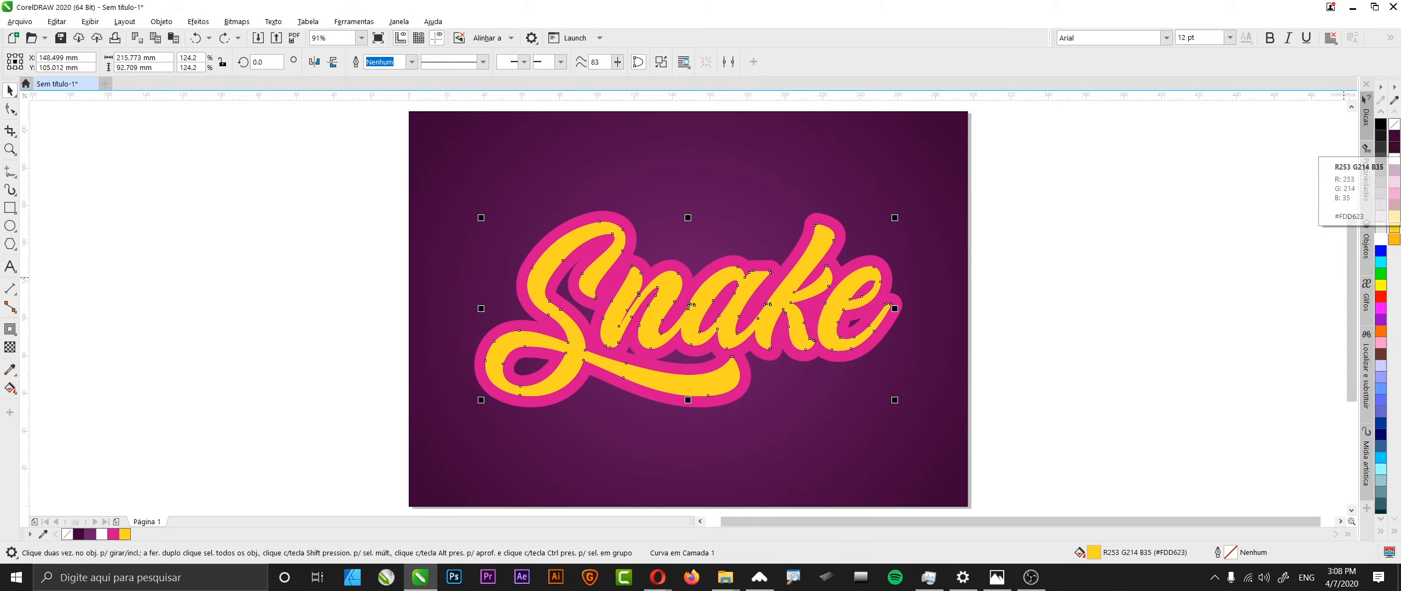
pyautogui.click(1394, 205)
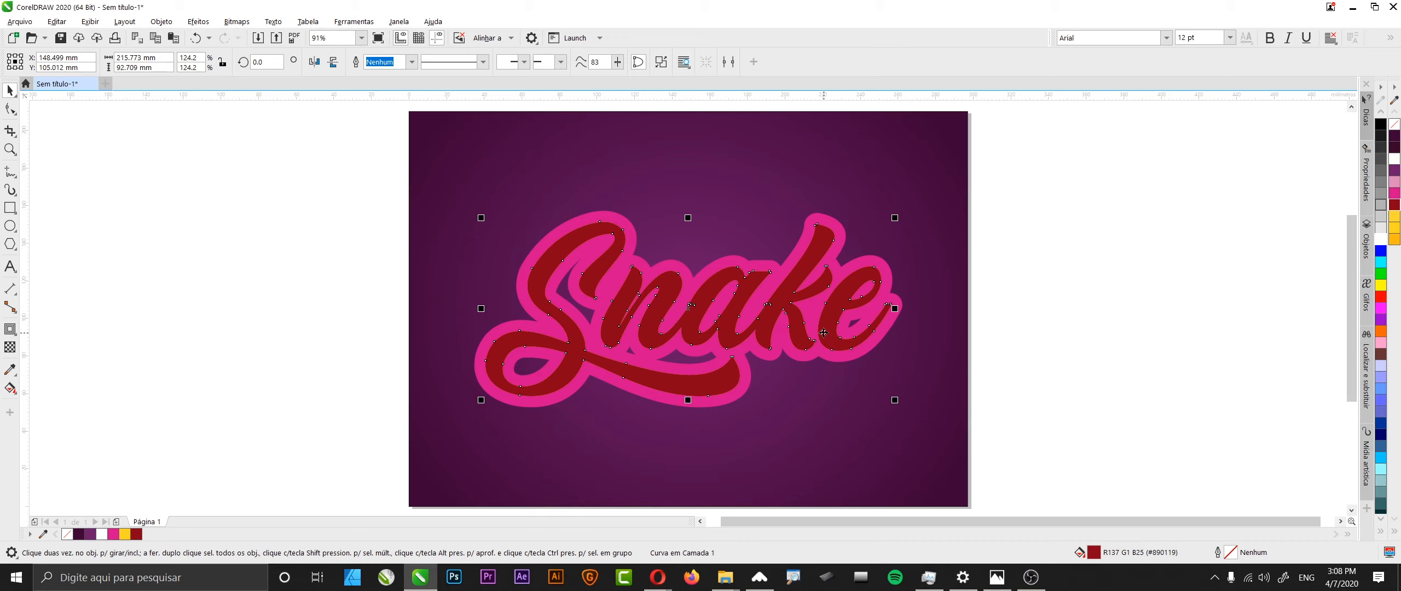
pyautogui.hotkey('ctrl', 'z')
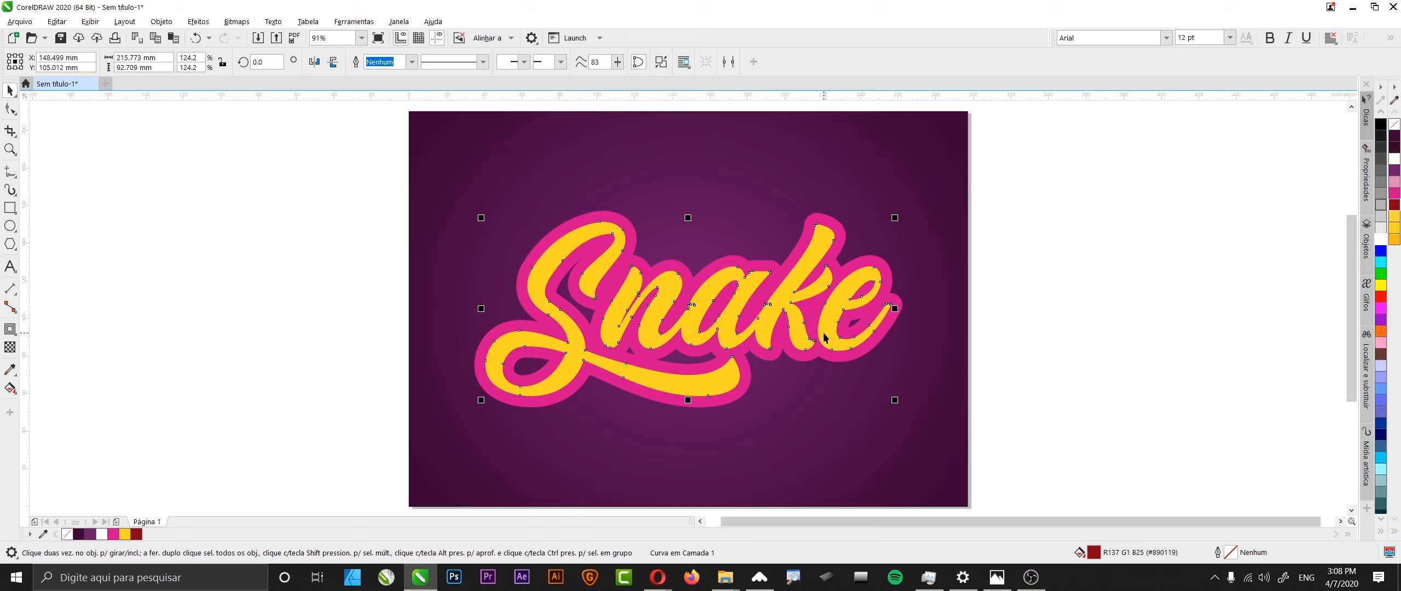
pyautogui.click(241, 355)
# Step: Open the Windows on-screen keyboard (Teclado Virtual) to examine its key layout, and minimise it
pyautogui.click(171, 572)
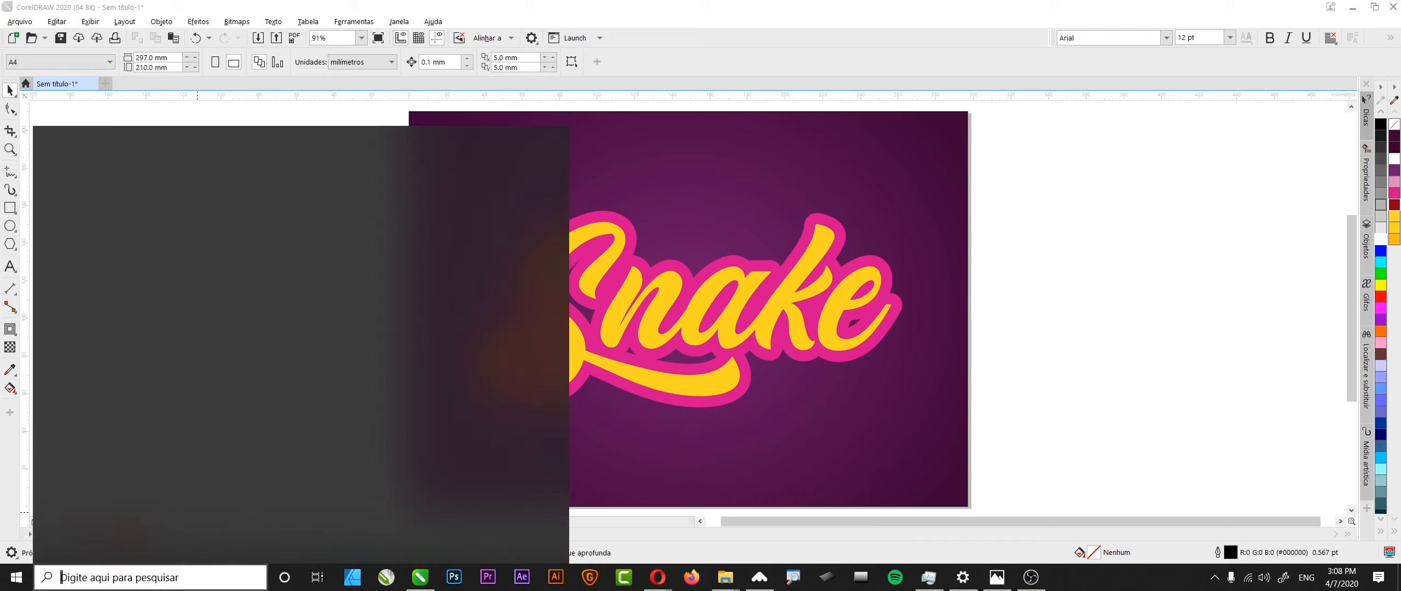
pyautogui.write('tecla')
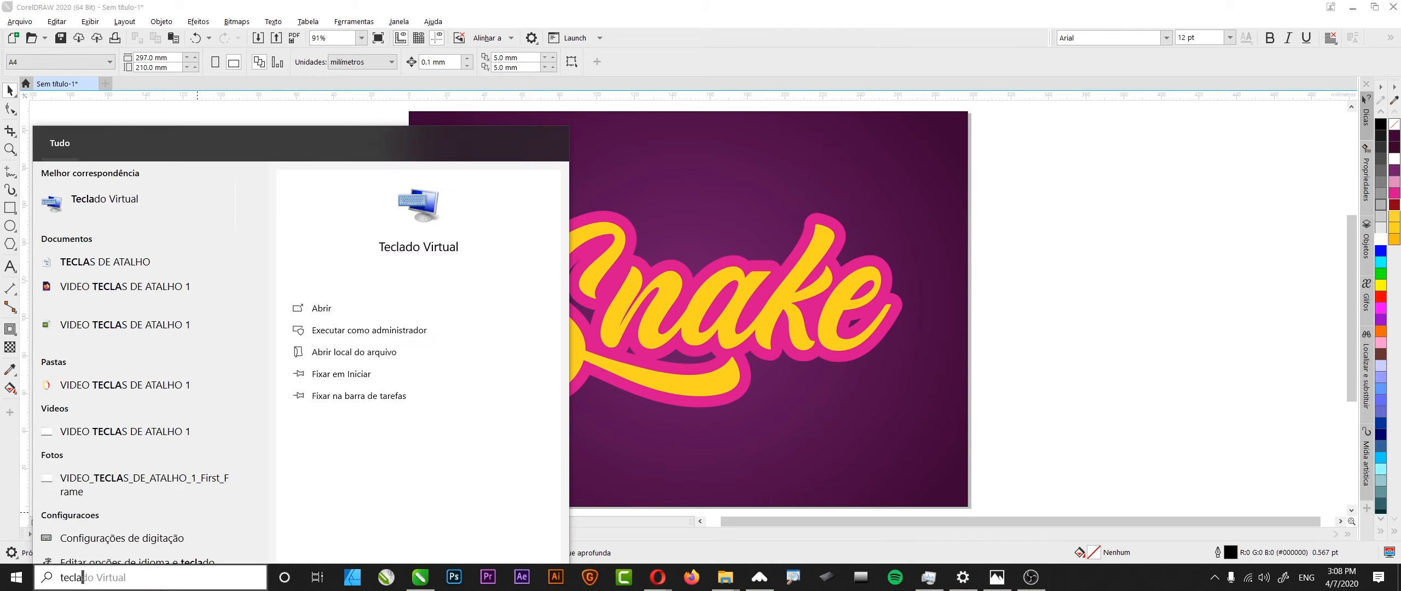
pyautogui.click(123, 200)
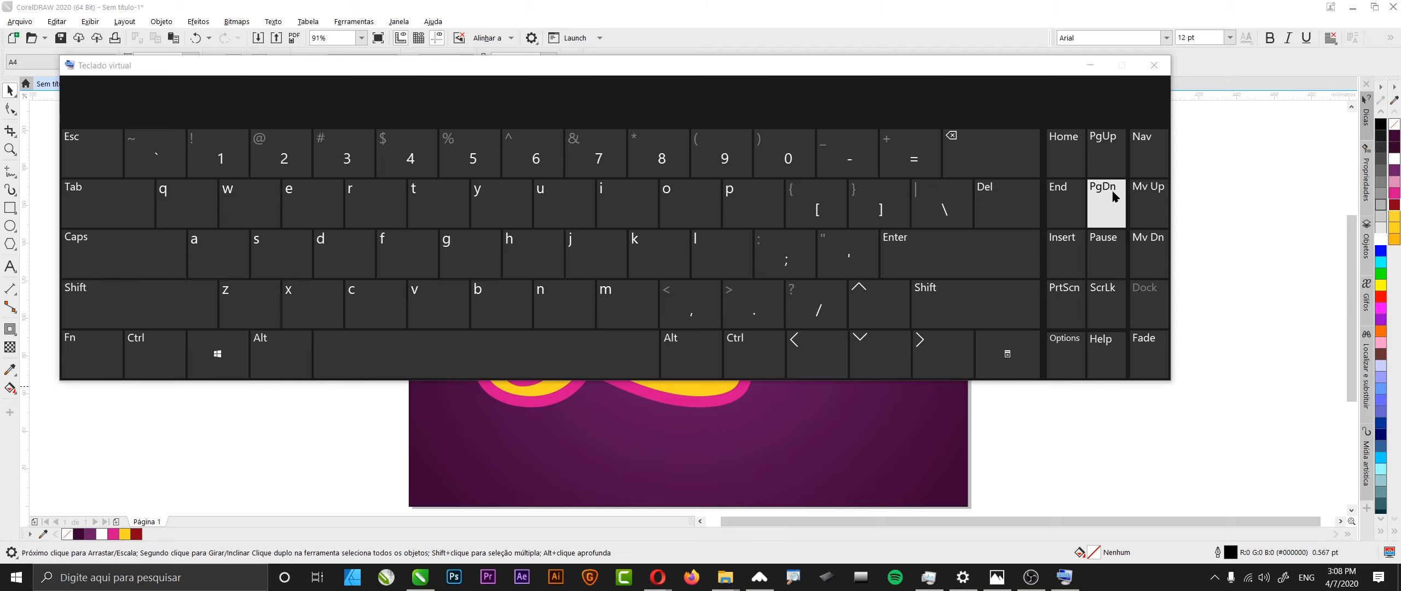
pyautogui.click(1124, 71)
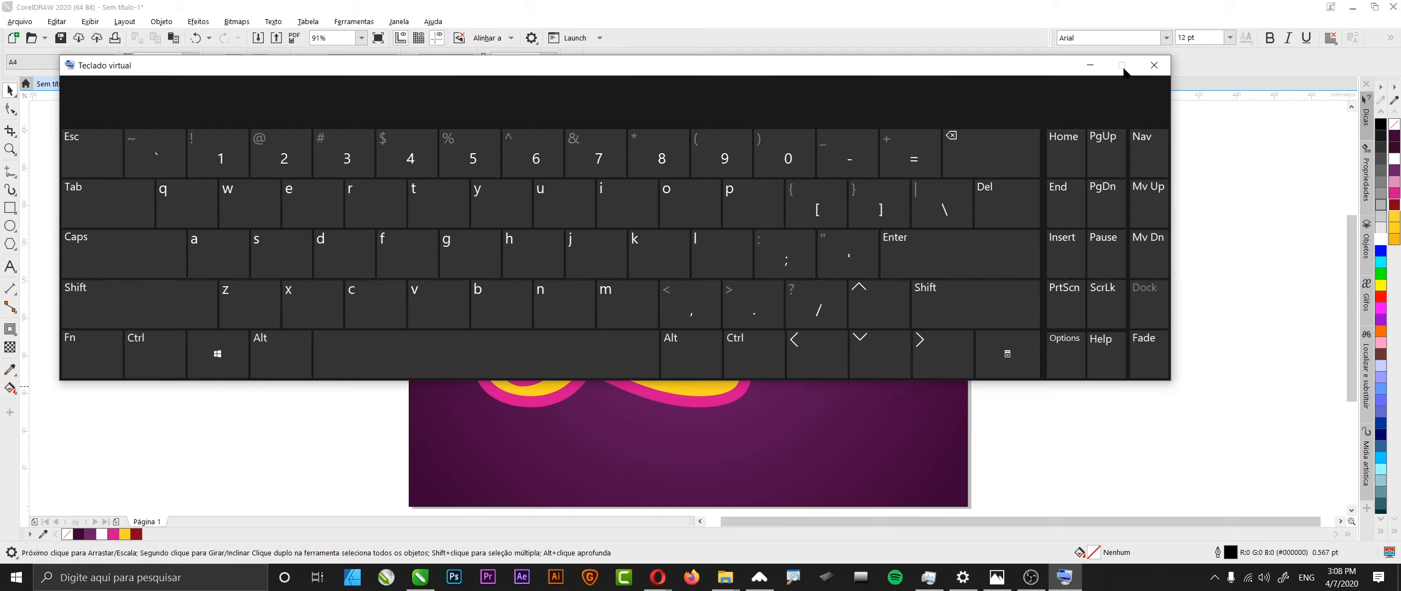
pyautogui.click(1090, 65)
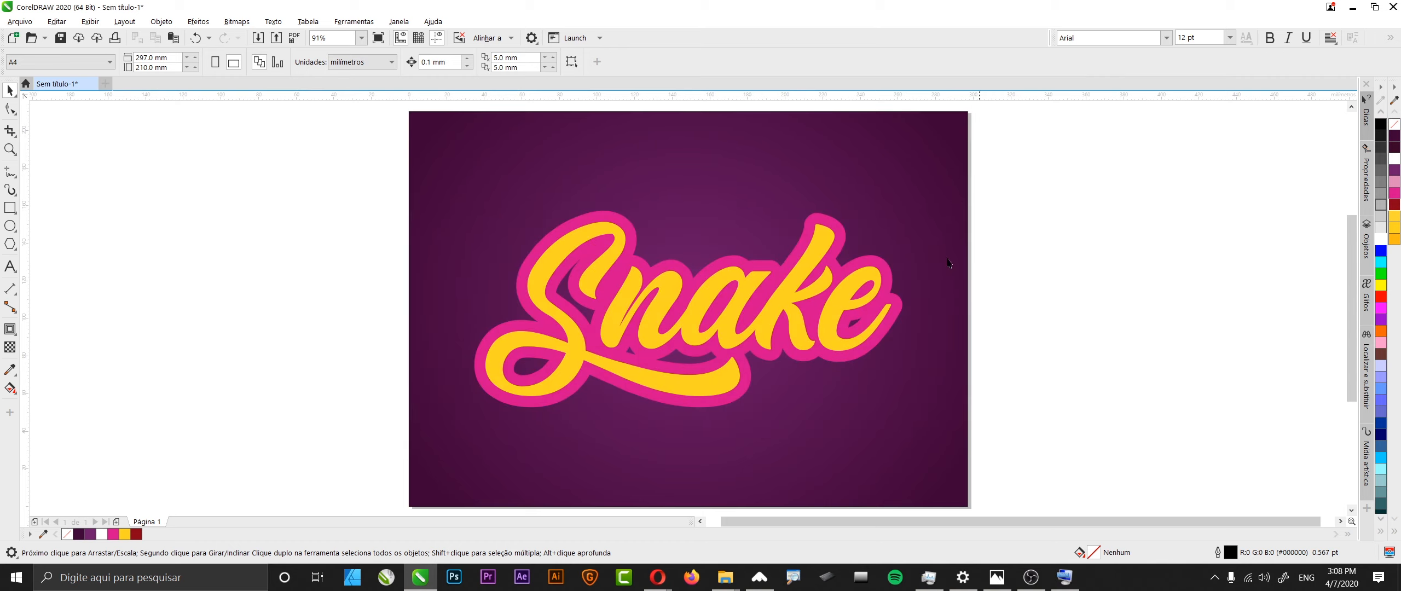
# Step: Shift the dark red copy behind the yellow lettering about 3.6 mm down and 0.6 mm to the right
pyautogui.click(726, 324)
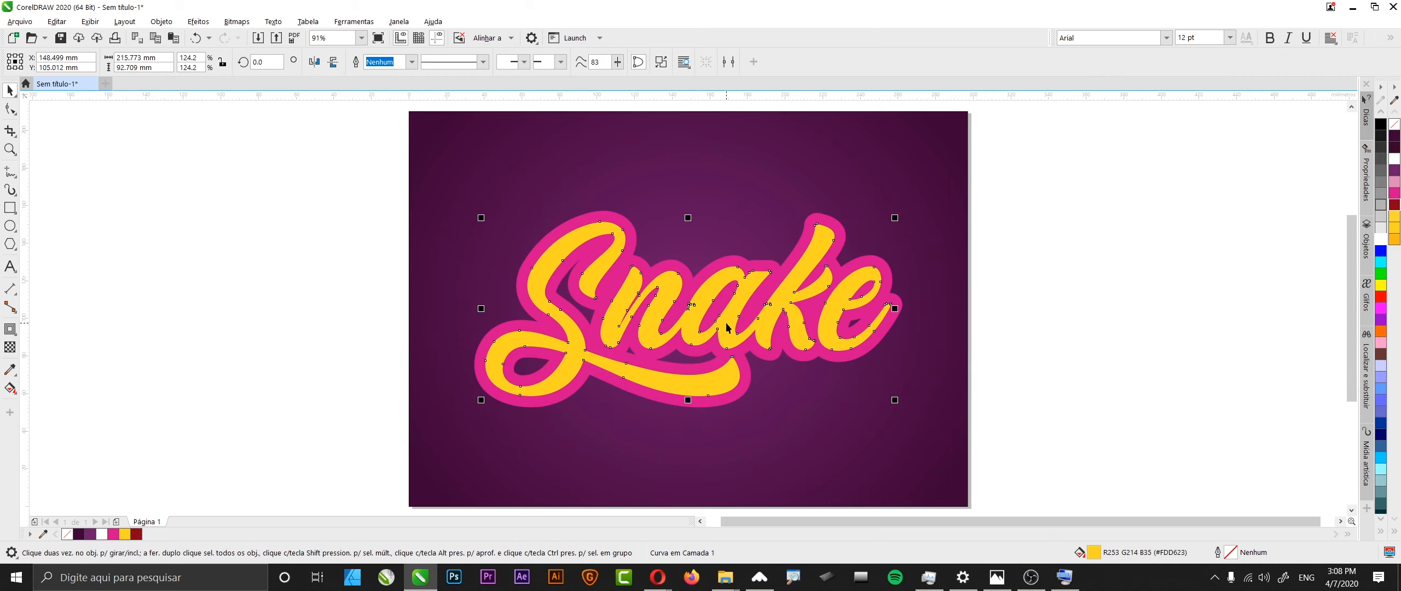
pyautogui.keyDown('alt'); pyautogui.click(728, 327); pyautogui.keyUp('alt')
pyautogui.press('Down')
pyautogui.press('Down')
pyautogui.press('Down')
pyautogui.press('Down')
pyautogui.press('Down')
pyautogui.press('Down')
pyautogui.press('Down')
pyautogui.press('Down')
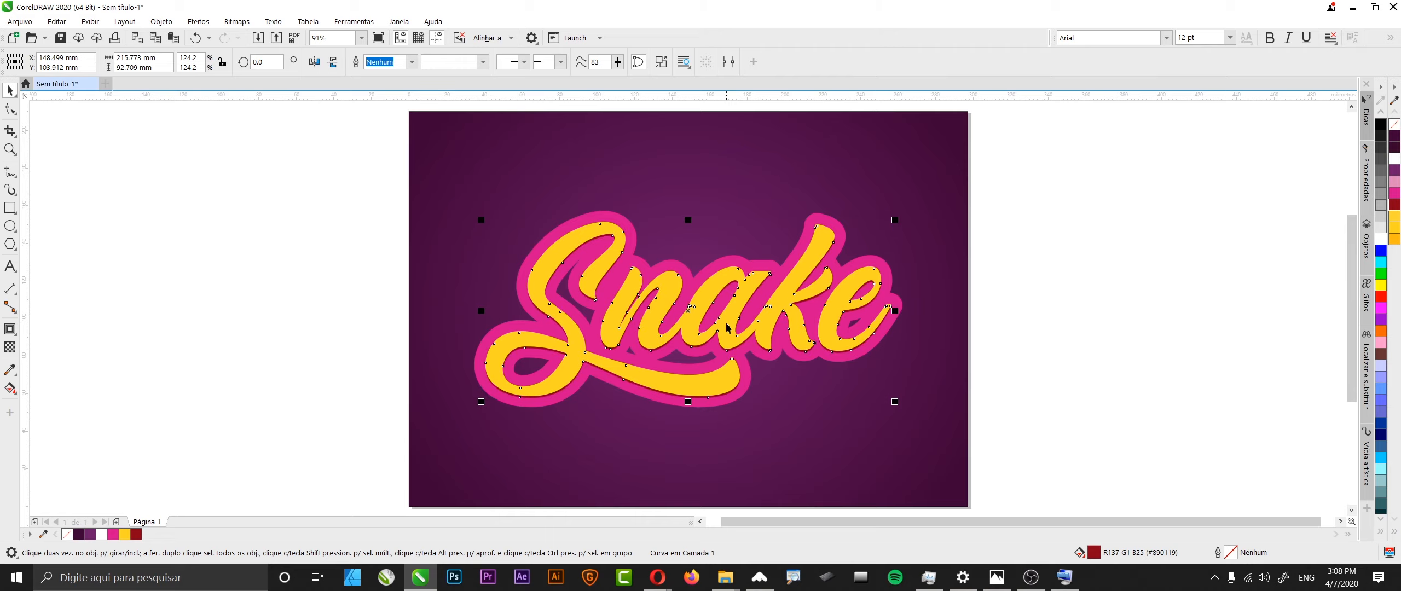
pyautogui.press('Down')
pyautogui.press('Down')
pyautogui.press('Down')
pyautogui.press('Down')
pyautogui.press('Down')
pyautogui.press('Down')
pyautogui.press('Down')
pyautogui.press('Down')
pyautogui.press('Down')
pyautogui.press('Down')
pyautogui.press('Down')
pyautogui.press('Down')
pyautogui.press('Down')
pyautogui.press('Down')
pyautogui.press('Down')
pyautogui.press('Down')
pyautogui.press('Down')
pyautogui.press('Down')
pyautogui.press('Down')
pyautogui.press('Down')
pyautogui.press('Down')
pyautogui.press('Down')
pyautogui.press('Down')
pyautogui.press('Right')
pyautogui.press('Right')
pyautogui.press('Right')
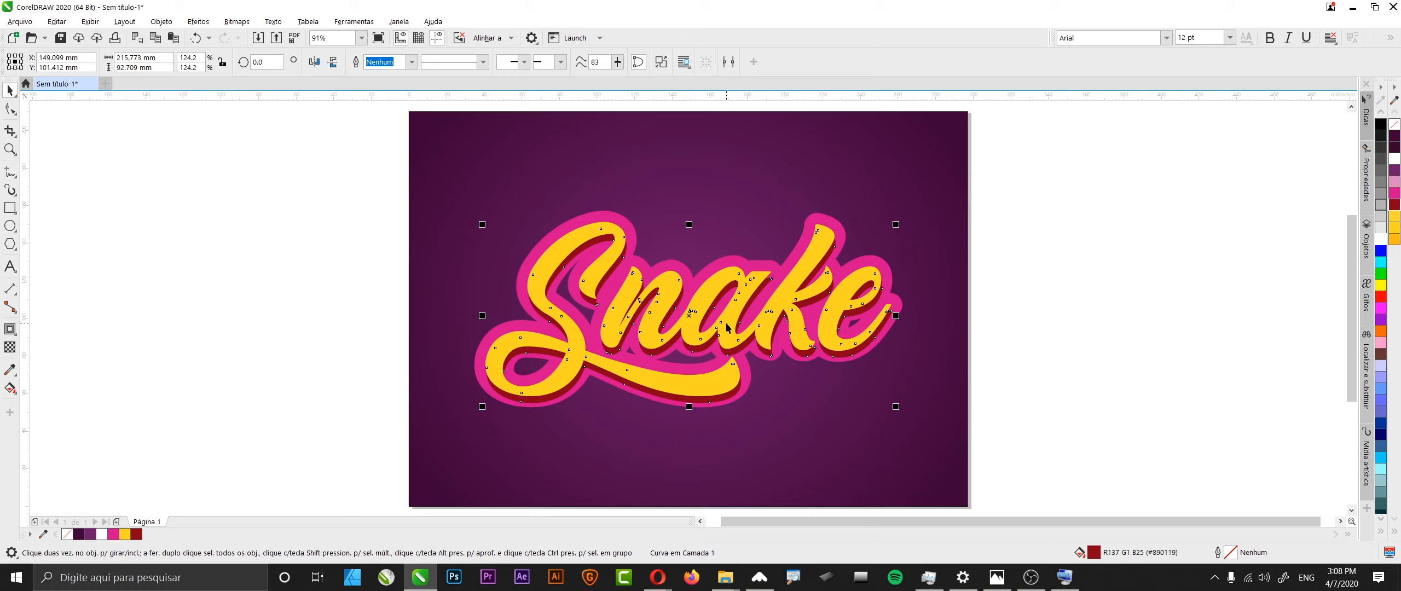
# Step: Duplicate the yellow lettering in place, fill the copy with white, and shift it about 1.8 mm up and 1 mm to the left
pyautogui.click(1001, 322)
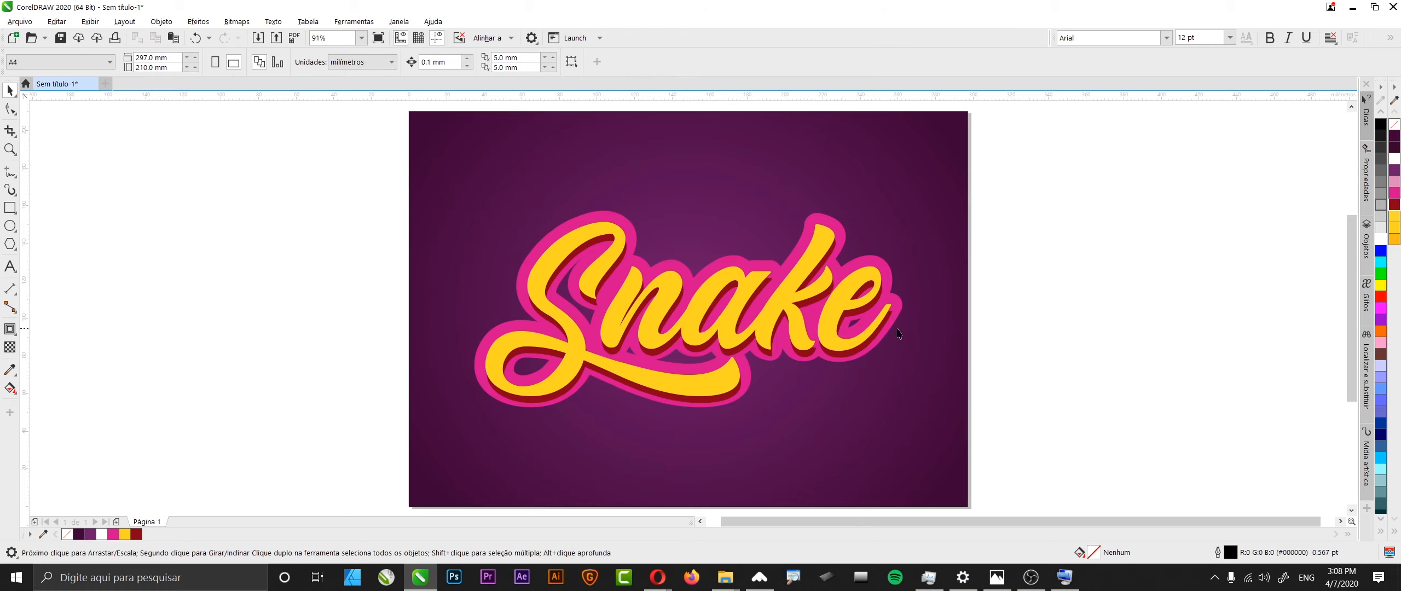
pyautogui.click(752, 320)
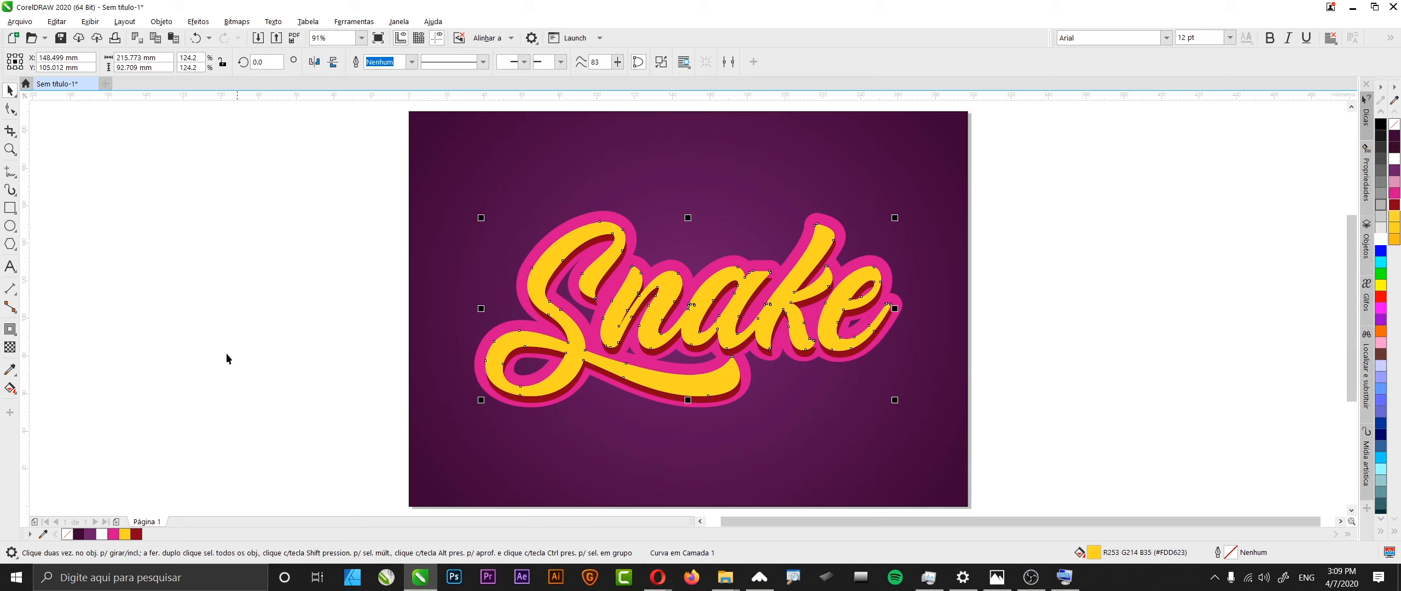
pyautogui.click(101, 534)
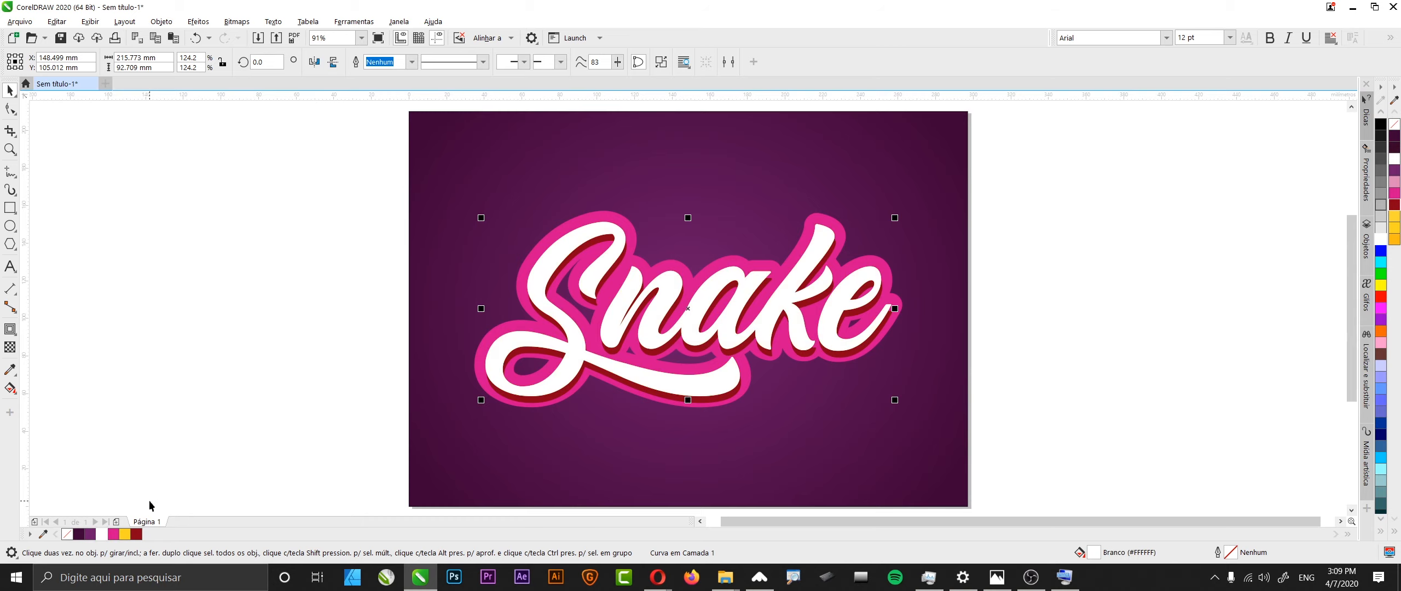
pyautogui.press('Up')
pyautogui.press('Up')
pyautogui.press('Up')
pyautogui.press('Up')
pyautogui.press('Up')
pyautogui.press('Up')
pyautogui.press('Up')
pyautogui.press('Up')
pyautogui.press('Up')
pyautogui.press('Up')
pyautogui.press('Left')
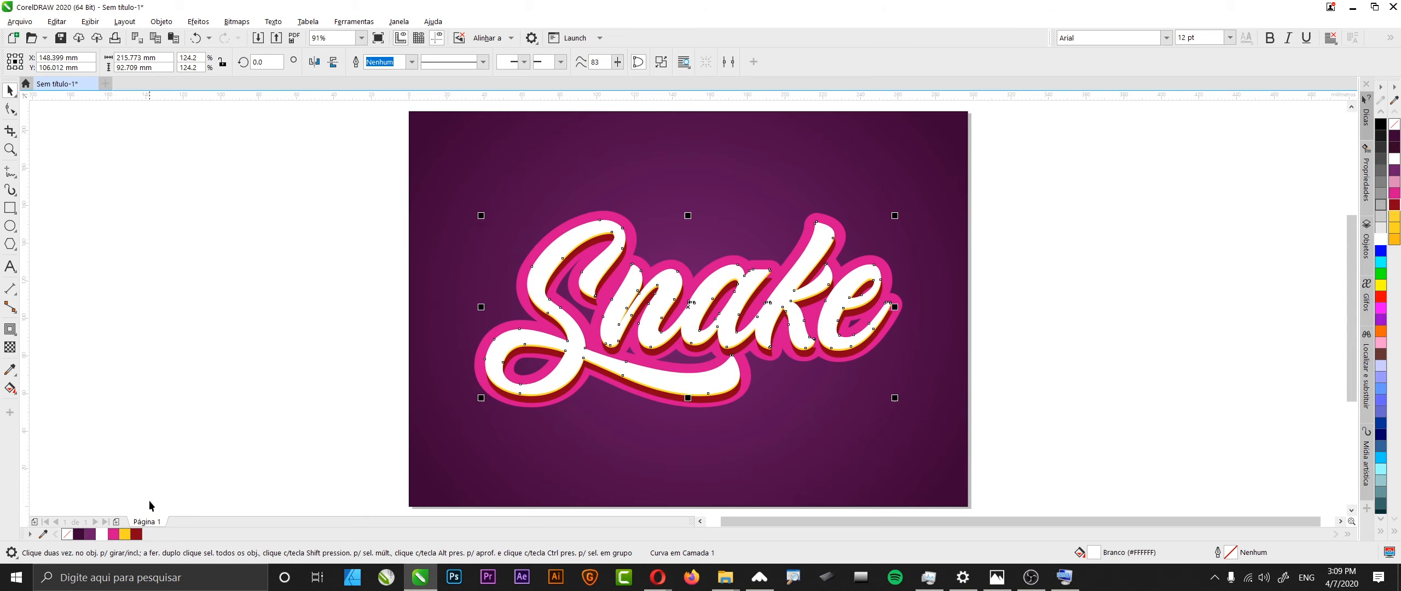
pyautogui.press('Up')
pyautogui.press('Up')
pyautogui.press('Up')
pyautogui.press('Up')
pyautogui.press('Up')
pyautogui.press('Left')
pyautogui.press('Left')
pyautogui.press('Left')
pyautogui.press('Left')
pyautogui.press('Left')
pyautogui.press('Left')
pyautogui.press('Up')
pyautogui.press('Up')
pyautogui.press('Up')
pyautogui.press('Left')
pyautogui.press('Left')
pyautogui.press('Left')
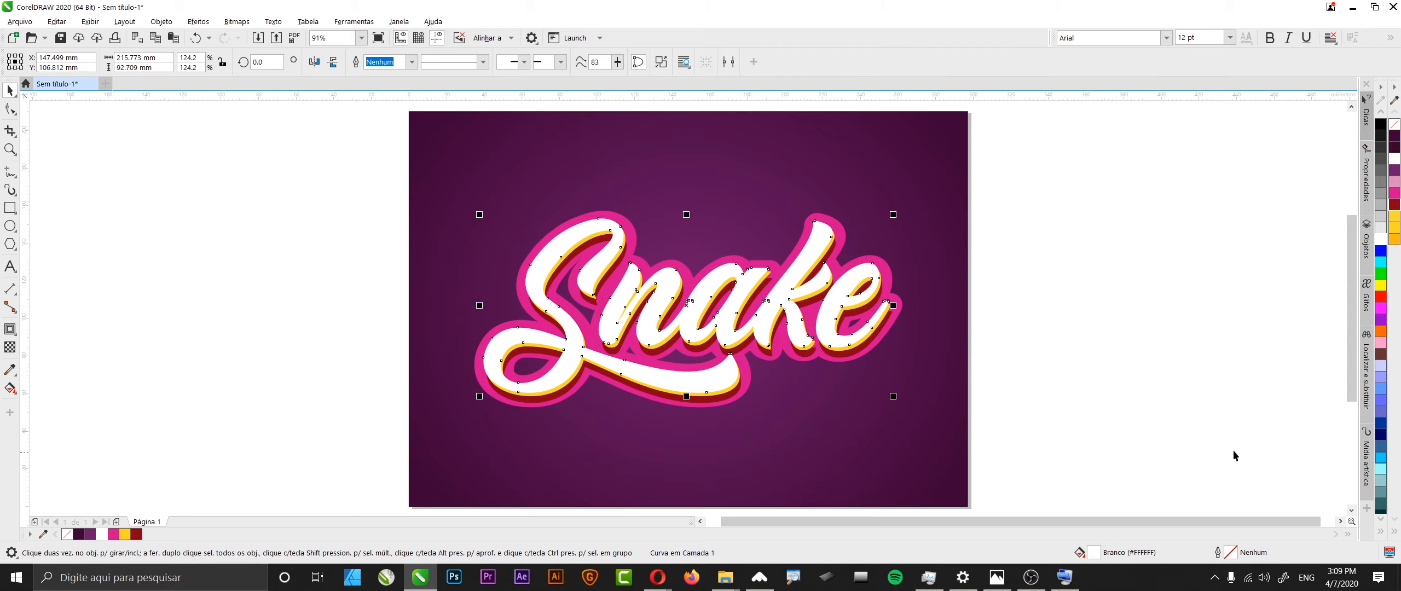
# Step: Delete the white copy of the lettering
pyautogui.click(1095, 305)
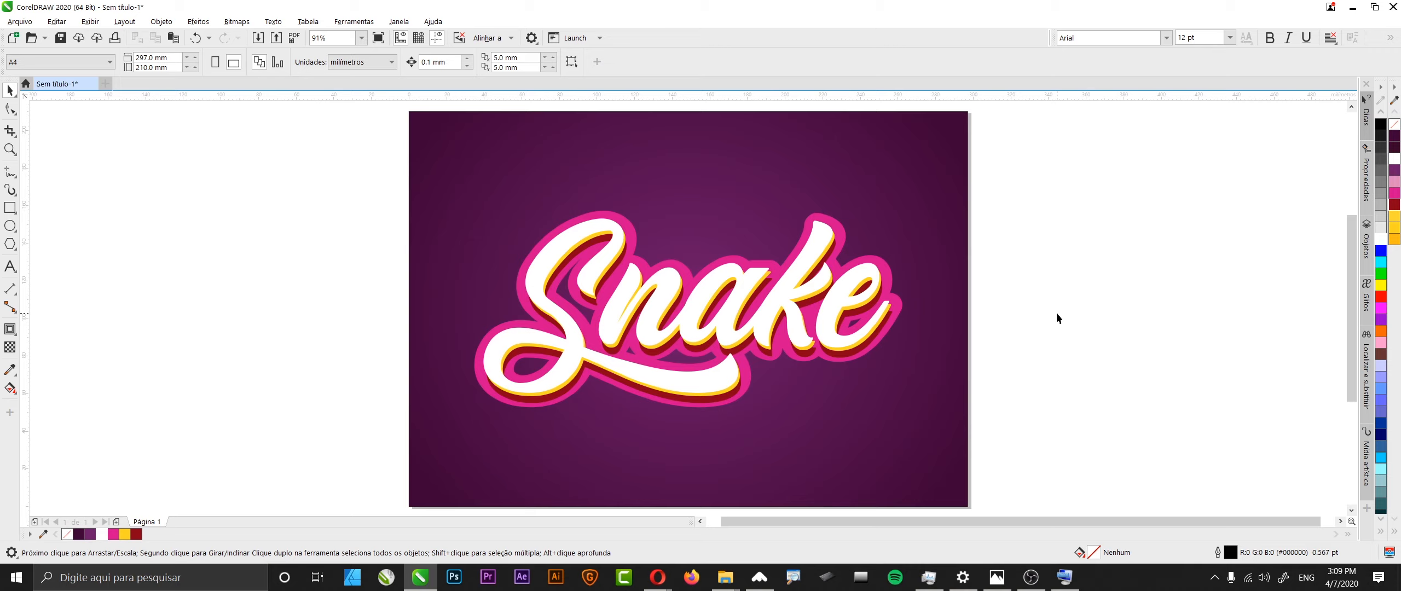
pyautogui.click(731, 316)
pyautogui.press('Delete')
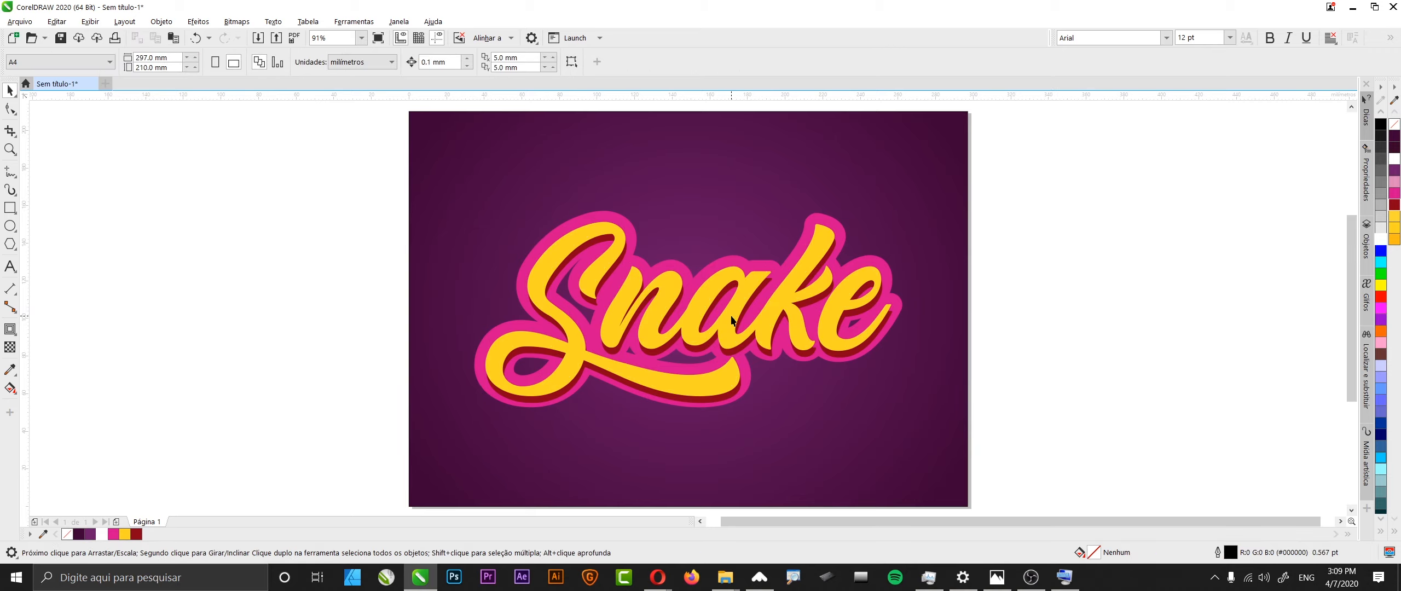
# Step: Give the dark red copy behind the lettering a linear gradient running upward from dark red to yellow (#FCD731)
pyautogui.click(676, 400)
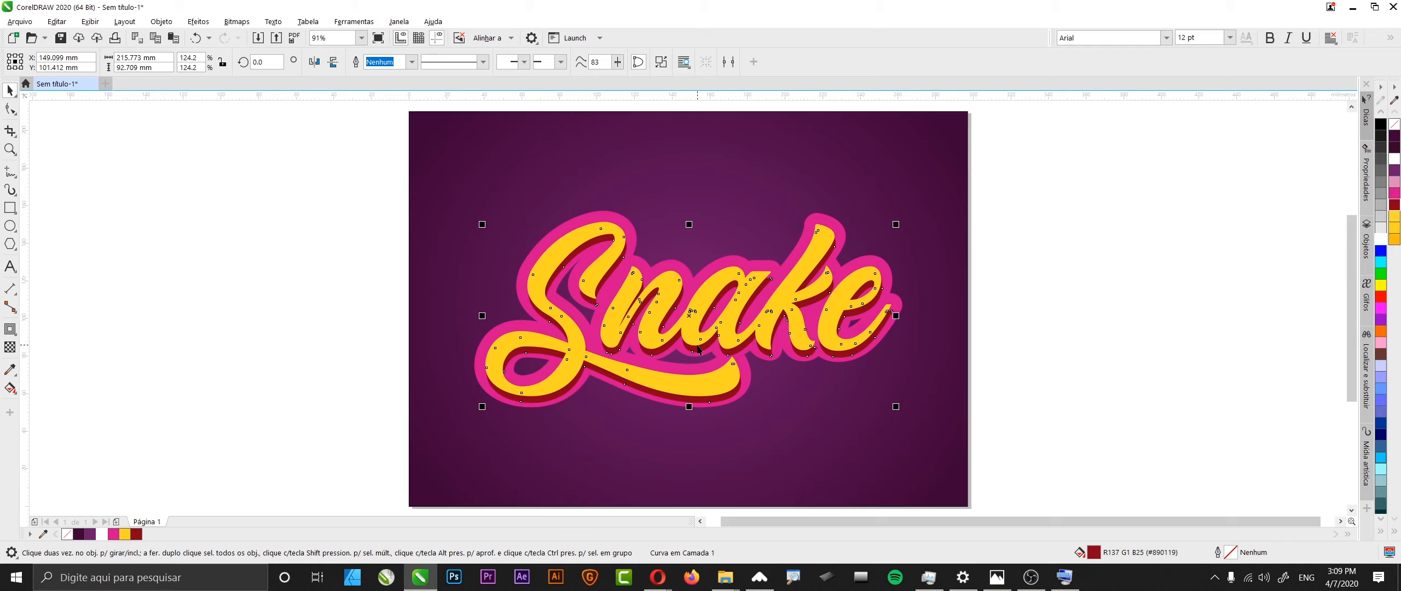
pyautogui.click(1111, 405)
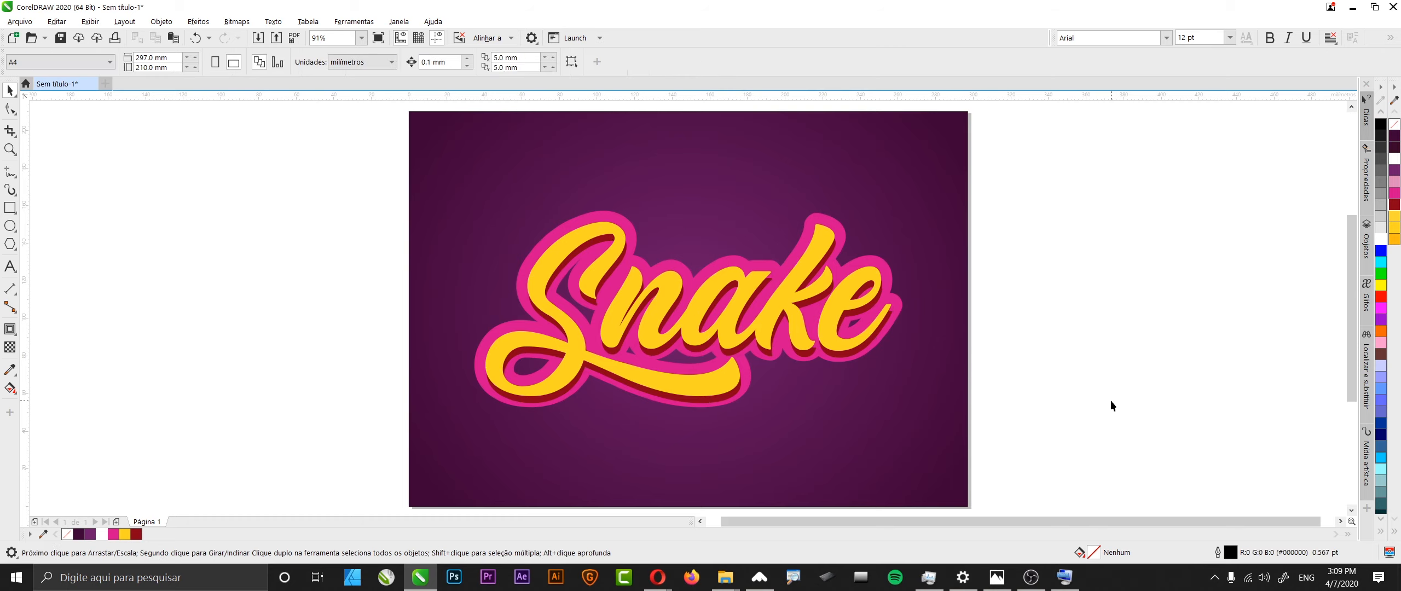
pyautogui.click(682, 404)
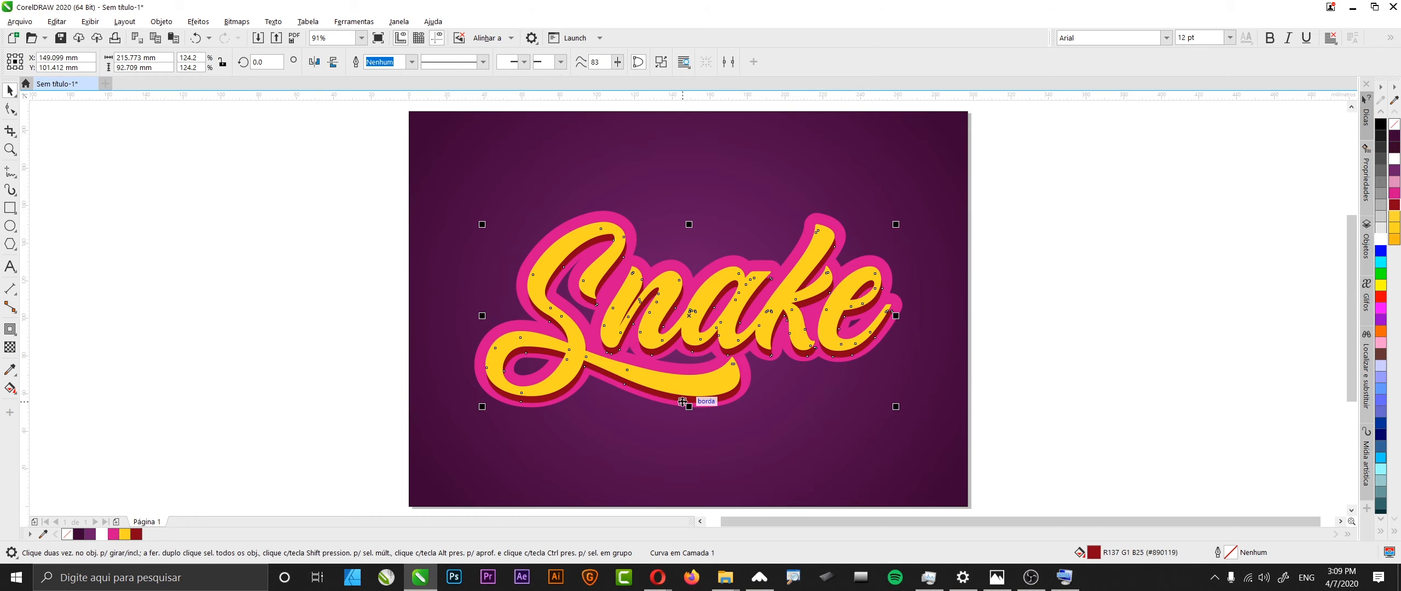
pyautogui.press('g')
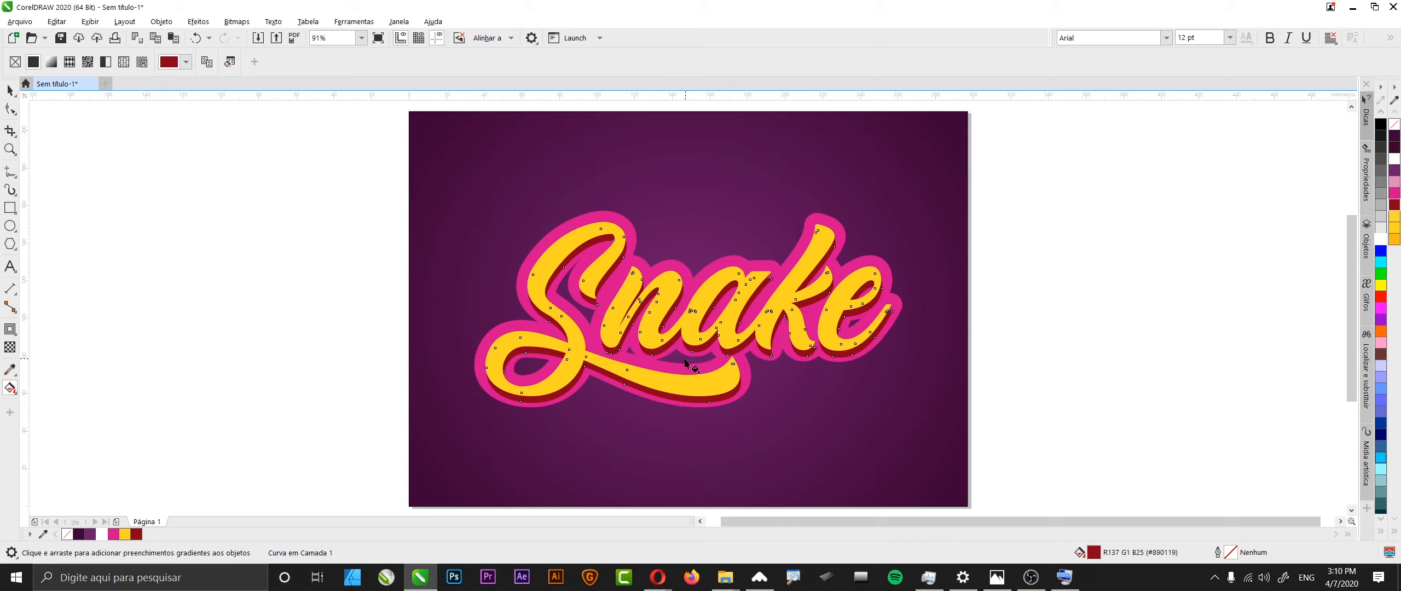
pyautogui.moveTo(620, 365); pyautogui.dragTo(620, 223)
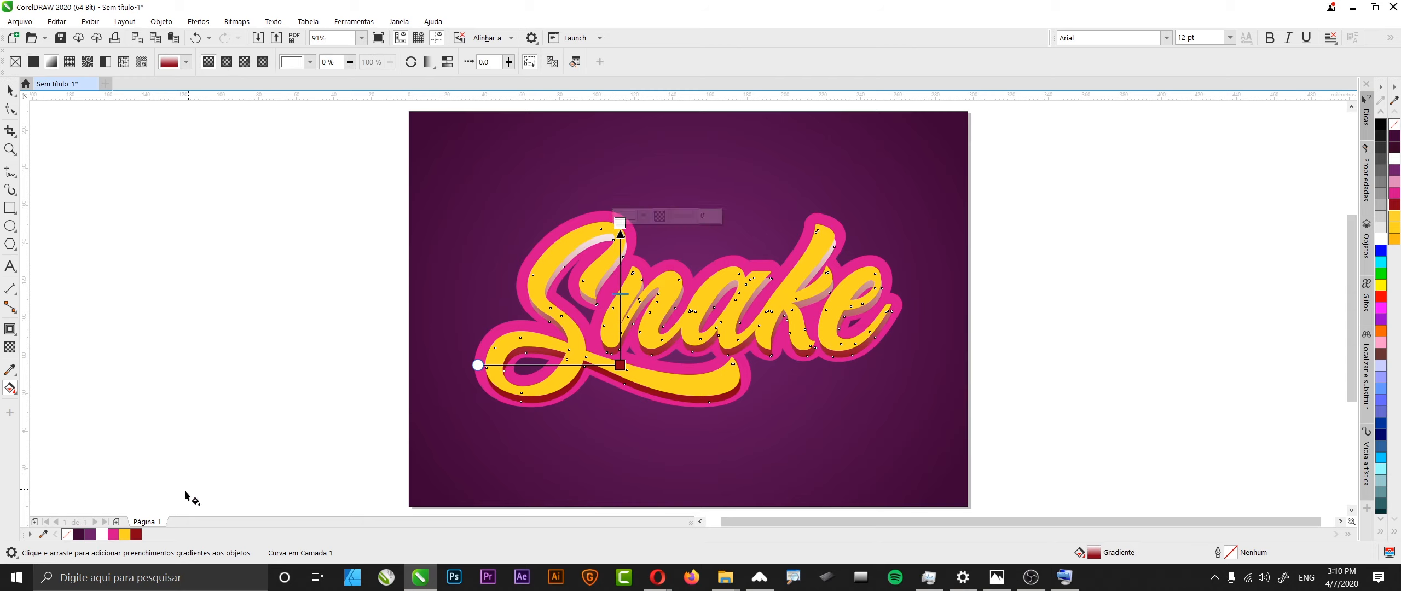
pyautogui.click(126, 535)
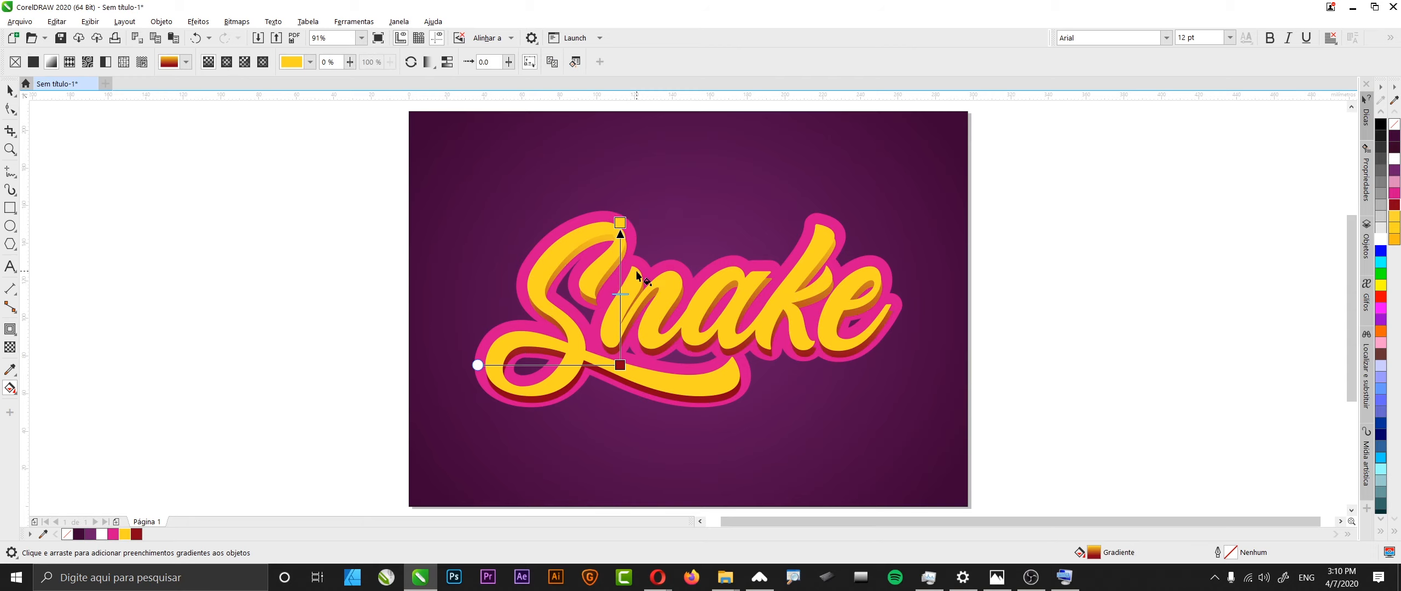
pyautogui.click(1394, 217)
pyautogui.moveTo(620, 235); pyautogui.dragTo(627, 244)
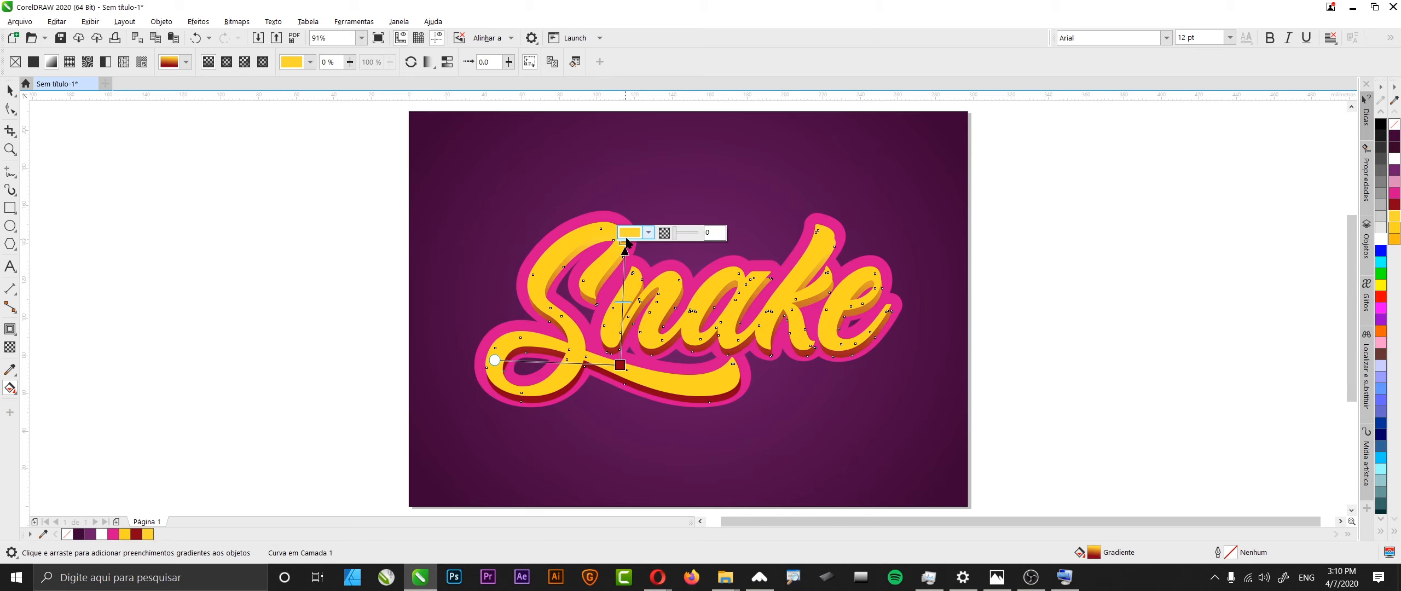
pyautogui.click(10, 91)
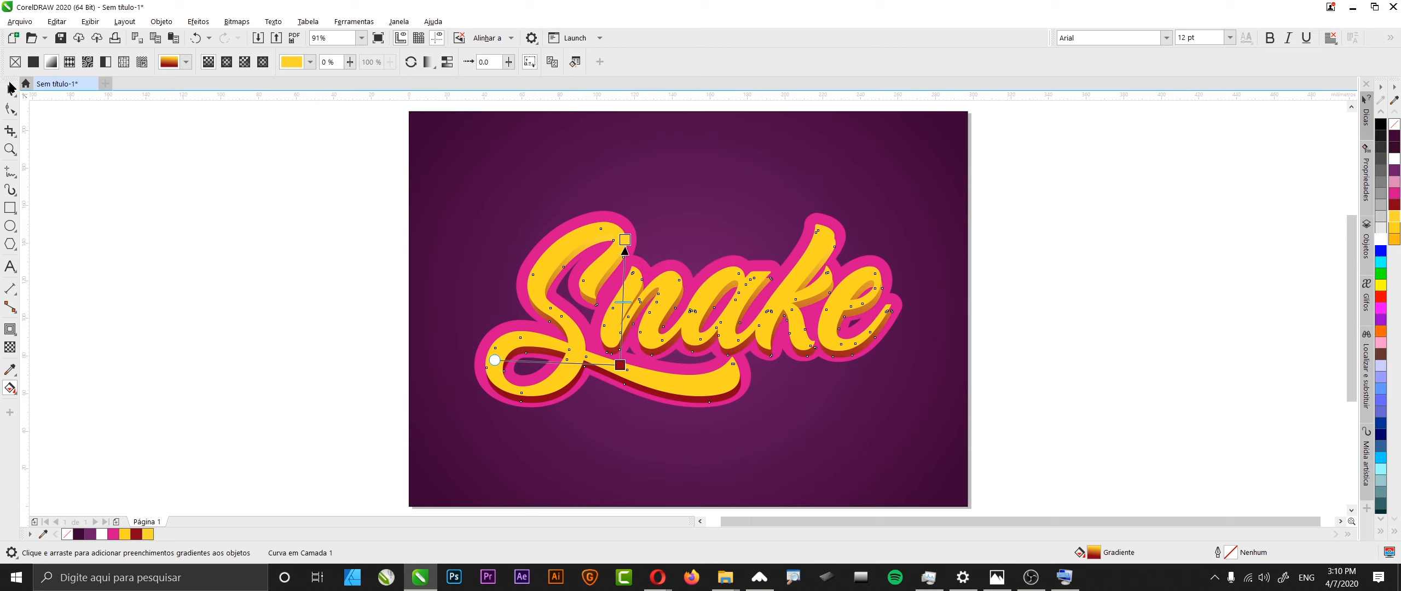
pyautogui.press('Escape')
pyautogui.click(549, 246)
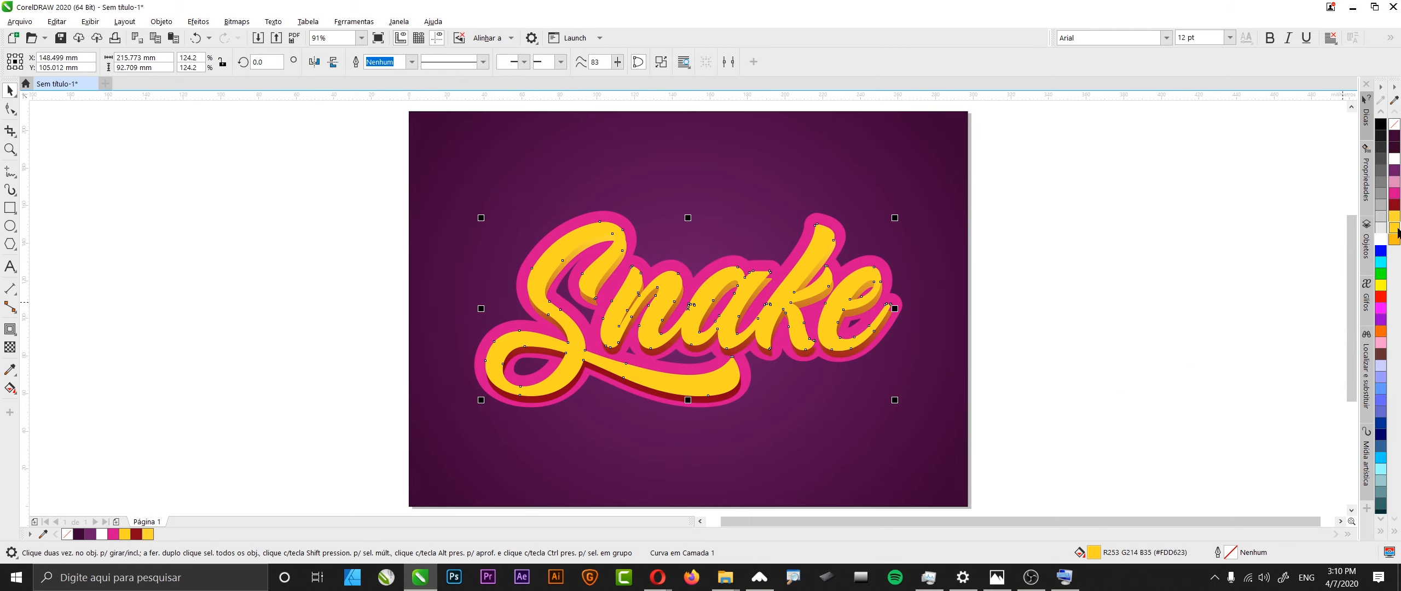
pyautogui.click(1161, 269)
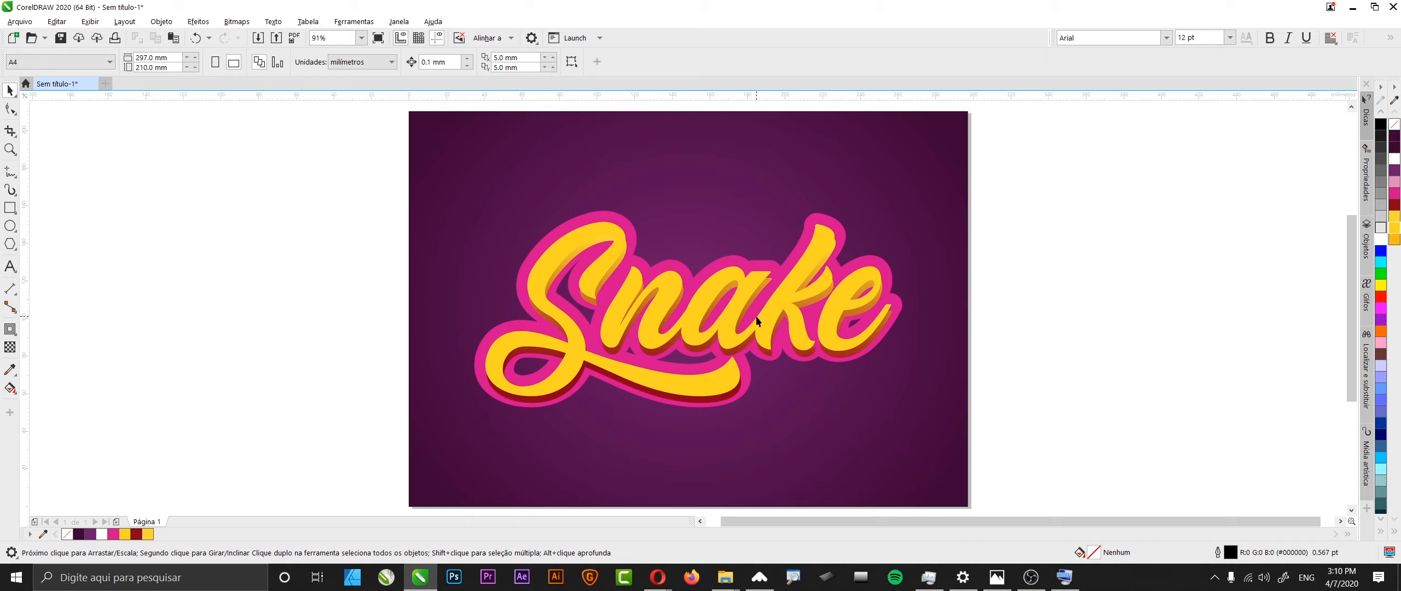
# Step: Move the gradient's yellow end just above the S and its dark red end up to the baseline of the letters
pyautogui.press('g')
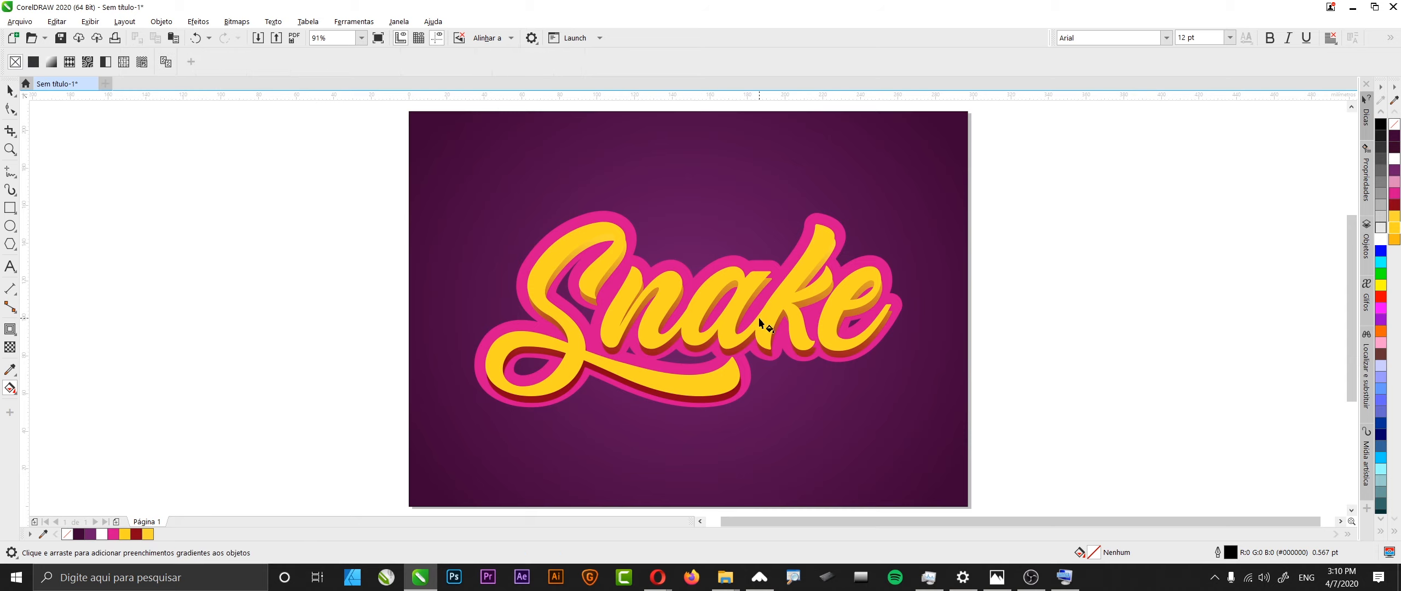
pyautogui.click(697, 396)
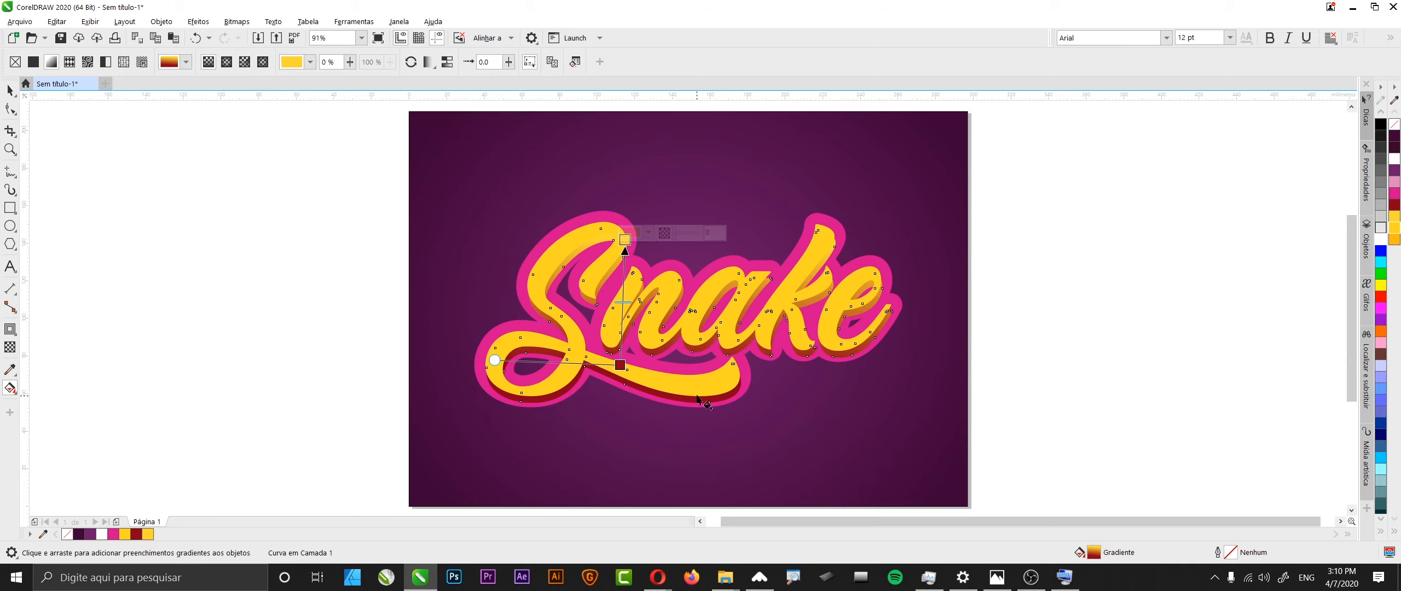
pyautogui.click(625, 241)
pyautogui.moveTo(625, 241); pyautogui.dragTo(620, 207)
pyautogui.moveTo(620, 366); pyautogui.dragTo(619, 342)
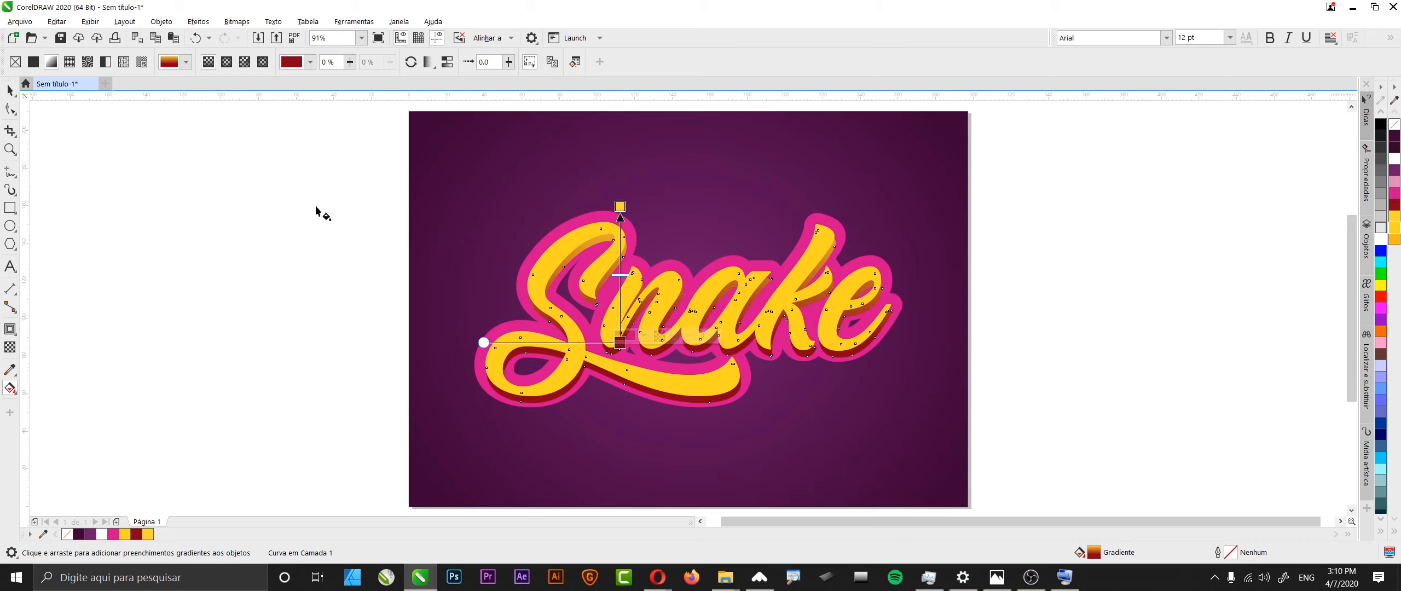
pyautogui.press('space')
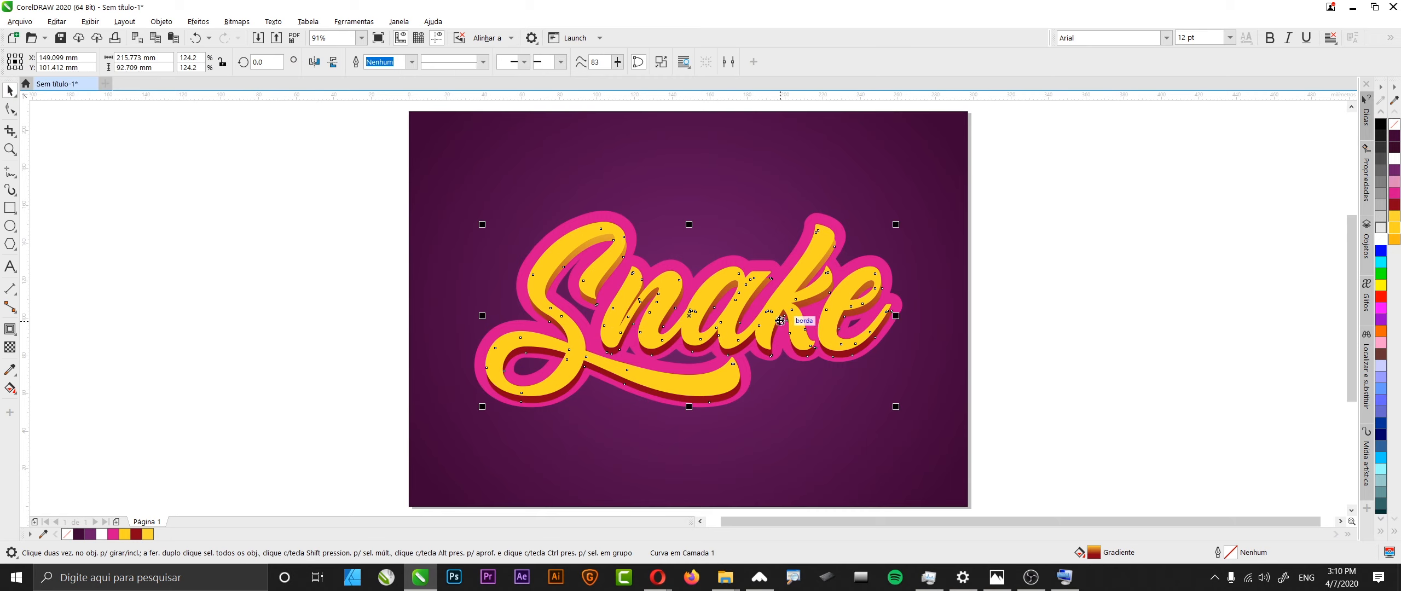
pyautogui.click(1067, 352)
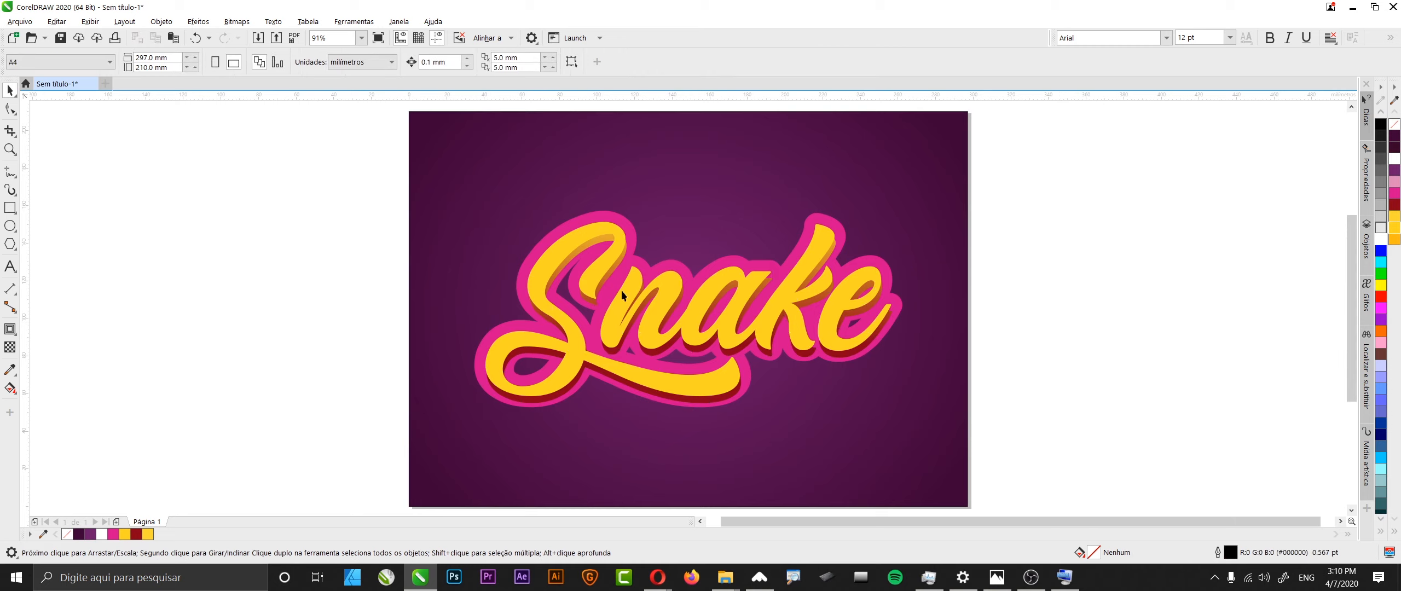
# Step: Fill the front yellow lettering with orange-yellow (#FFB913)
pyautogui.click(648, 394)
pyautogui.click(1098, 360)
pyautogui.click(661, 304)
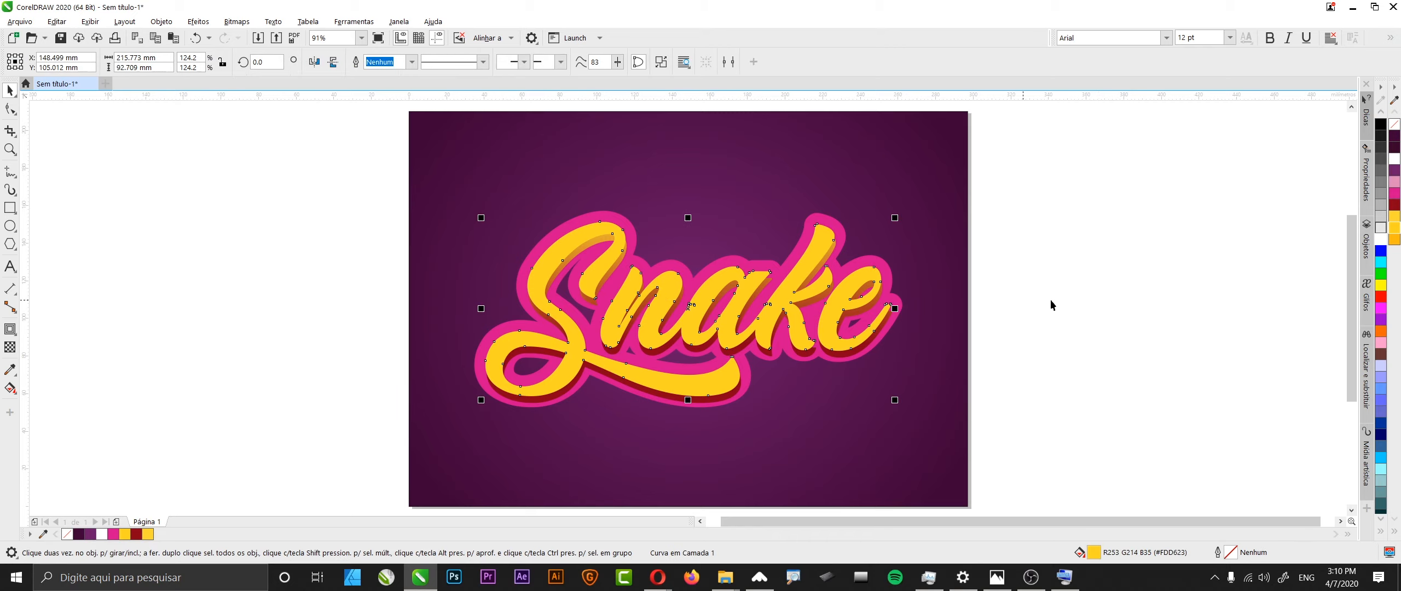
pyautogui.click(1395, 240)
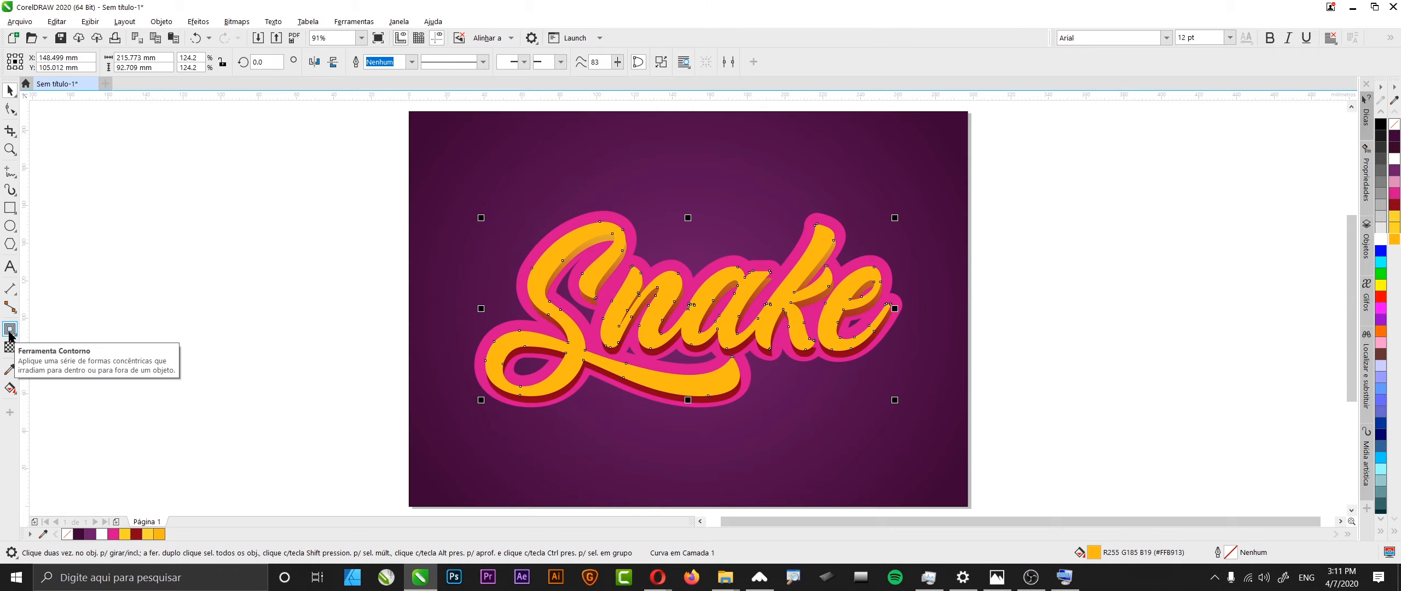
# Step: Add a one-step inward contour of about 3.07 mm to the front lettering and separate it into its own shape
pyautogui.click(10, 331)
pyautogui.moveTo(610, 326); pyautogui.dragTo(683, 394)
pyautogui.click(10, 91)
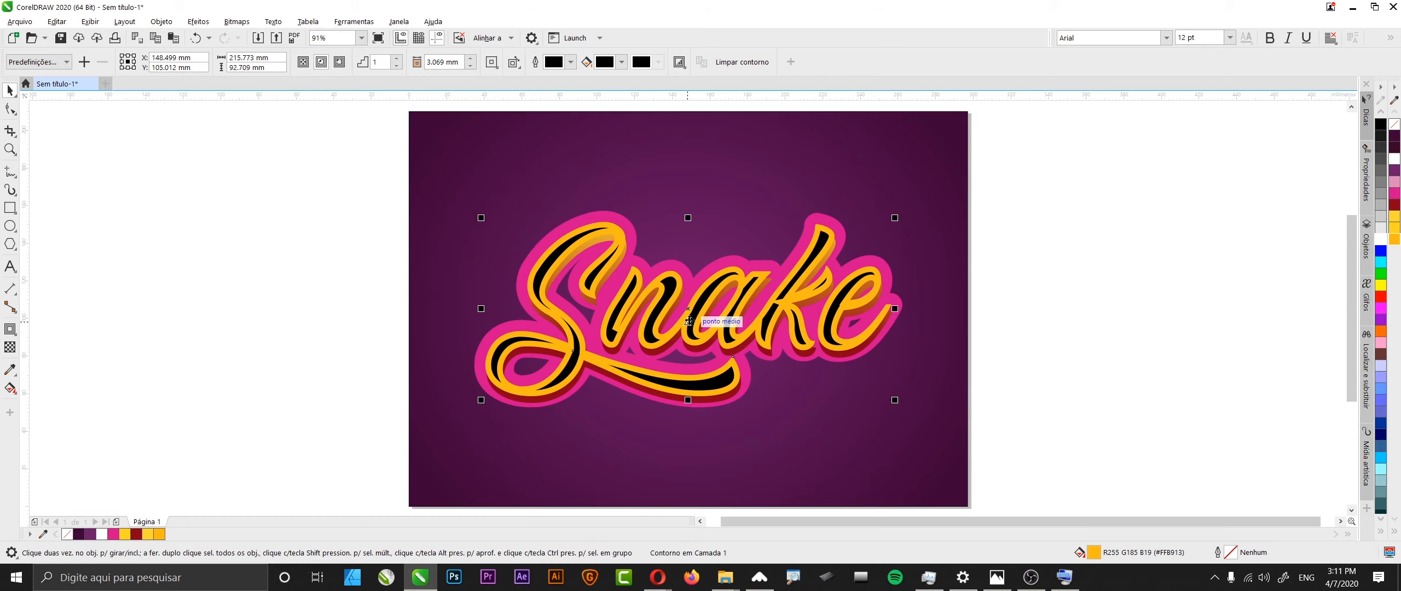
pyautogui.click(1072, 306)
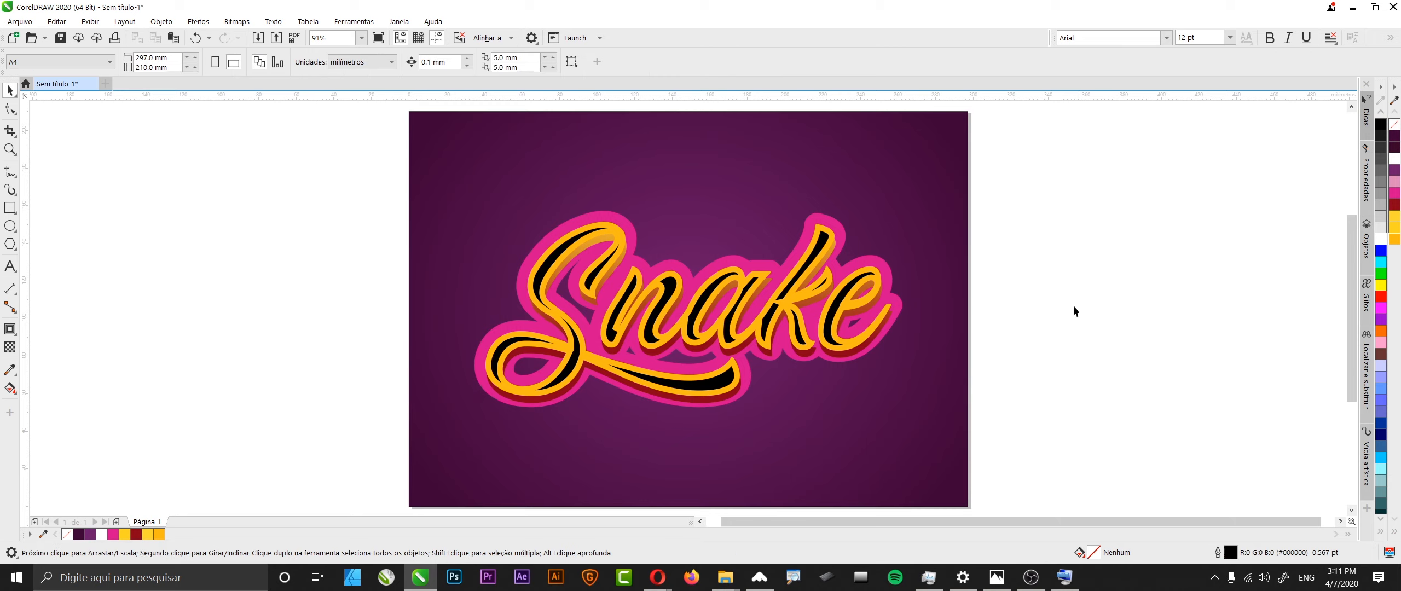
# Step: Fill the black inner contour shape with light yellow (#FCD731)
pyautogui.click(805, 344)
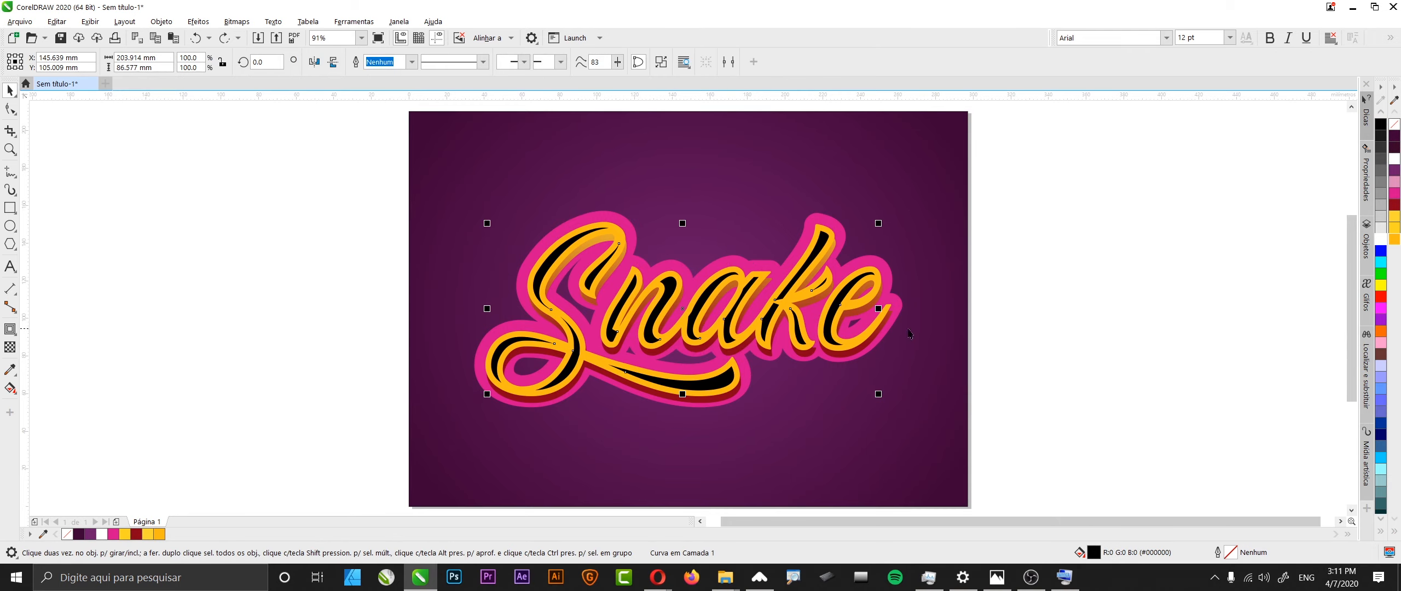
pyautogui.click(1395, 233)
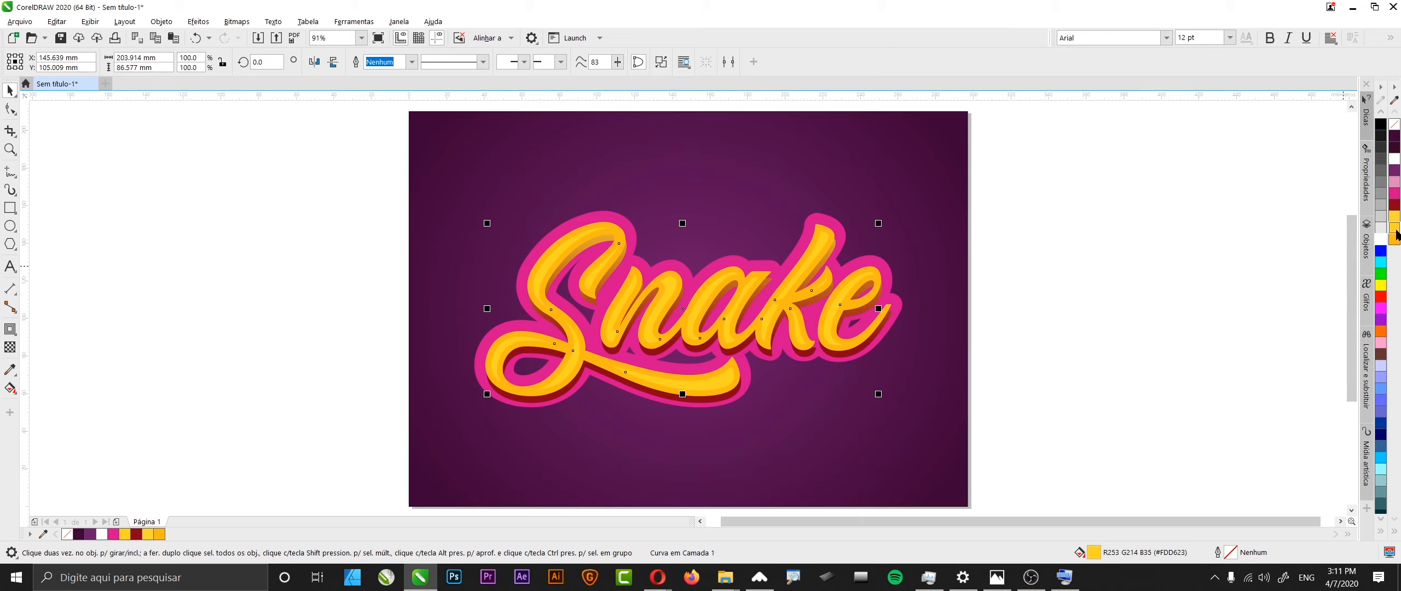
pyautogui.click(1395, 217)
# Step: Apply a Gaussian blur with a radius of about 7.3 pixels to the light yellow inner contour shape
pyautogui.scroll(2, 684, 320)
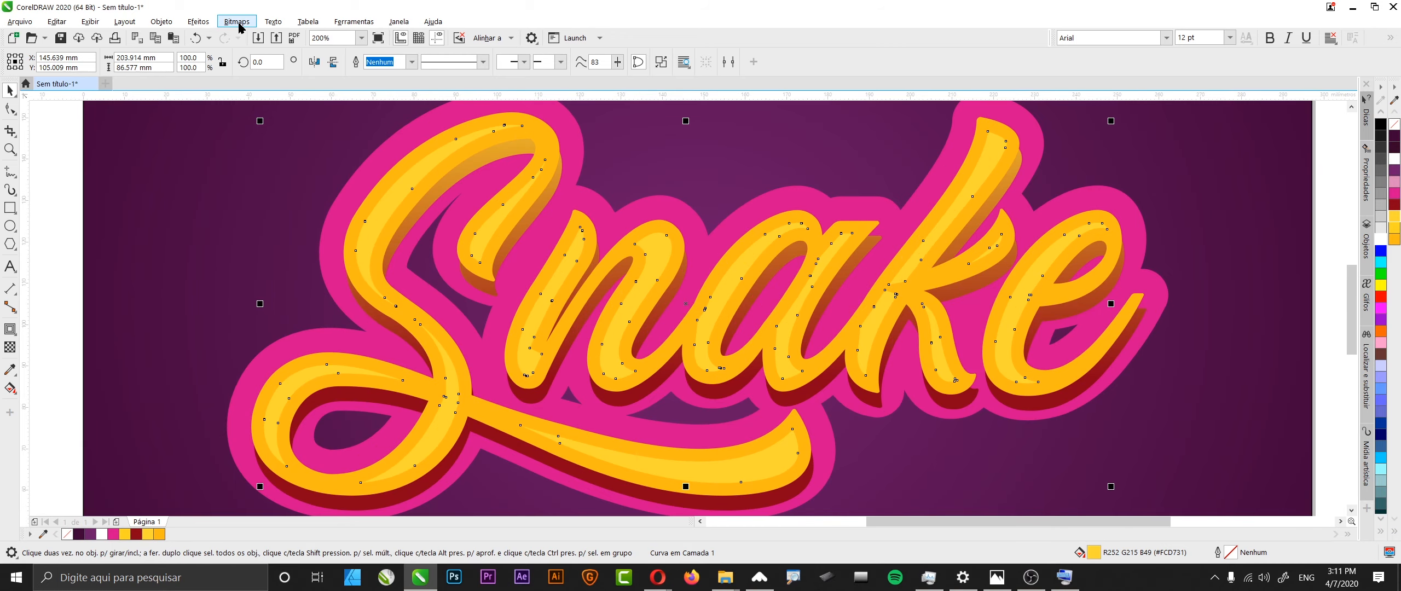
pyautogui.click(203, 24)
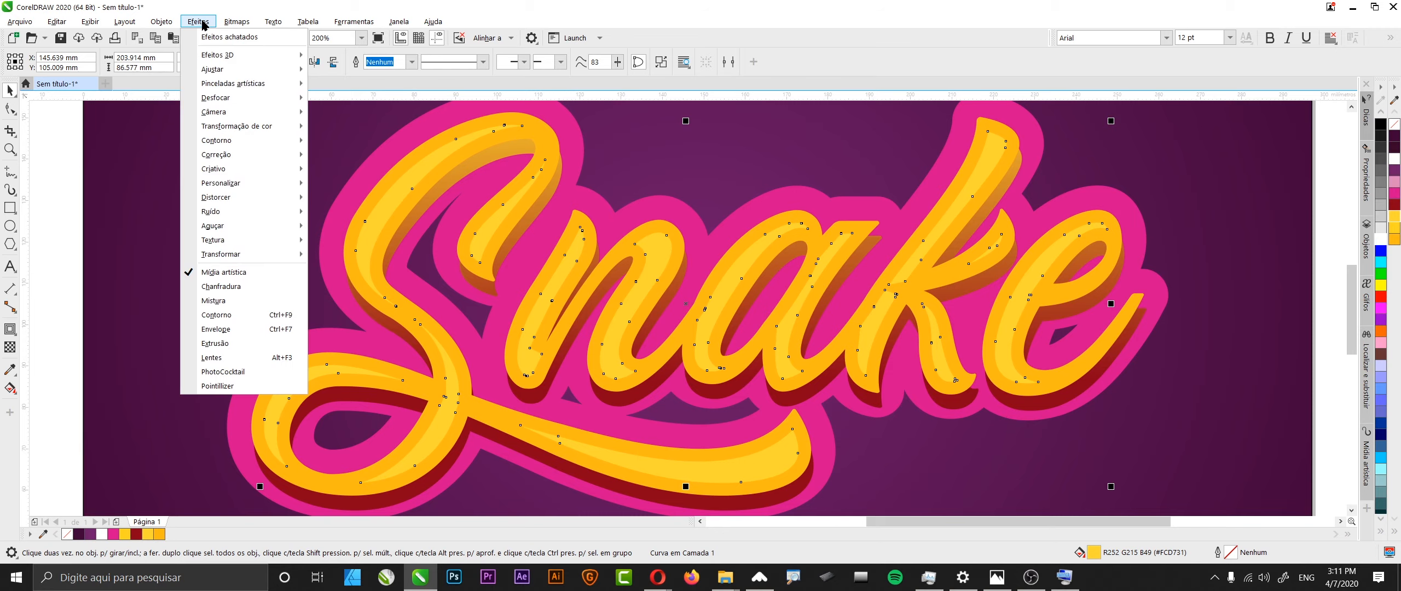
pyautogui.moveTo(288, 99)
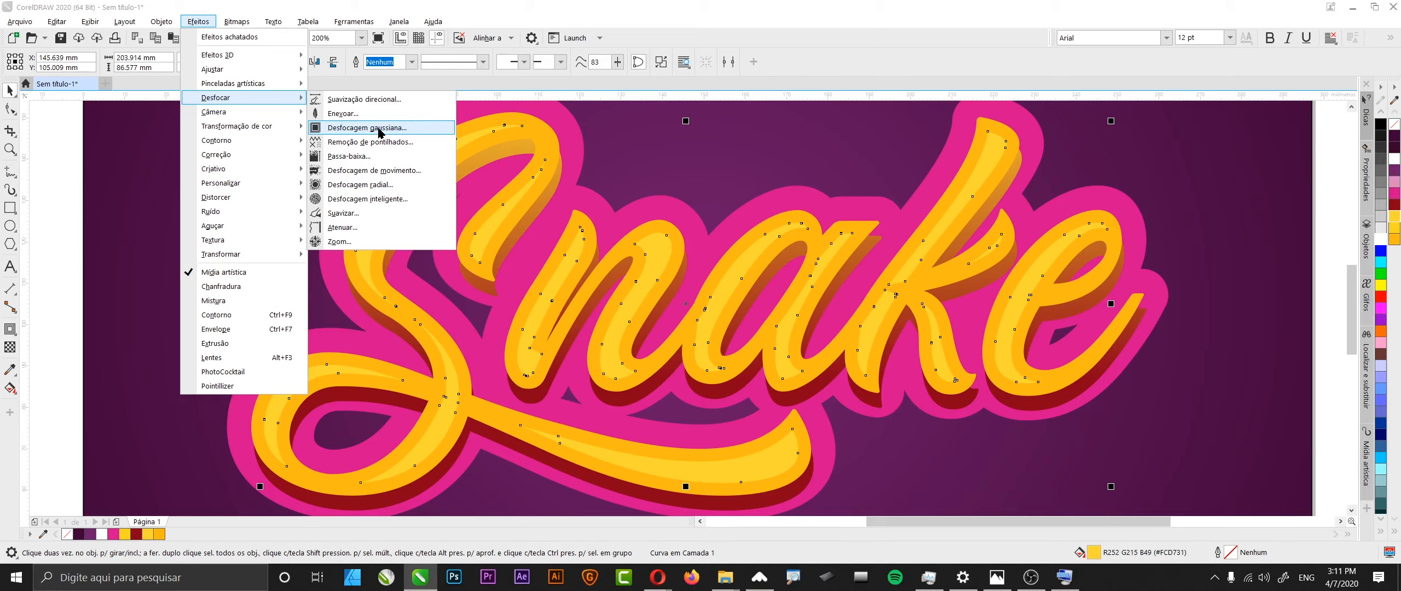
pyautogui.moveTo(237, 23)
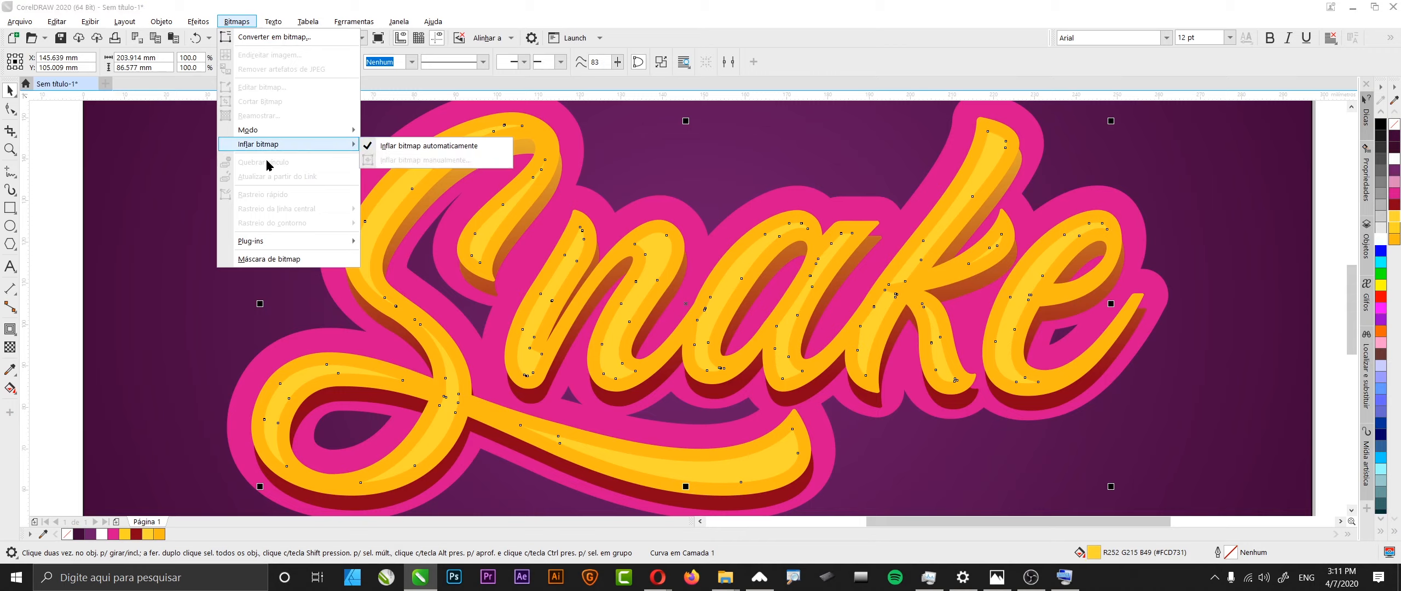
pyautogui.click(198, 21)
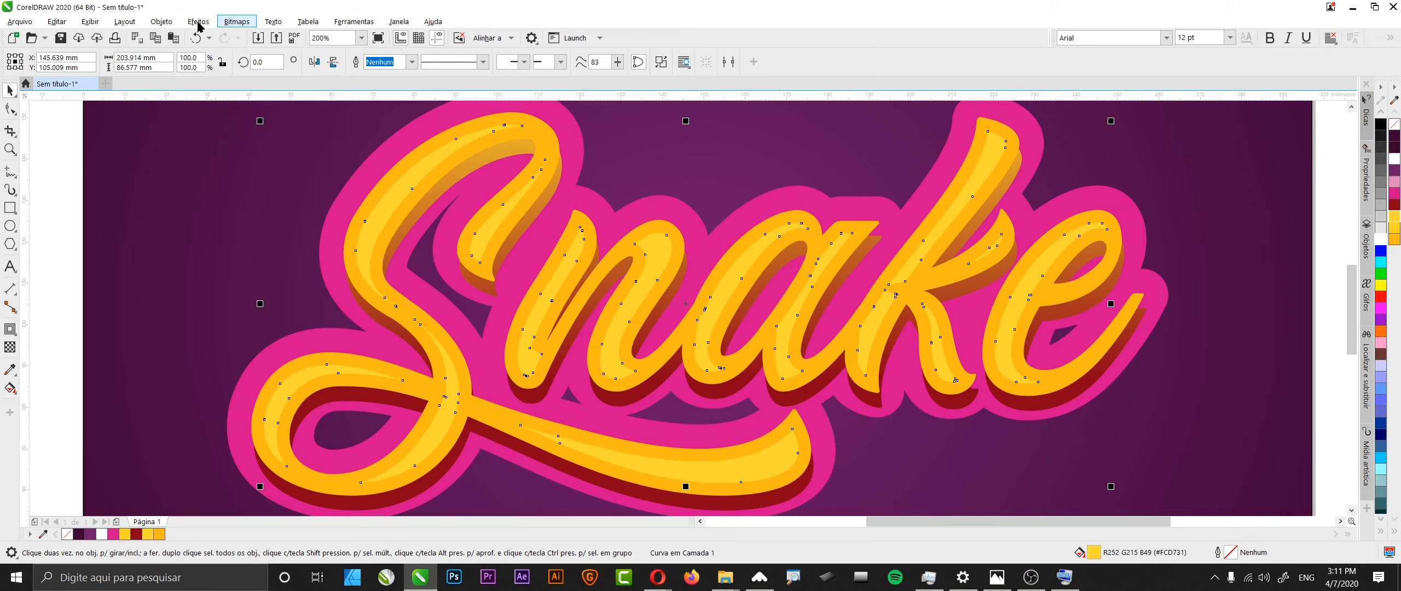
pyautogui.click(198, 21)
pyautogui.moveTo(247, 98)
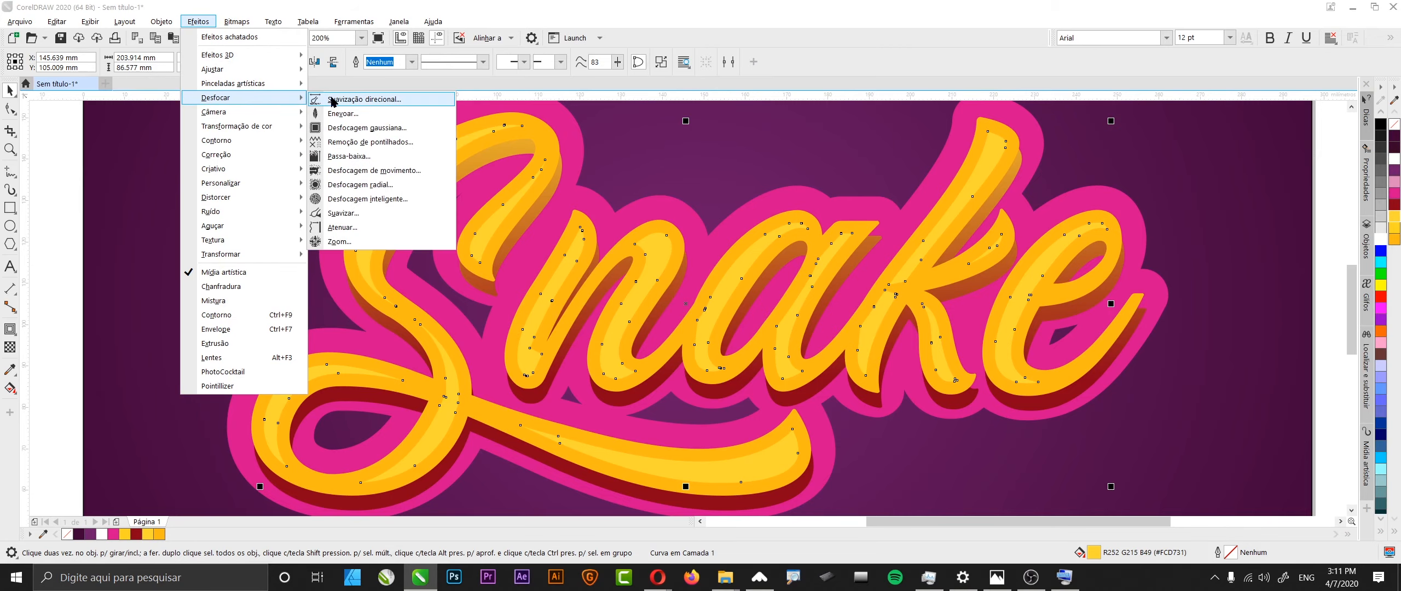
pyautogui.click(396, 129)
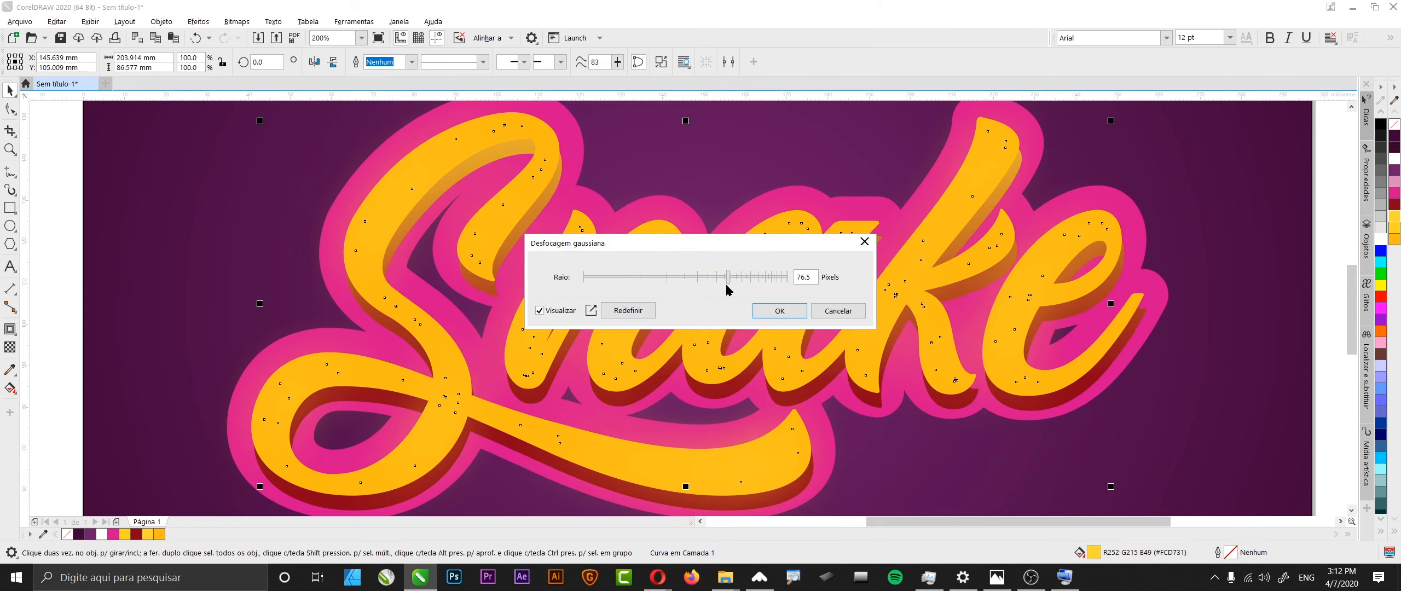
pyautogui.moveTo(727, 285); pyautogui.dragTo(617, 282)
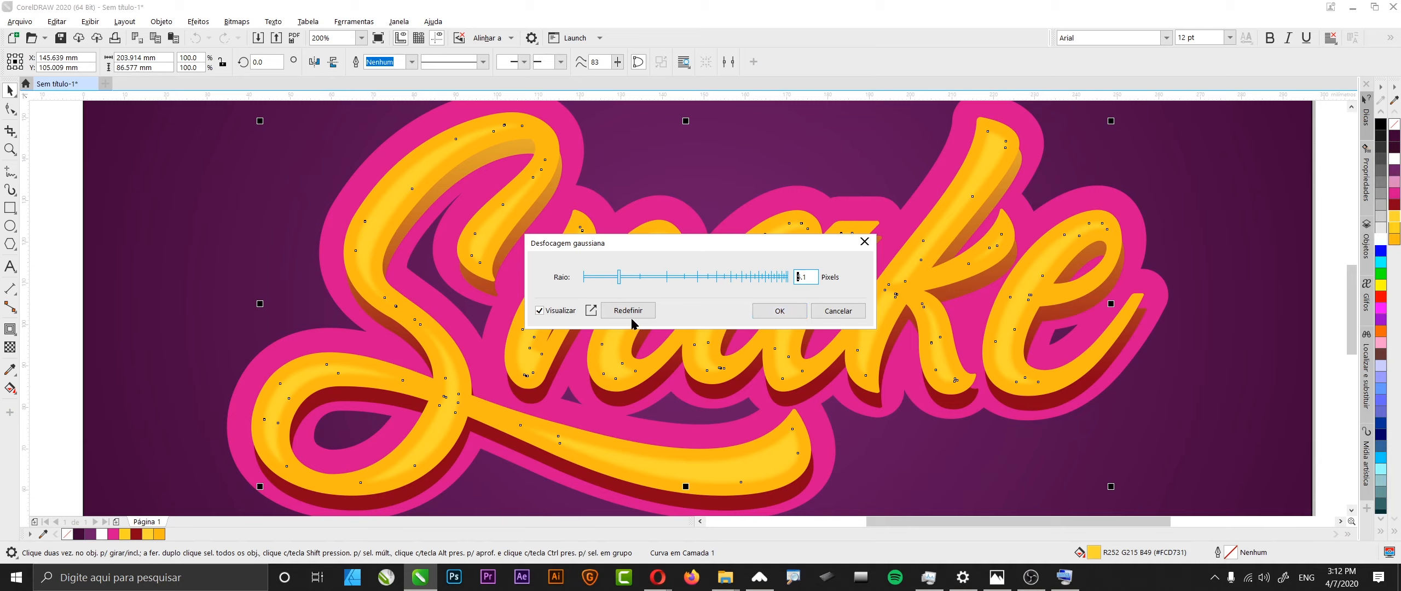
pyautogui.moveTo(620, 280); pyautogui.dragTo(623, 281)
pyautogui.moveTo(622, 281); pyautogui.dragTo(631, 277)
pyautogui.click(780, 311)
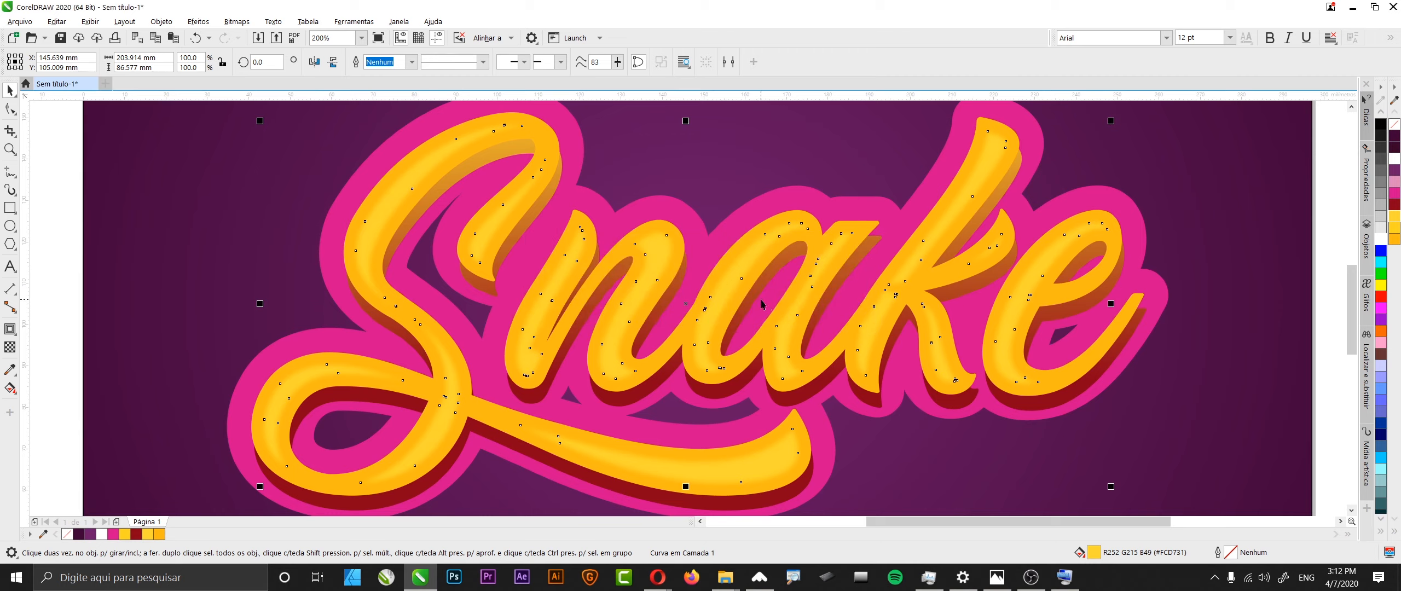
# Step: Fill the blurred inner shape with yellow (#FFFF00) and give it a uniform transparency of 30
pyautogui.click(1381, 285)
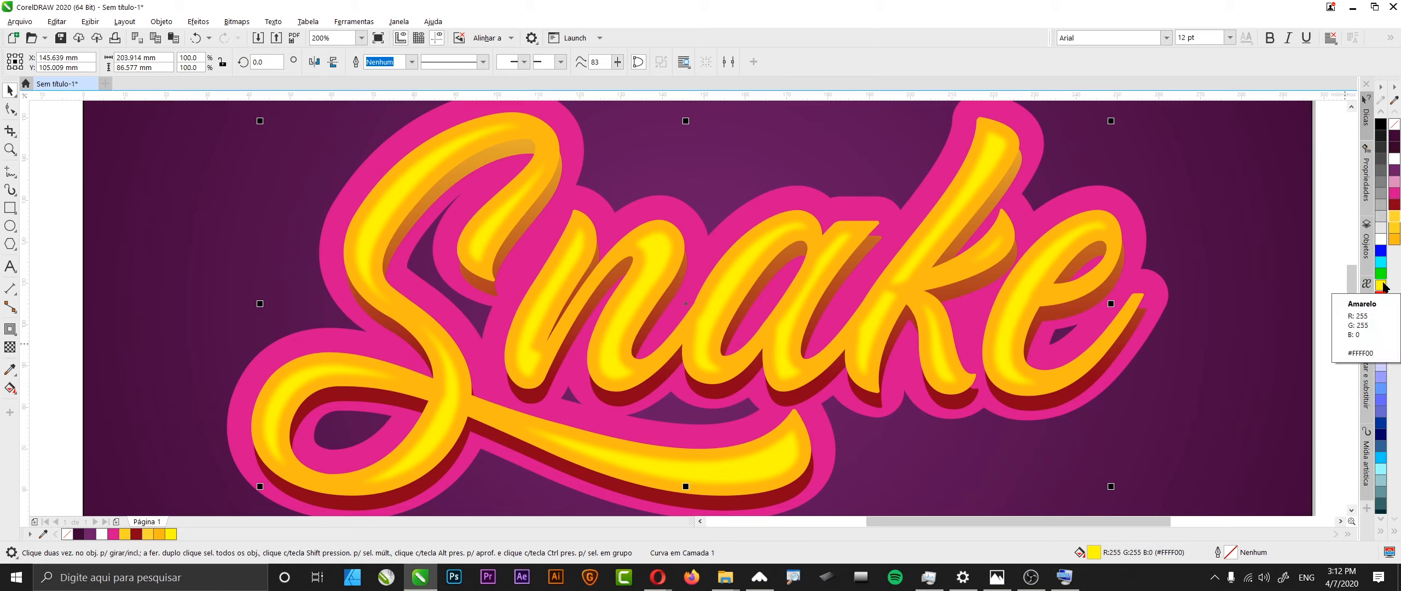
pyautogui.click(11, 347)
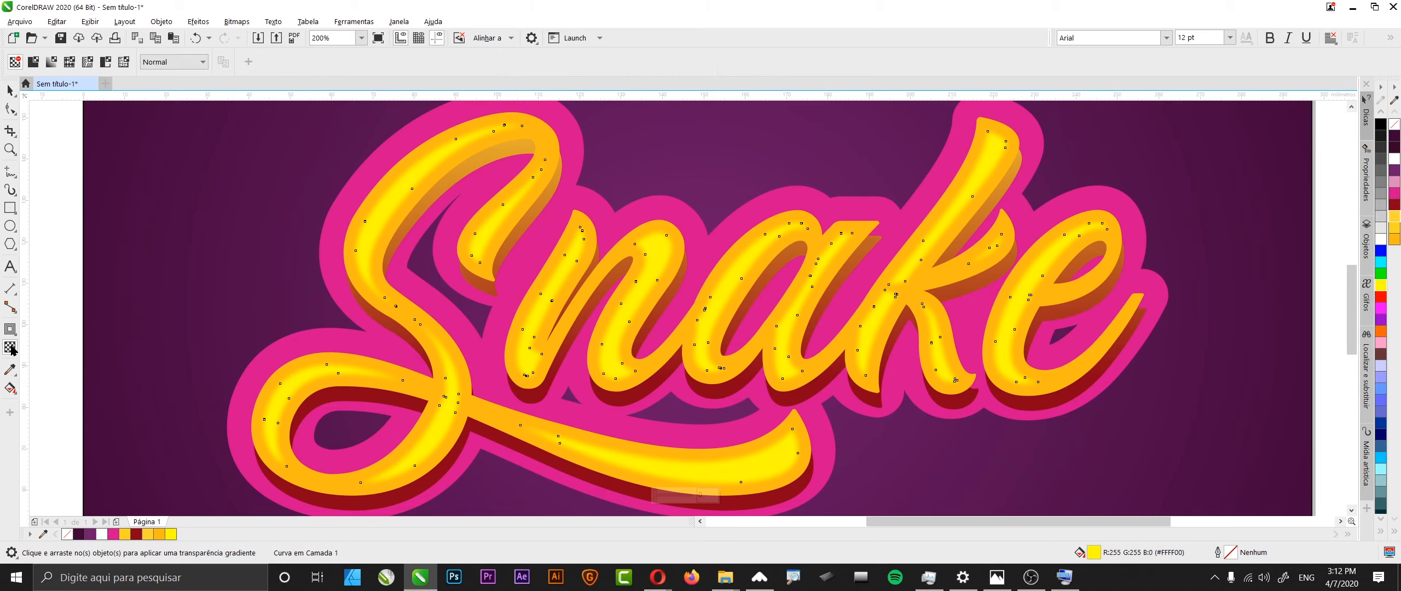
pyautogui.click(34, 61)
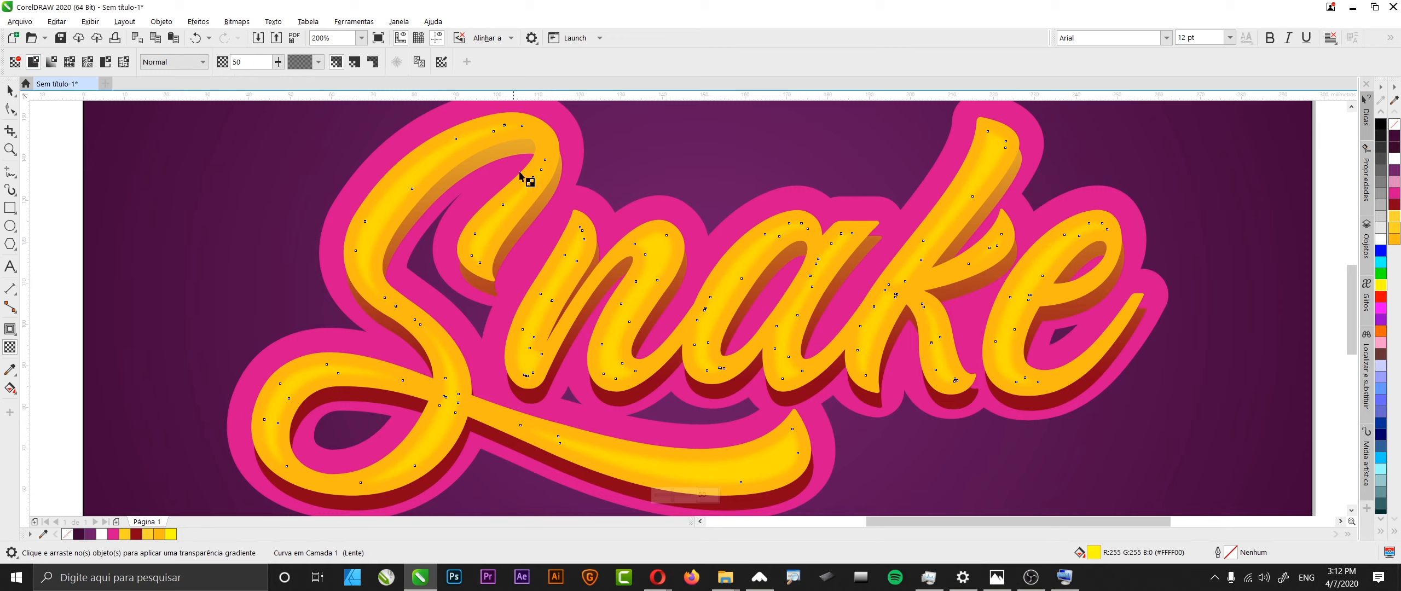
pyautogui.moveTo(278, 61); pyautogui.dragTo(271, 92)
# Step: Soften the yellow inner highlight with a Gaussian blur radius of about 11.6 pixels and deselect it
pyautogui.click(171, 24)
pyautogui.moveTo(198, 21)
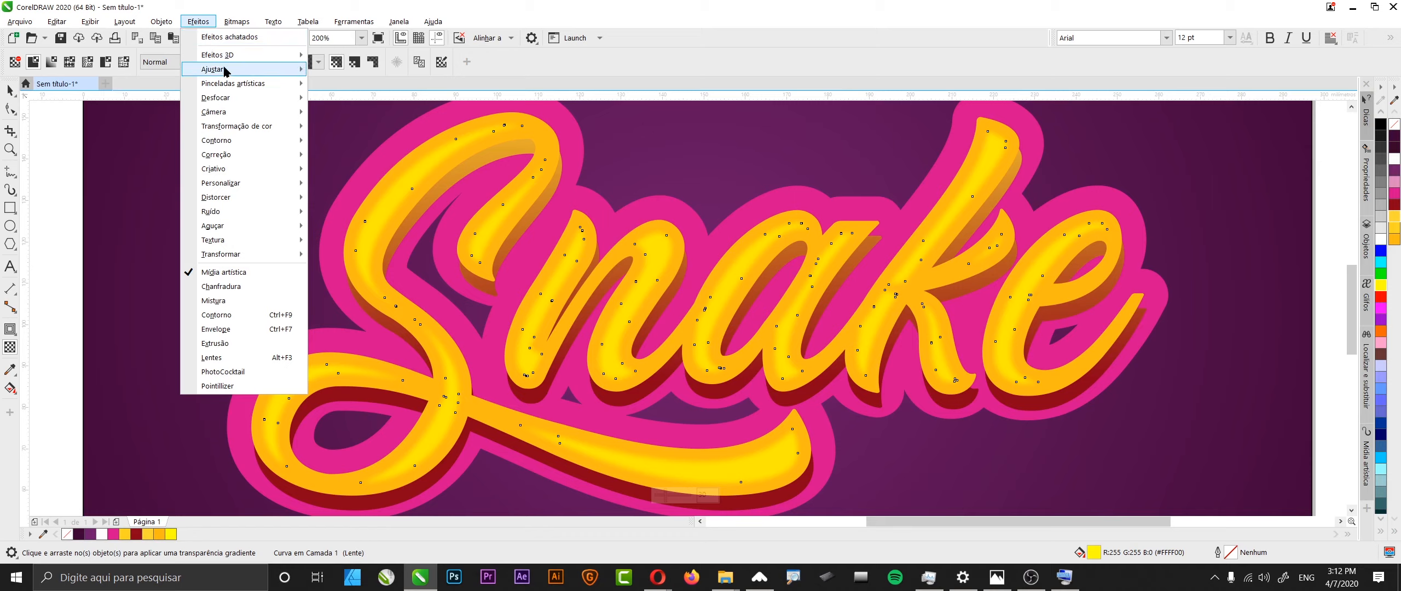
pyautogui.moveTo(226, 70)
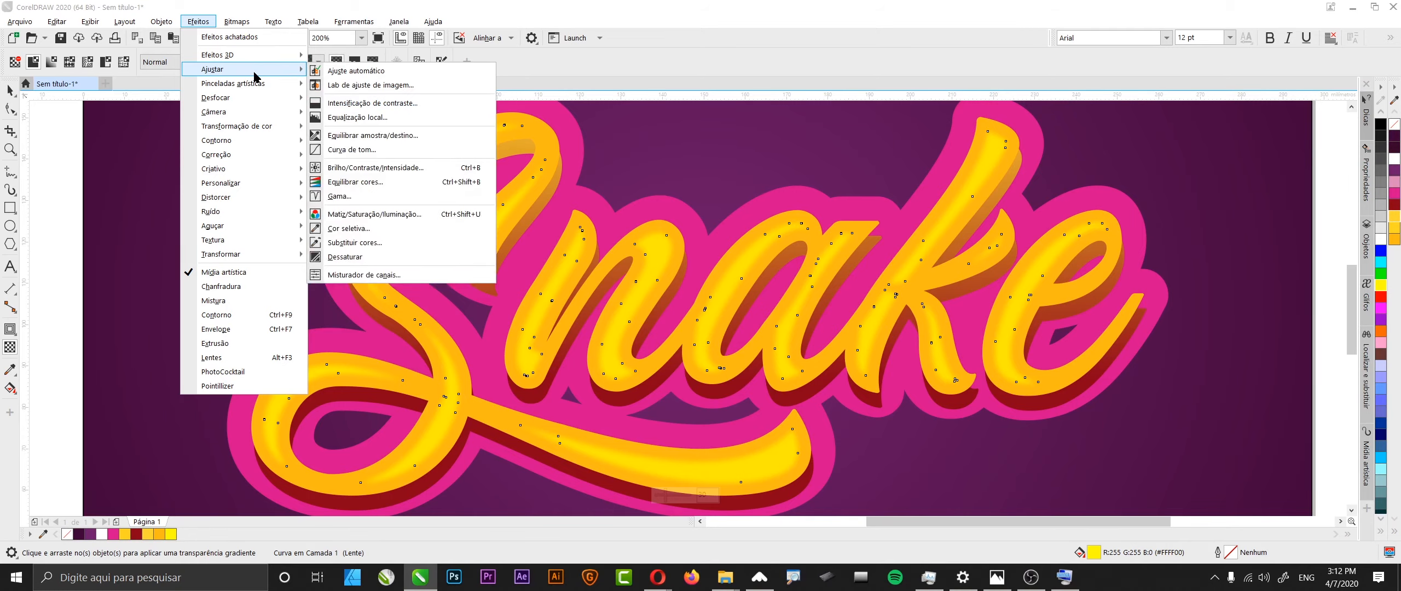
pyautogui.moveTo(275, 97)
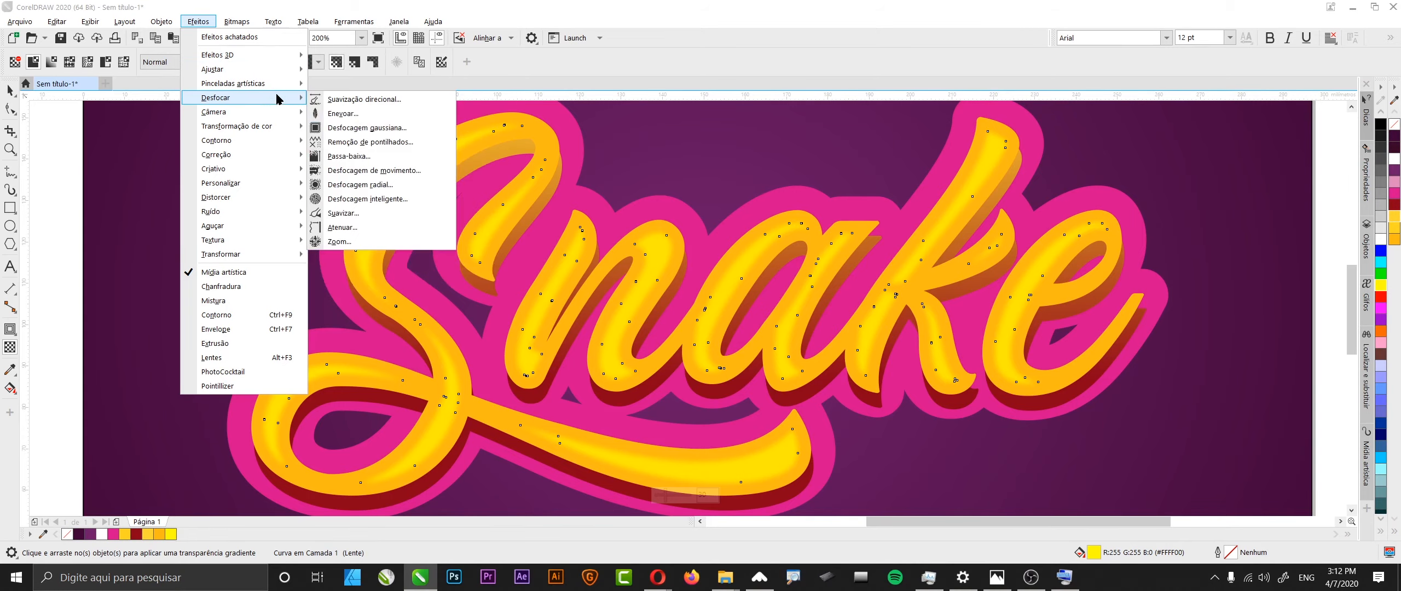
pyautogui.click(367, 128)
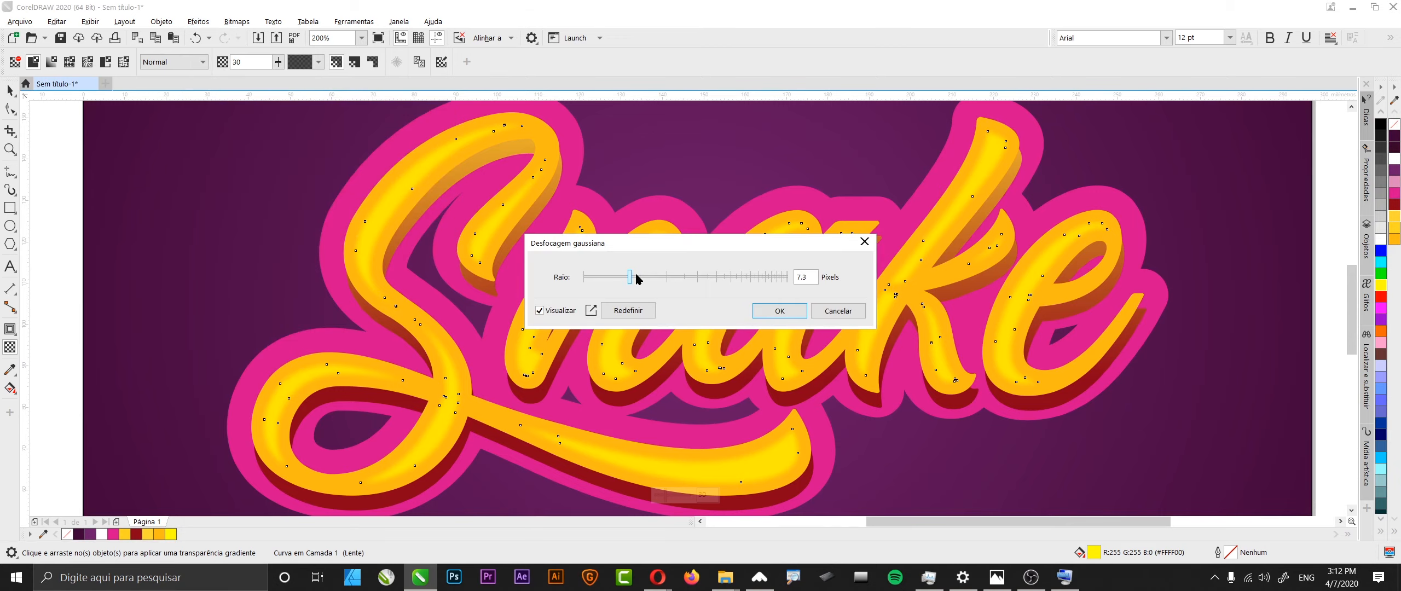
pyautogui.moveTo(637, 279); pyautogui.dragTo(646, 281)
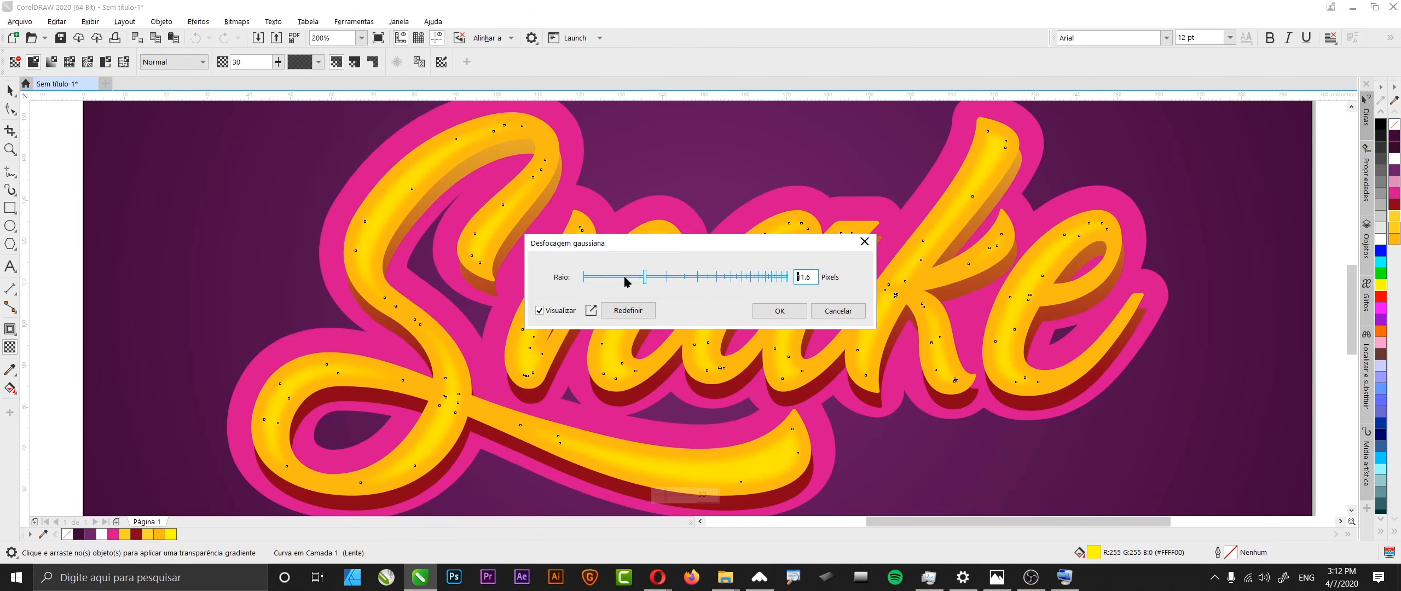
pyautogui.click(773, 311)
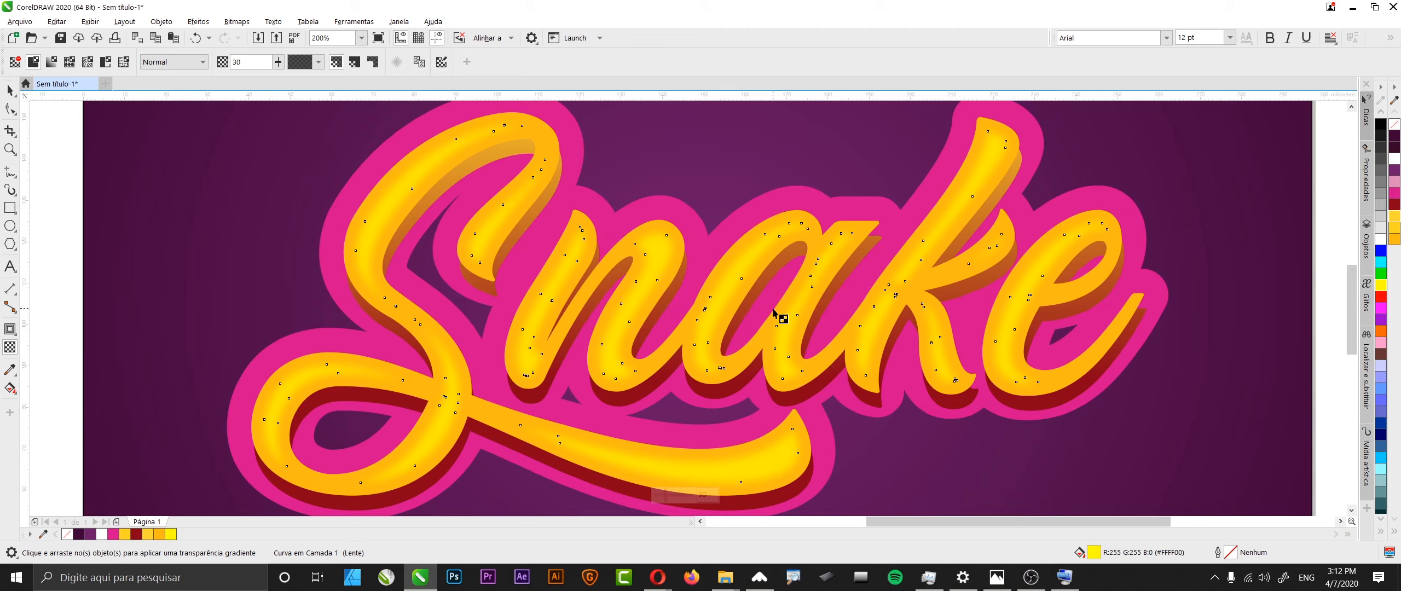
pyautogui.click(10, 92)
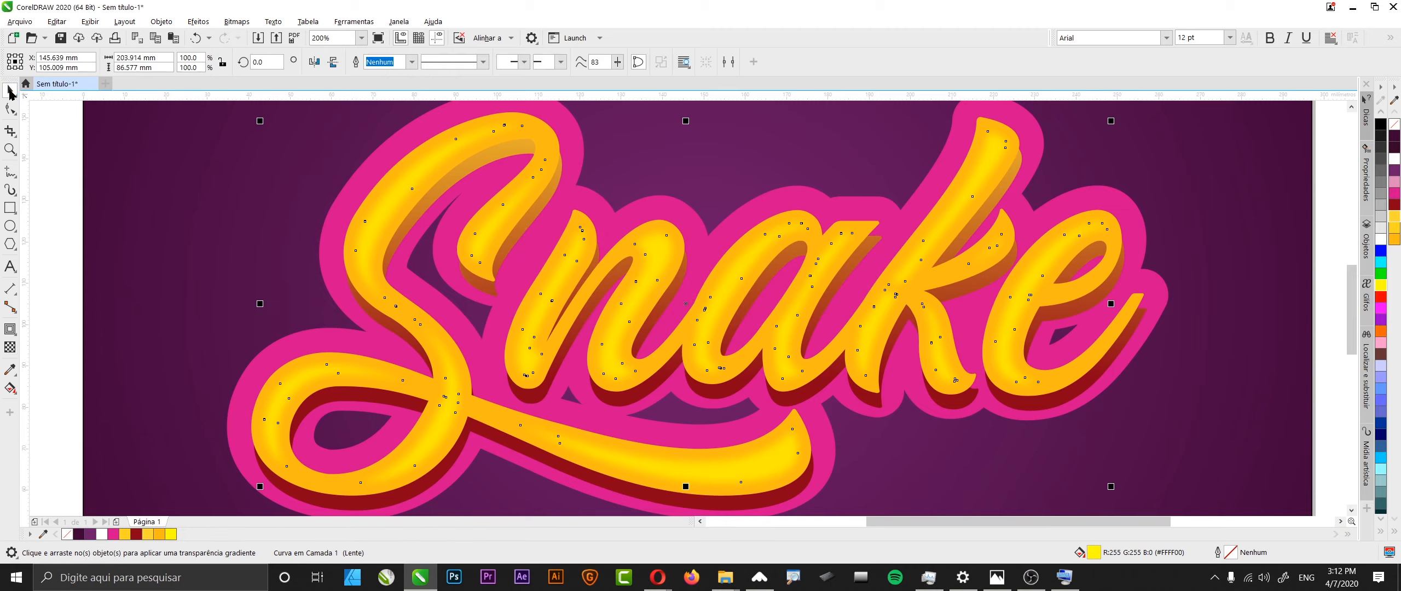
pyautogui.scroll(-1, 474, 276)
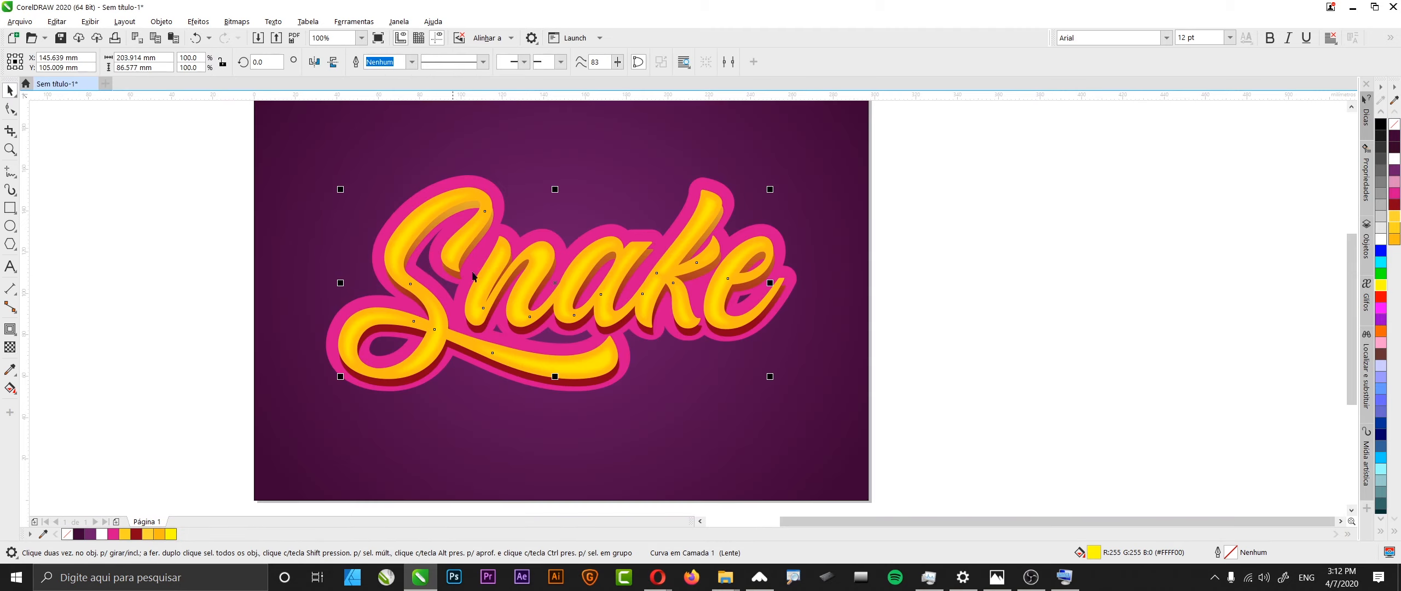
pyautogui.click(1044, 353)
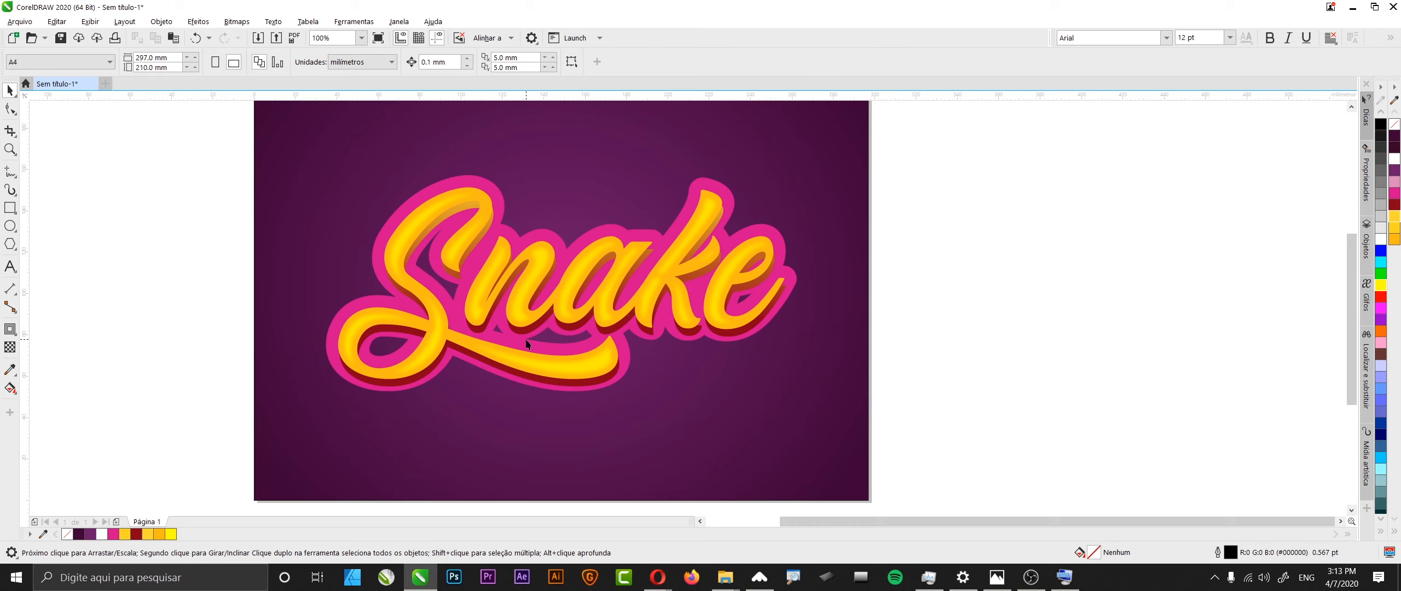
# Step: Select the inner highlight, front lettering and gradient depth together and shift them 2 mm up relative to the pink contour
pyautogui.scroll(1, 527, 343)
pyautogui.click(511, 283)
pyautogui.scroll(1, 517, 304)
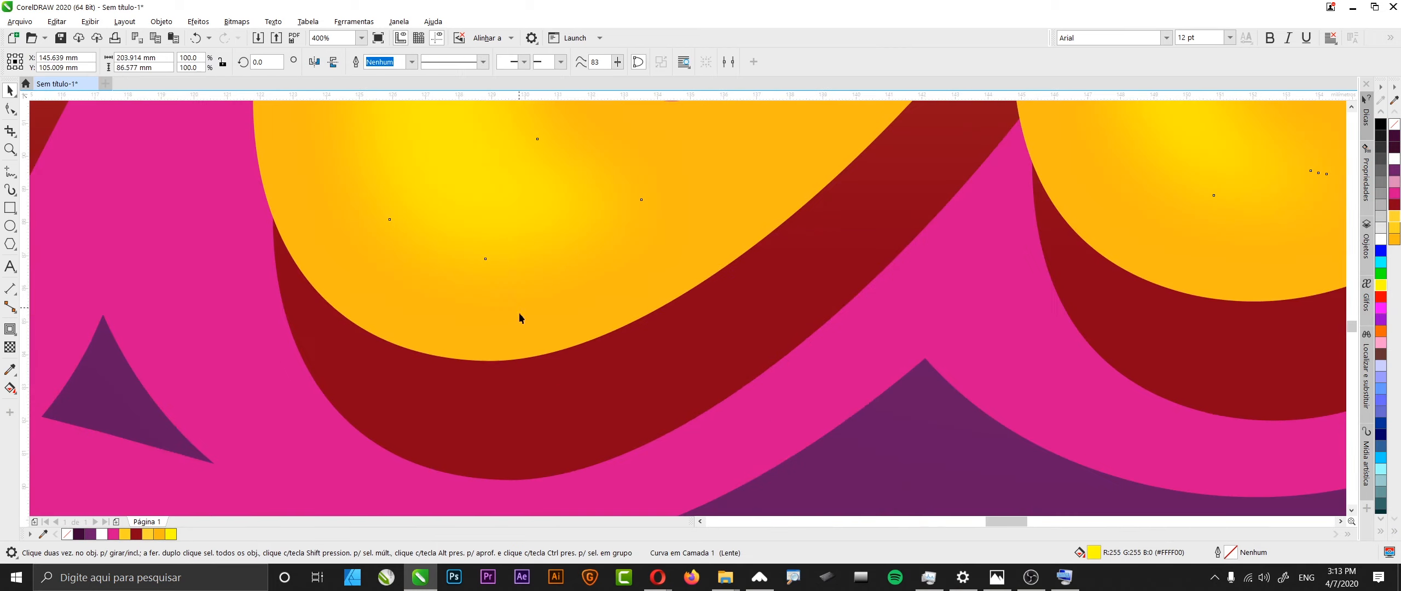
pyautogui.click(540, 398)
pyautogui.scroll(-2, 575, 368)
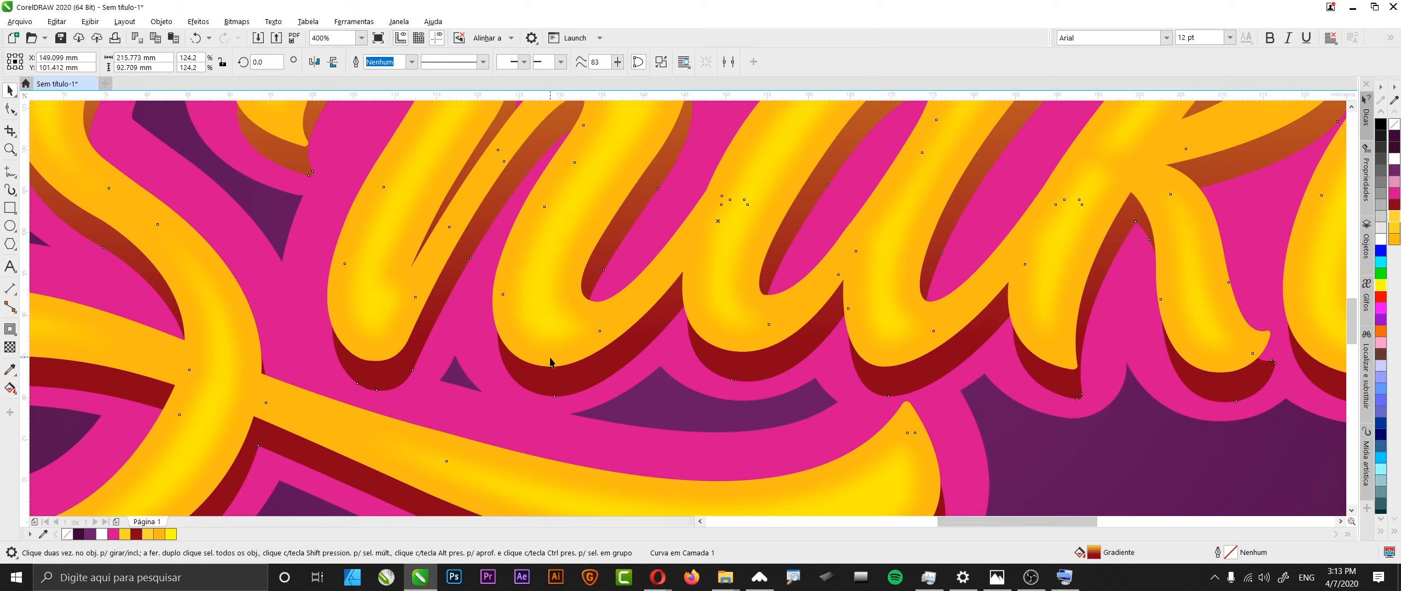
pyautogui.keyDown('shift'); pyautogui.click(908, 411); pyautogui.keyUp('shift')
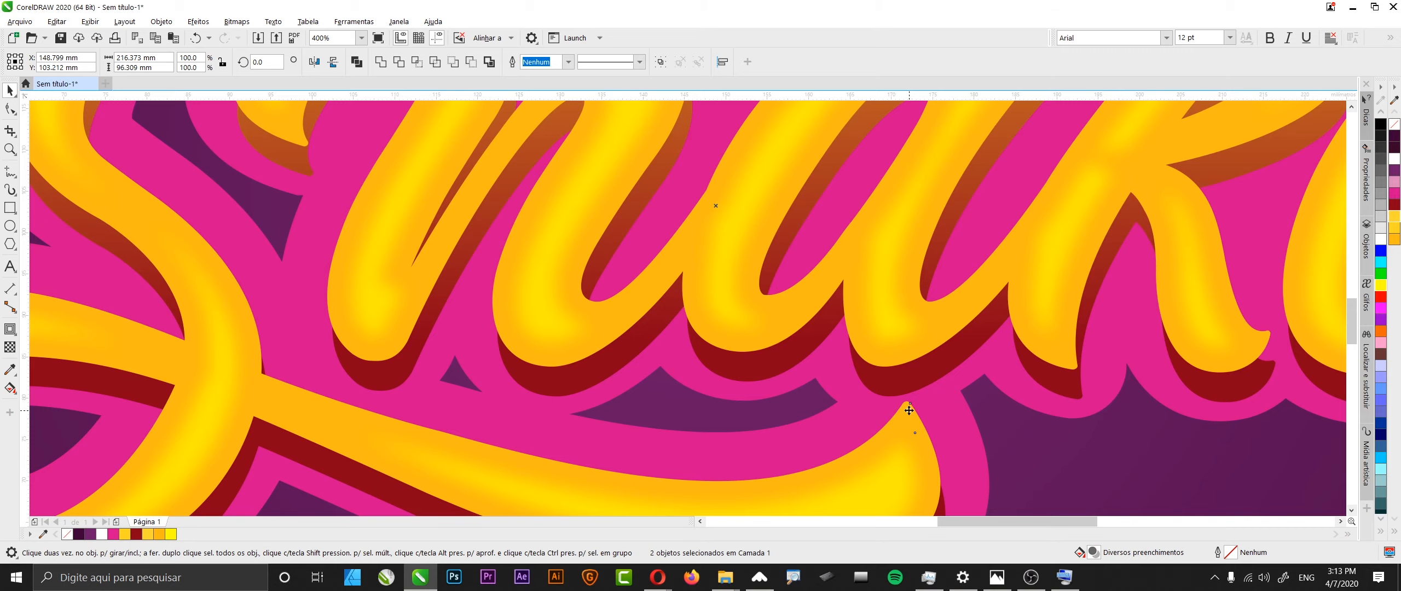
pyautogui.keyDown('shift'); pyautogui.click(743, 326); pyautogui.keyUp('shift')
pyautogui.scroll(-2, 740, 325)
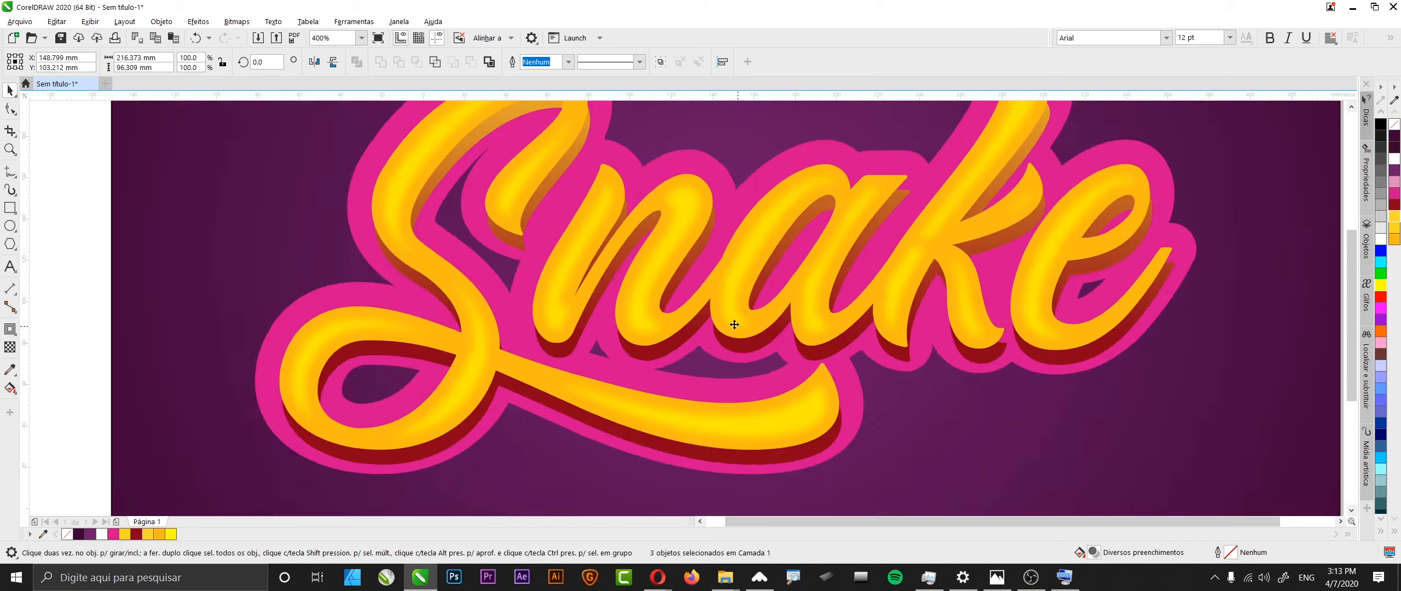
pyautogui.moveTo(739, 324); pyautogui.dragTo(723, 285)
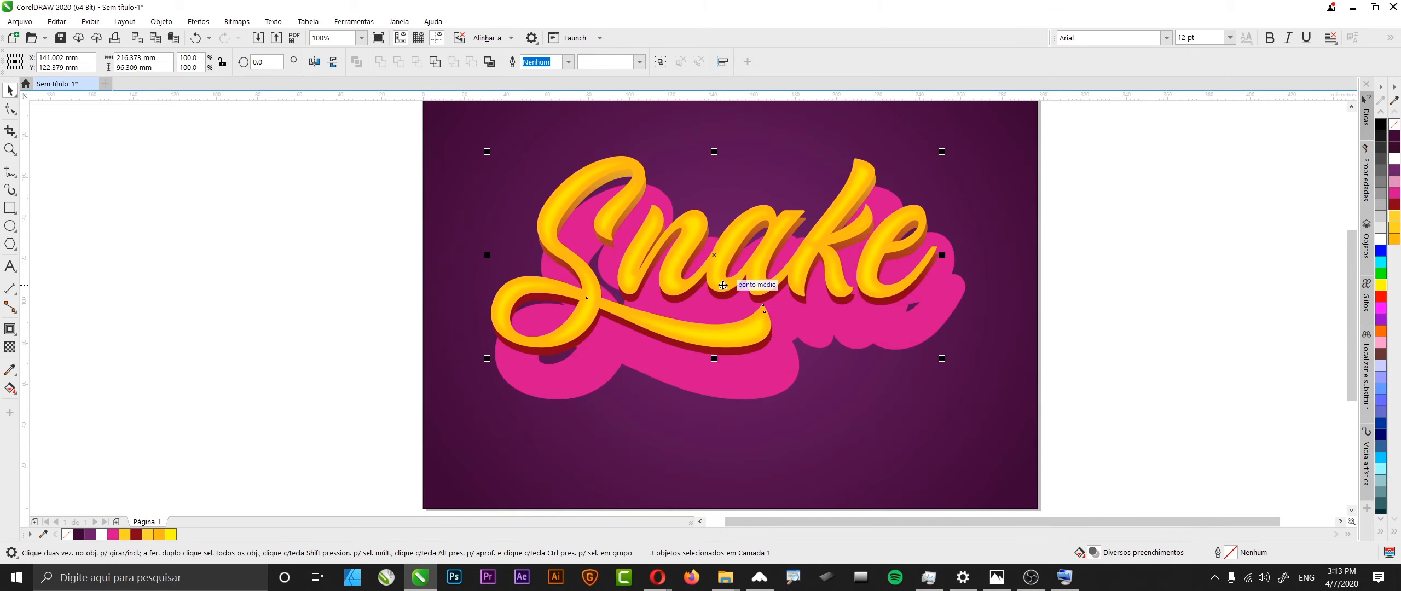
pyautogui.hotkey('ctrl', 'z')
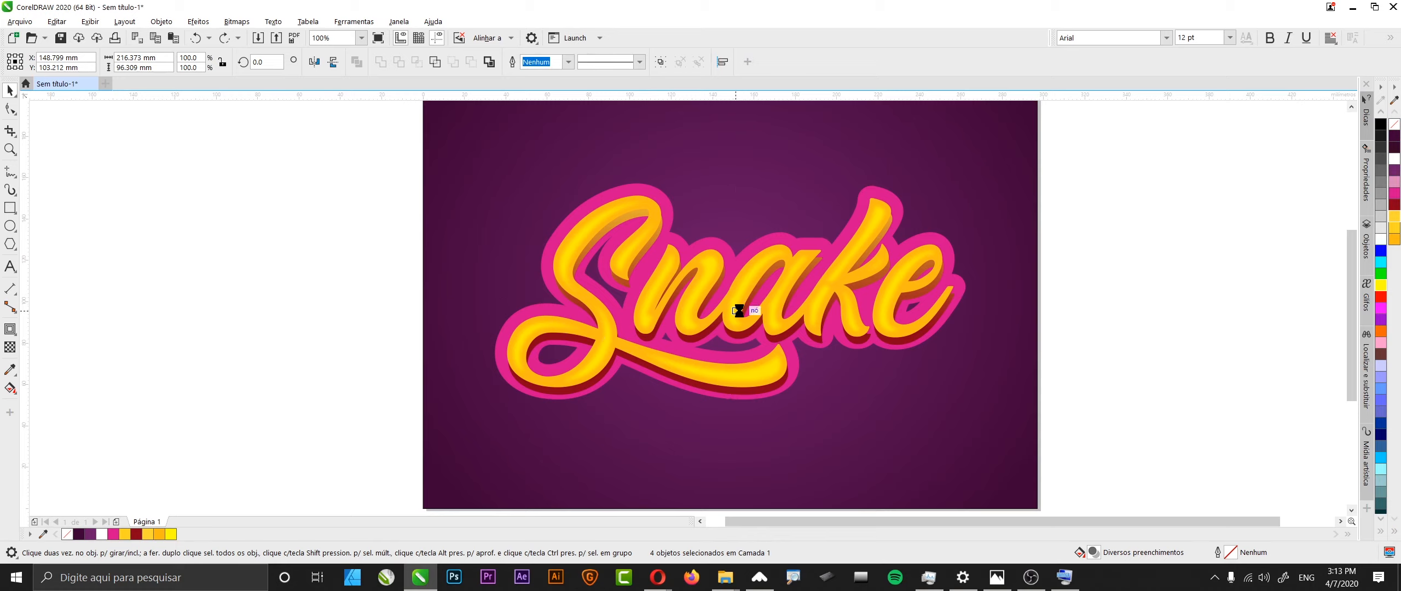
pyautogui.moveTo(739, 311); pyautogui.dragTo(740, 310)
pyautogui.click(1162, 369)
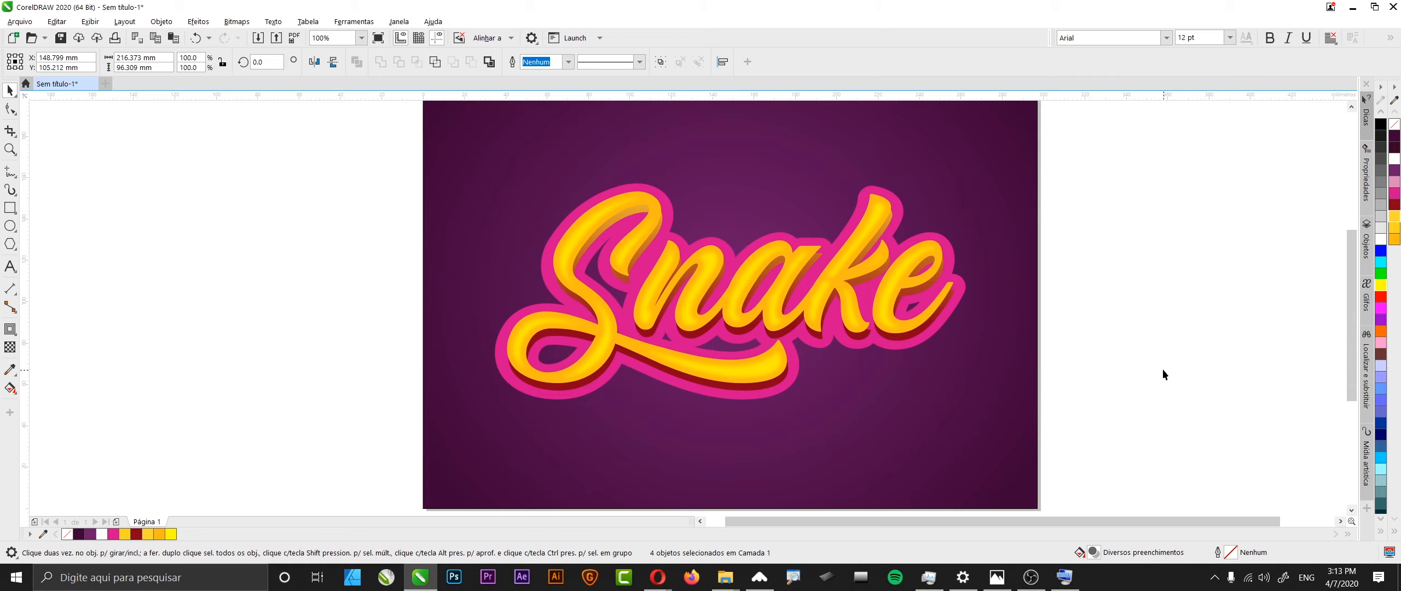
# Step: Add a black Multiply drop shadow to the red gradient depth shape, offset about 0.94 mm horizontally and -1.78 mm vertically
pyautogui.scroll(2, 731, 392)
pyautogui.click(729, 391)
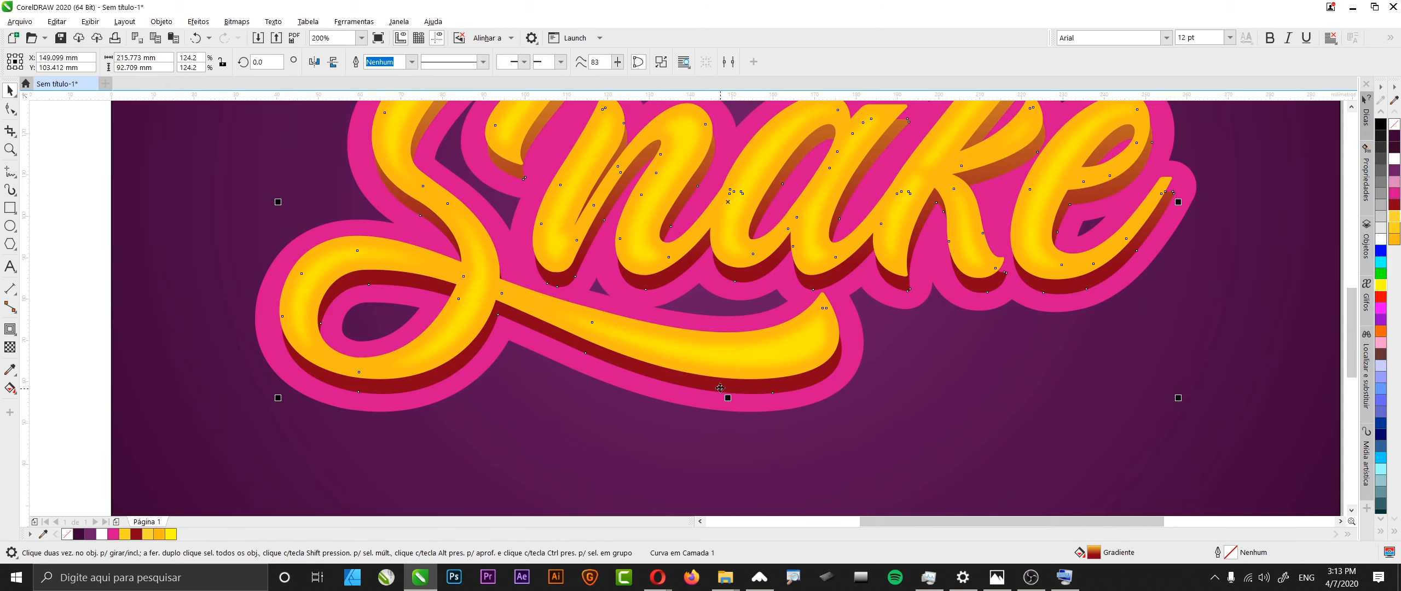
pyautogui.click(11, 330)
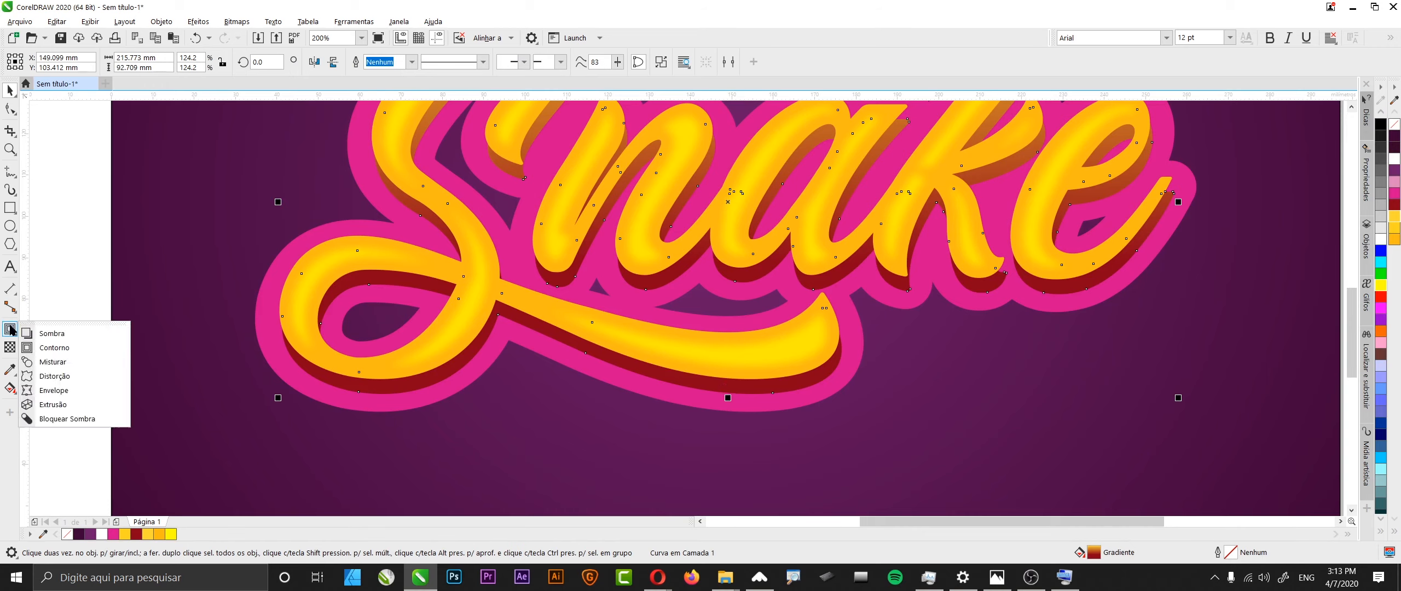
pyautogui.click(48, 333)
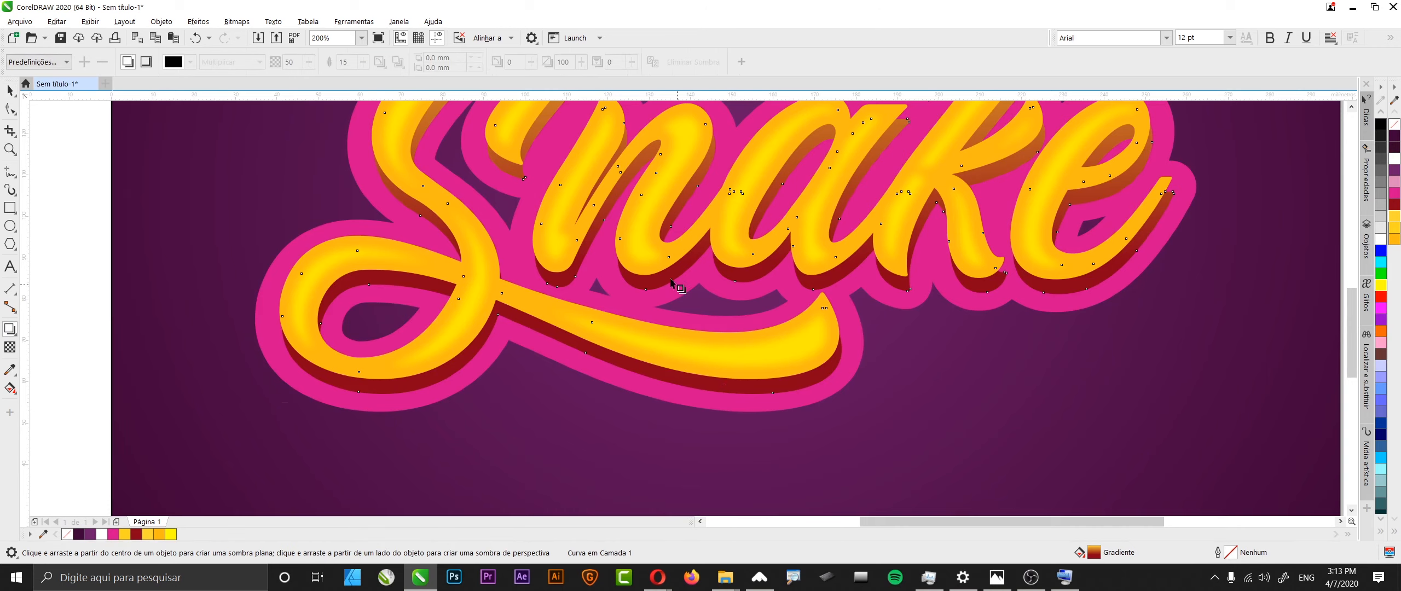
pyautogui.moveTo(728, 202)
pyautogui.mouseDown()
pyautogui.moveTo(836, 406)
pyautogui.moveTo(828, 392)
pyautogui.mouseUp()
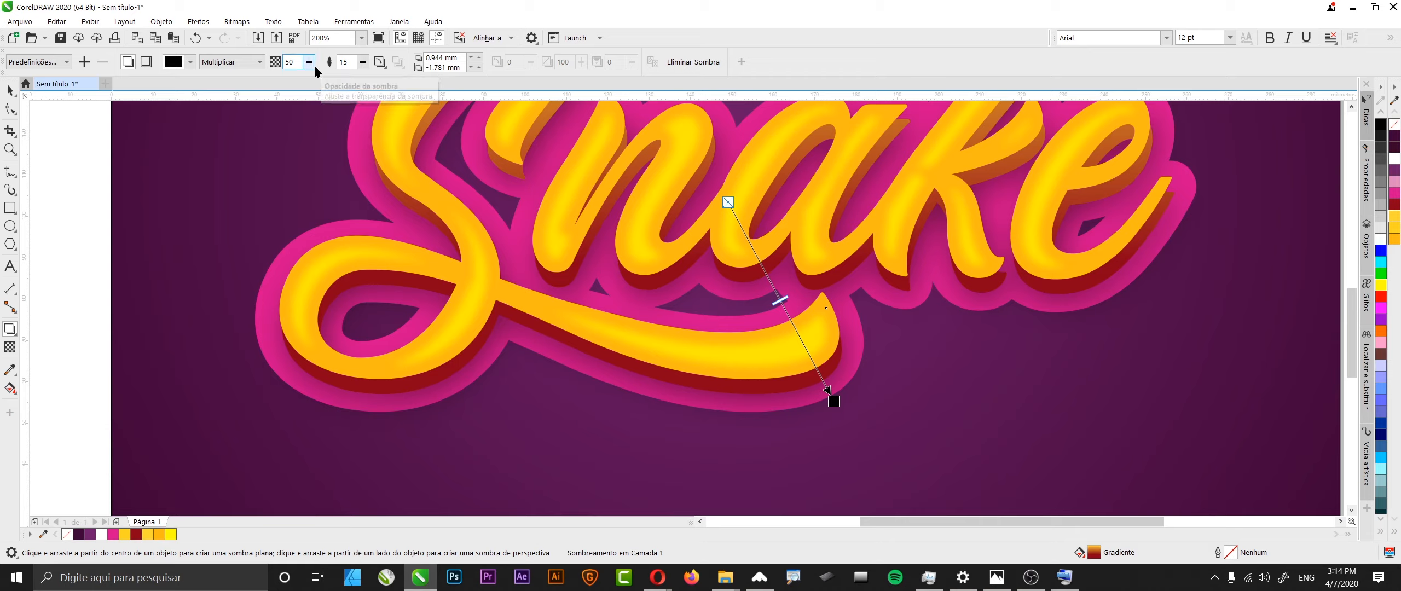
# Step: Set the drop shadow's opacity to 67 and feathering to 10, and extend its offset to about 1.88 mm and -3.5 mm
pyautogui.moveTo(311, 66); pyautogui.dragTo(332, 92)
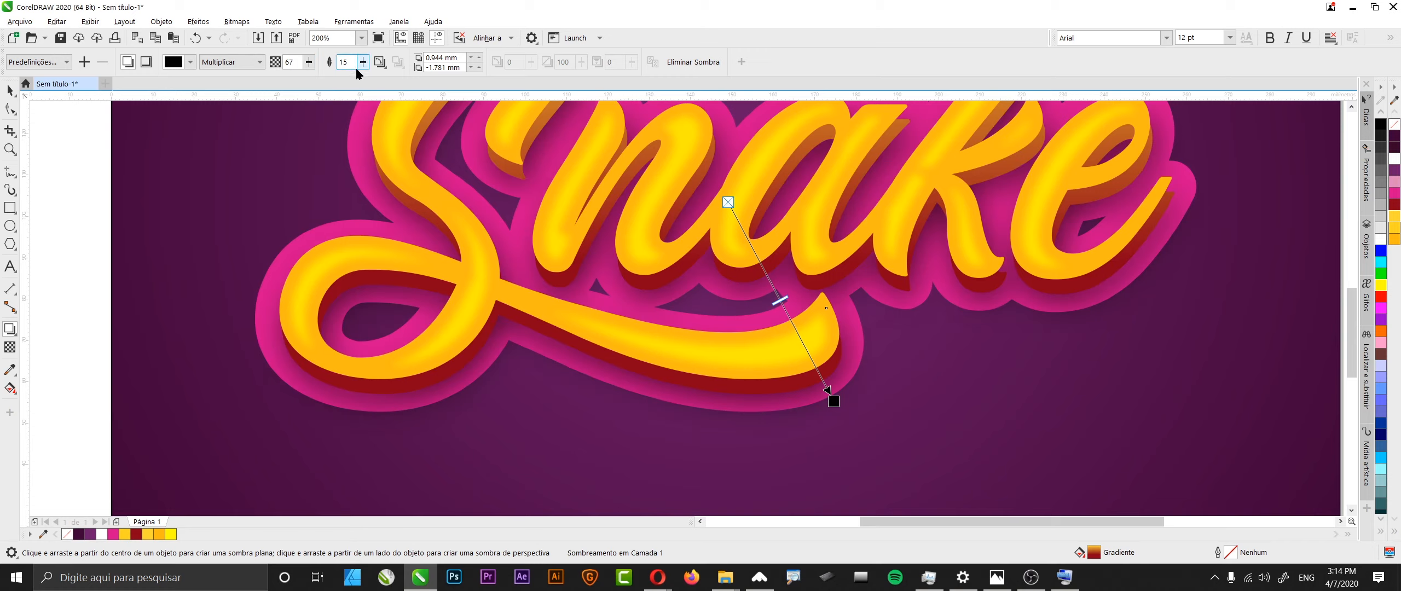
pyautogui.moveTo(363, 67); pyautogui.dragTo(359, 85)
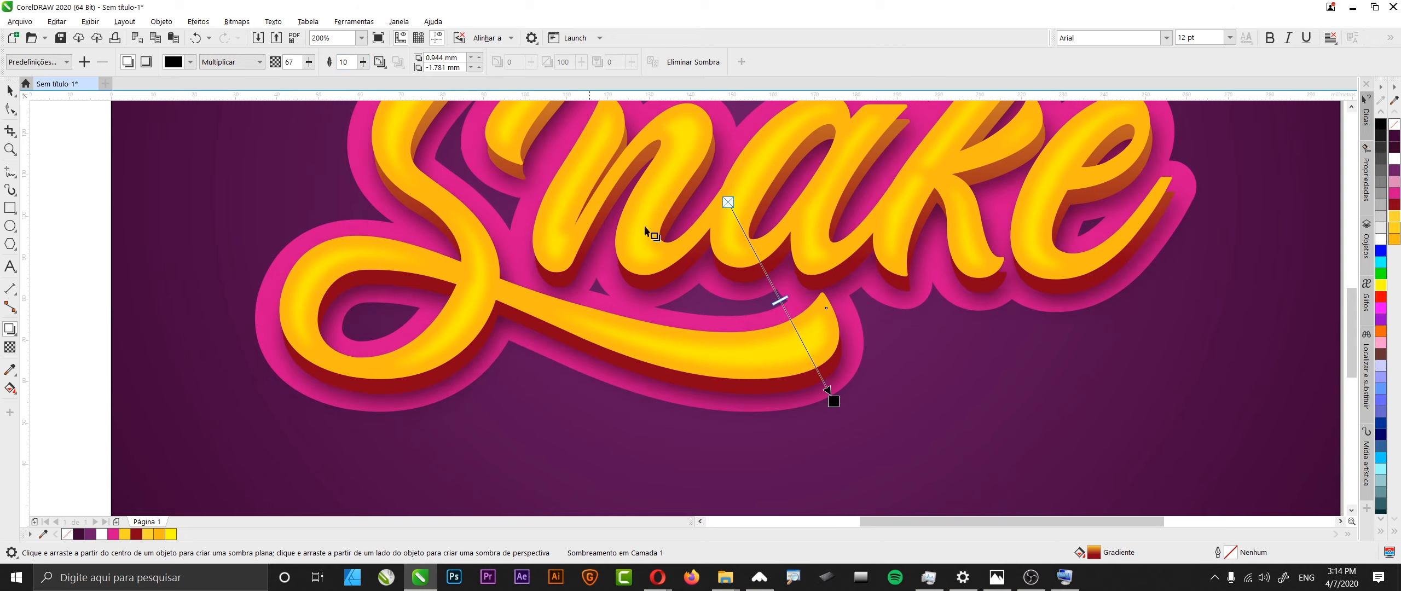
pyautogui.moveTo(833, 401); pyautogui.dragTo(839, 408)
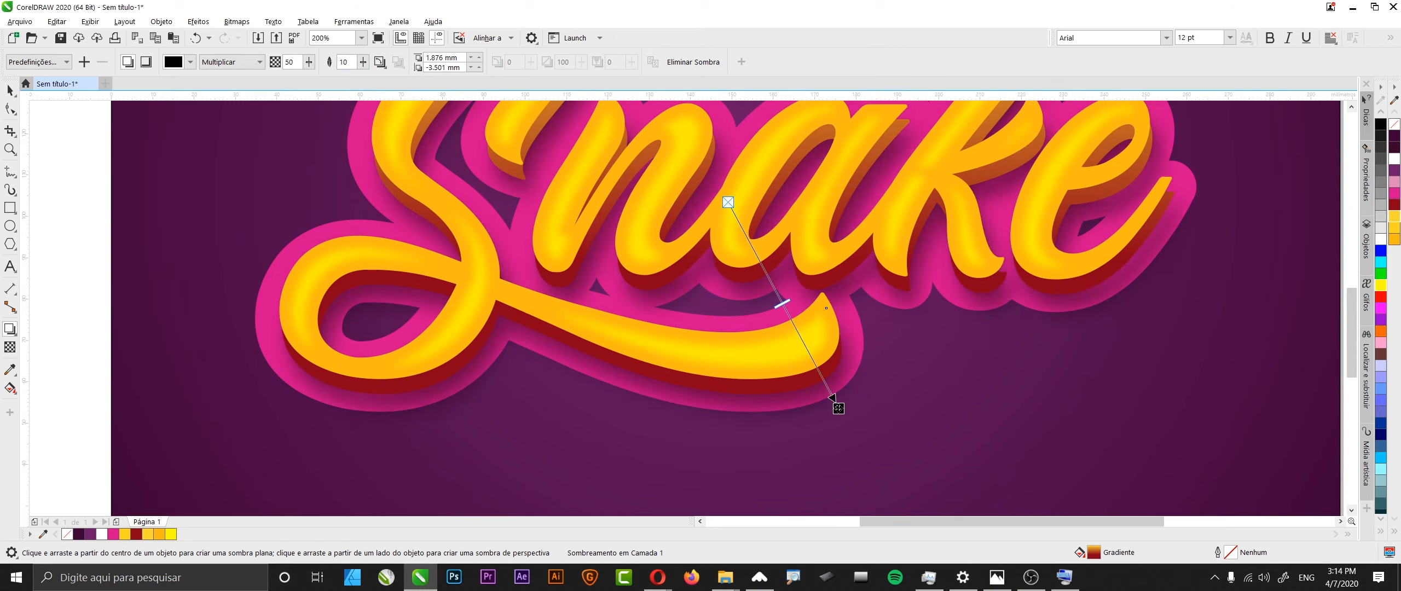
# Step: Set the gradient depth's drop shadow to opacity 47 and feathering 5, and deselect it
pyautogui.moveTo(363, 62); pyautogui.dragTo(361, 88)
pyautogui.click(309, 63)
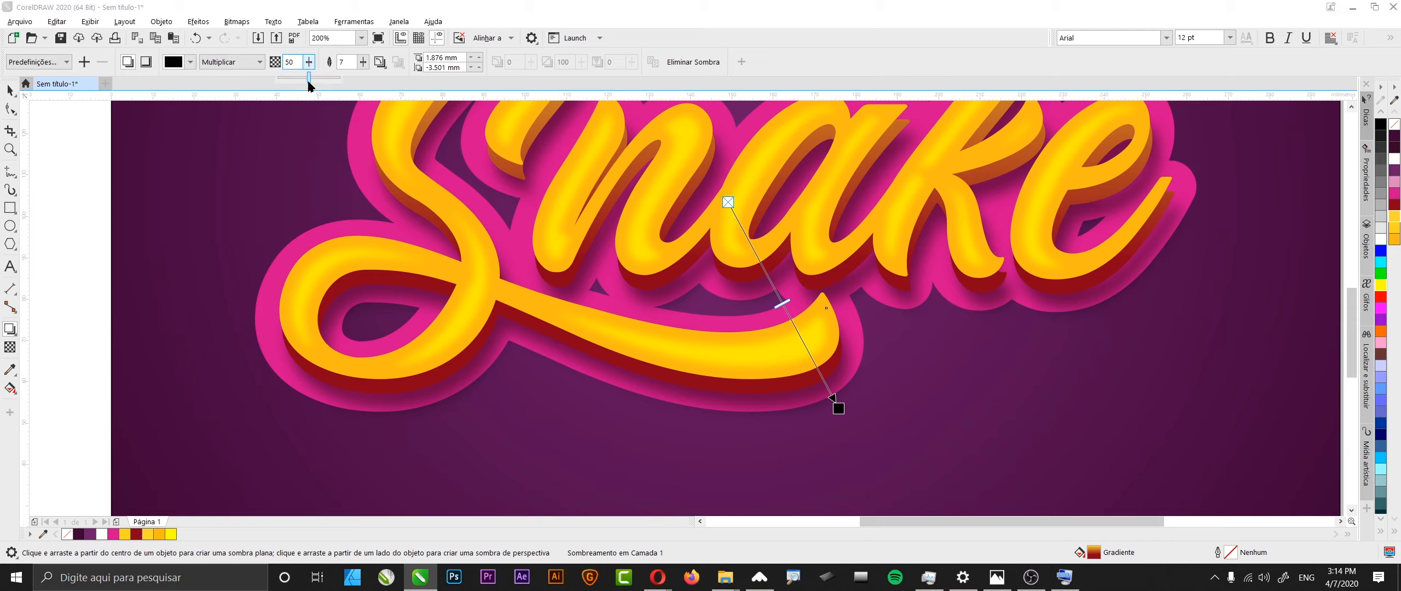
pyautogui.moveTo(309, 85); pyautogui.dragTo(307, 86)
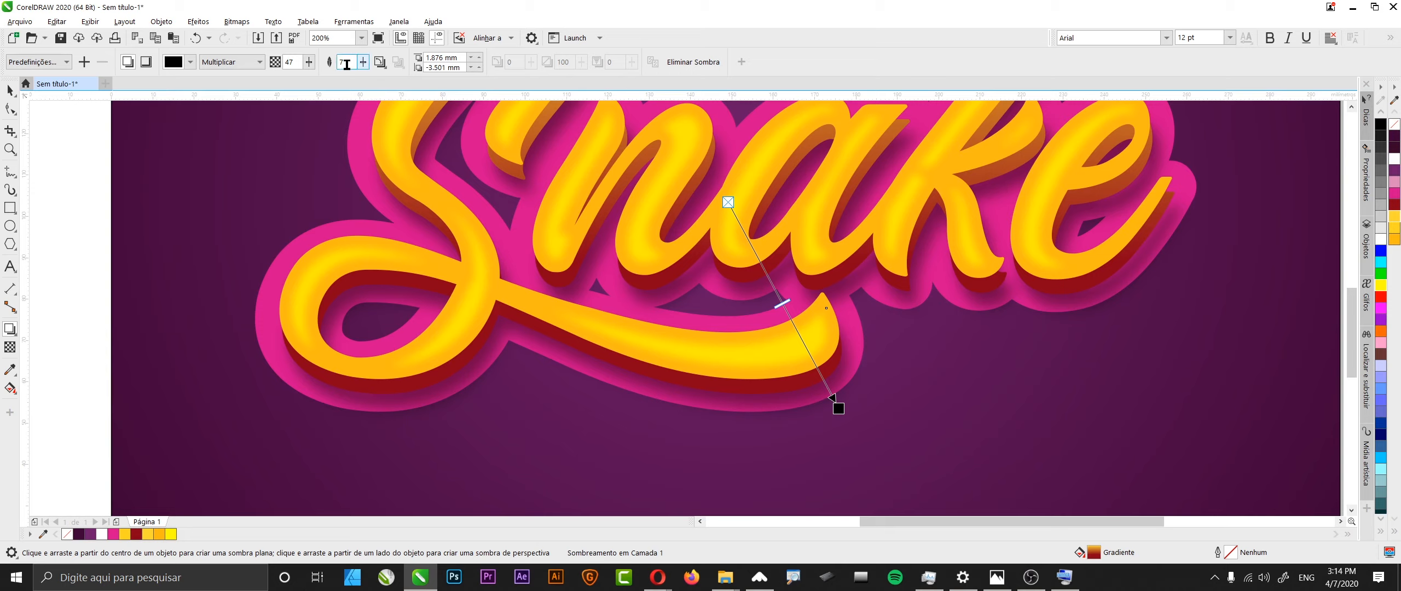
pyautogui.doubleClick(342, 61)
pyautogui.write('5')
pyautogui.click(10, 90)
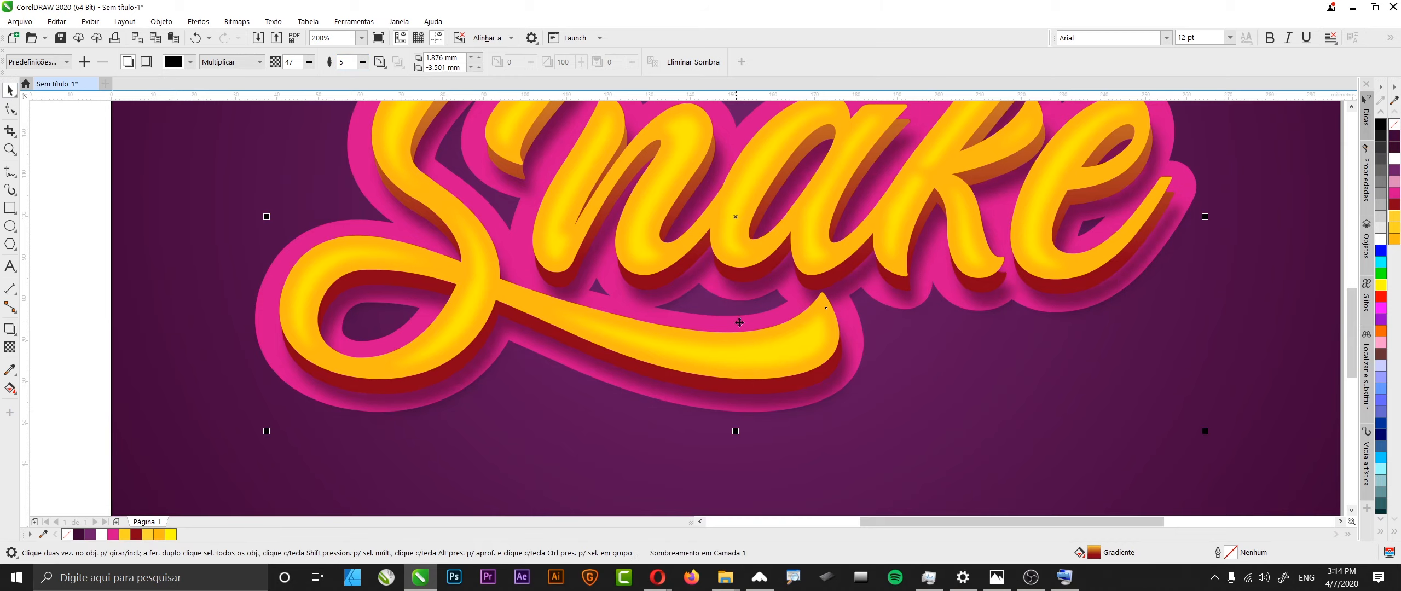
pyautogui.scroll(-2, 737, 317)
pyautogui.click(1162, 304)
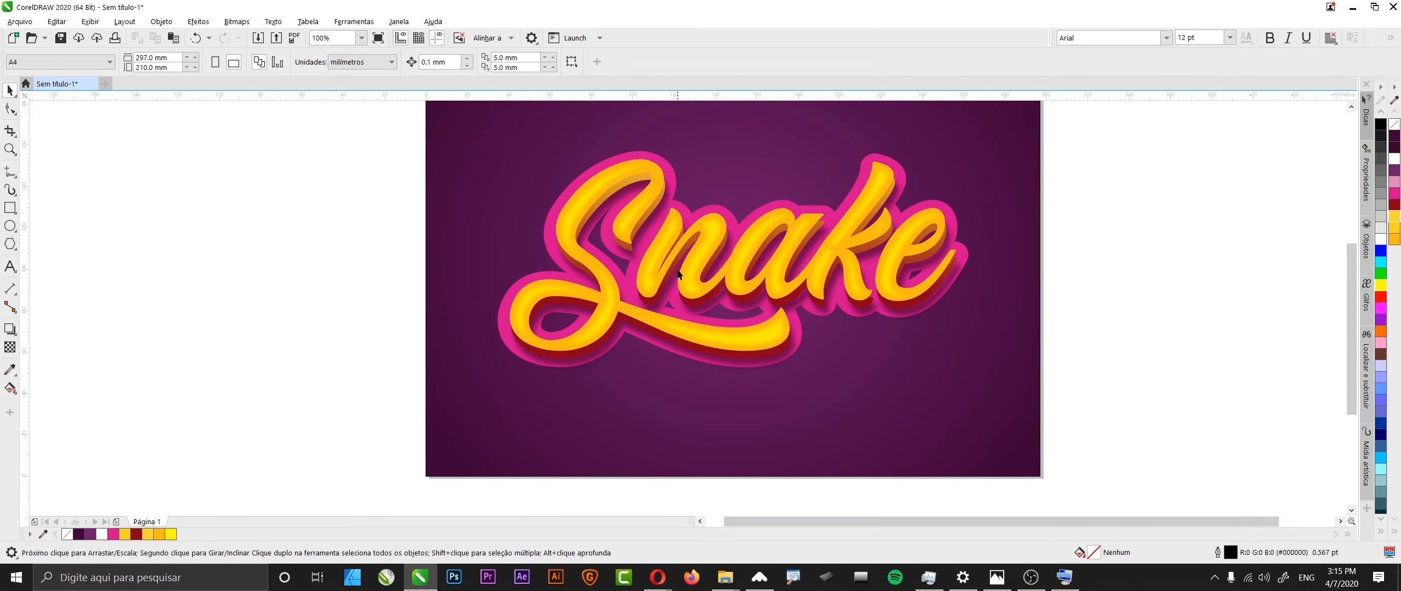
# Step: Add a one-step outer contour of about 1.21 mm around the pink shape behind the lettering
pyautogui.click(644, 155)
pyautogui.keyDown('alt'); pyautogui.click(644, 154); pyautogui.keyUp('alt')
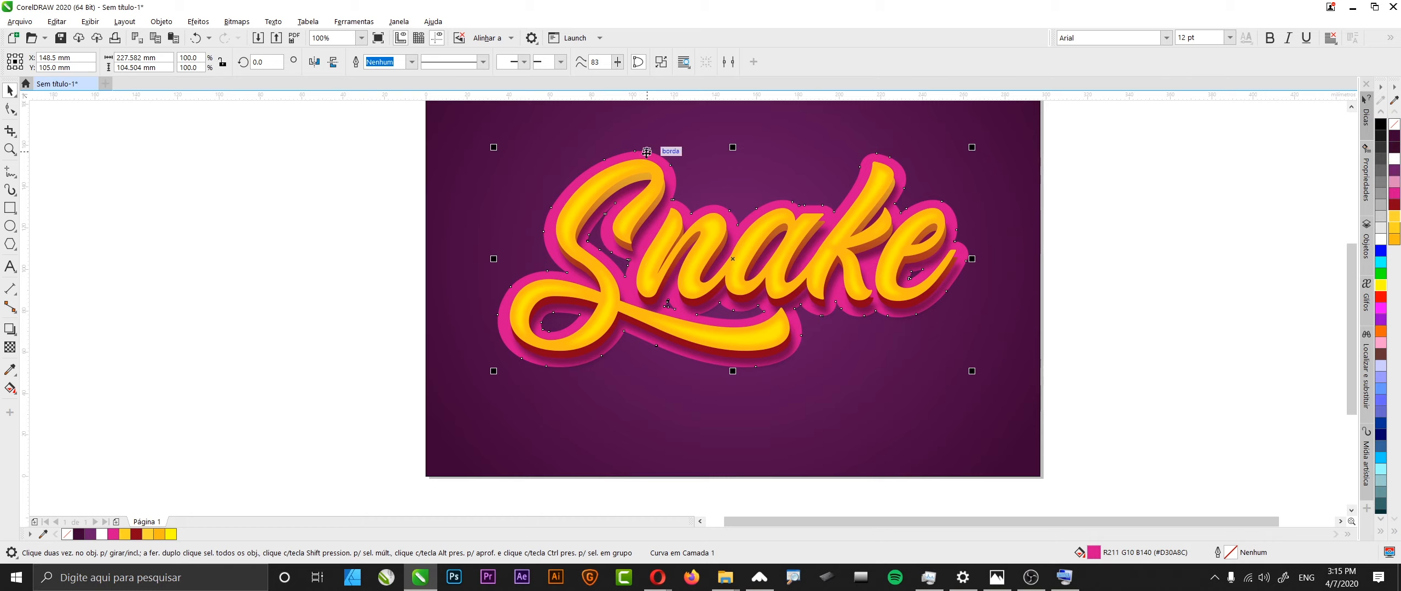
pyautogui.hotkey('ctrl', 'z')
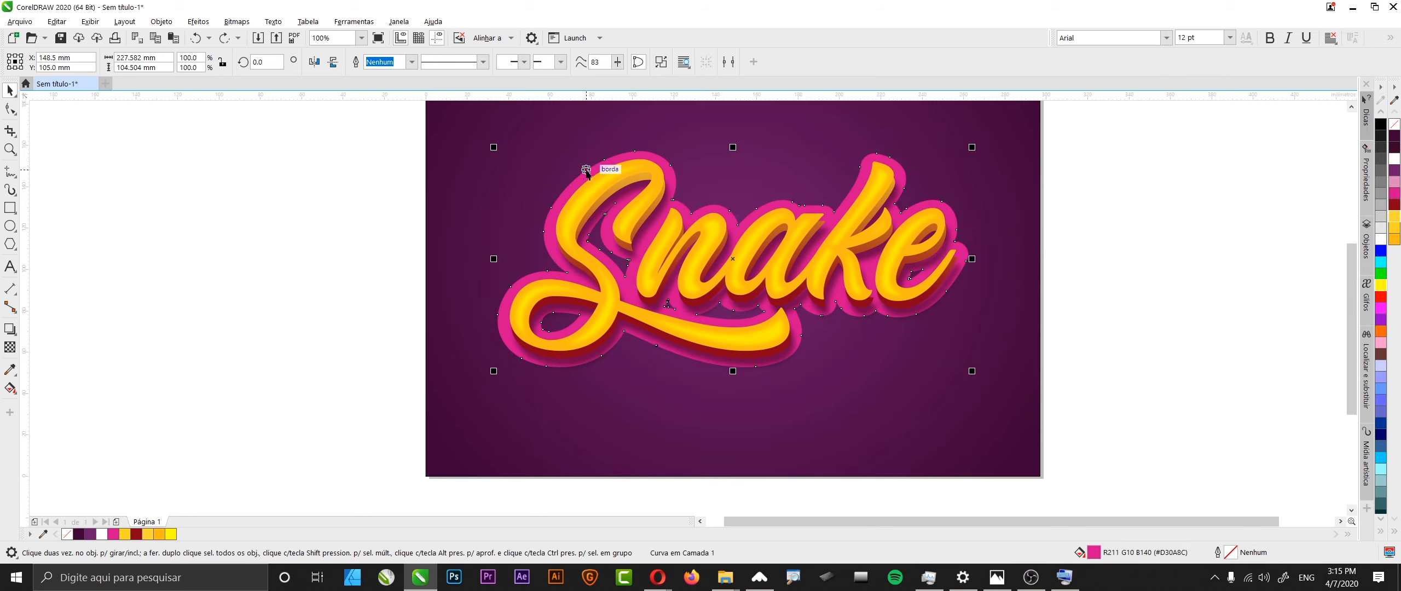
pyautogui.click(12, 331)
pyautogui.click(49, 348)
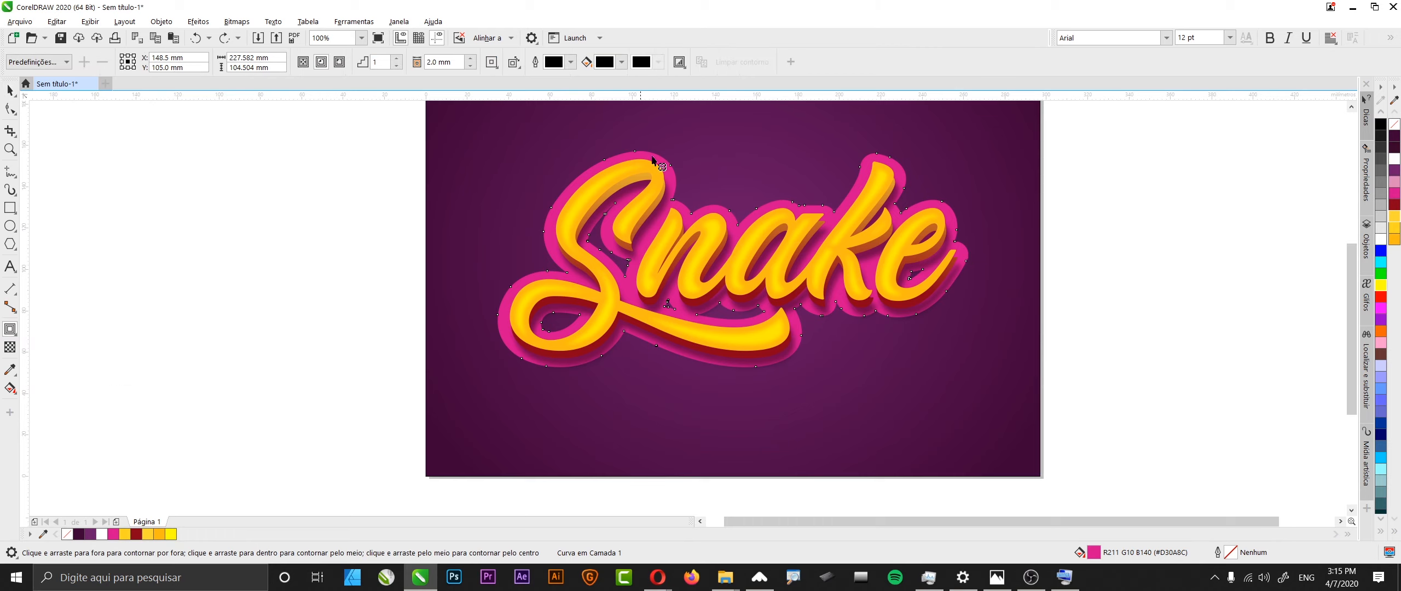
pyautogui.moveTo(669, 182); pyautogui.dragTo(672, 151)
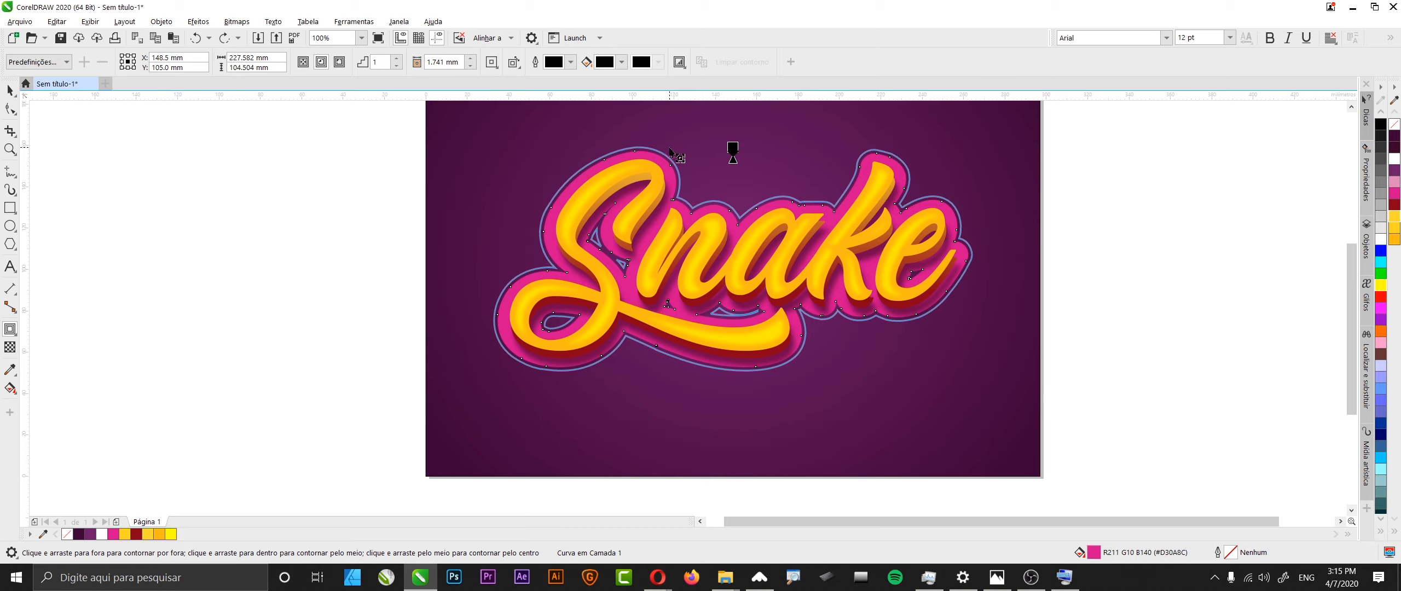
pyautogui.moveTo(672, 151); pyautogui.dragTo(672, 150)
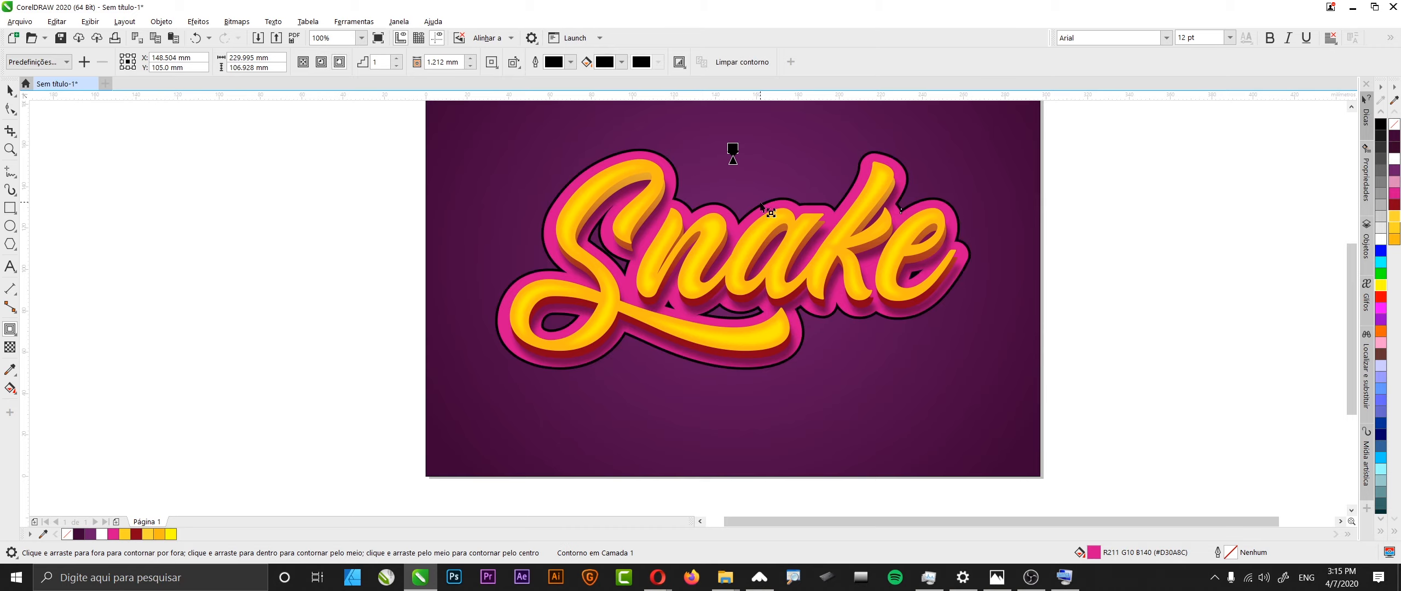
# Step: Try a yellow sampled from the lettering and white as the outer contour's fill colour
pyautogui.click(622, 62)
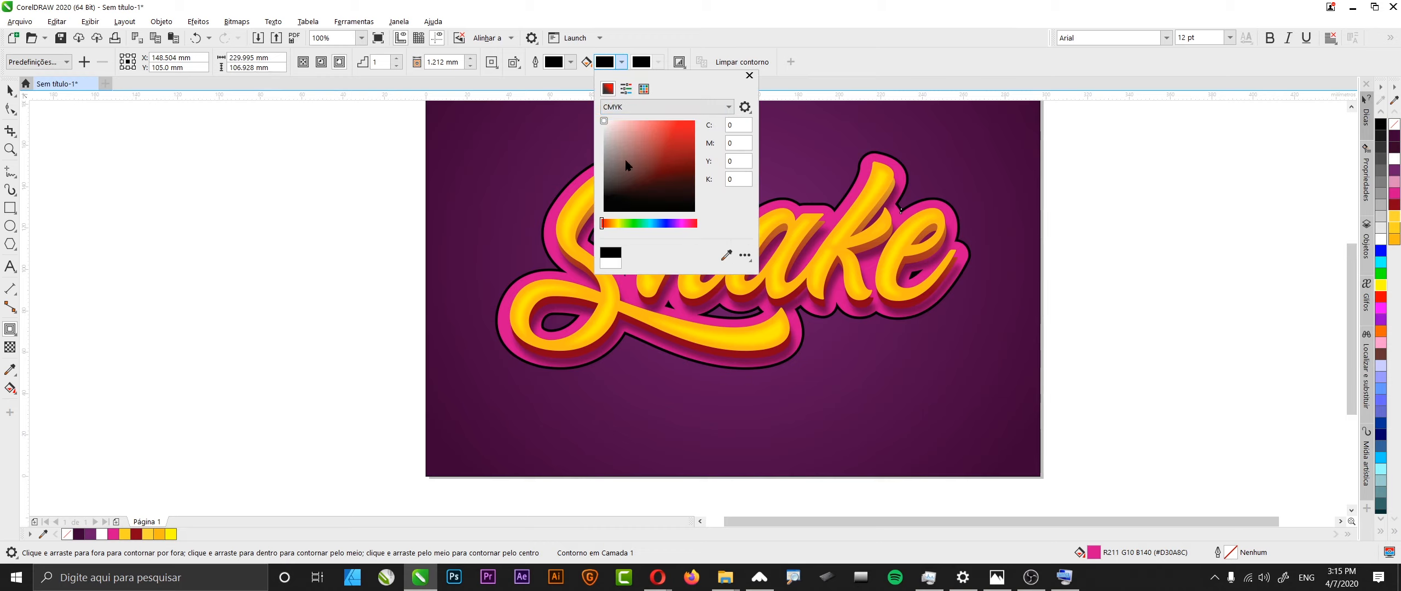
pyautogui.click(726, 255)
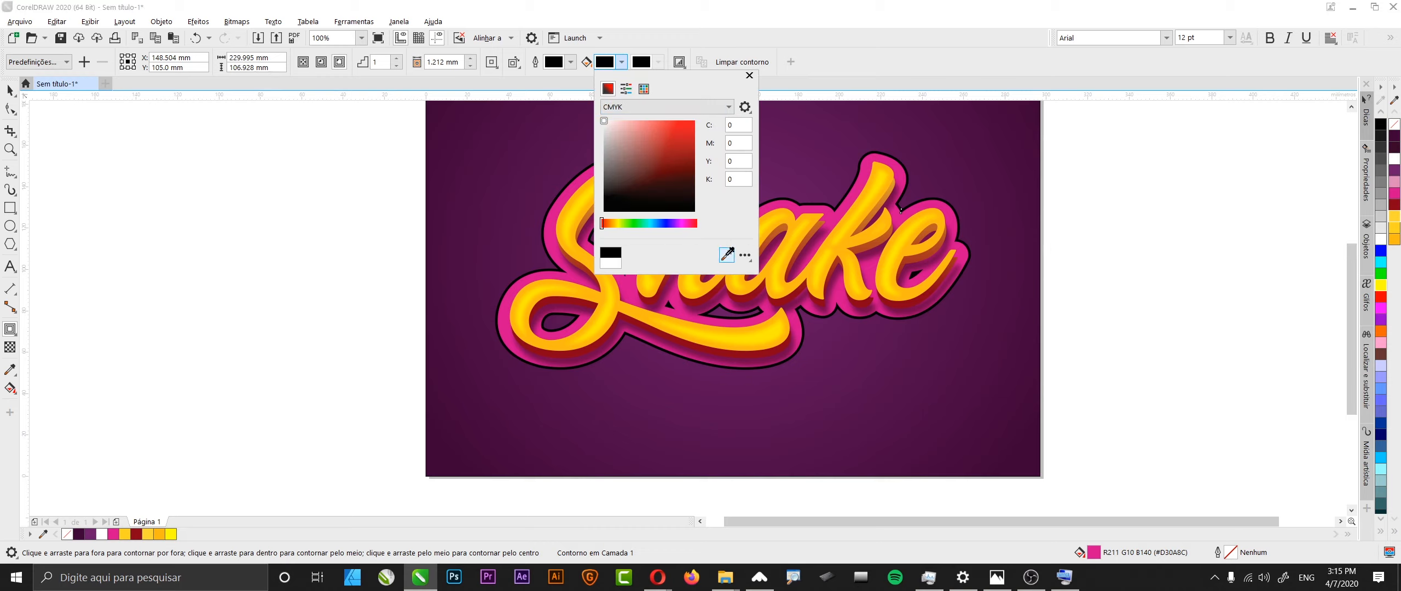
pyautogui.click(601, 315)
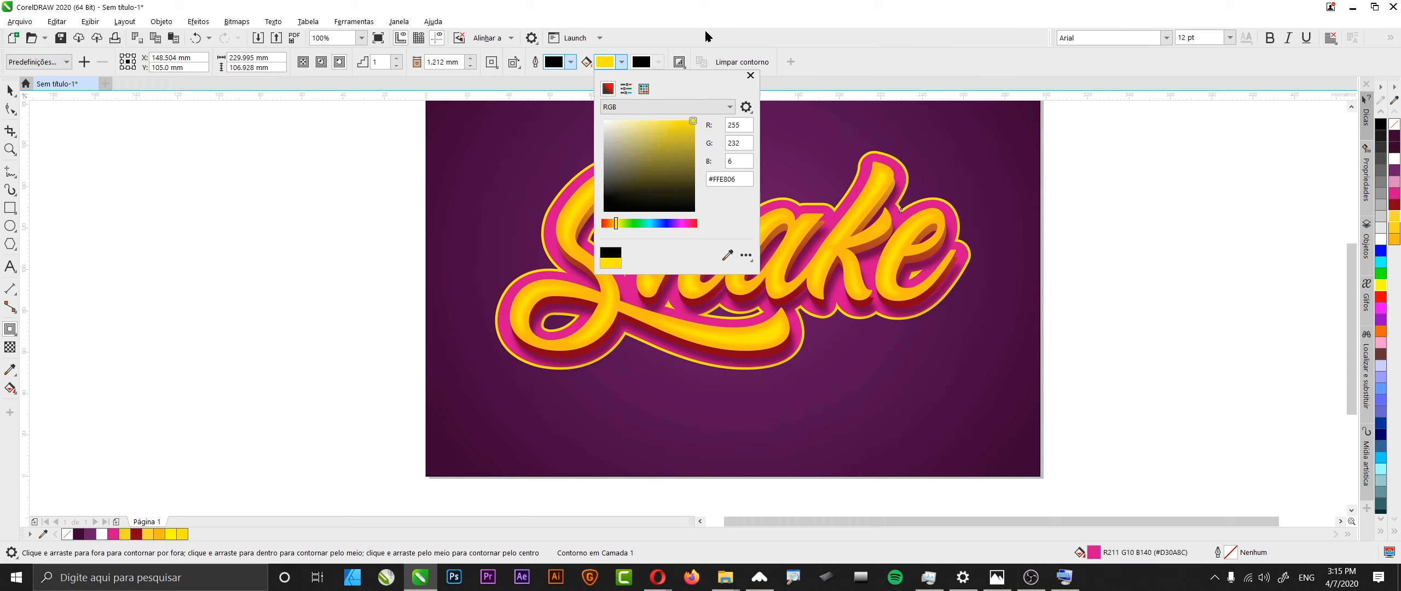
pyautogui.click(727, 255)
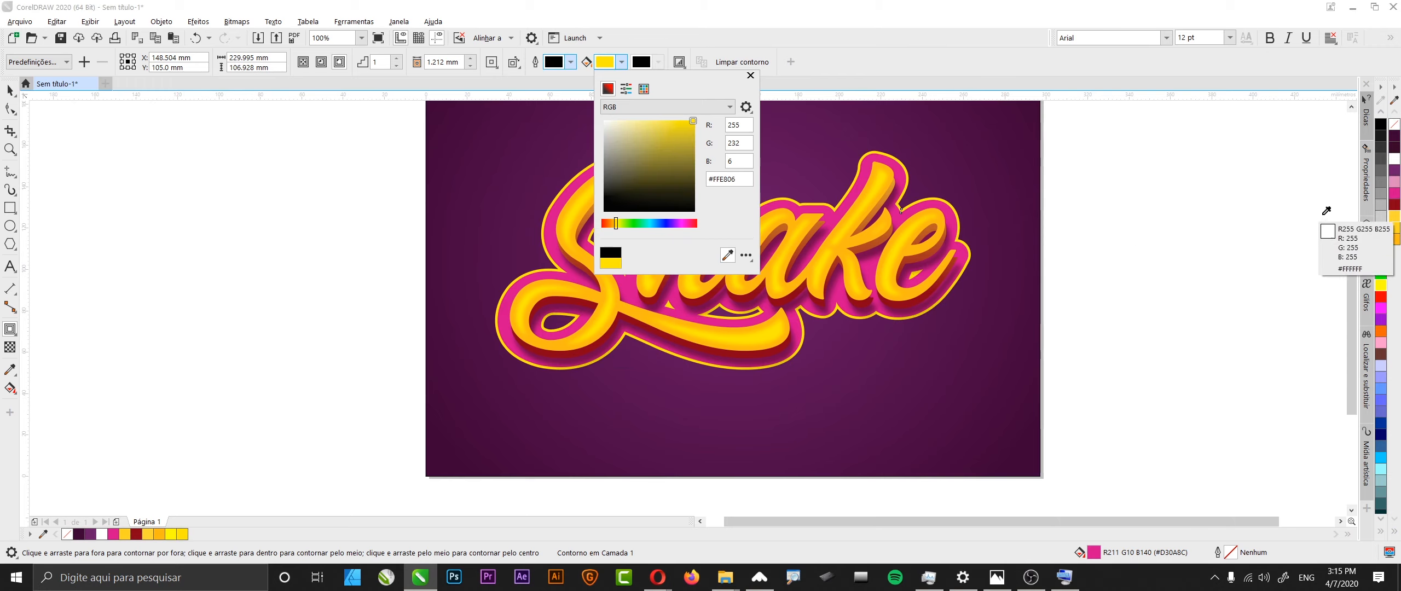
pyautogui.click(1395, 159)
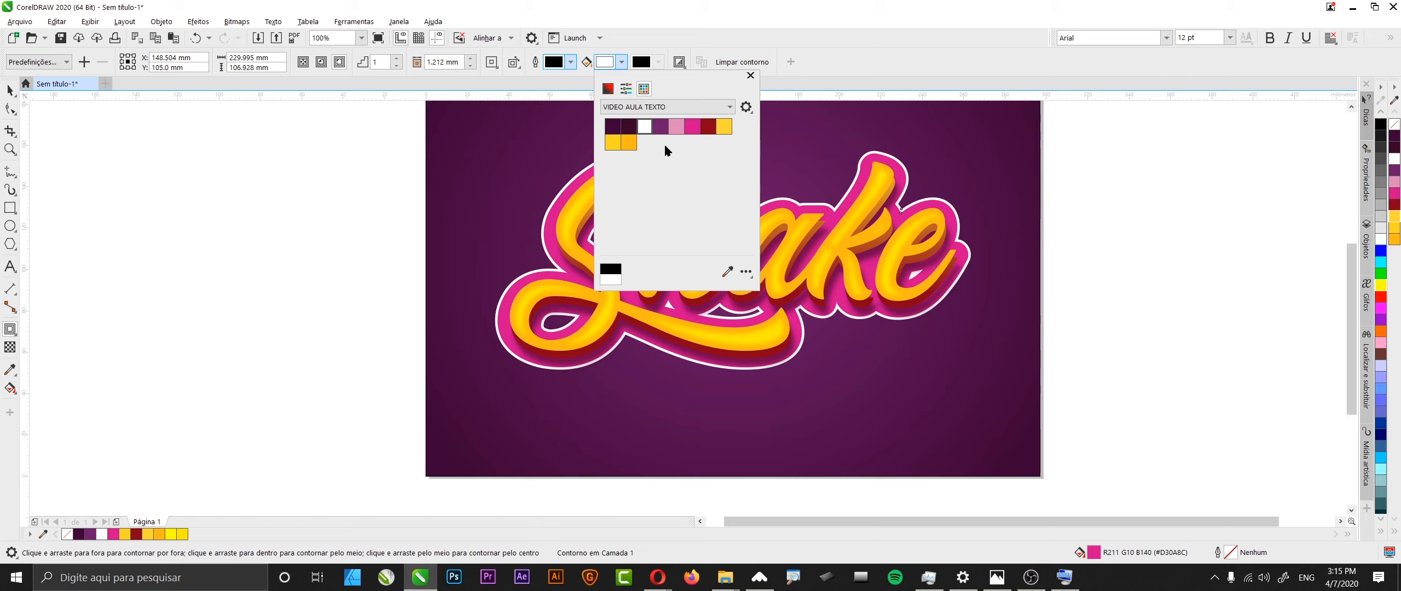
# Step: Fill the outer contour with light pink from the VIDEO AULA TEXTO palette and deselect it
pyautogui.click(676, 127)
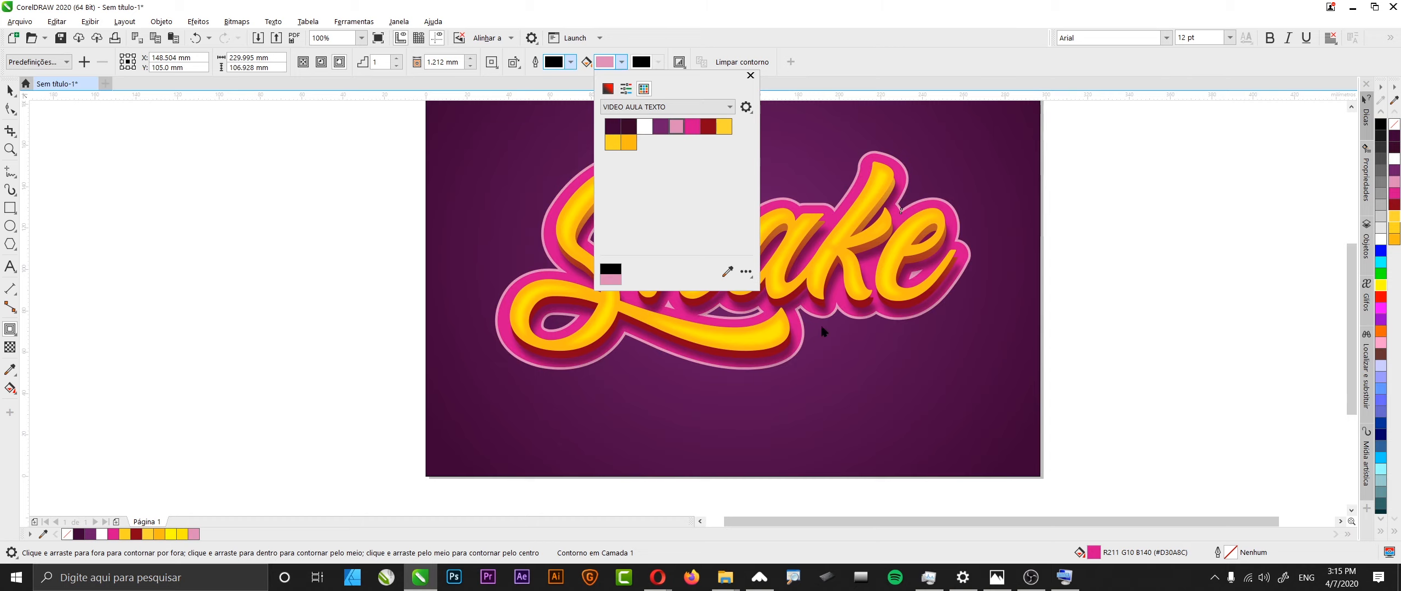
pyautogui.click(830, 43)
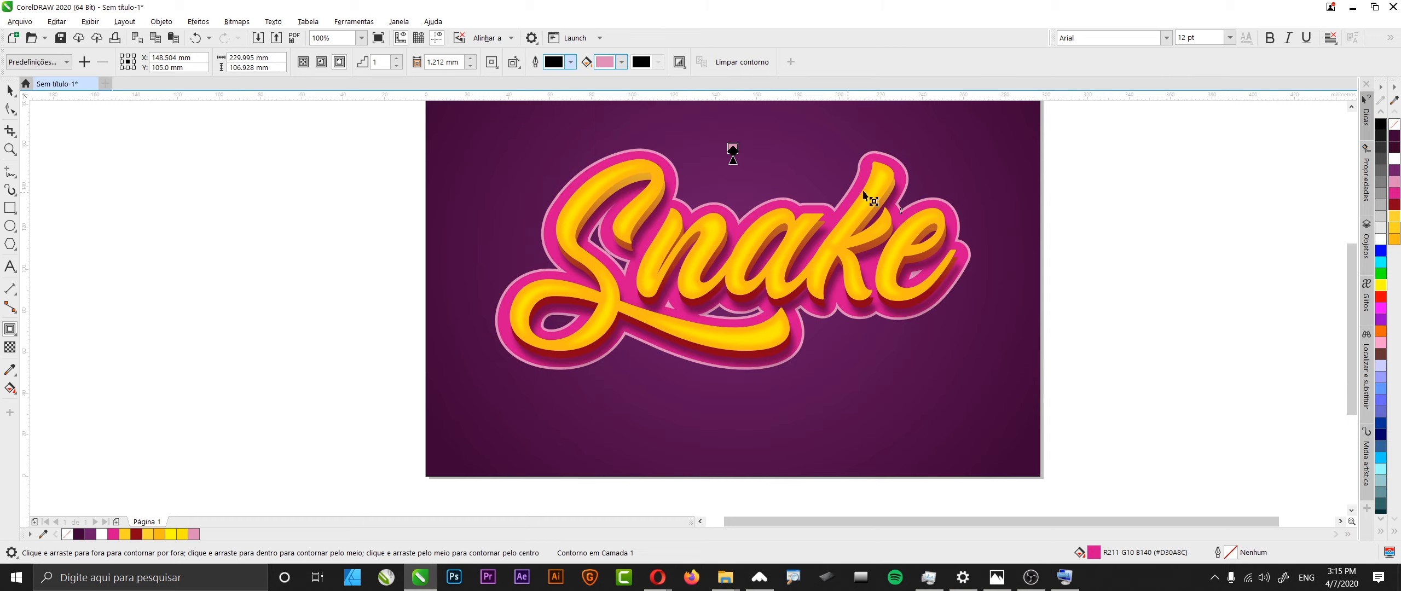
pyautogui.click(10, 90)
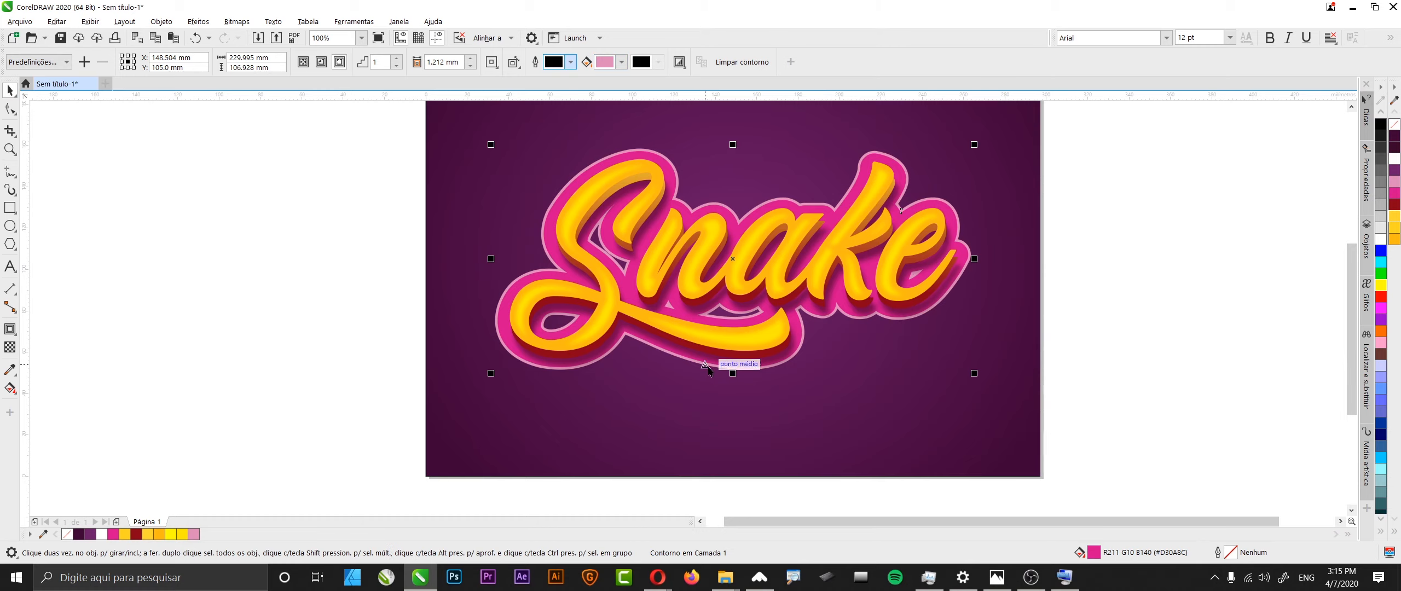
pyautogui.click(1131, 343)
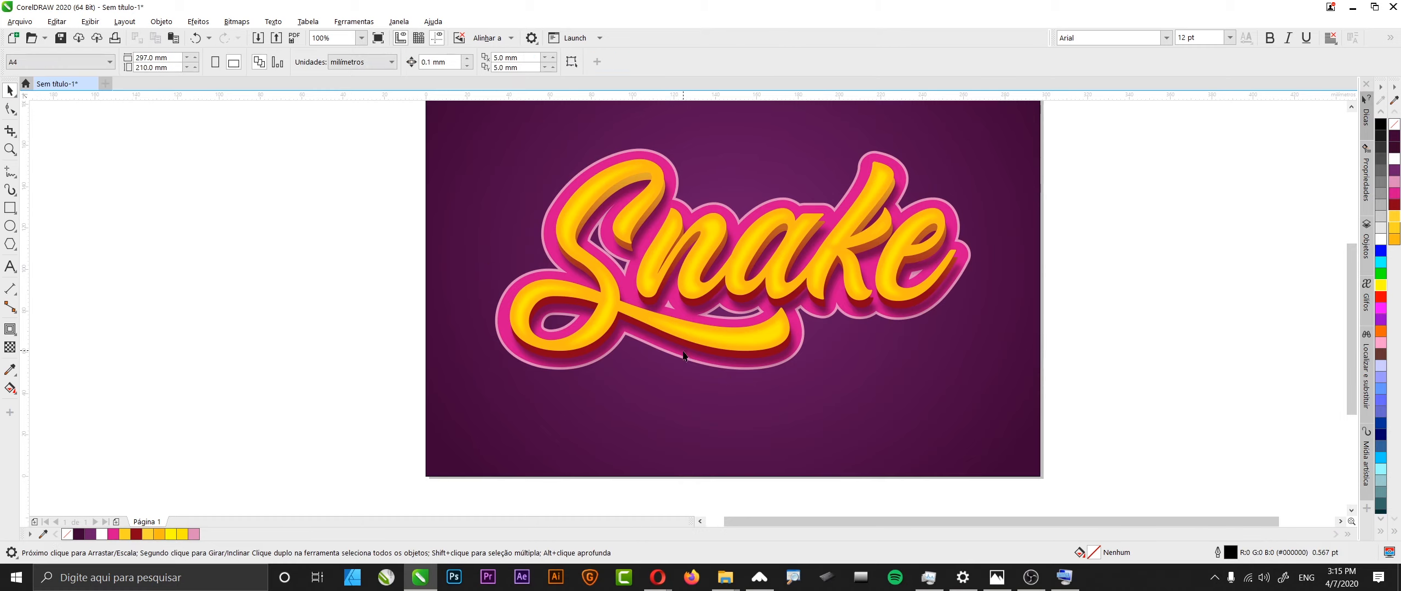
# Step: Add a black Multiply drop shadow to the pink shape, offset about 3.26 mm horizontally and -6.2 mm vertically, and deselect it
pyautogui.click(658, 157)
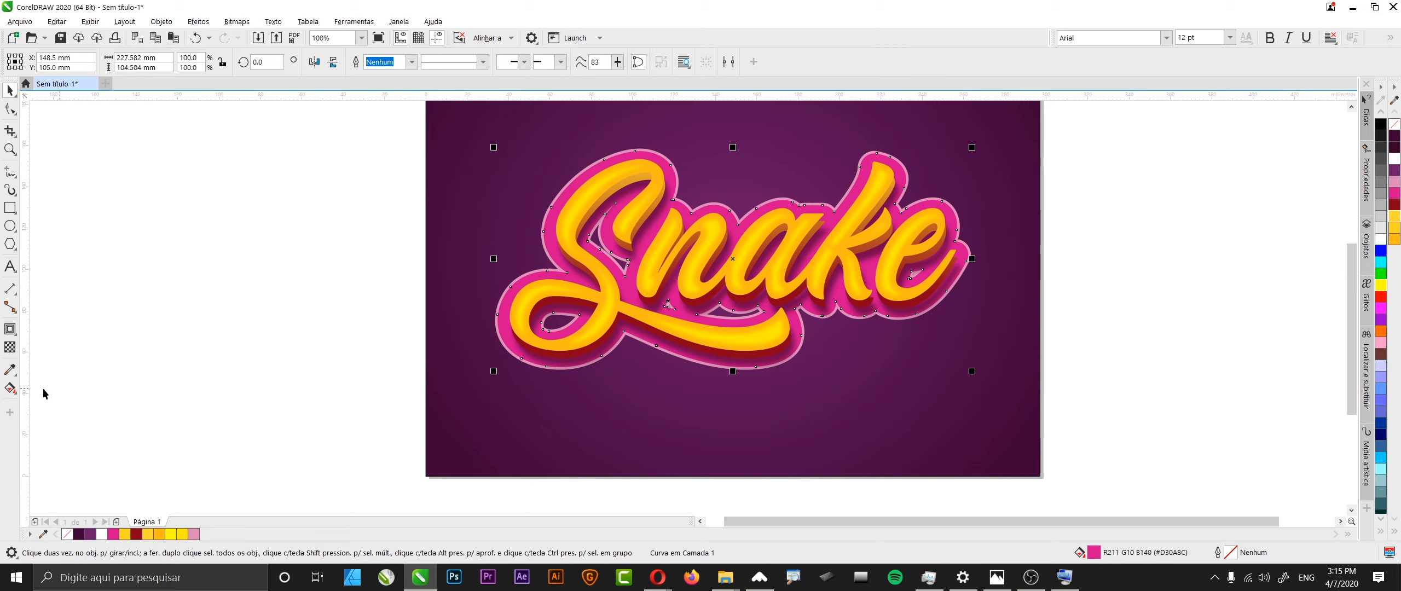
pyautogui.click(11, 330)
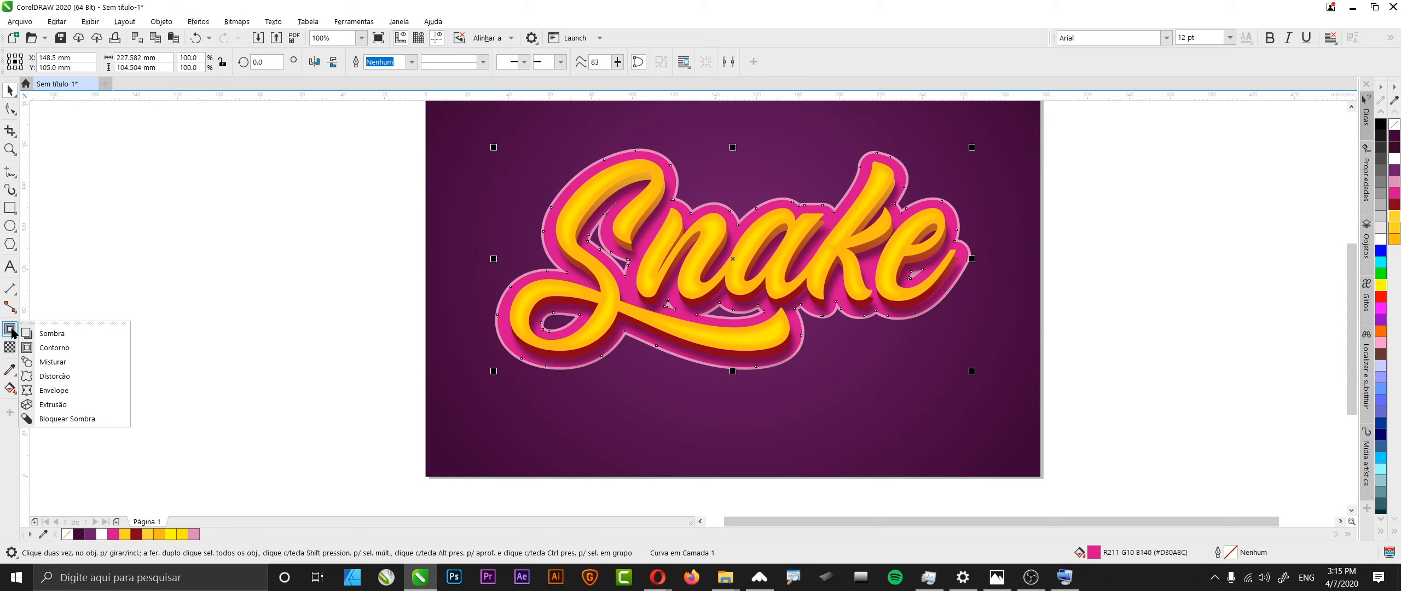
pyautogui.click(52, 333)
pyautogui.moveTo(733, 259); pyautogui.dragTo(799, 386)
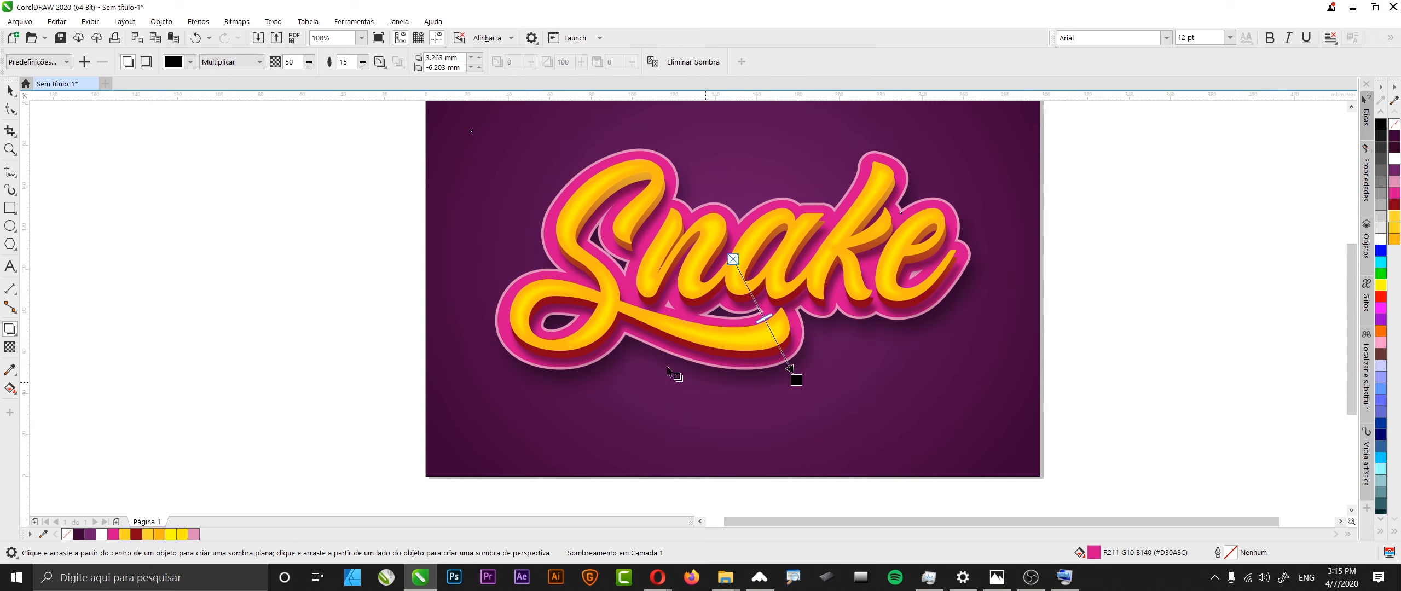
pyautogui.click(11, 90)
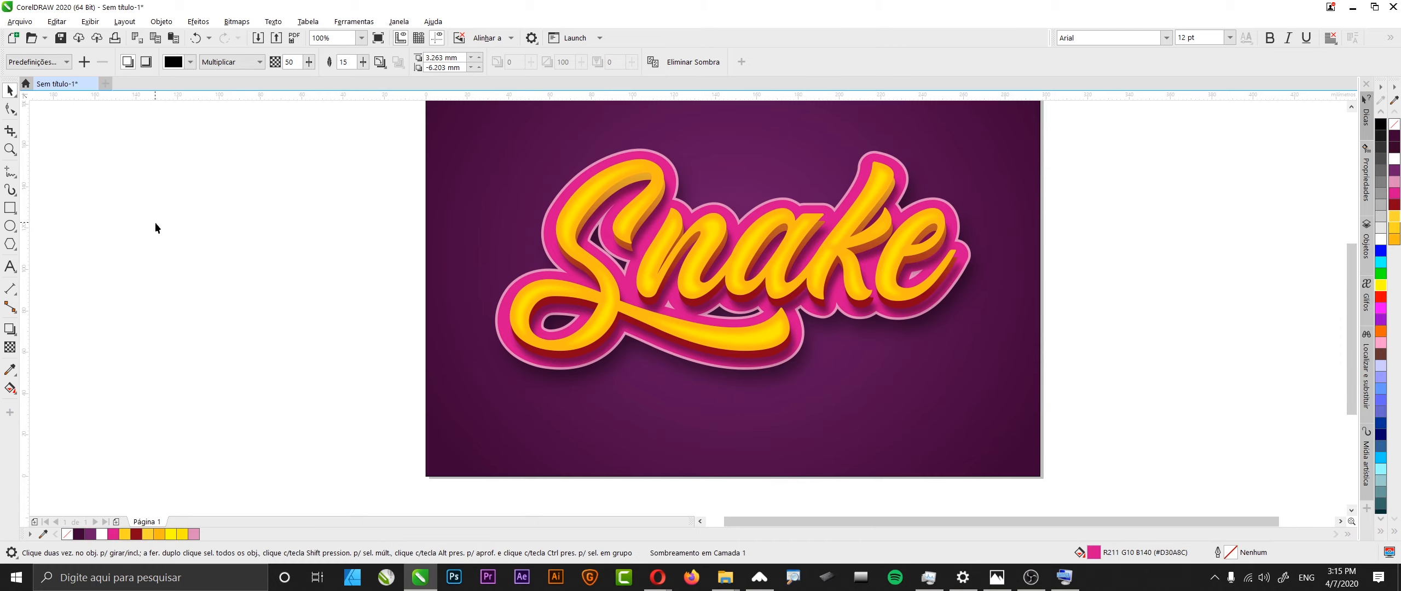
pyautogui.click(153, 225)
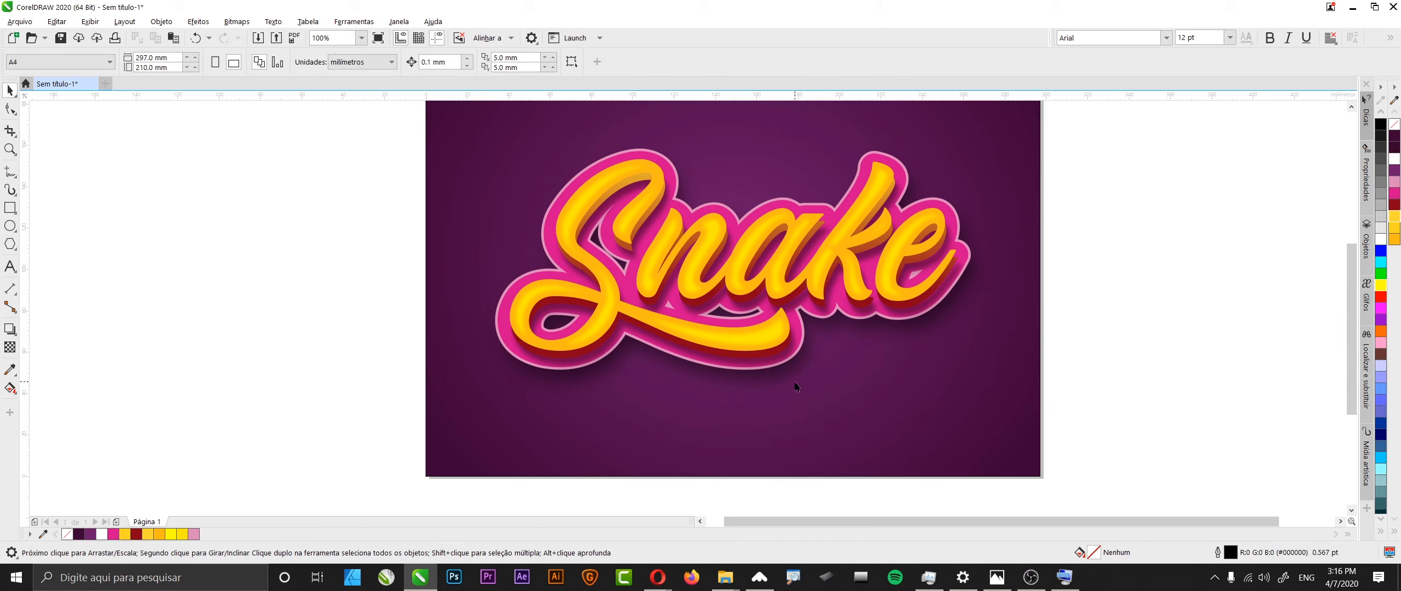
# Step: Soften the yellow inner highlight further by raising its Gaussian blur radius above 13.5 pixels
pyautogui.click(664, 274)
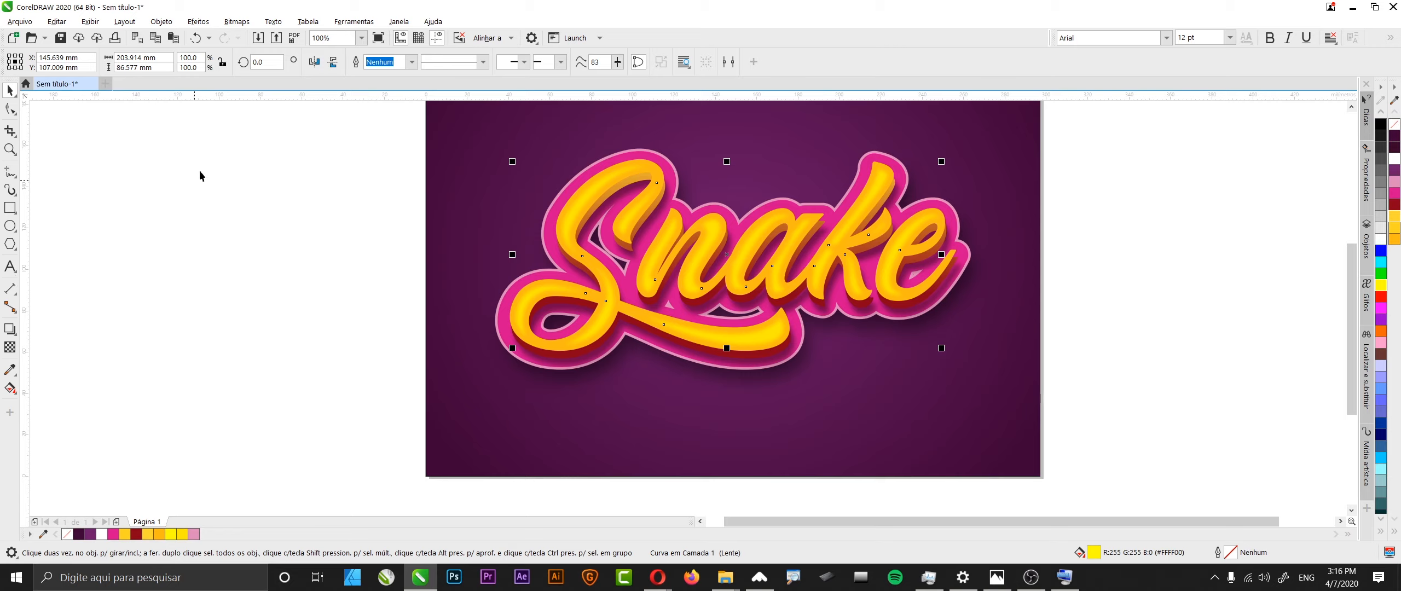
pyautogui.click(10, 347)
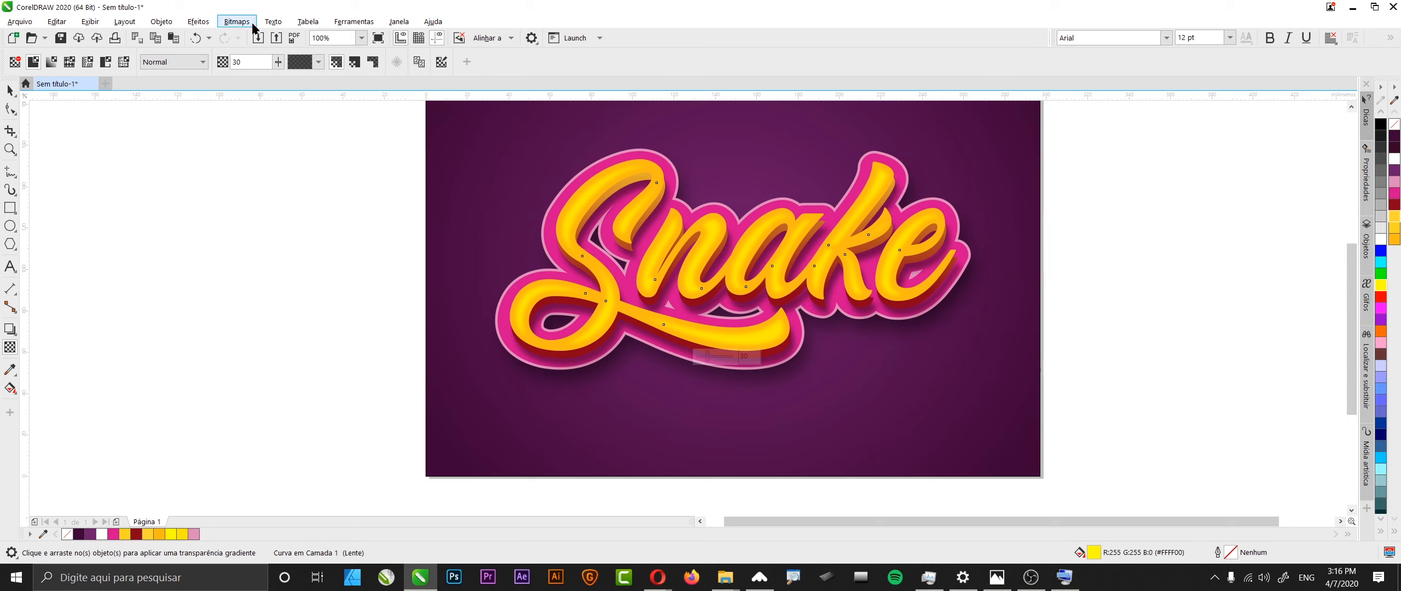
pyautogui.click(209, 24)
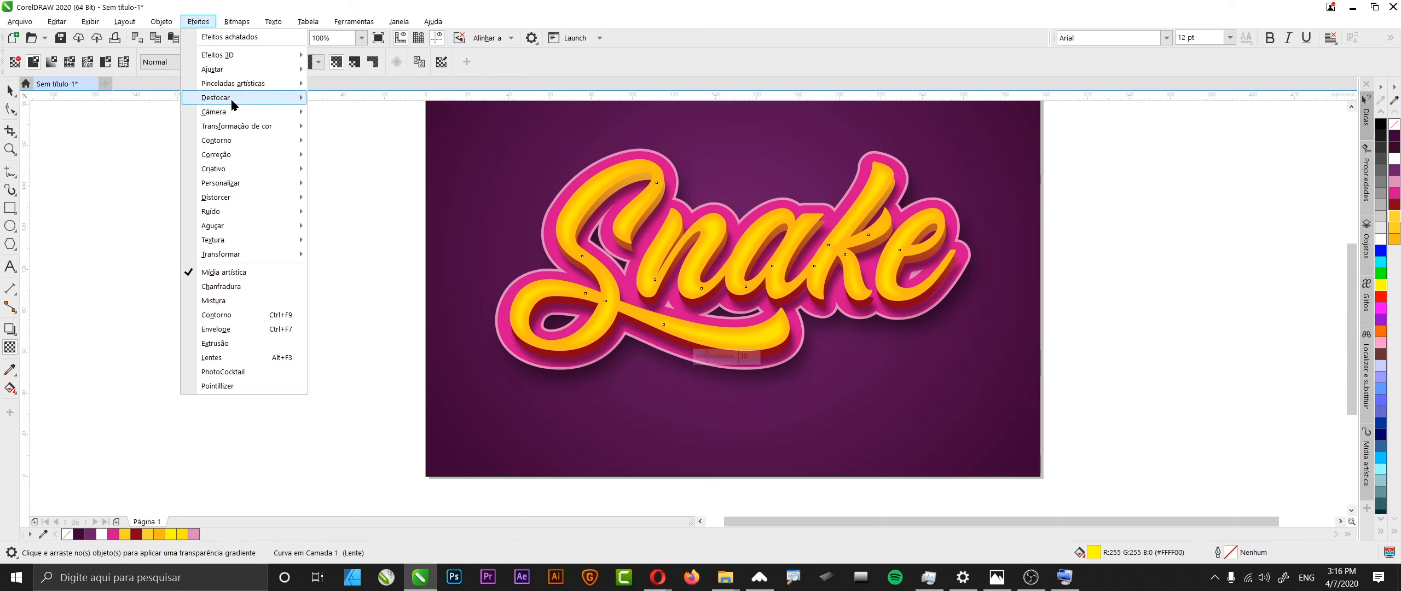
pyautogui.moveTo(232, 102)
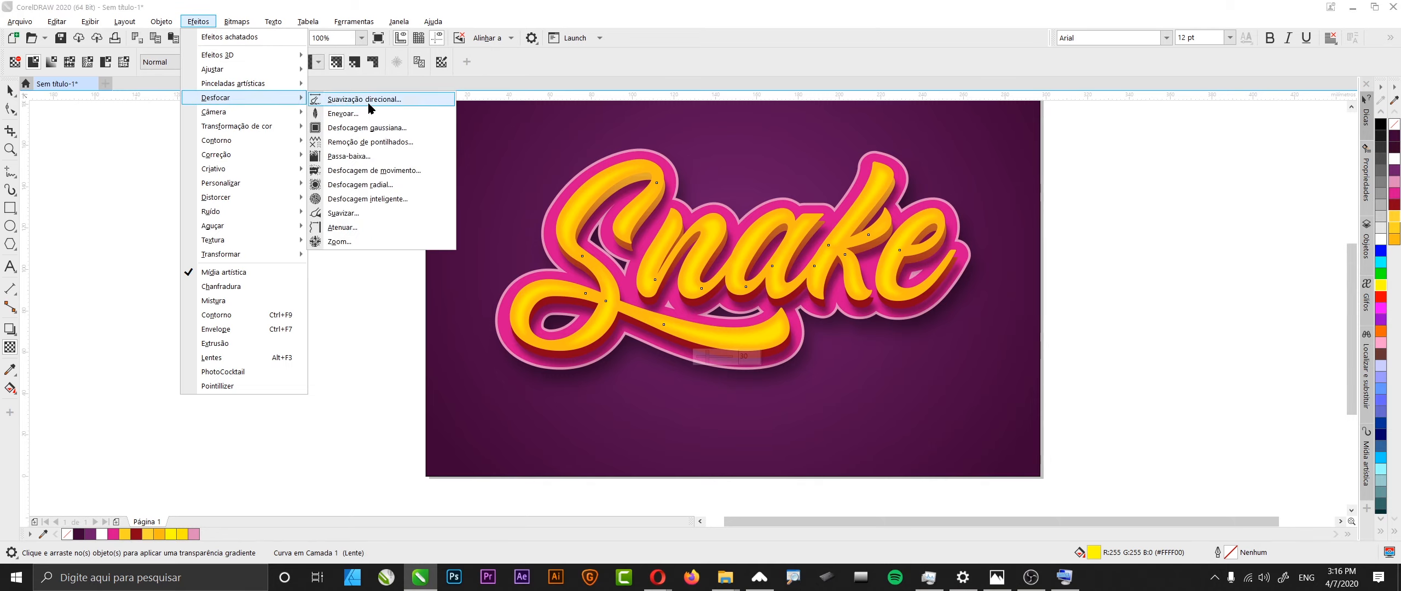
pyautogui.click(375, 129)
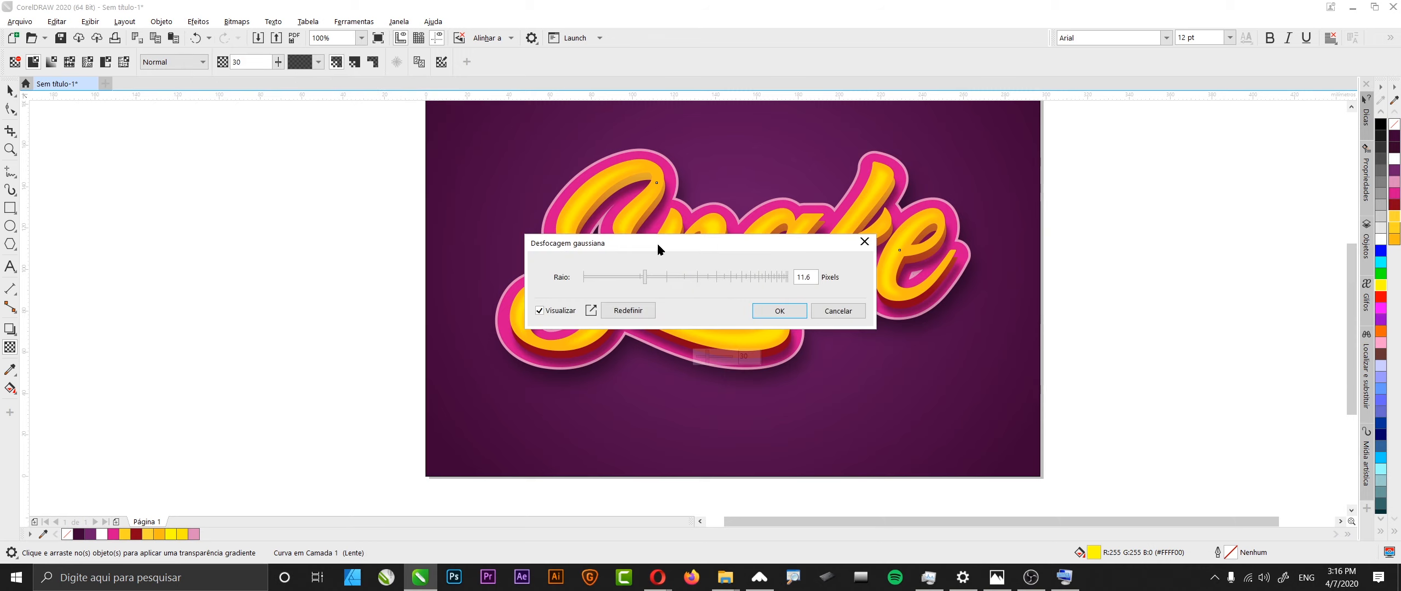
pyautogui.moveTo(661, 246); pyautogui.dragTo(663, 388)
pyautogui.click(654, 420)
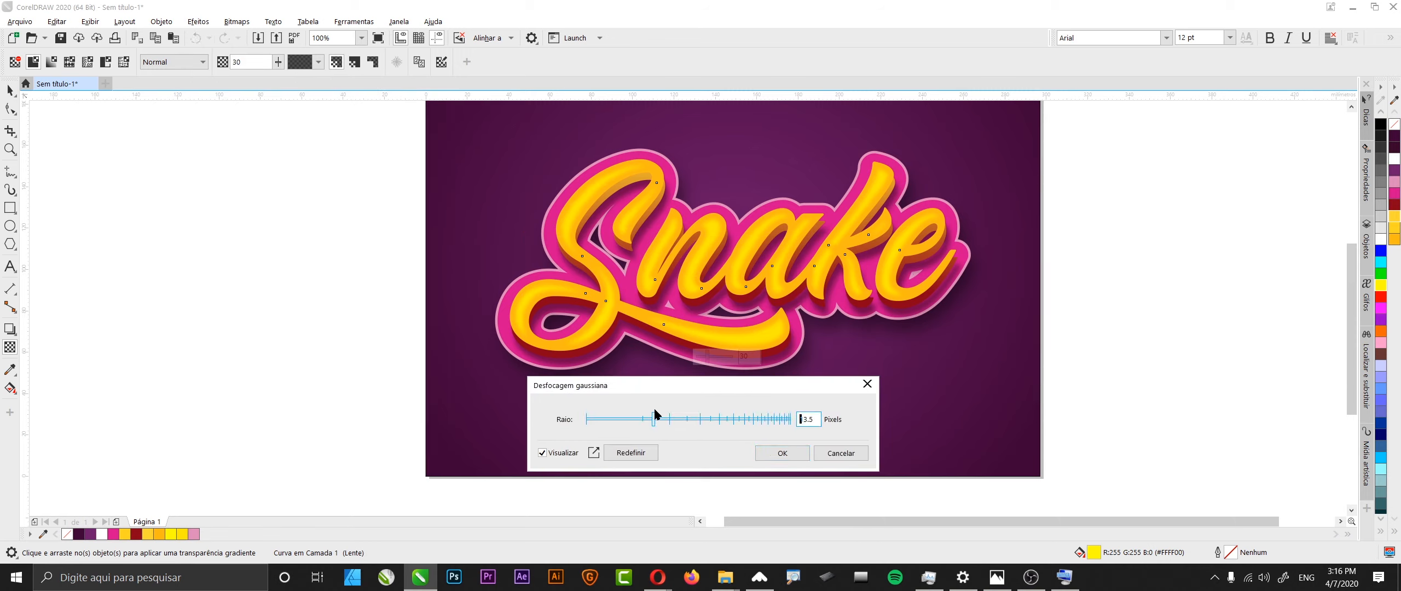
pyautogui.click(662, 420)
pyautogui.click(667, 420)
pyautogui.click(786, 455)
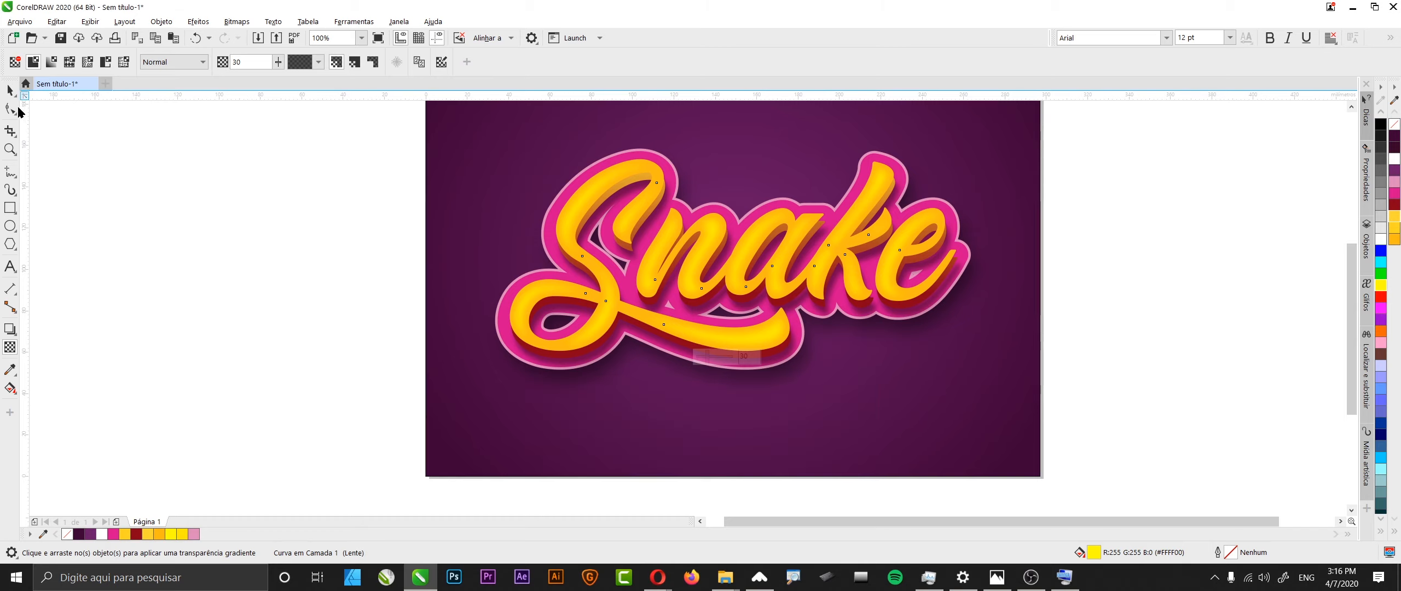
pyautogui.click(10, 89)
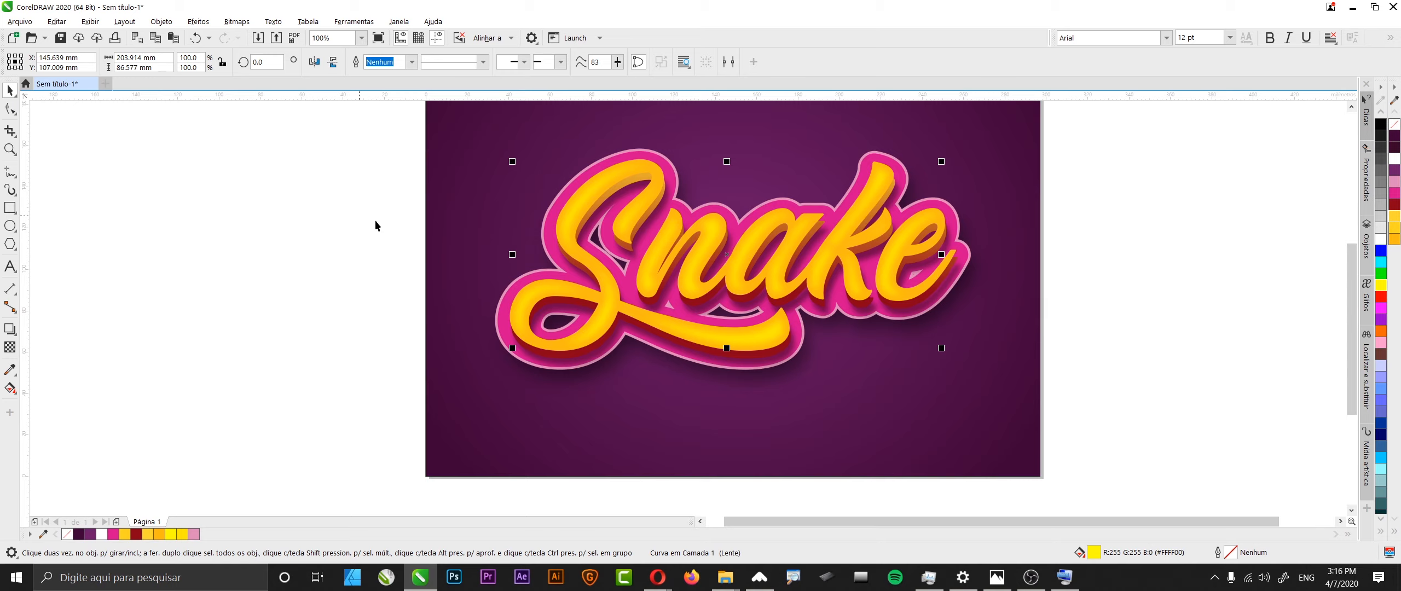
# Step: Change the dark end of the lettering's depth-layer gradient to dark brown-red #5E1F20 and deselect the layer
pyautogui.click(597, 353)
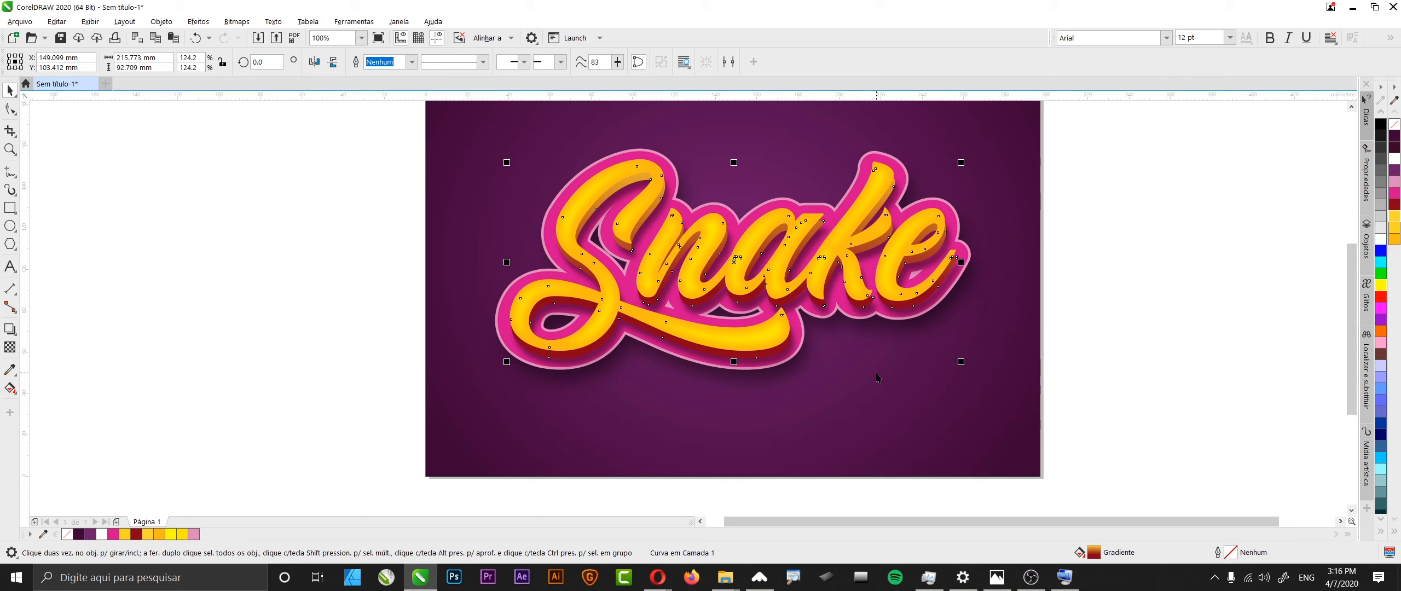
pyautogui.press('g')
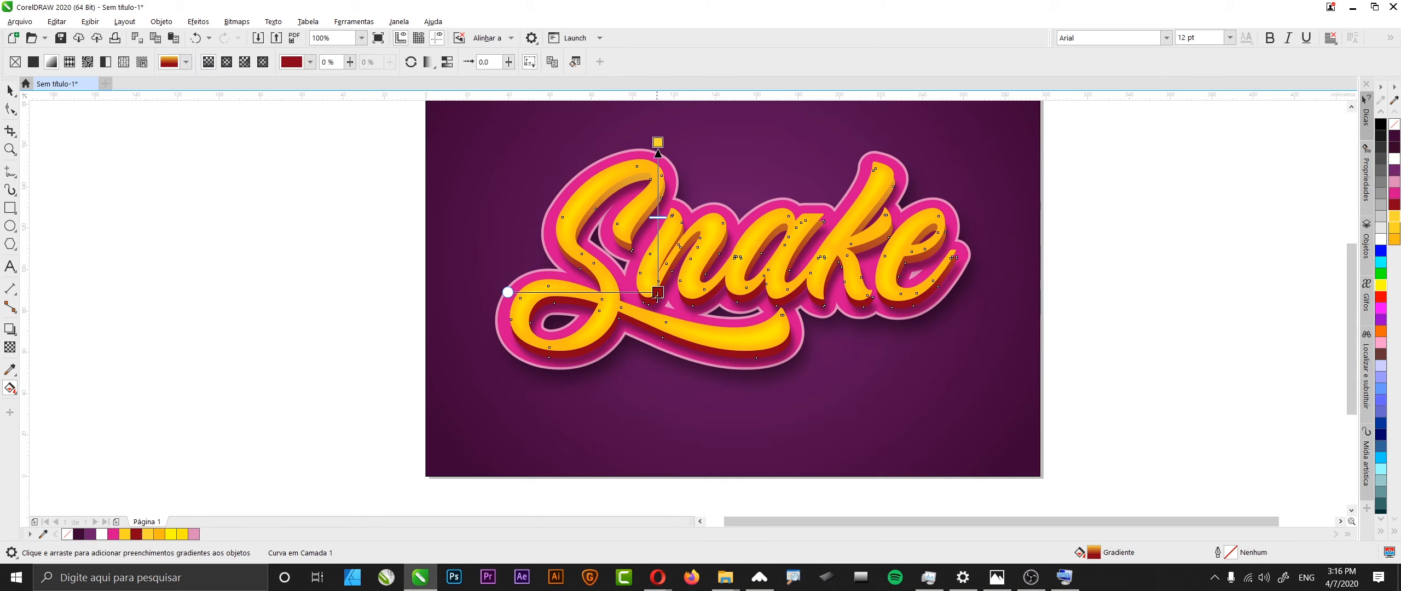
pyautogui.click(658, 292)
pyautogui.click(681, 285)
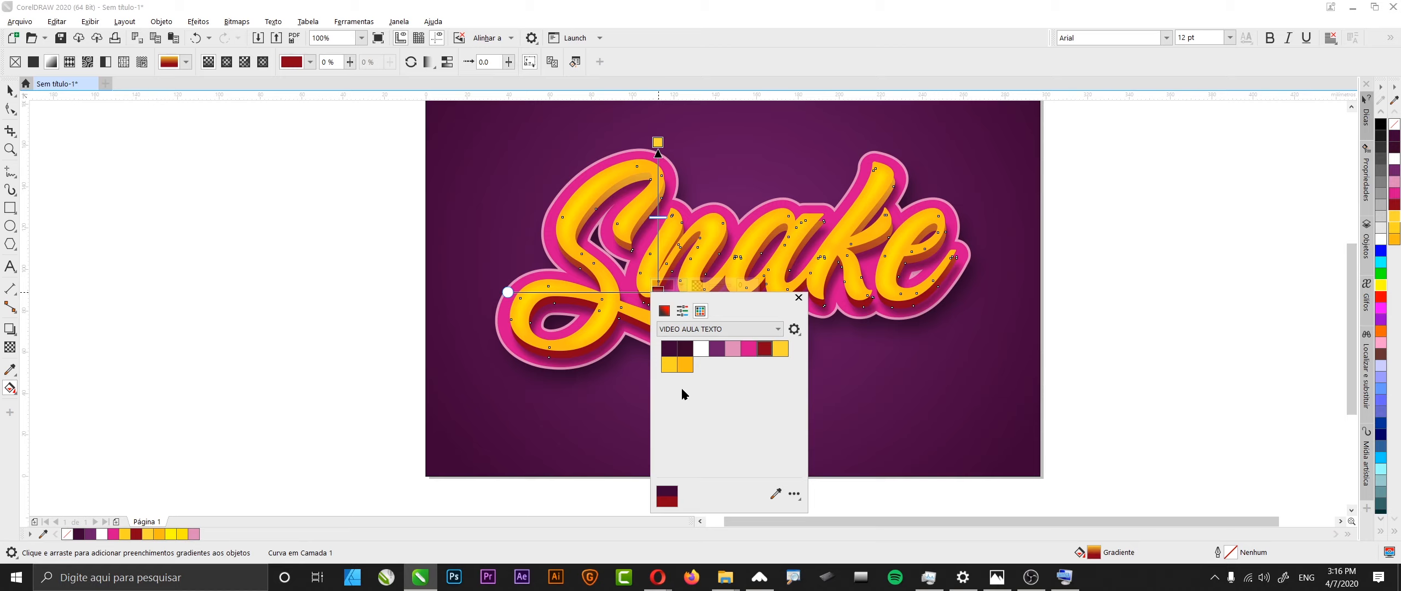
pyautogui.click(664, 311)
pyautogui.moveTo(718, 387); pyautogui.dragTo(718, 395)
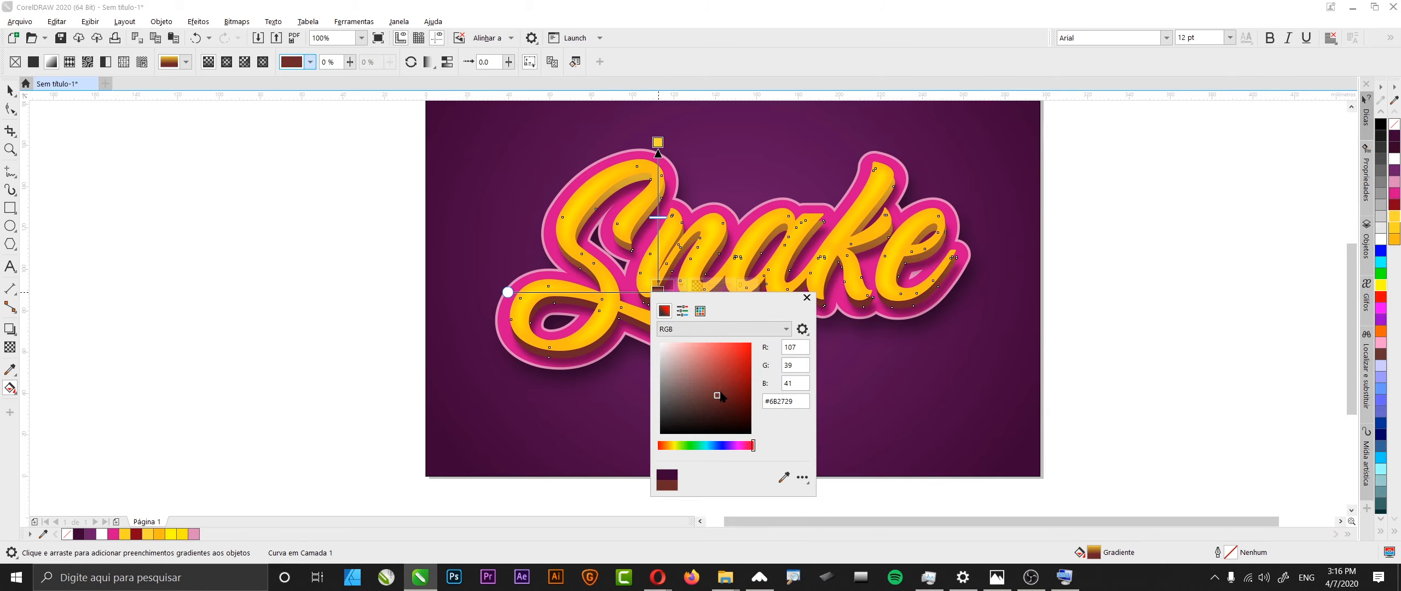
pyautogui.click(720, 400)
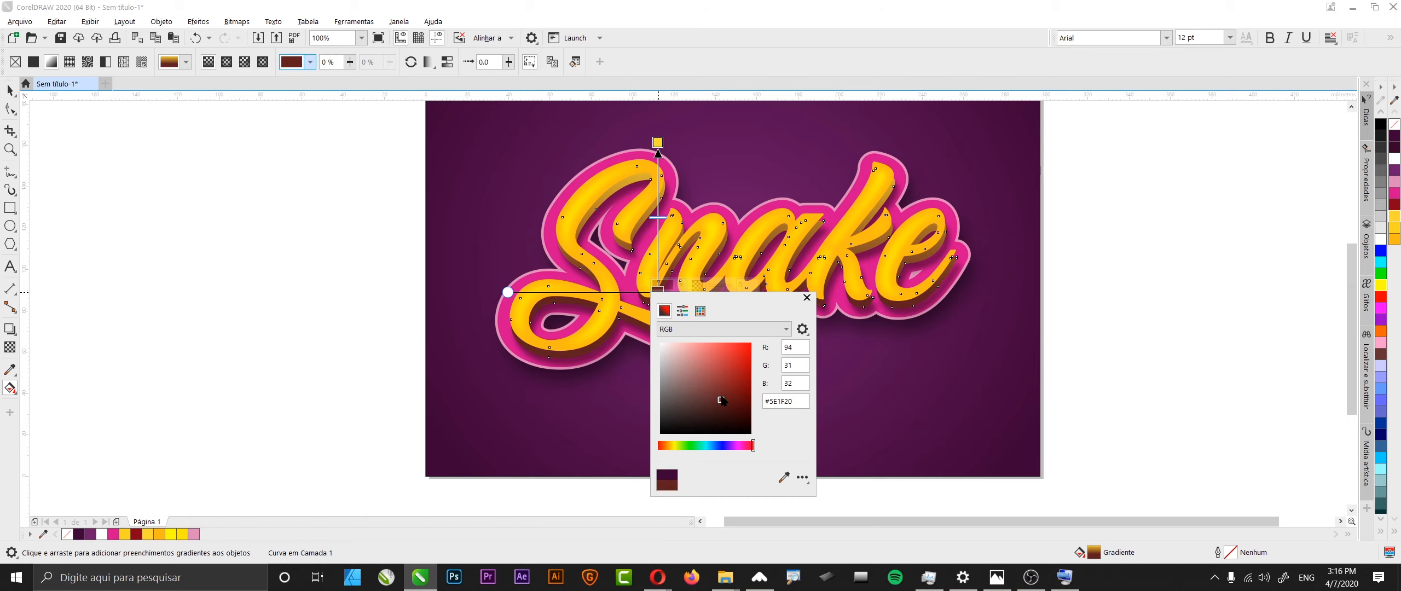
pyautogui.click(807, 297)
pyautogui.click(10, 89)
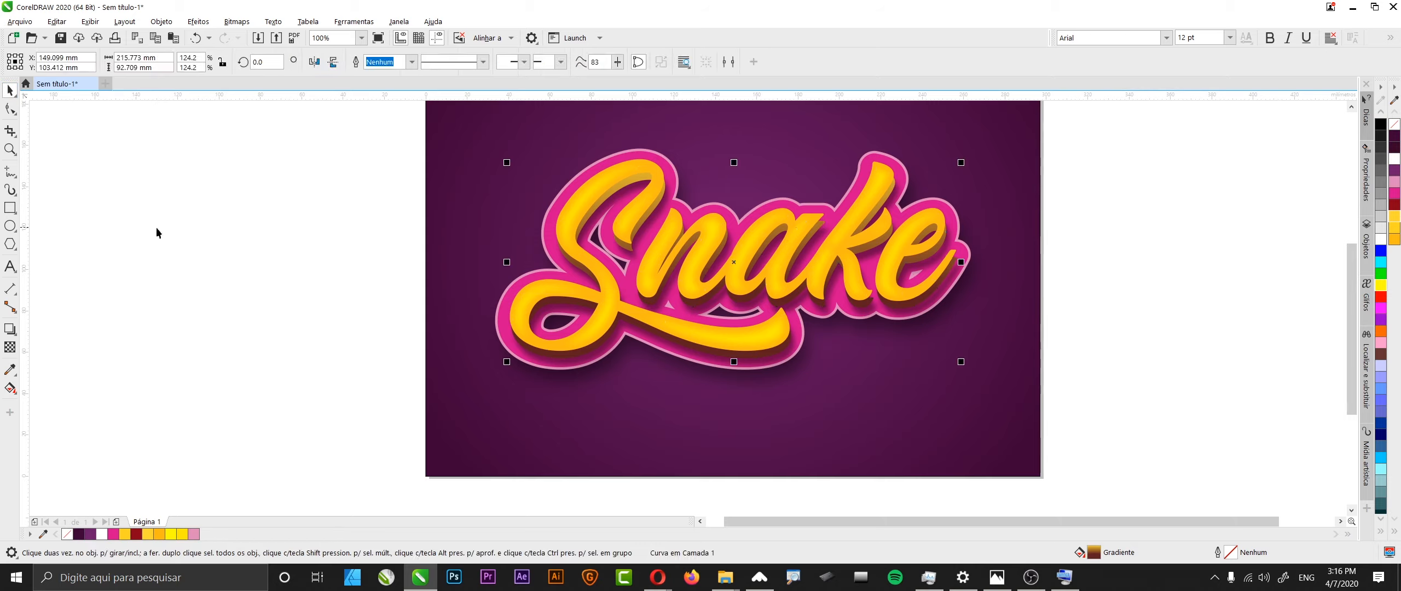
pyautogui.click(157, 228)
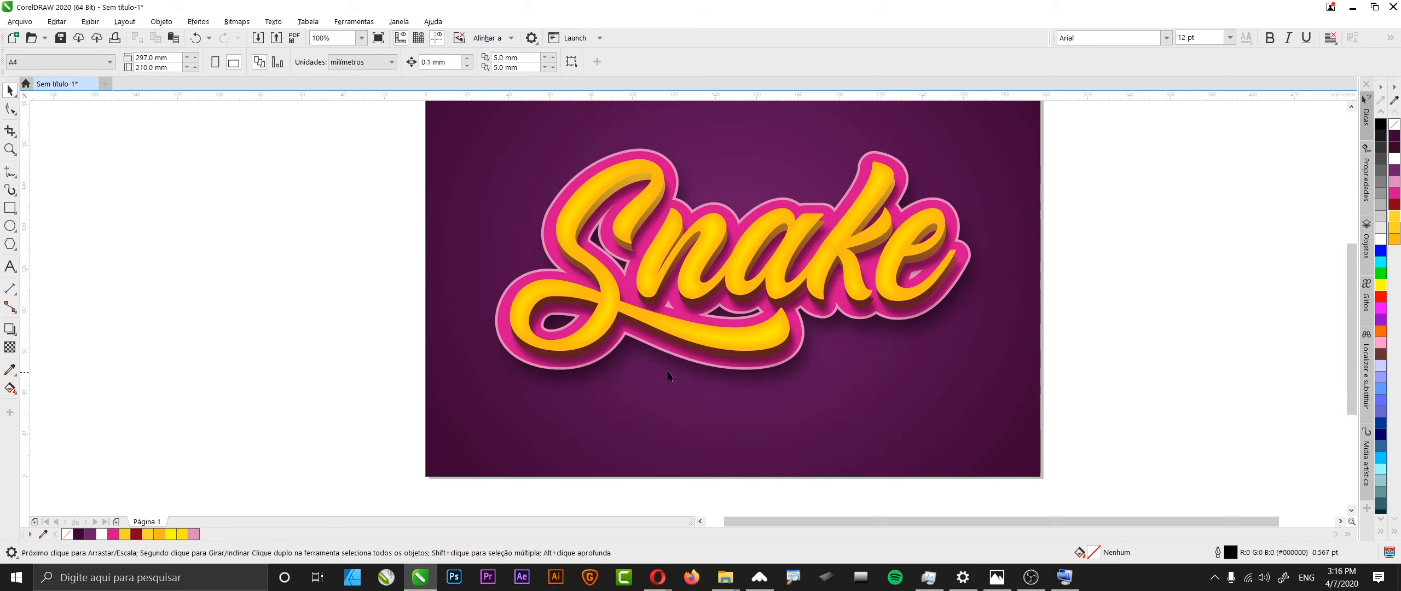
# Step: Set the feathering of the depth layer's drop shadow to 3
pyautogui.scroll(4, 594, 356)
pyautogui.click(600, 357)
pyautogui.scroll(-4, 601, 356)
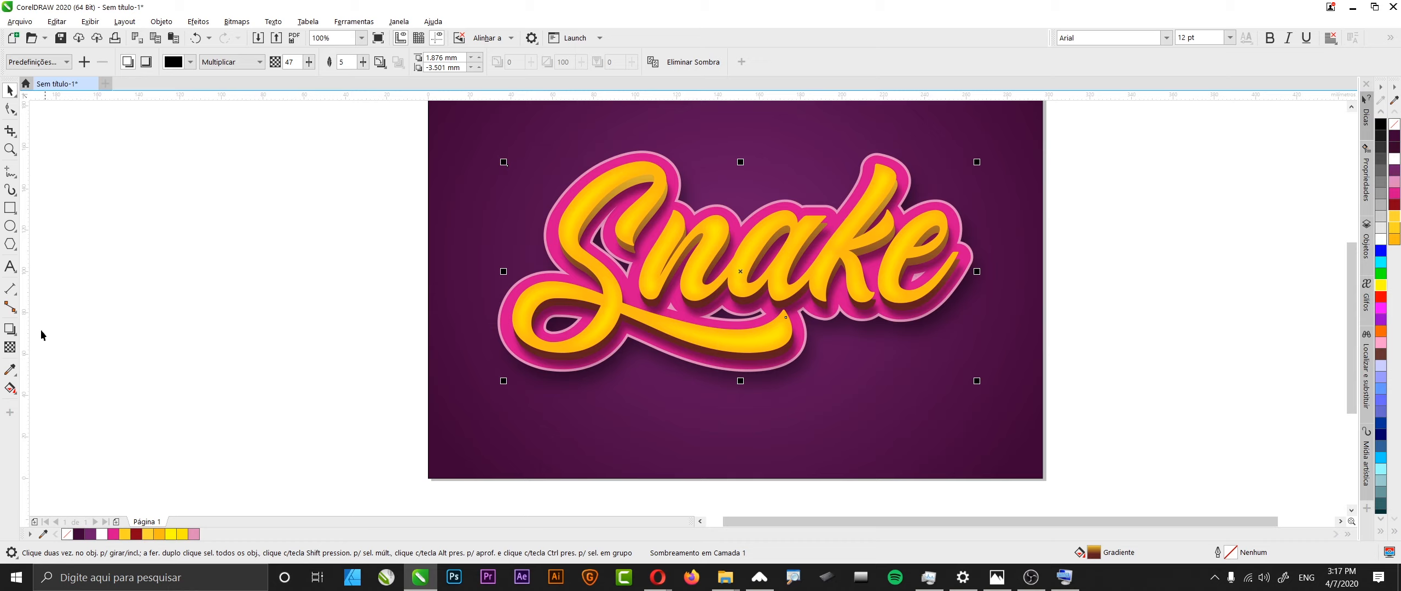
pyautogui.click(11, 333)
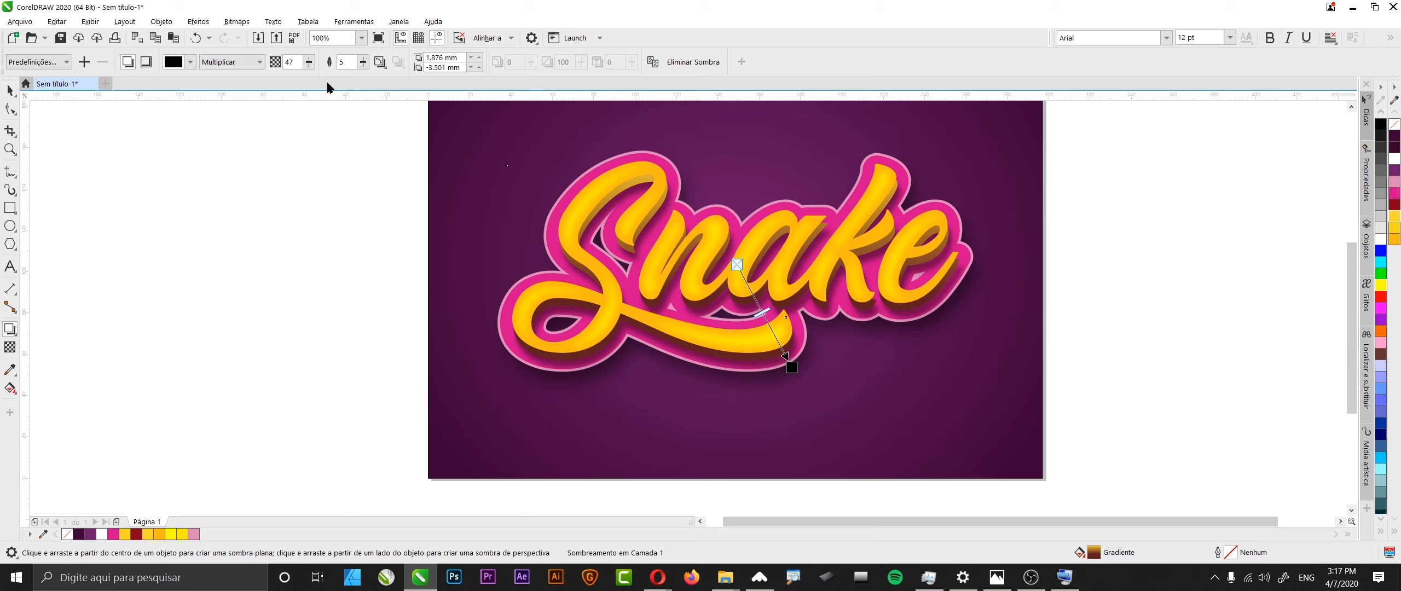
pyautogui.click(345, 62)
pyautogui.write('3')
pyautogui.press('Return')
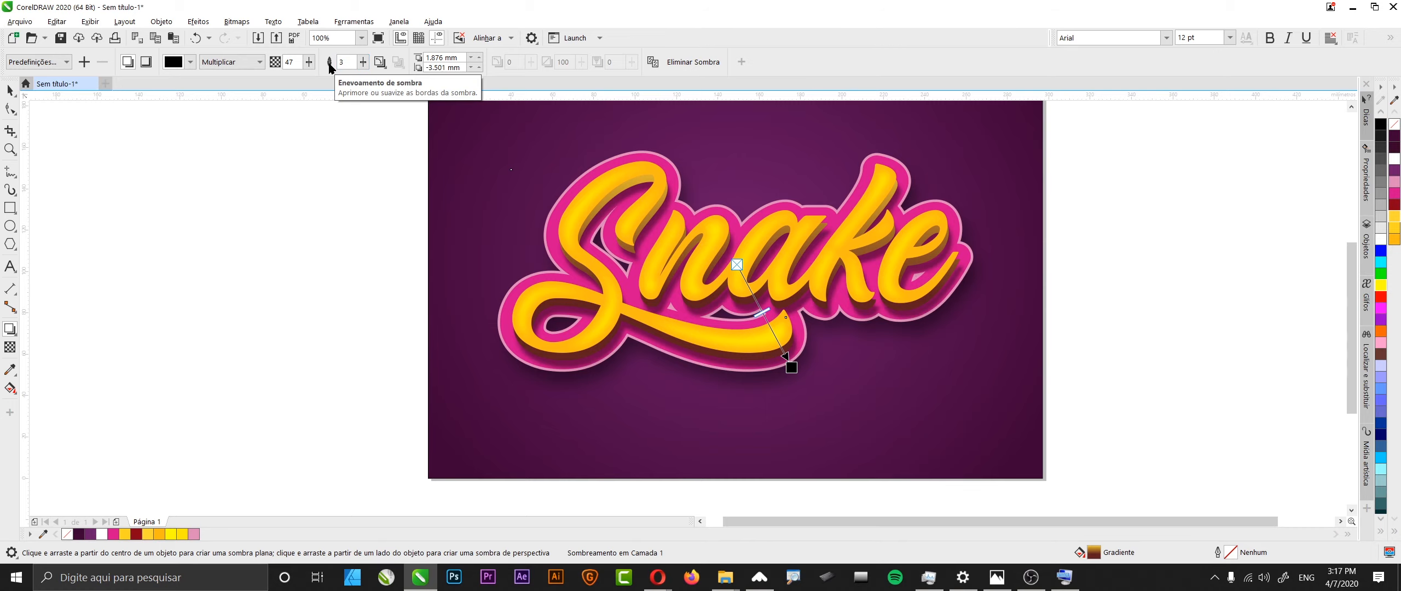
# Step: Shorten the depth layer's drop shadow to an offset of about 1.1 mm horizontally and -2.08 mm vertically, and deselect it
pyautogui.scroll(4, 624, 344)
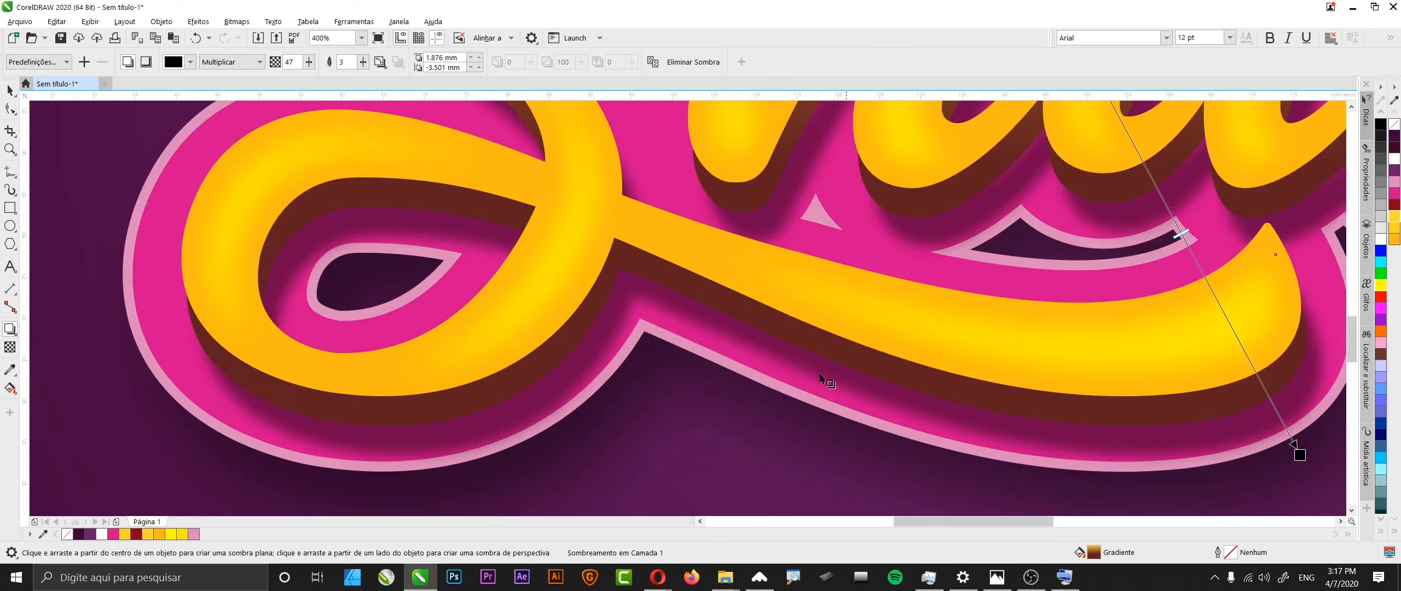
pyautogui.scroll(-2, 924, 378)
pyautogui.scroll(2, 924, 377)
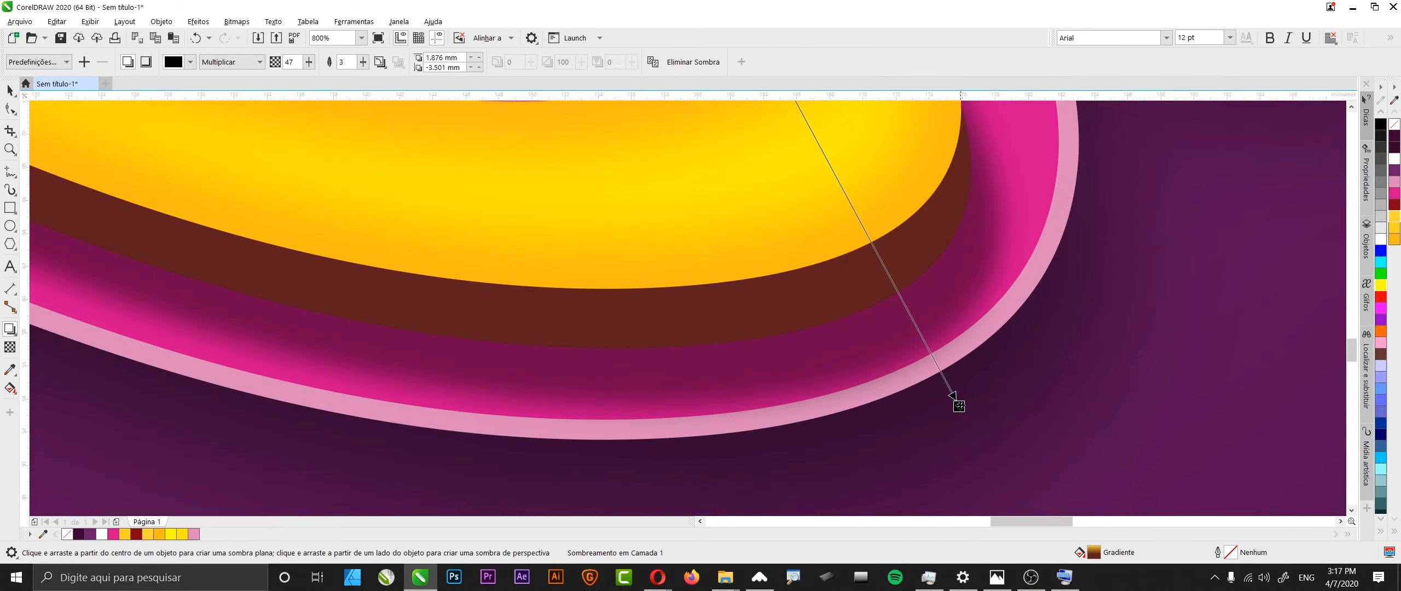
pyautogui.moveTo(957, 399); pyautogui.dragTo(937, 374)
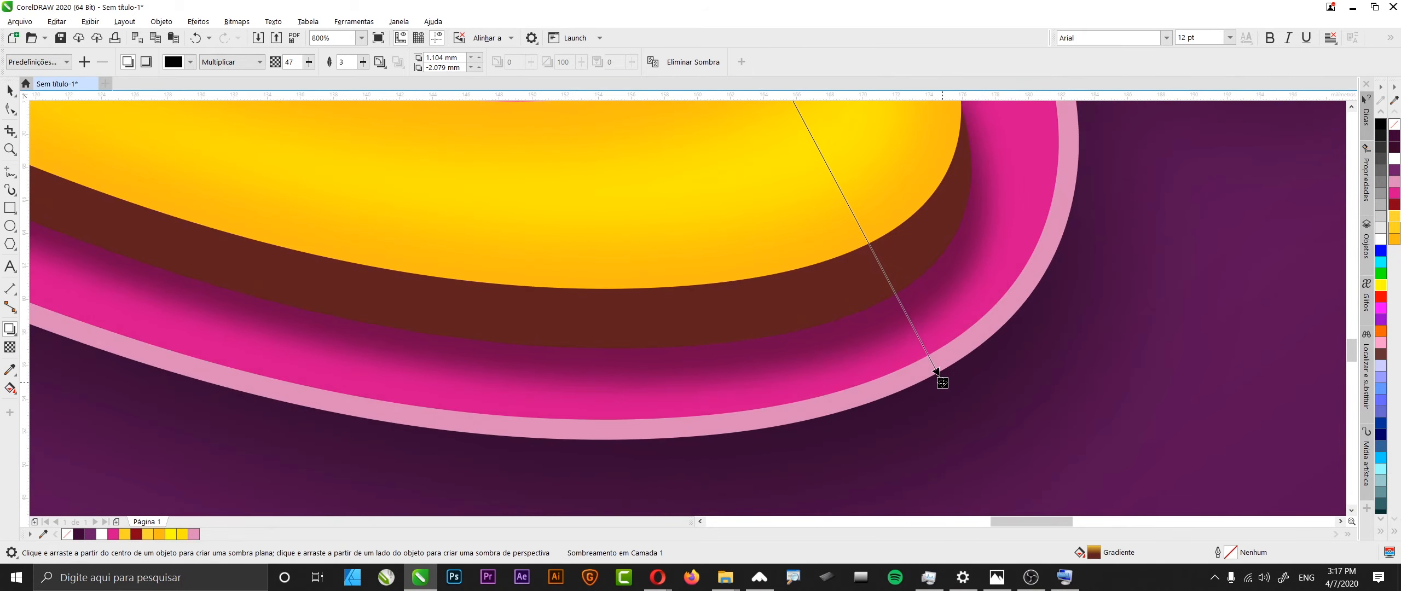
pyautogui.scroll(-2, 937, 374)
pyautogui.scroll(-1, 943, 382)
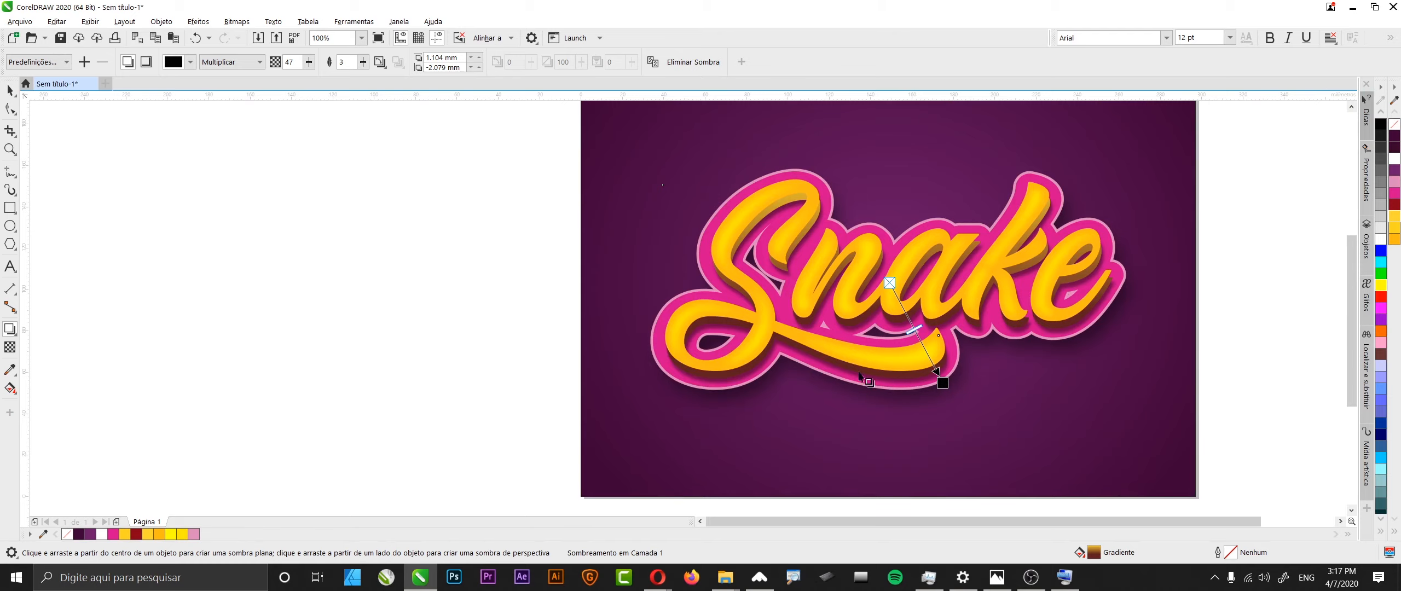
pyautogui.click(14, 90)
pyautogui.click(255, 305)
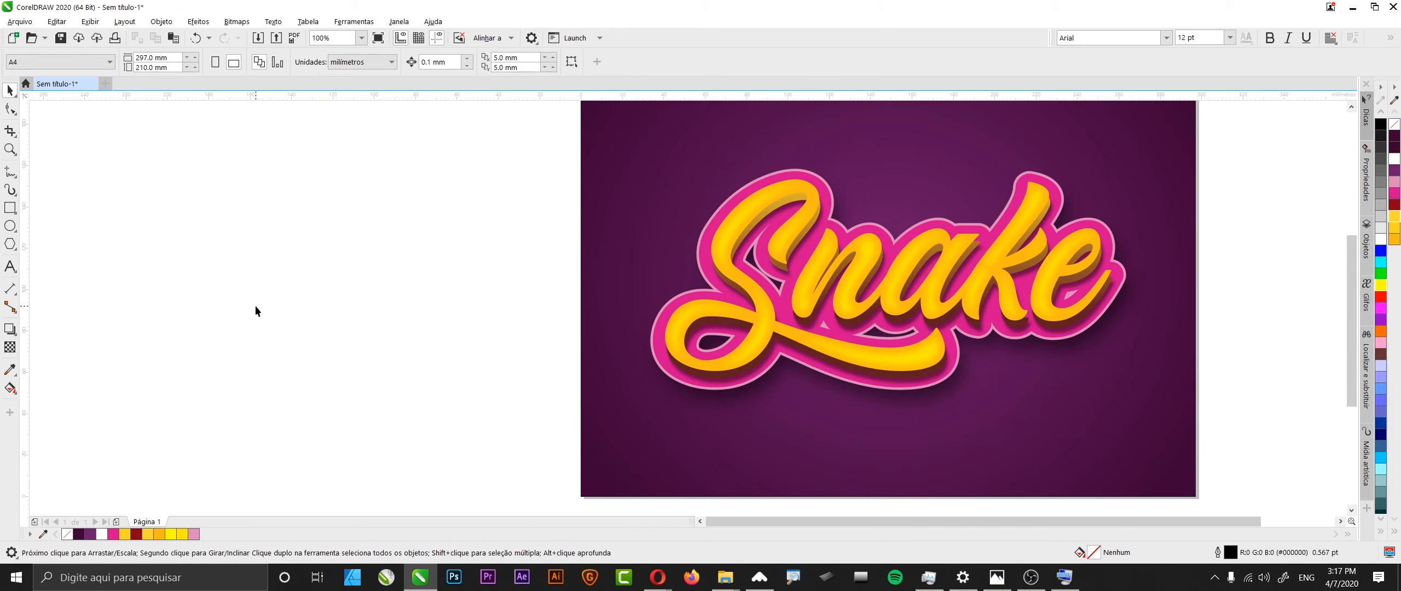
# Step: Add the heading "VIDEO AULA COREL DRAW" above the Snake lettering and fill it with white
pyautogui.scroll(-1, 234, 306)
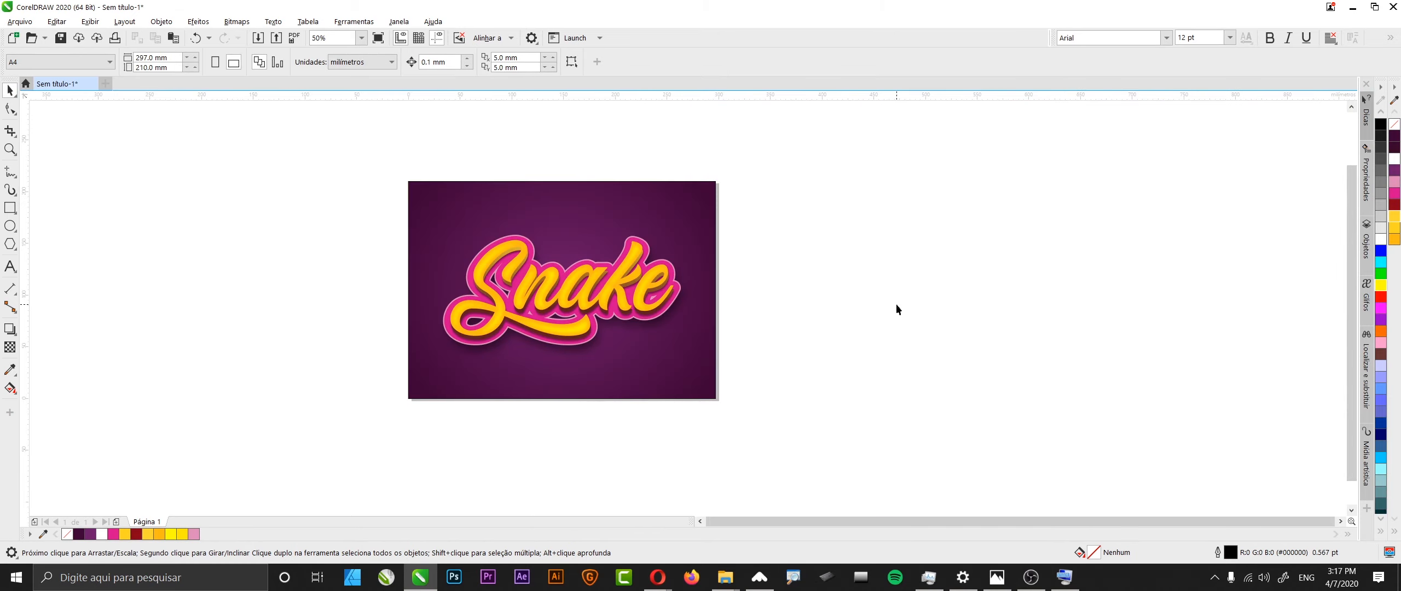
pyautogui.scroll(1, 896, 305)
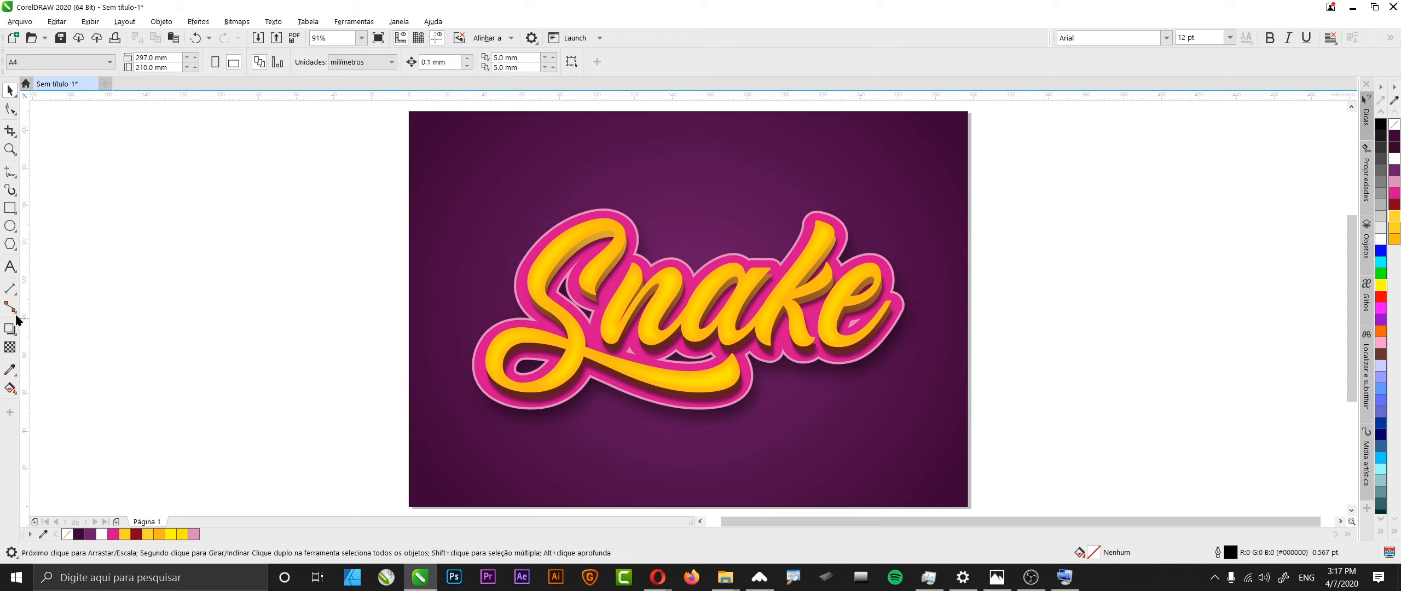
pyautogui.click(10, 267)
pyautogui.click(593, 158)
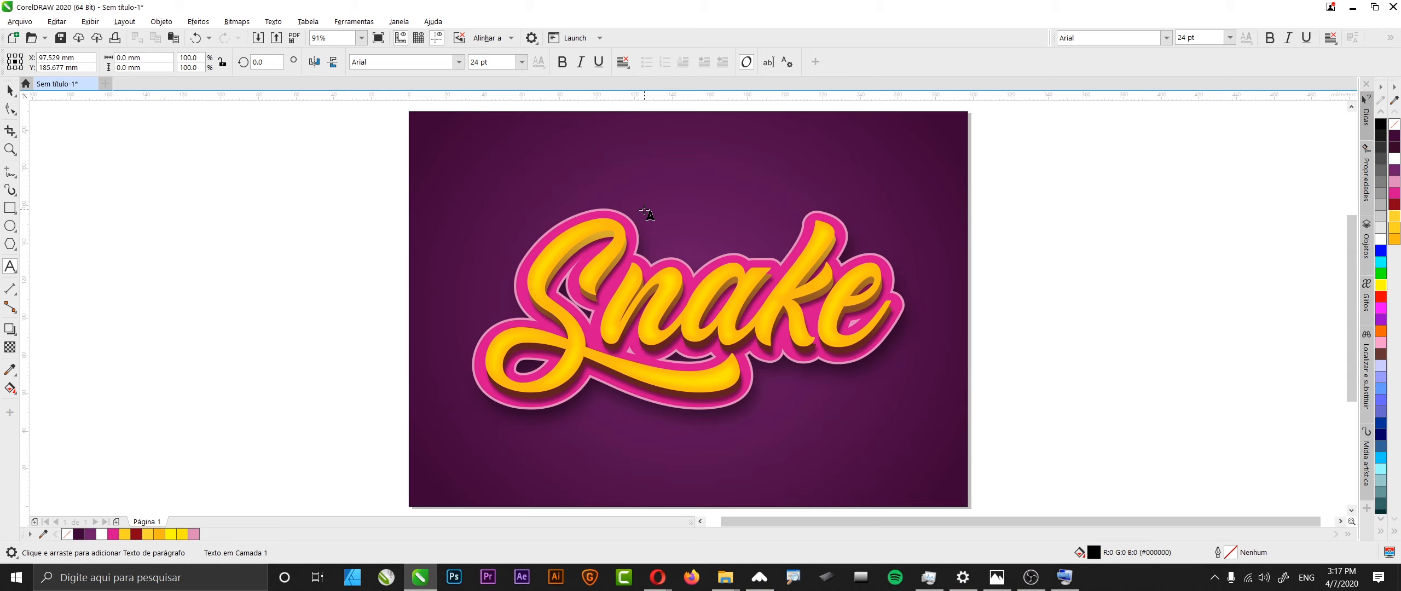
pyautogui.write('VIDEO AULA ')
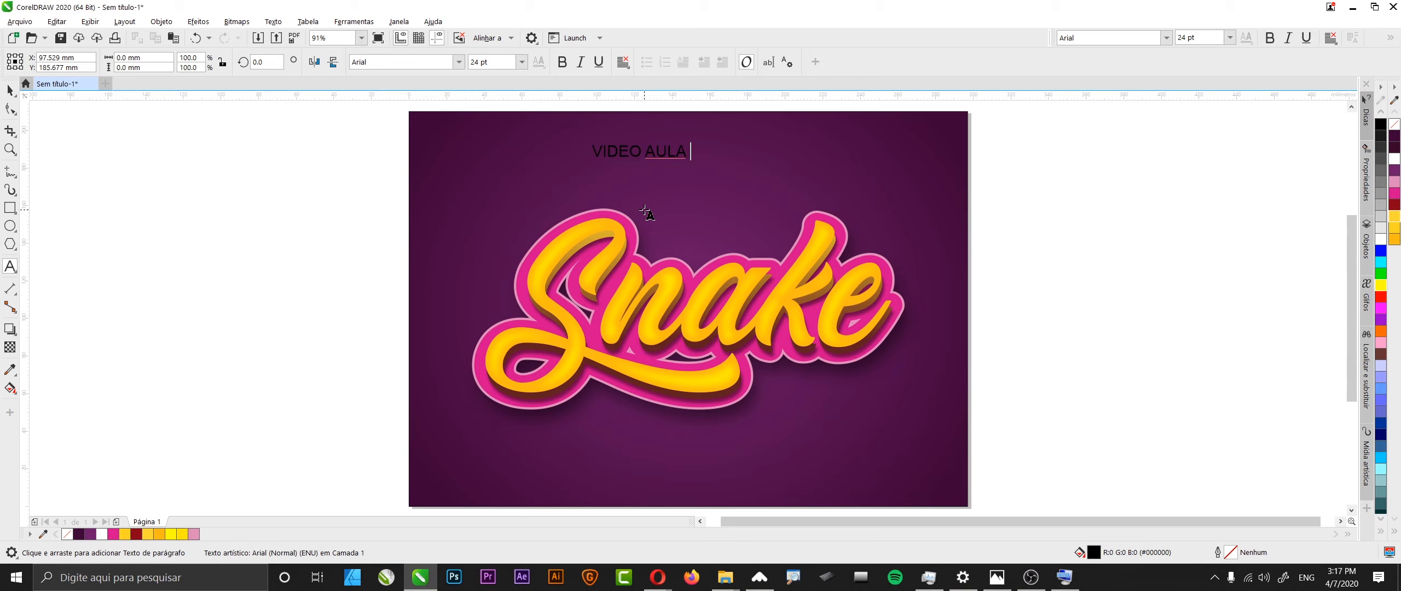
pyautogui.write('COREL DRAW')
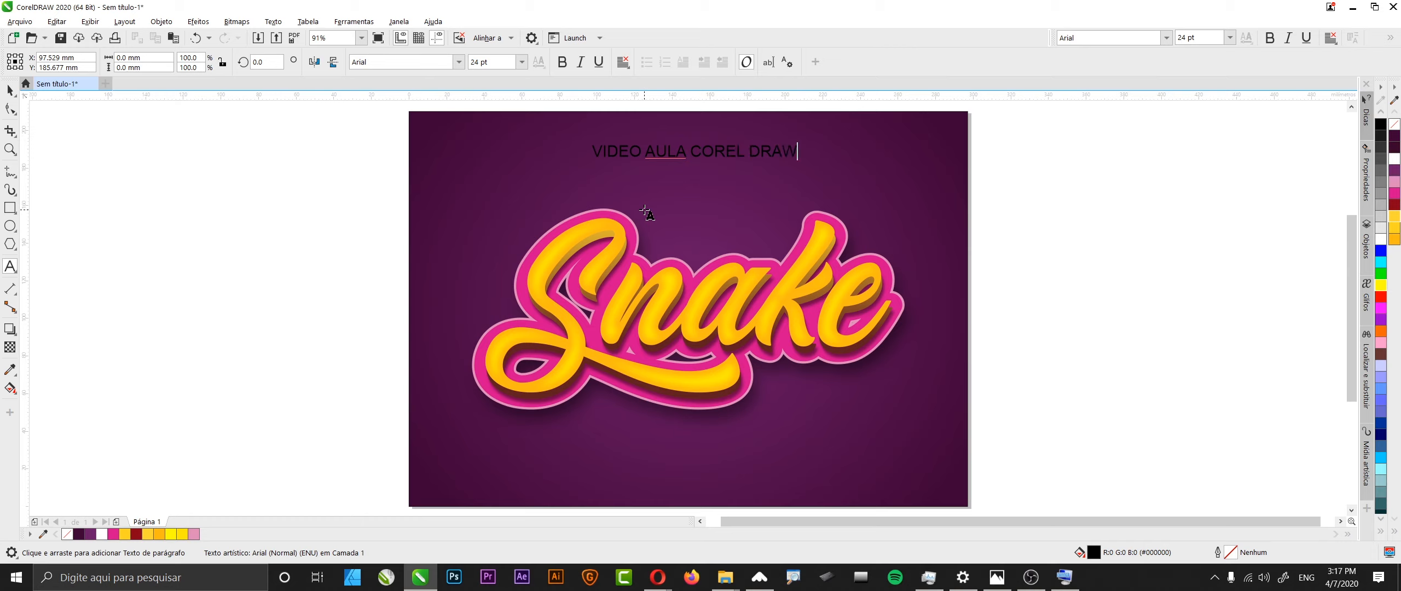
pyautogui.click(10, 90)
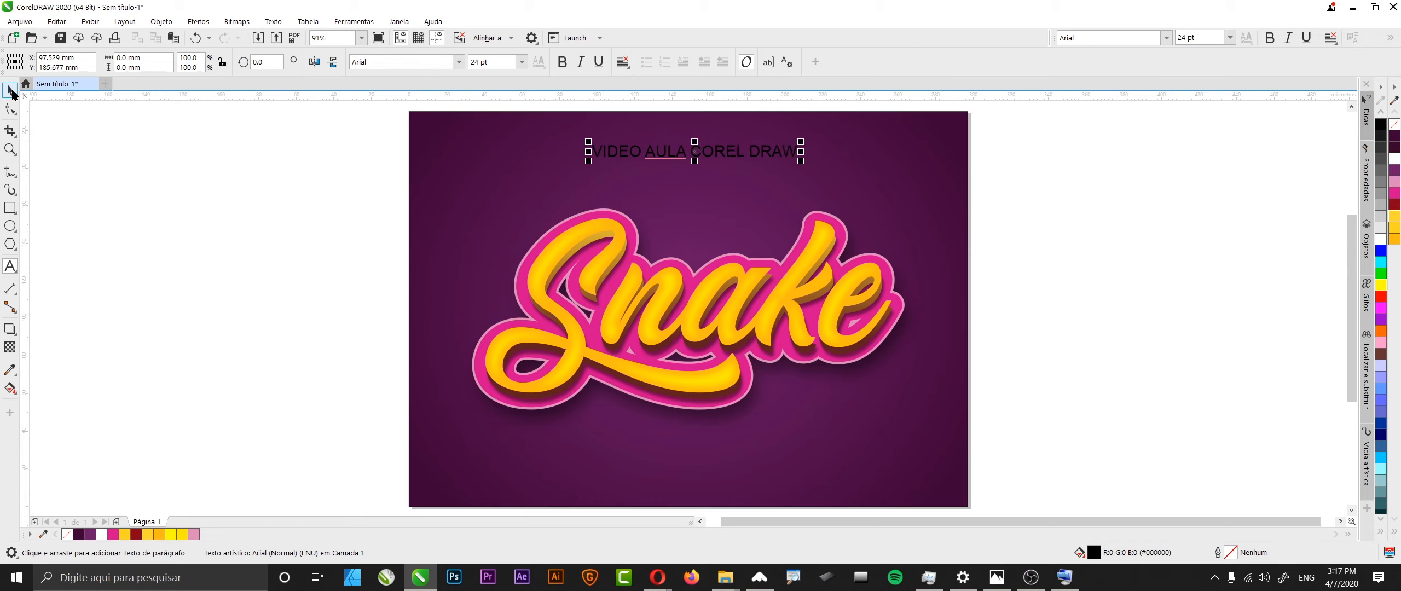
pyautogui.click(103, 534)
# Step: Set the heading's font to ASPHALTIC GRAIN CONDENSED PERSO and enlarge it to about 41.5 pt
pyautogui.click(1164, 38)
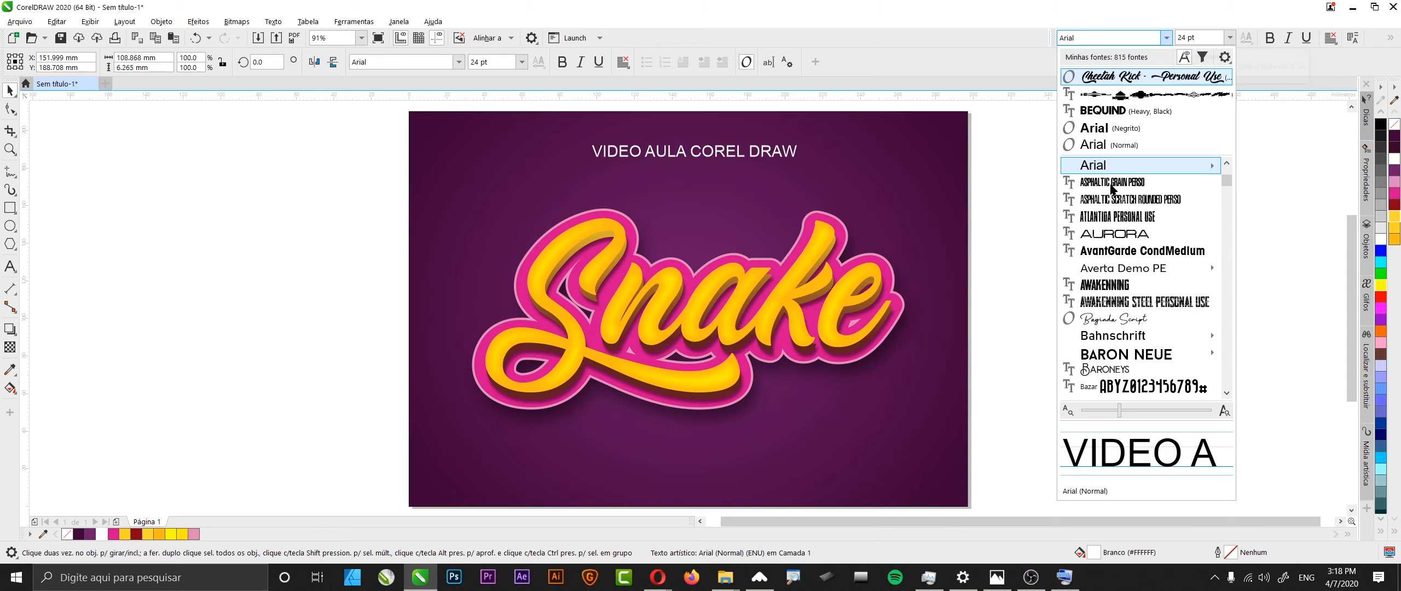
pyautogui.press('Down')
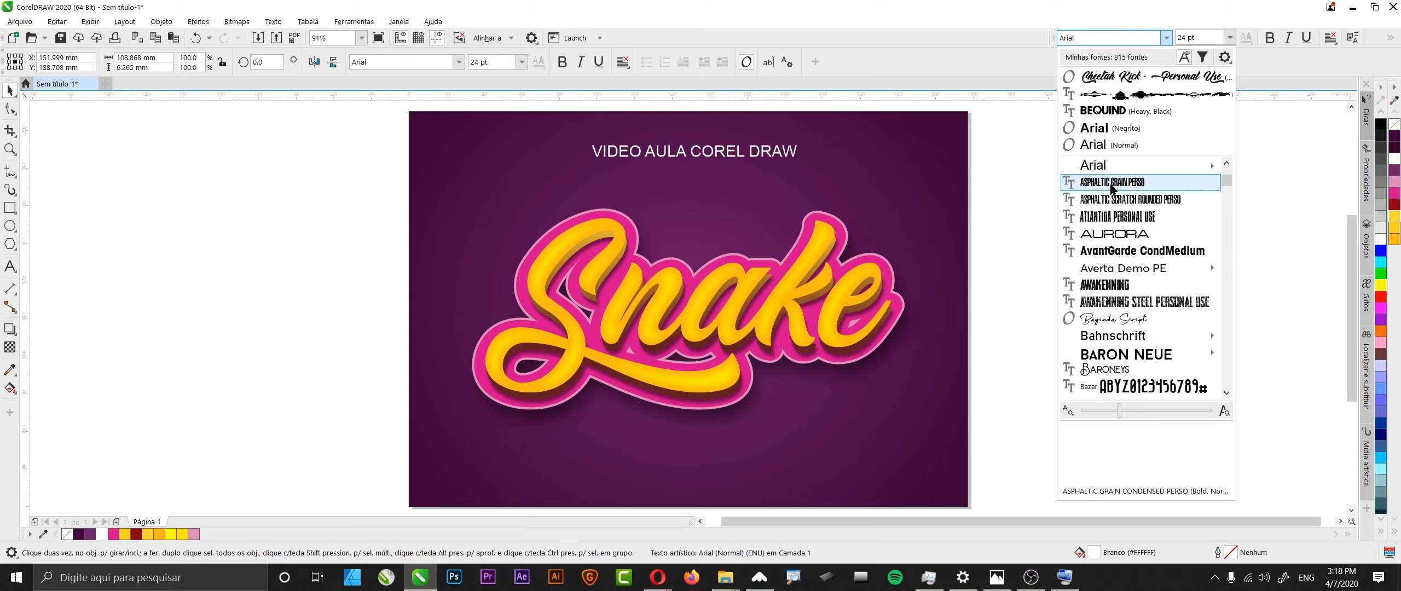
pyautogui.click(1111, 186)
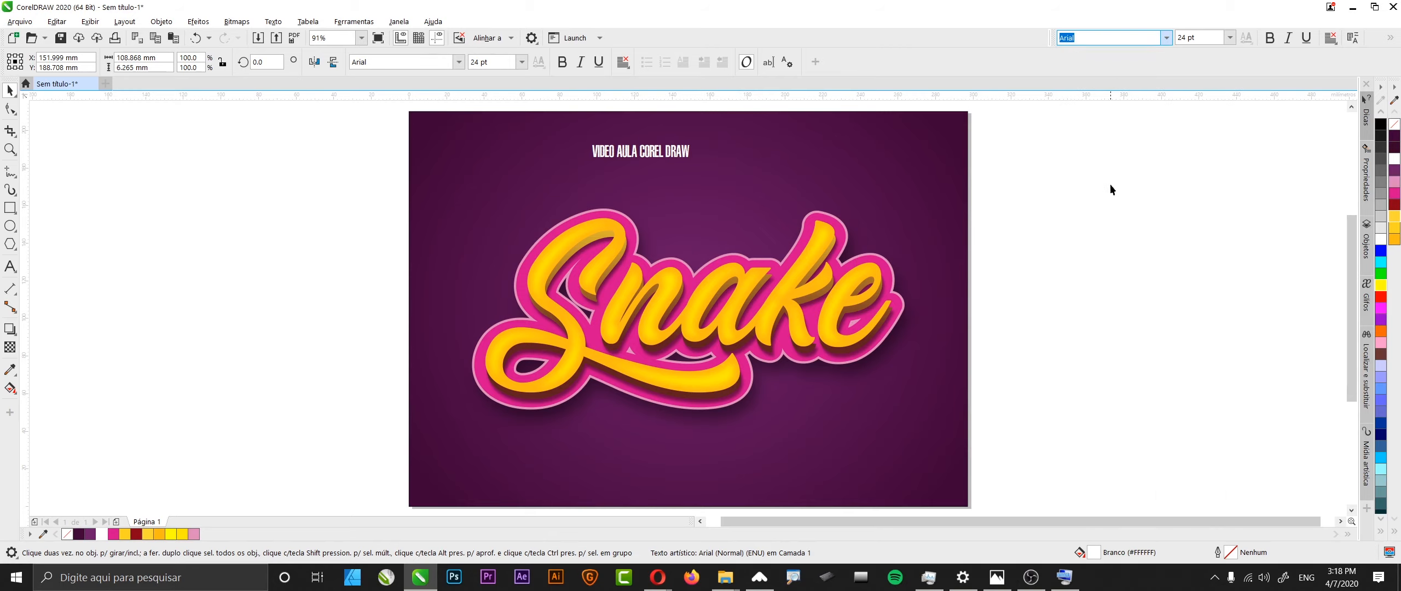
pyautogui.moveTo(693, 160); pyautogui.dragTo(762, 192)
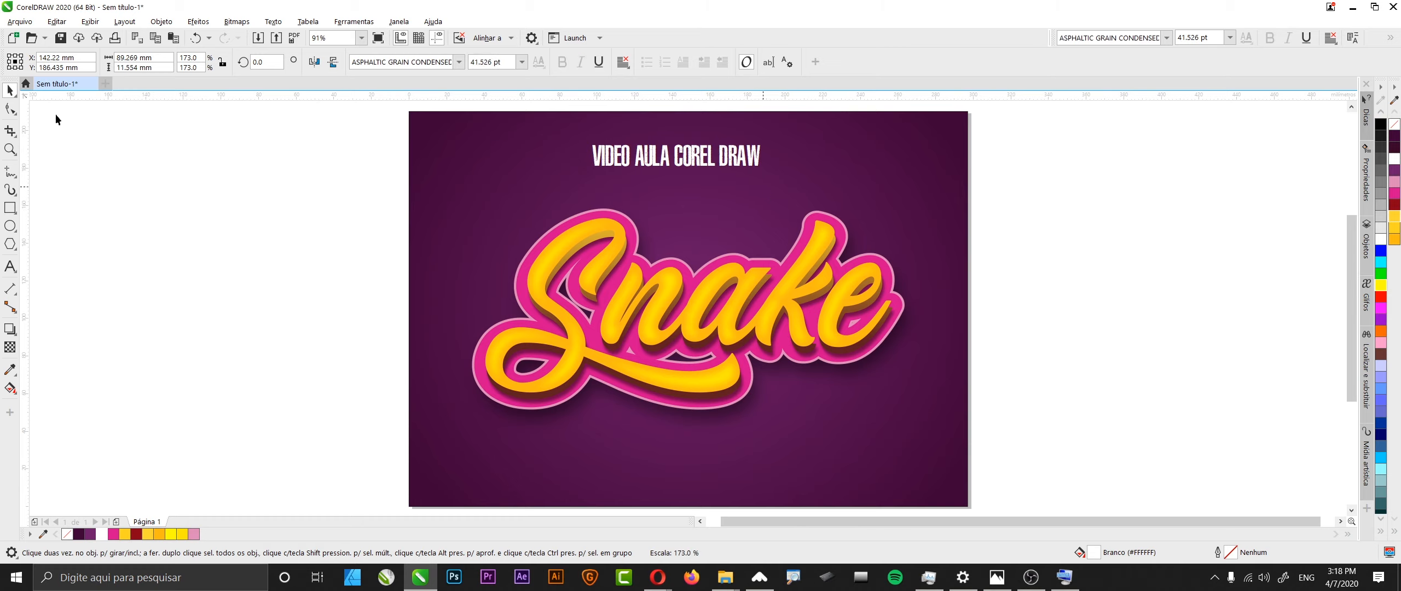
# Step: Widen the letter spacing of the "VIDEO AULA COREL DRAW" heading
pyautogui.click(12, 111)
pyautogui.moveTo(765, 172); pyautogui.dragTo(870, 174)
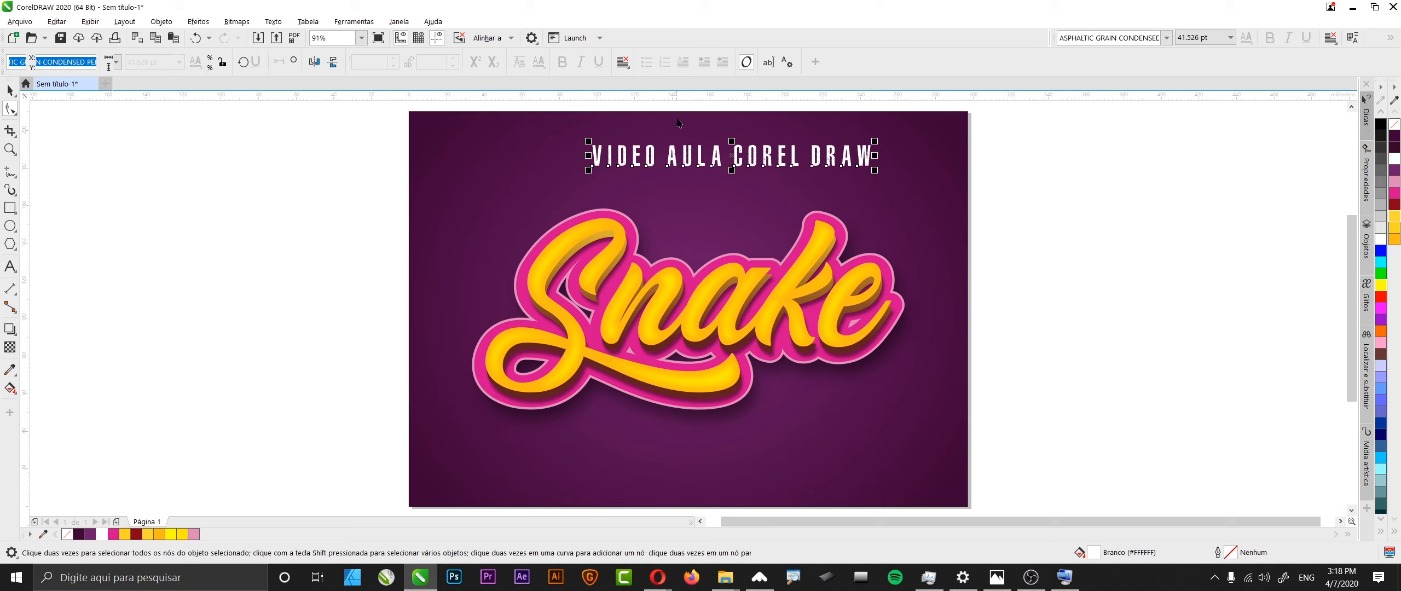
pyautogui.press('space')
# Step: Try centring the heading horizontally on the background, and undo that together with the last letter-spacing change
pyautogui.click(530, 152)
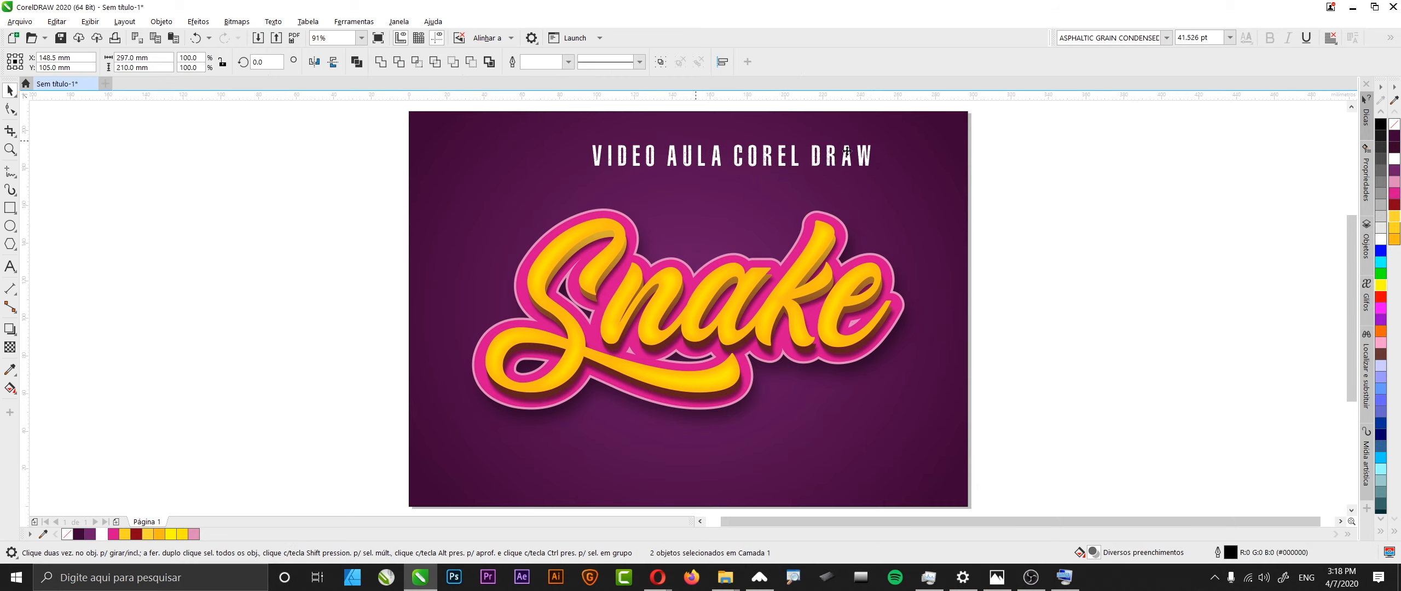
pyautogui.press('c')
pyautogui.click(1128, 202)
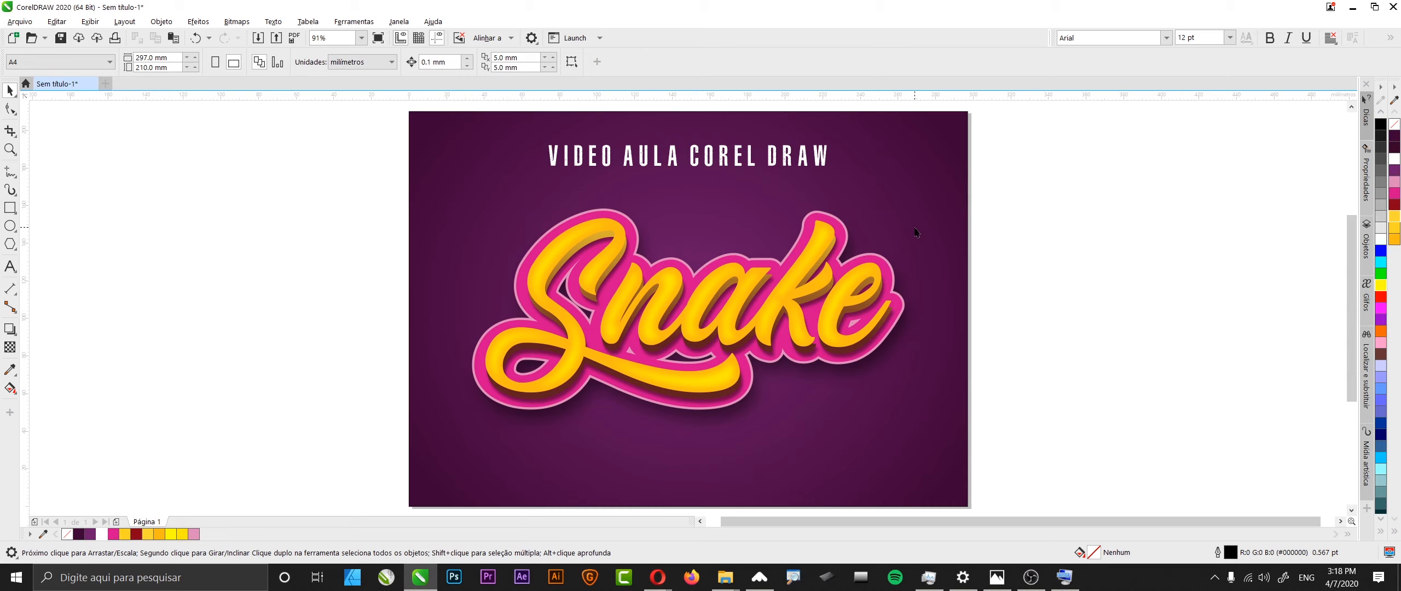
pyautogui.click(747, 161)
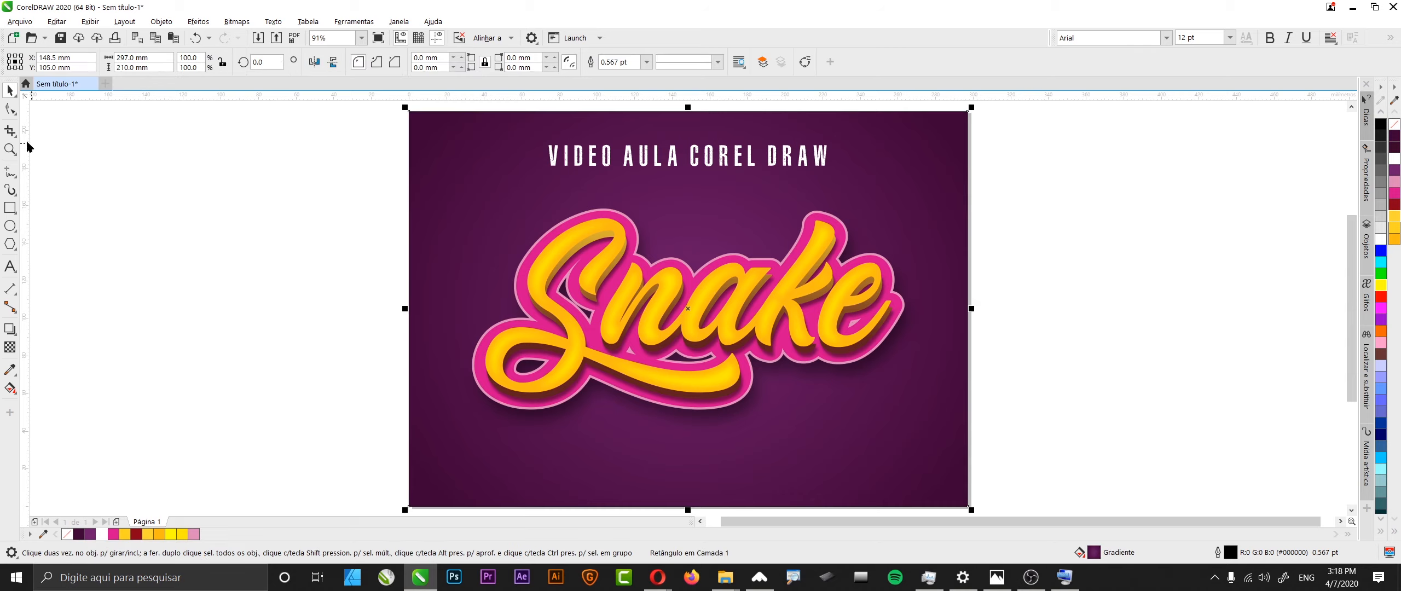
pyautogui.click(123, 197)
pyautogui.hotkey('ctrl', 'z')
pyautogui.hotkey('ctrl', 'z')
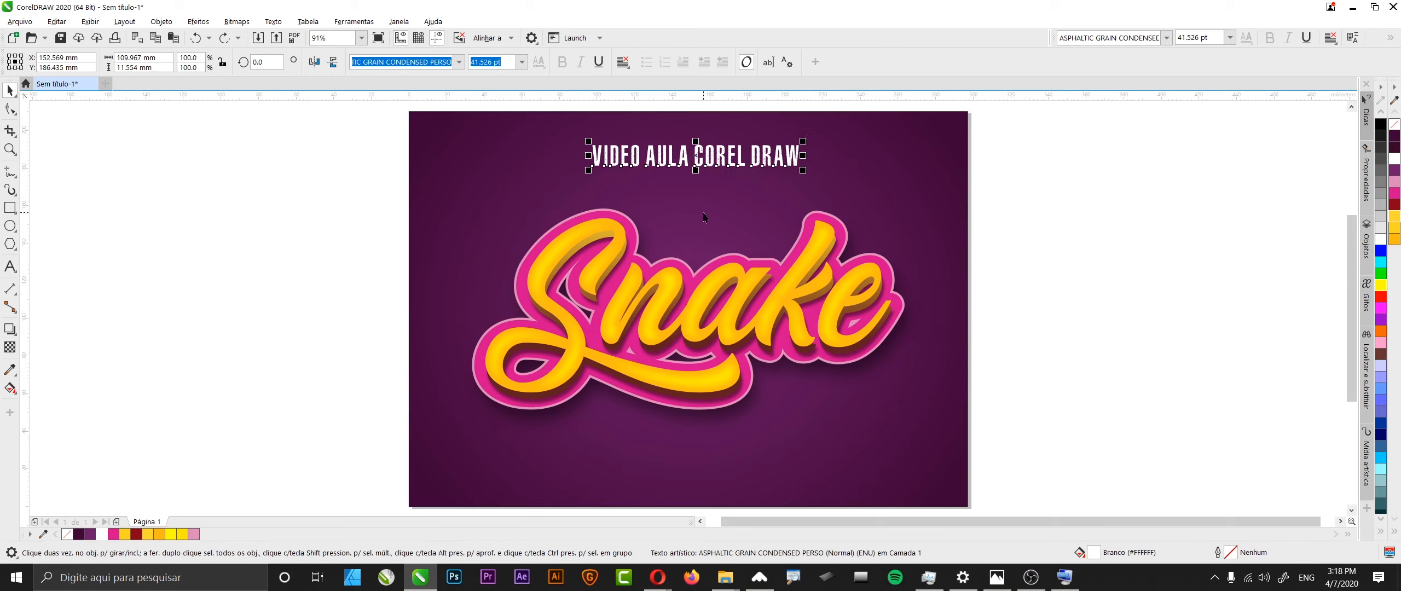
# Step: Enlarge the heading to about 58 pt, centre it horizontally on the purple background and deselect it
pyautogui.moveTo(764, 170); pyautogui.dragTo(828, 195)
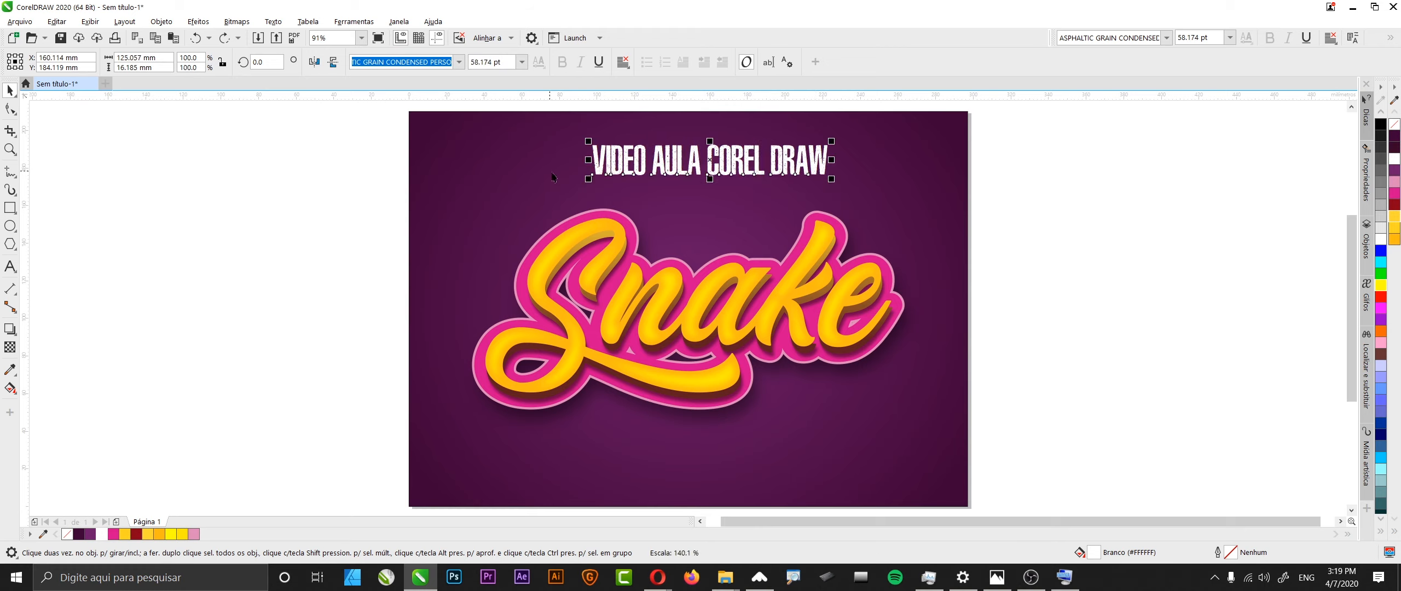
pyautogui.keyDown('shift'); pyautogui.click(536, 152); pyautogui.keyUp('shift')
pyautogui.press('c')
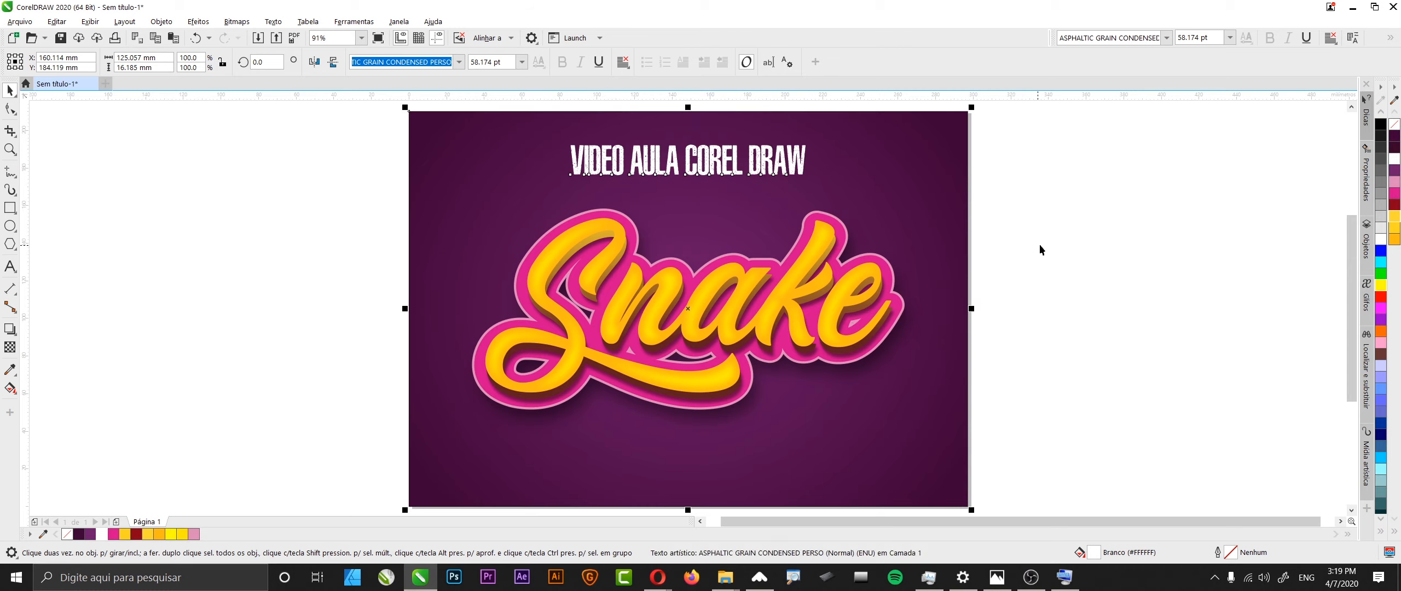
pyautogui.click(1062, 245)
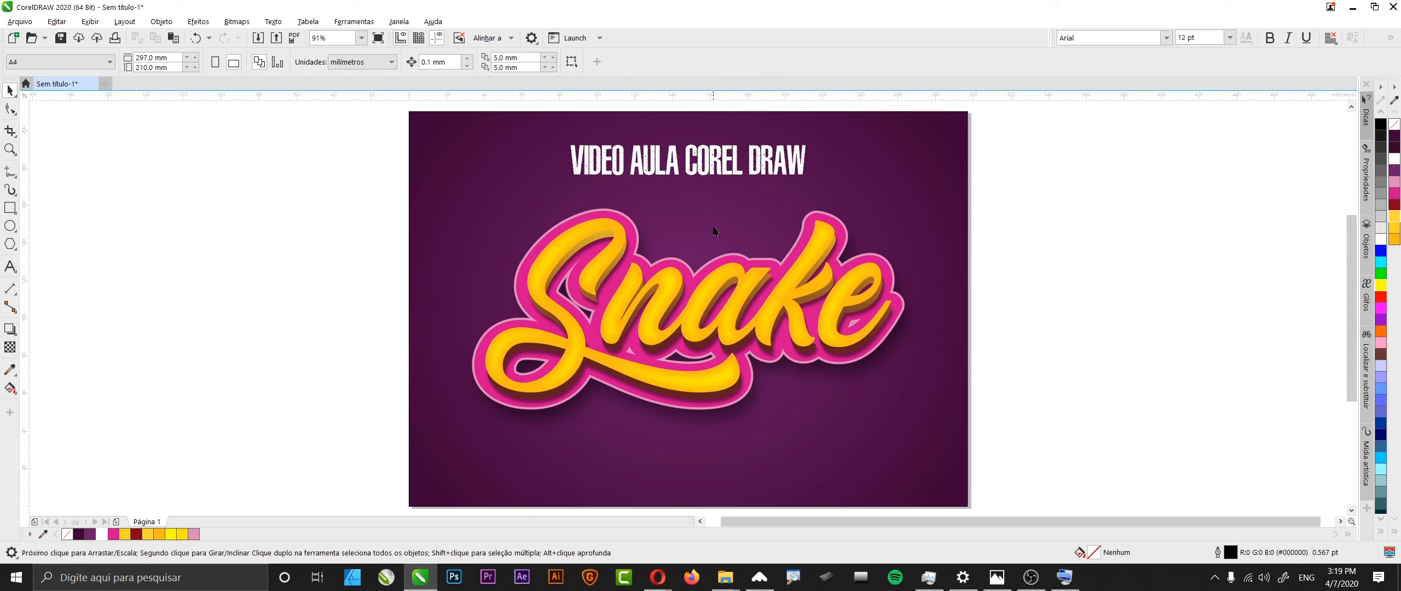
# Step: Duplicate the heading straight down below the Snake lettering, near the page's lower edge
pyautogui.click(704, 170)
pyautogui.moveTo(710, 160)
pyautogui.mouseDown()
pyautogui.moveTo(716, 222)
pyautogui.moveTo(737, 190)
pyautogui.moveTo(754, 307)
pyautogui.moveTo(755, 466)
pyautogui.mouseUp()
pyautogui.click(704, 165)
pyautogui.click(1085, 231)
pyautogui.click(753, 164)
pyautogui.rightClick(755, 465)
# Step: Replace the text of the lower heading copy with "COREL SNAKE"
pyautogui.doubleClick(732, 465)
pyautogui.hotkey('ctrl', 'a')
pyautogui.write('C')
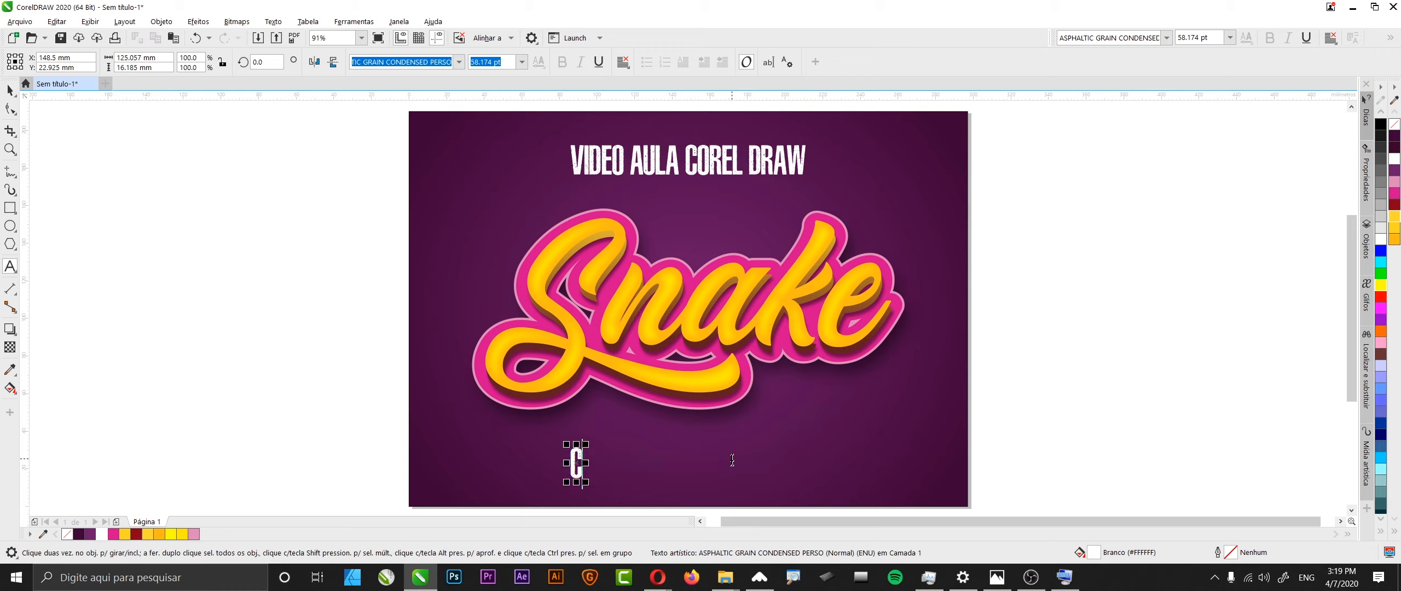
pyautogui.write('OREL SNAKE')
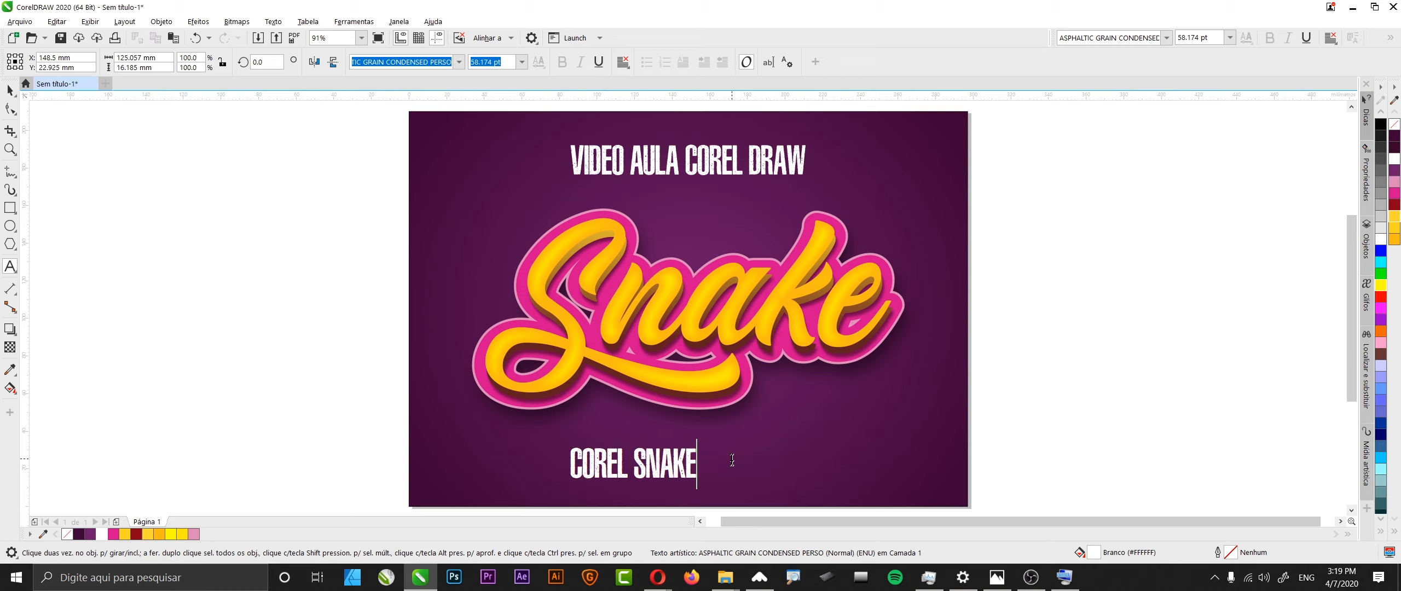
# Step: Insert "CHANNEL" before "COREL SNAKE" in the lower heading and centre the heading horizontally on the purple background
pyautogui.click(573, 464)
pyautogui.write('CHANNEL')
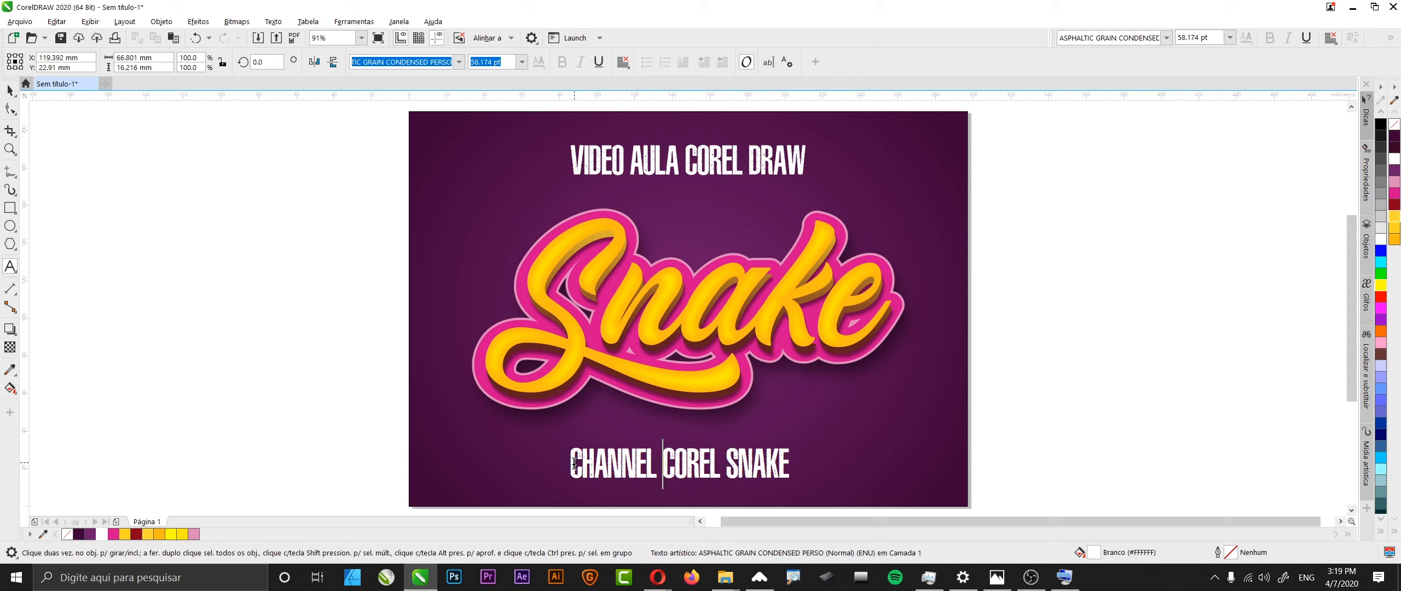
pyautogui.click(8, 89)
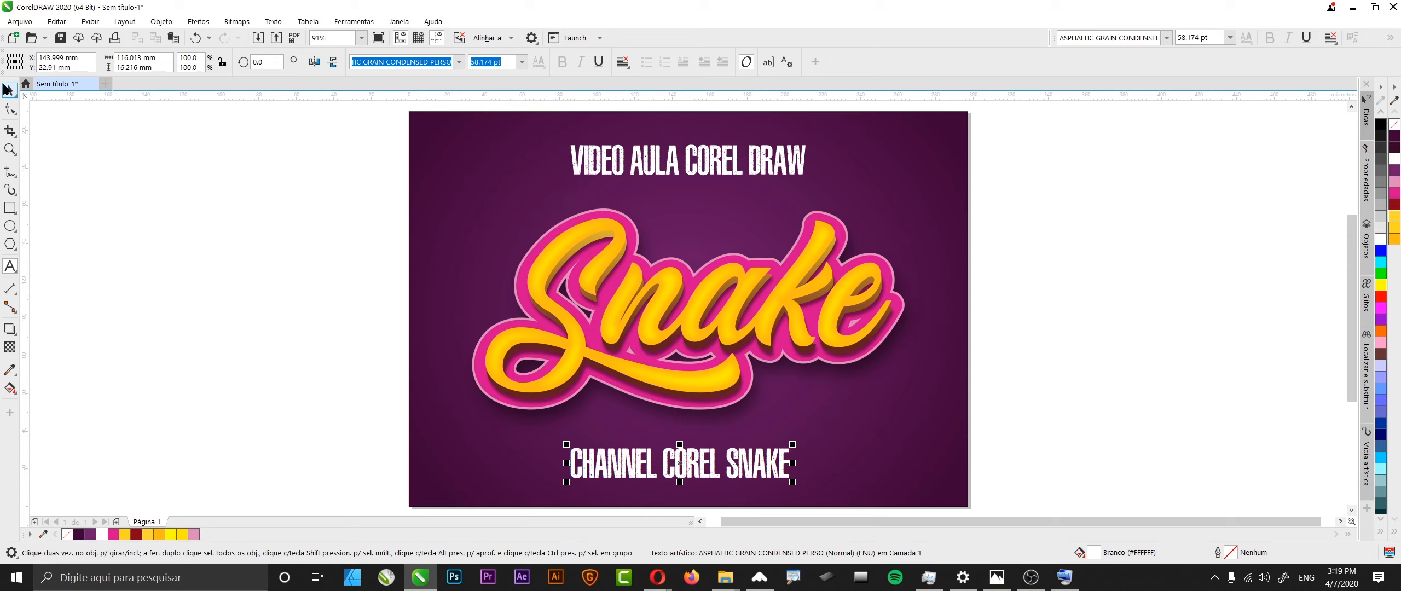
pyautogui.keyDown('shift'); pyautogui.click(510, 464); pyautogui.keyUp('shift')
pyautogui.press('c')
pyautogui.click(1096, 436)
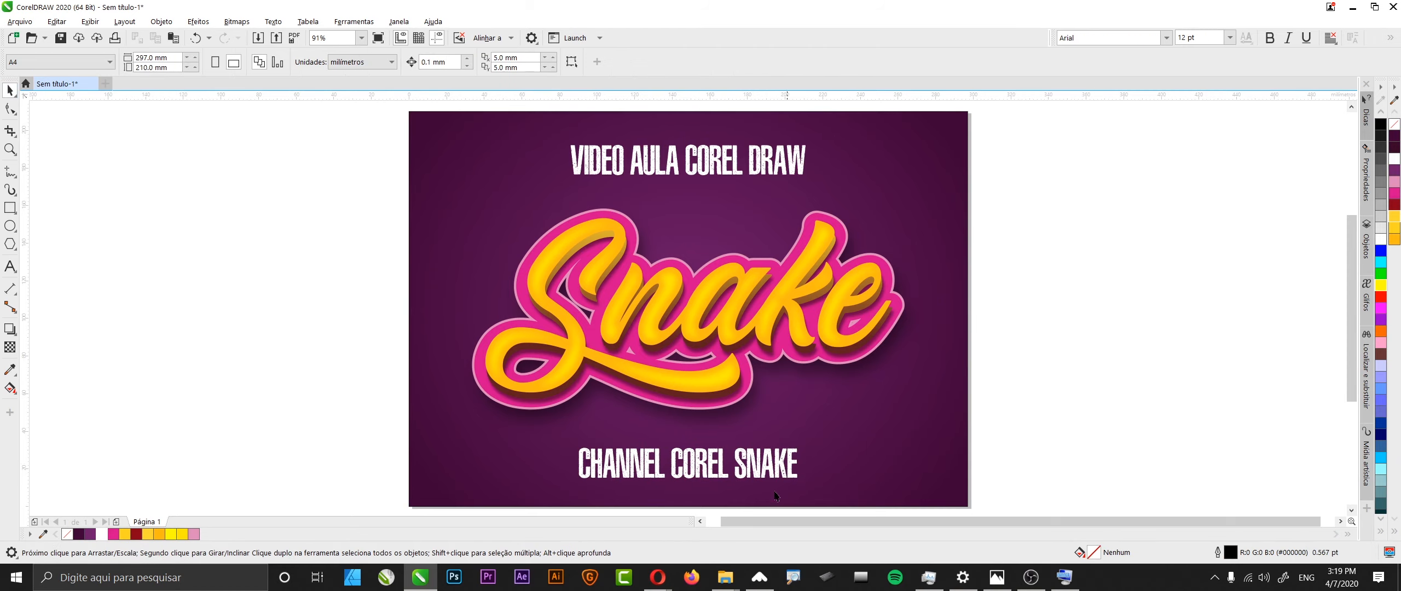
# Step: Shrink the lower heading to about 24 pt and spread its letters widely apart
pyautogui.click(759, 475)
pyautogui.hotkey('ctrl', 't')
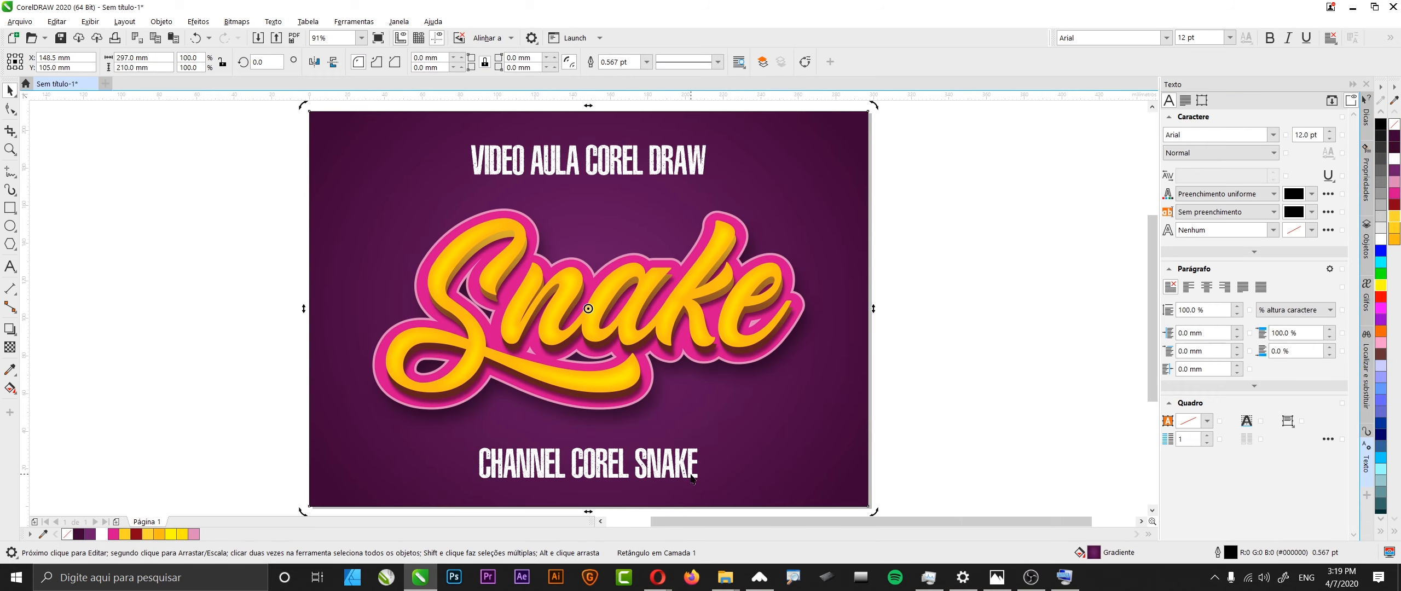
pyautogui.moveTo(702, 482); pyautogui.dragTo(656, 475)
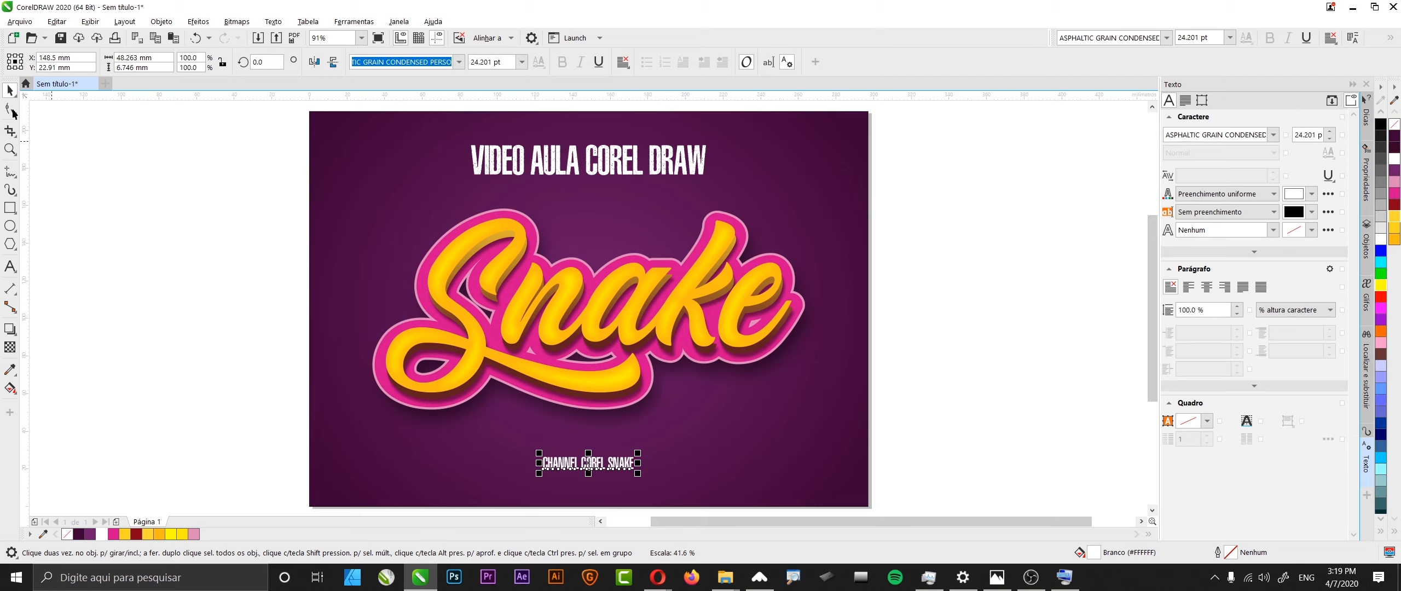
pyautogui.click(12, 111)
pyautogui.moveTo(639, 474); pyautogui.dragTo(774, 473)
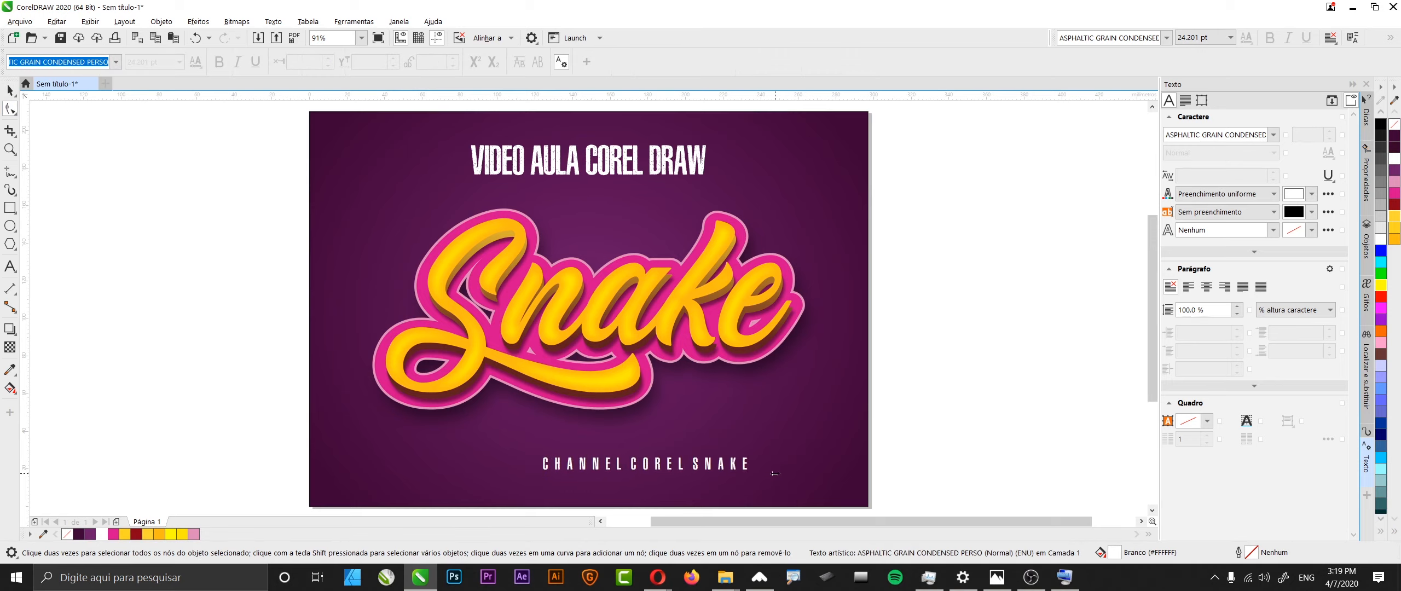
# Step: Centre the letter-spaced lower heading horizontally on the background, deselect it and close the text settings
pyautogui.click(10, 91)
pyautogui.hotkey('ctrl', 'a')
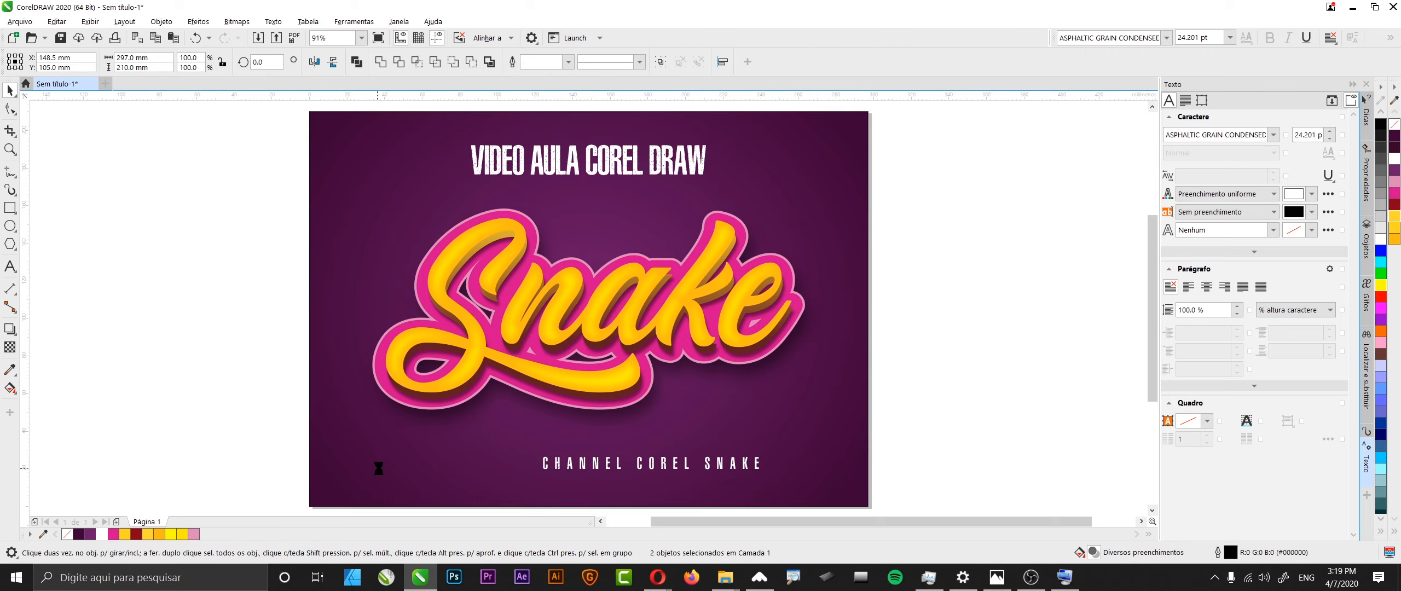
pyautogui.press('e')
pyautogui.click(1035, 416)
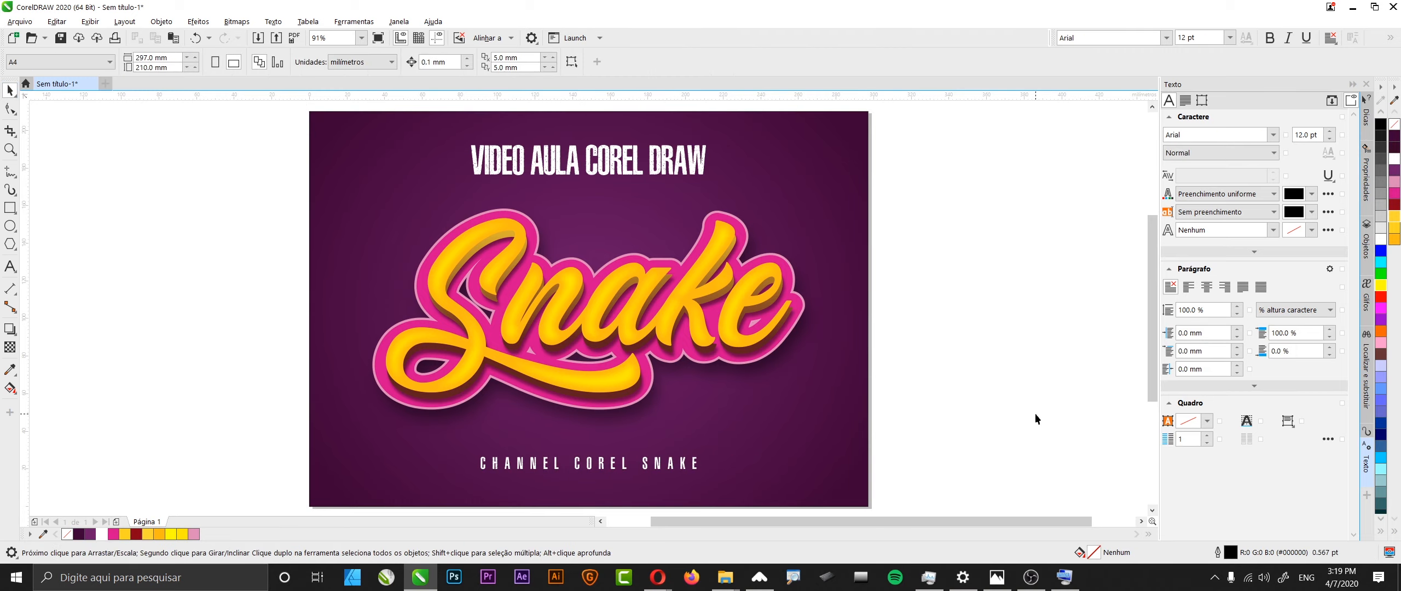
pyautogui.click(1350, 83)
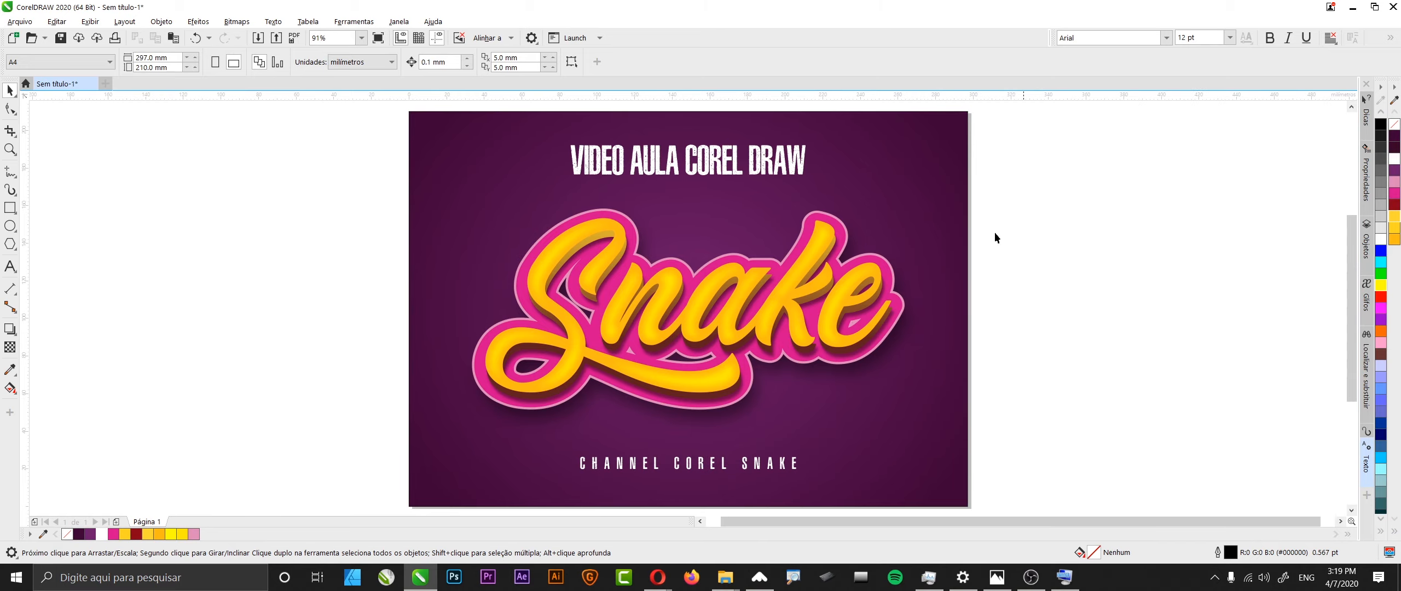
# Step: Shrink the "VIDEO AULA COREL DRAW" heading to about 48 pt around its centre
pyautogui.click(722, 159)
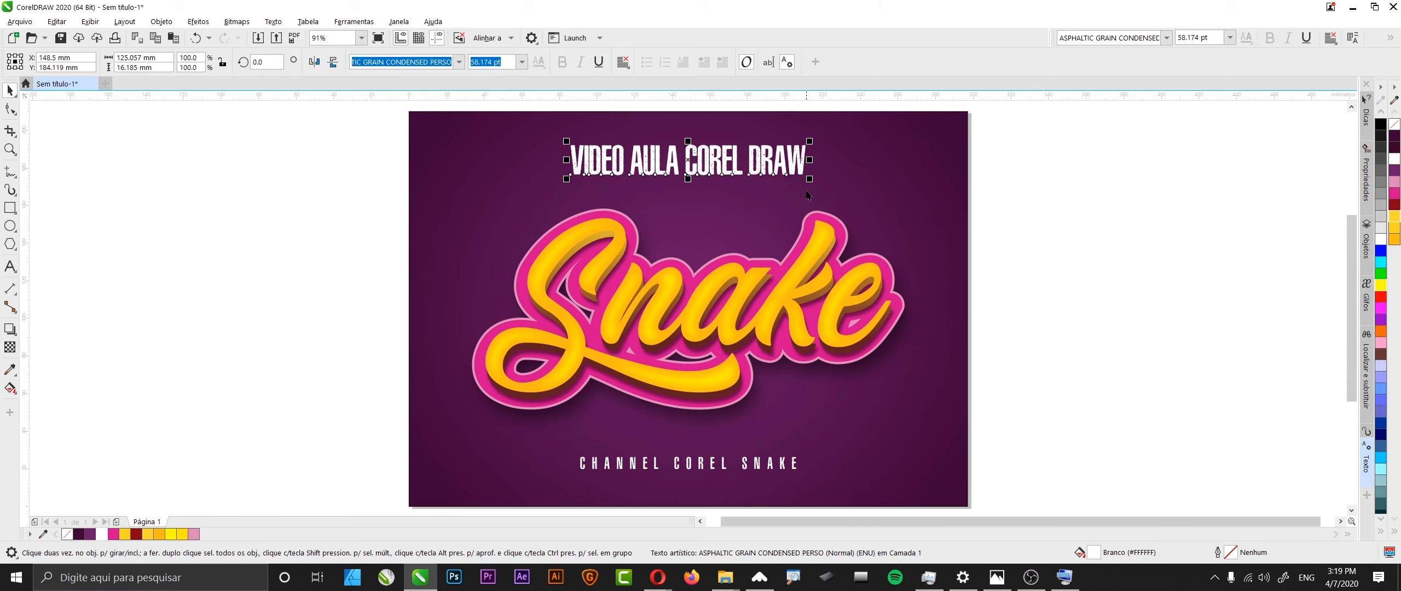
pyautogui.moveTo(809, 179); pyautogui.dragTo(790, 177)
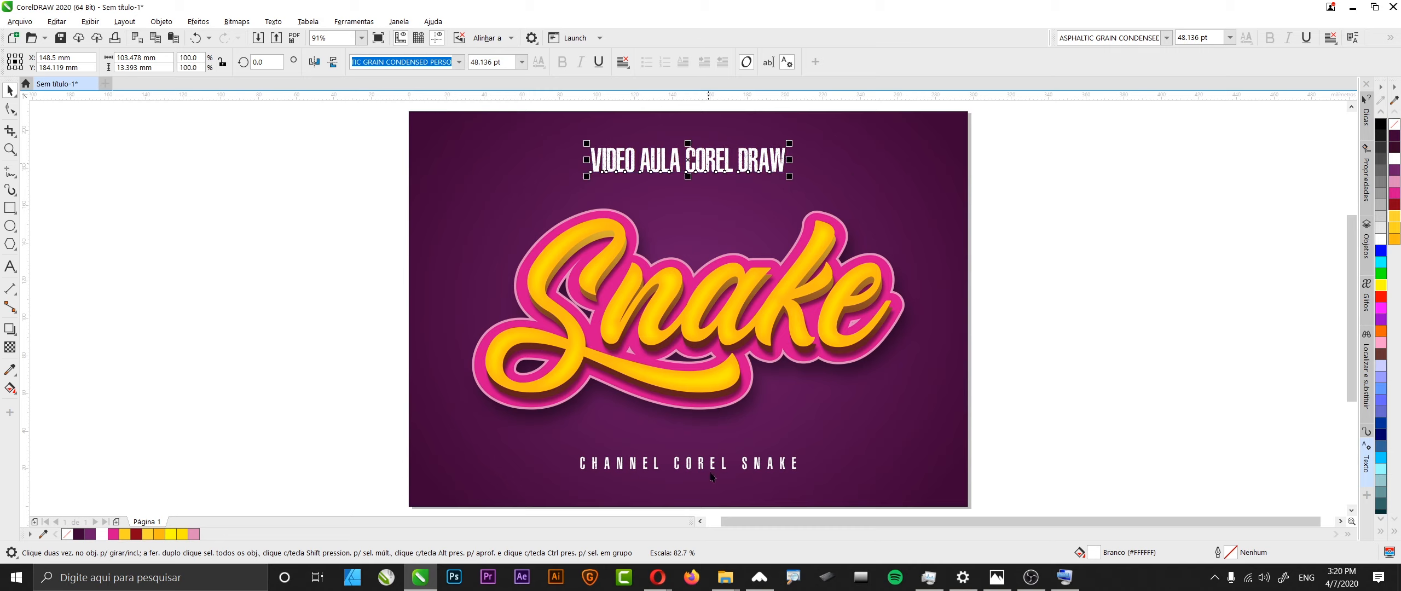
pyautogui.click(1145, 297)
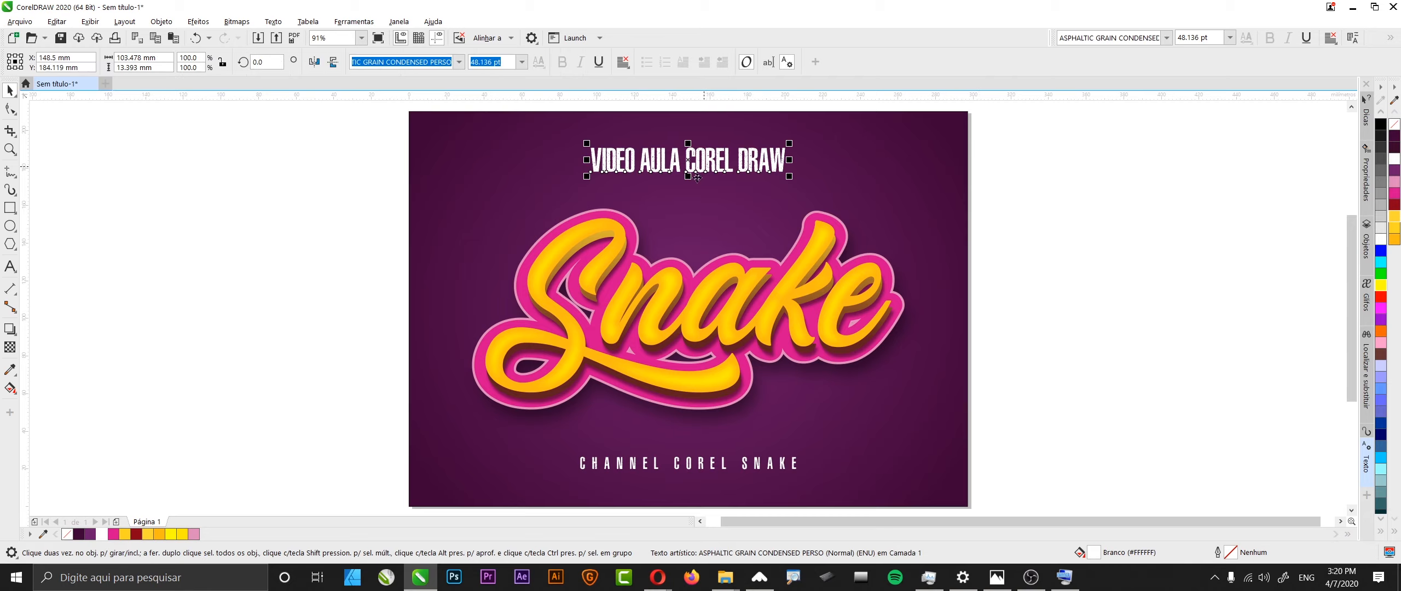
# Step: Enlarge the purple background rectangle around its centre to about 882 × 624 mm, well beyond the page
pyautogui.click(439, 229)
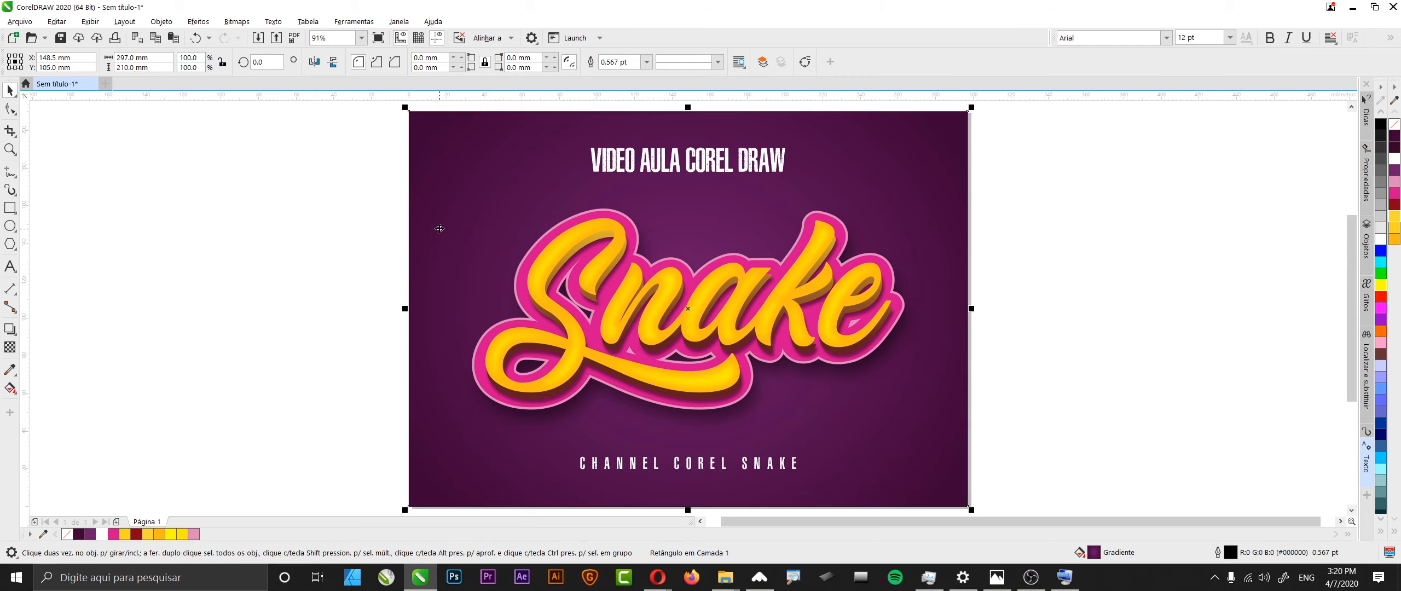
pyautogui.scroll(-2, 536, 266)
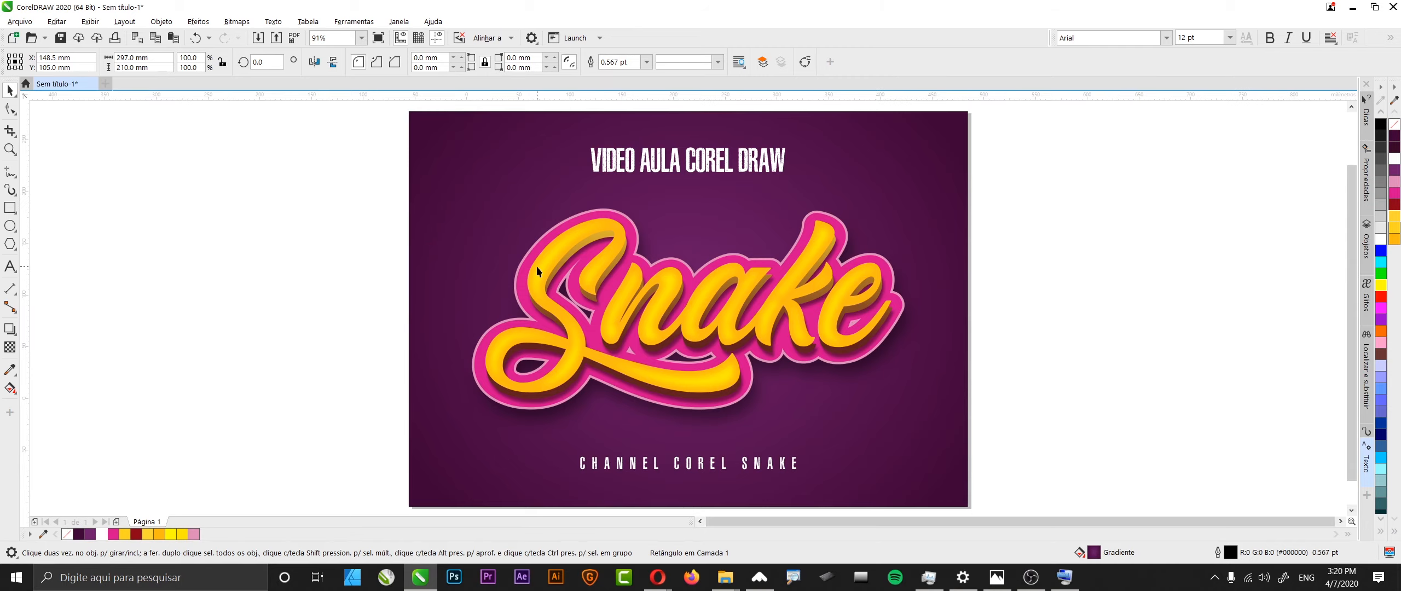
pyautogui.scroll(-1, 479, 211)
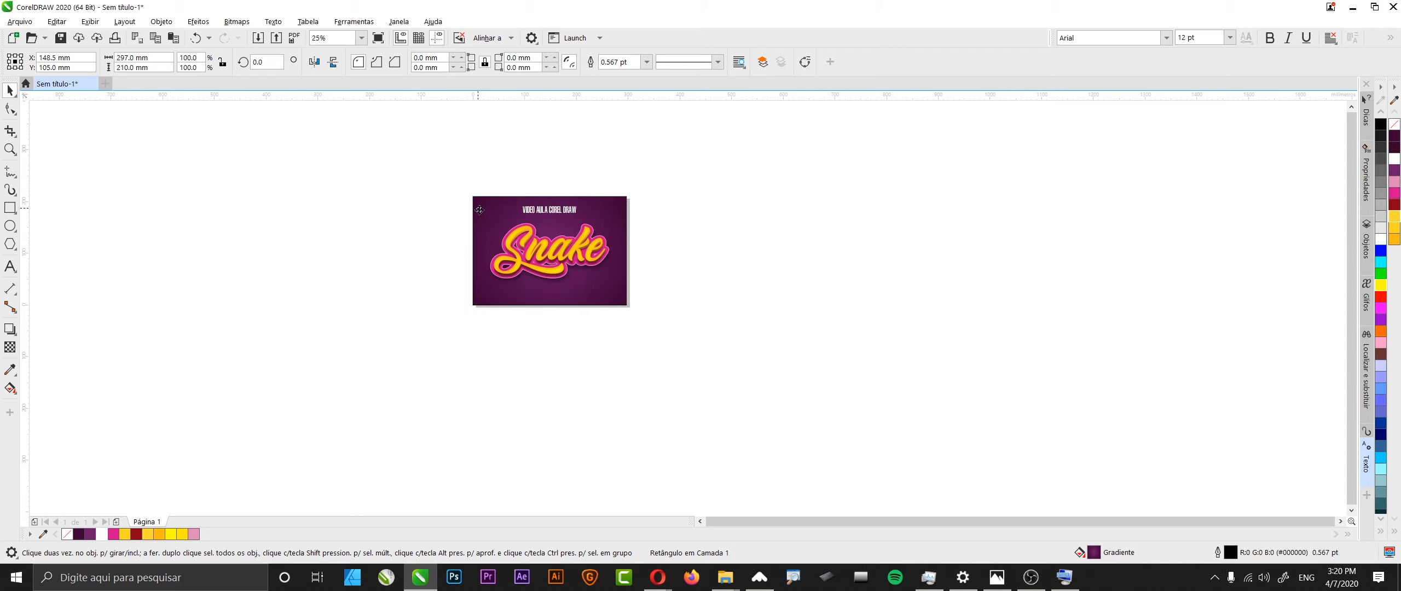
pyautogui.click(407, 196)
pyautogui.click(475, 200)
pyautogui.moveTo(469, 194); pyautogui.dragTo(255, 142)
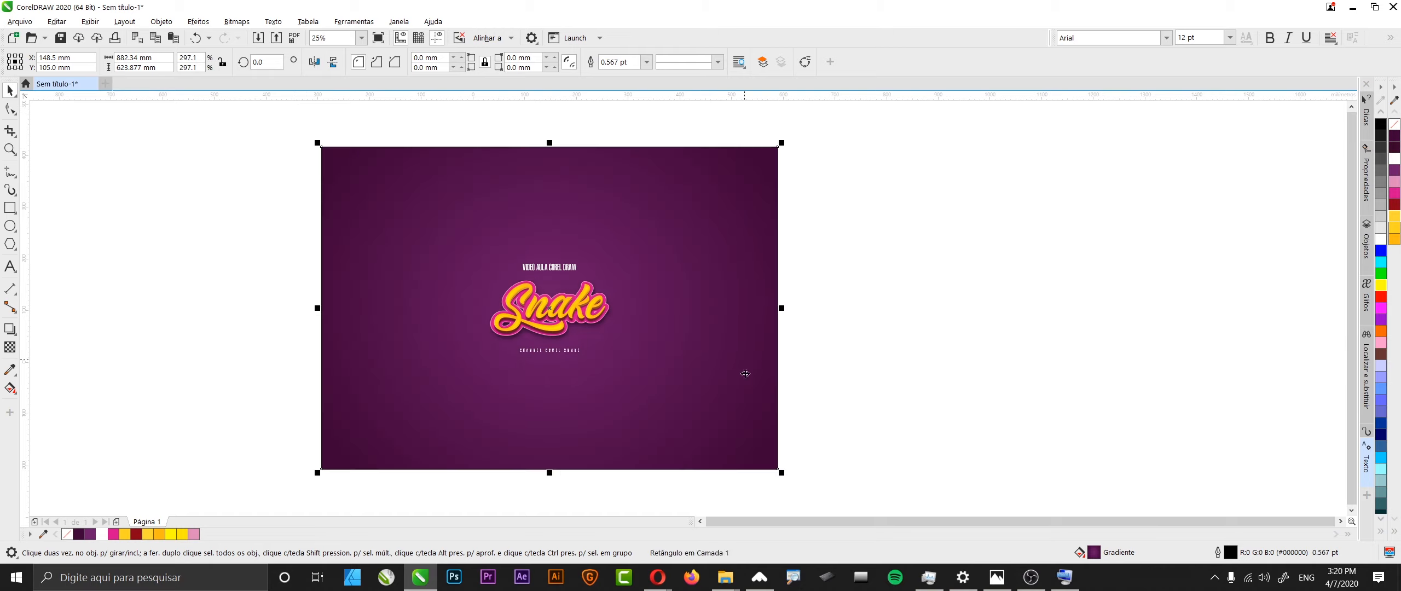
# Step: Try removing and restoring the enlarged background and sending it behind the artwork, and undo that reordering
pyautogui.press('Delete')
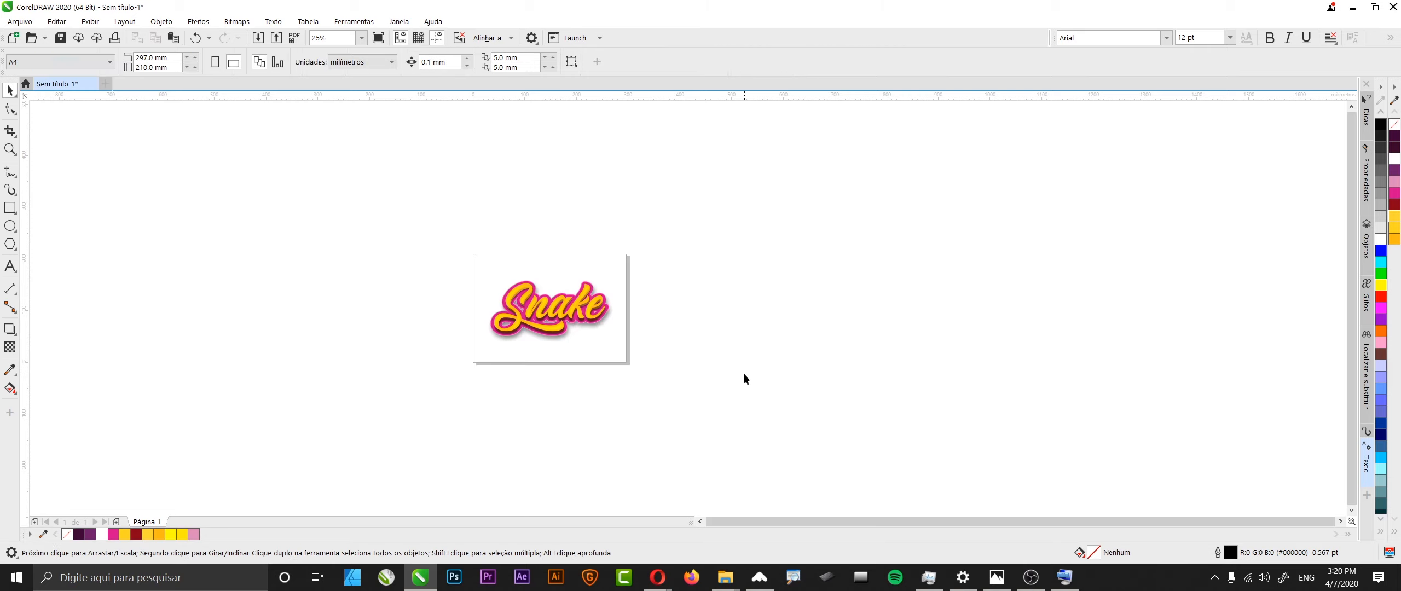
pyautogui.press('F4')
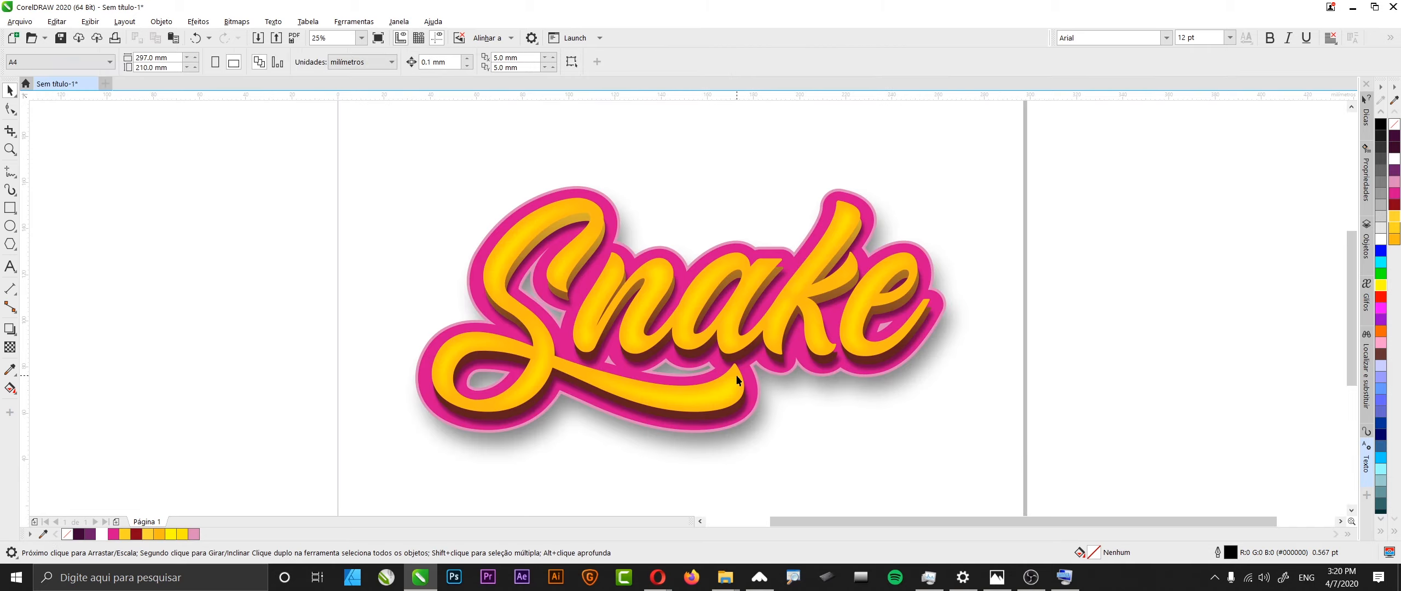
pyautogui.hotkey('ctrl', 'z')
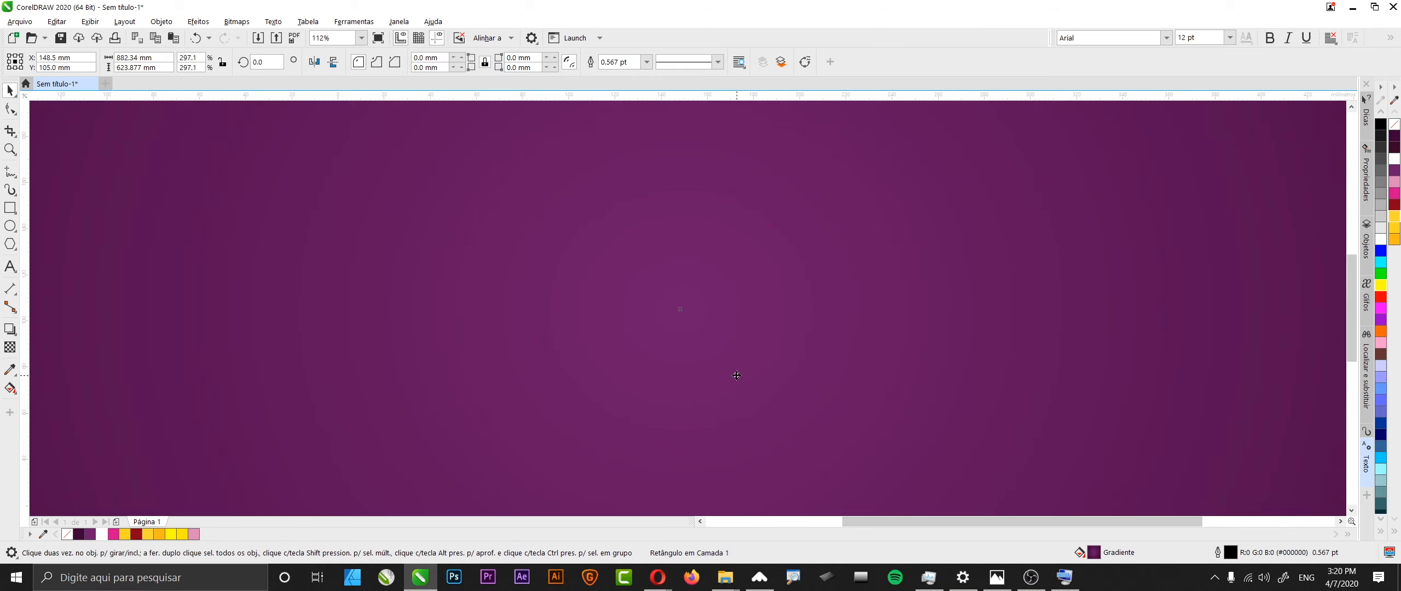
pyautogui.hotkey('shift', 'pagedown')
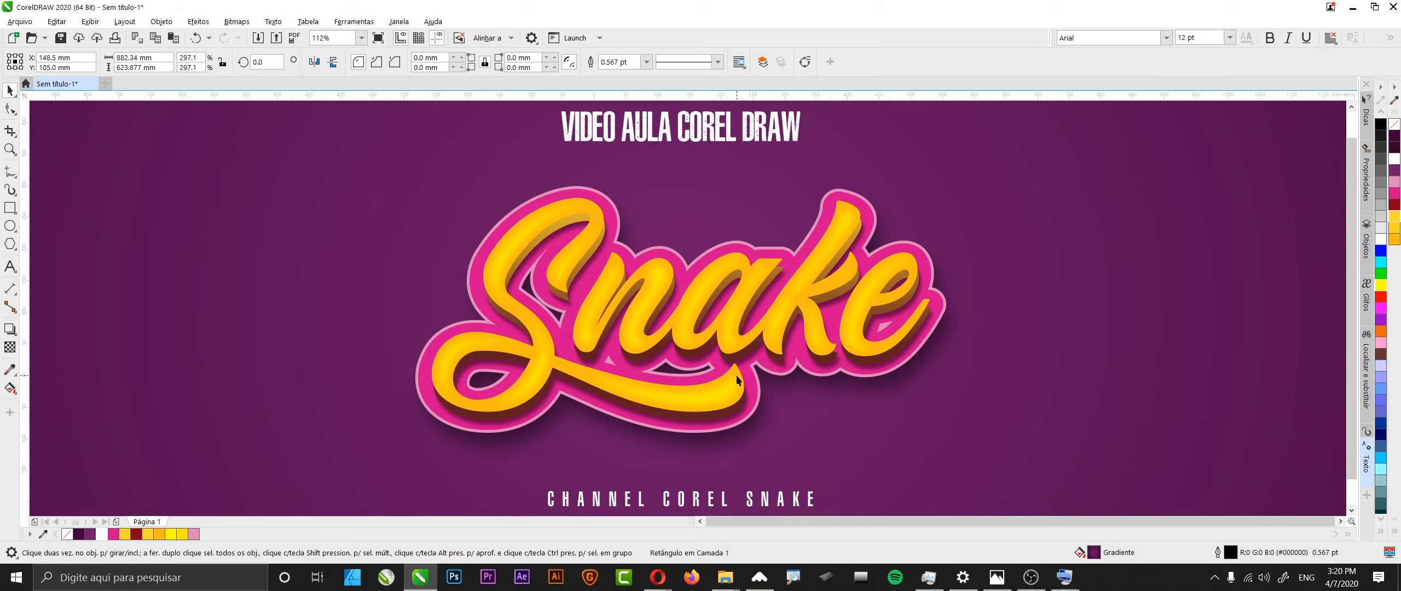
pyautogui.press('F4')
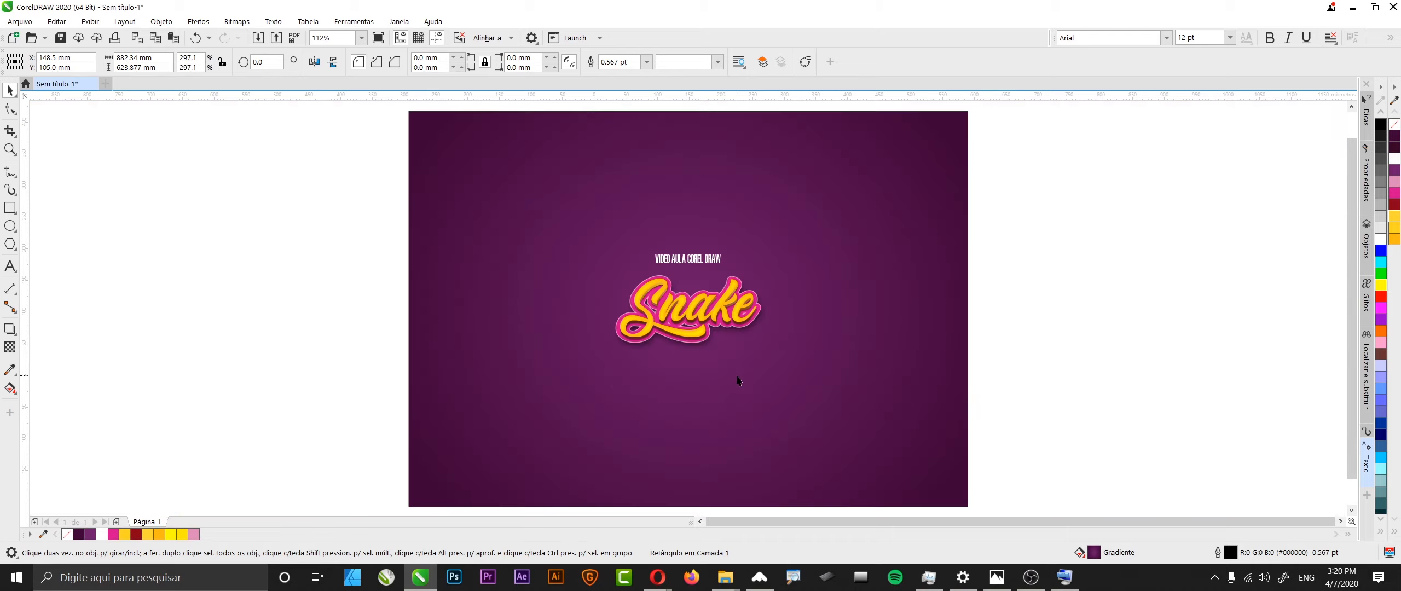
pyautogui.hotkey('ctrl', 'z')
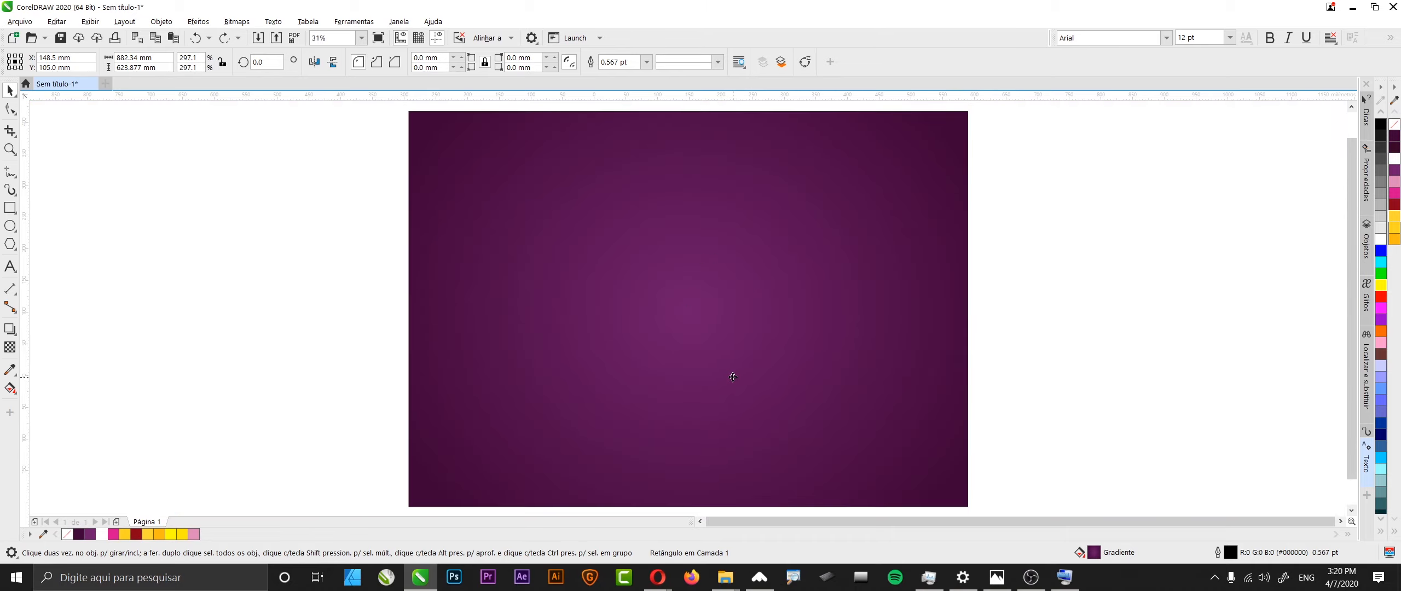
# Step: Delete the enlarged background to fit the view to the lettering, restore the background and send it behind all artwork
pyautogui.press('Delete')
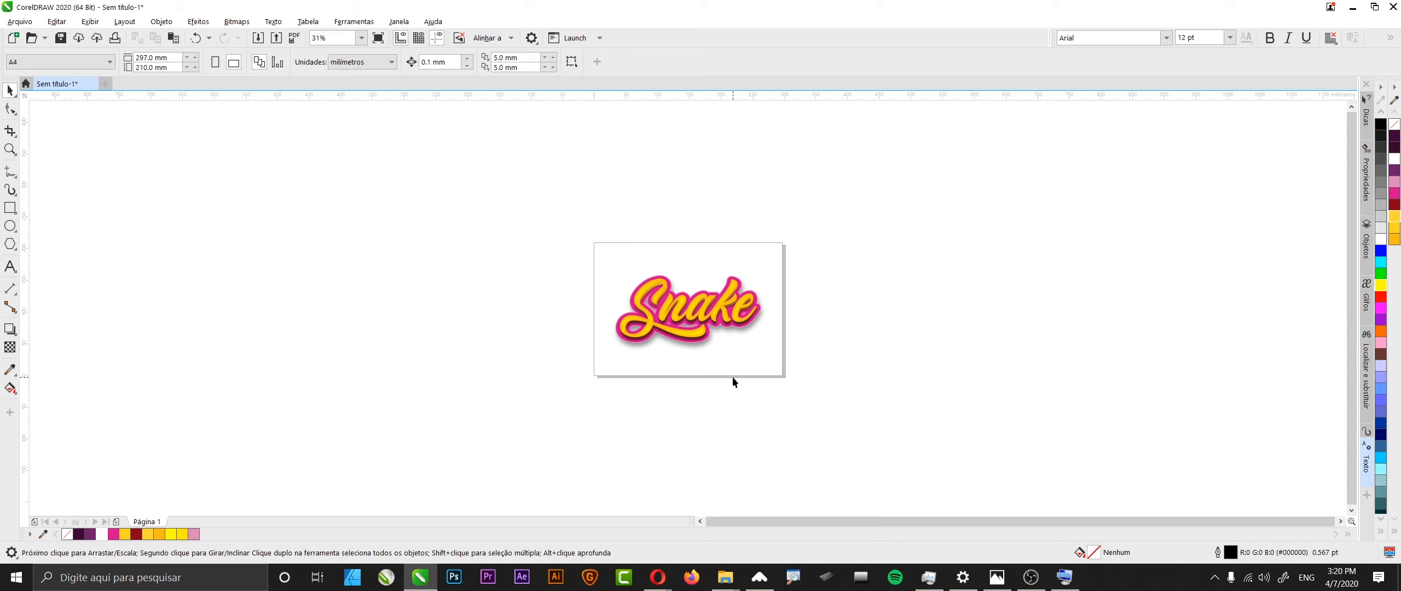
pyautogui.press('F4')
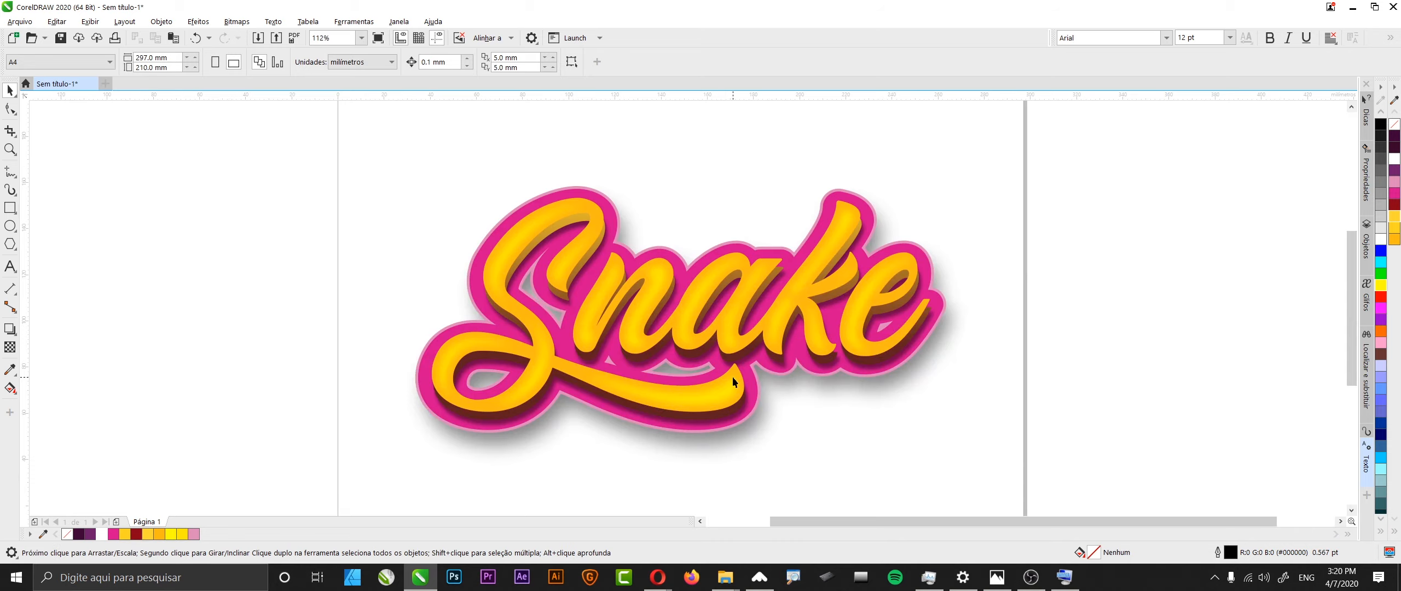
pyautogui.hotkey('ctrl', 'z')
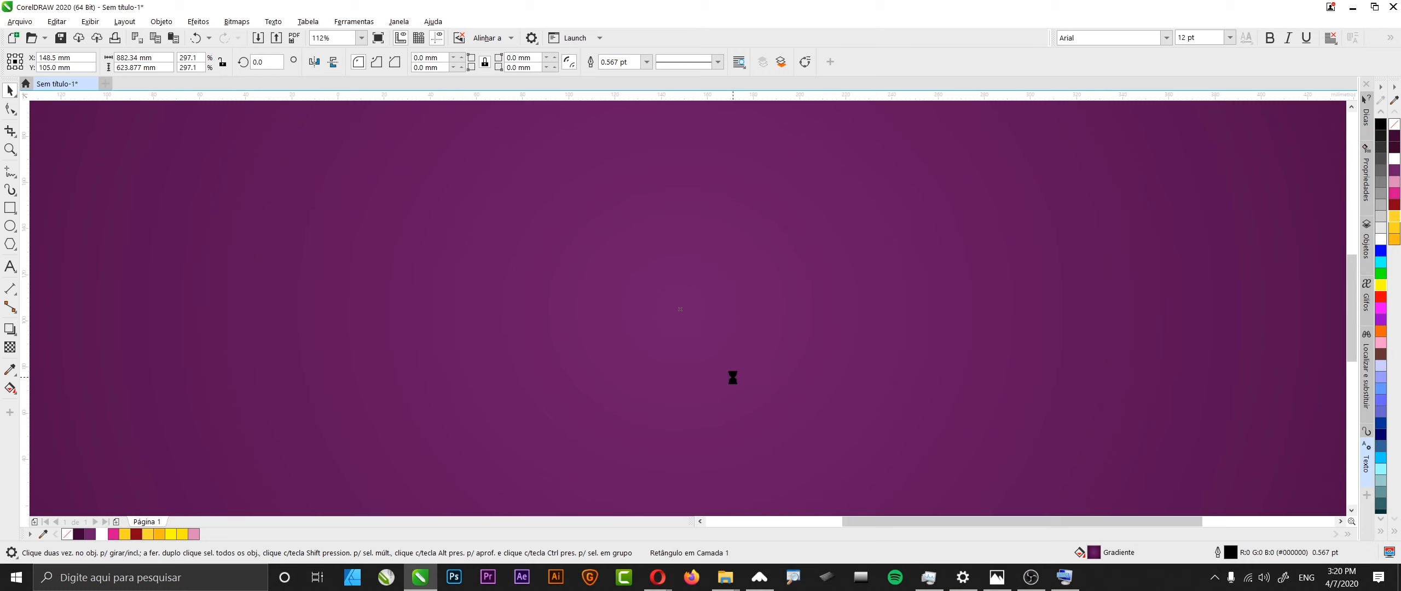
pyautogui.hotkey('shift', 'pagedown')
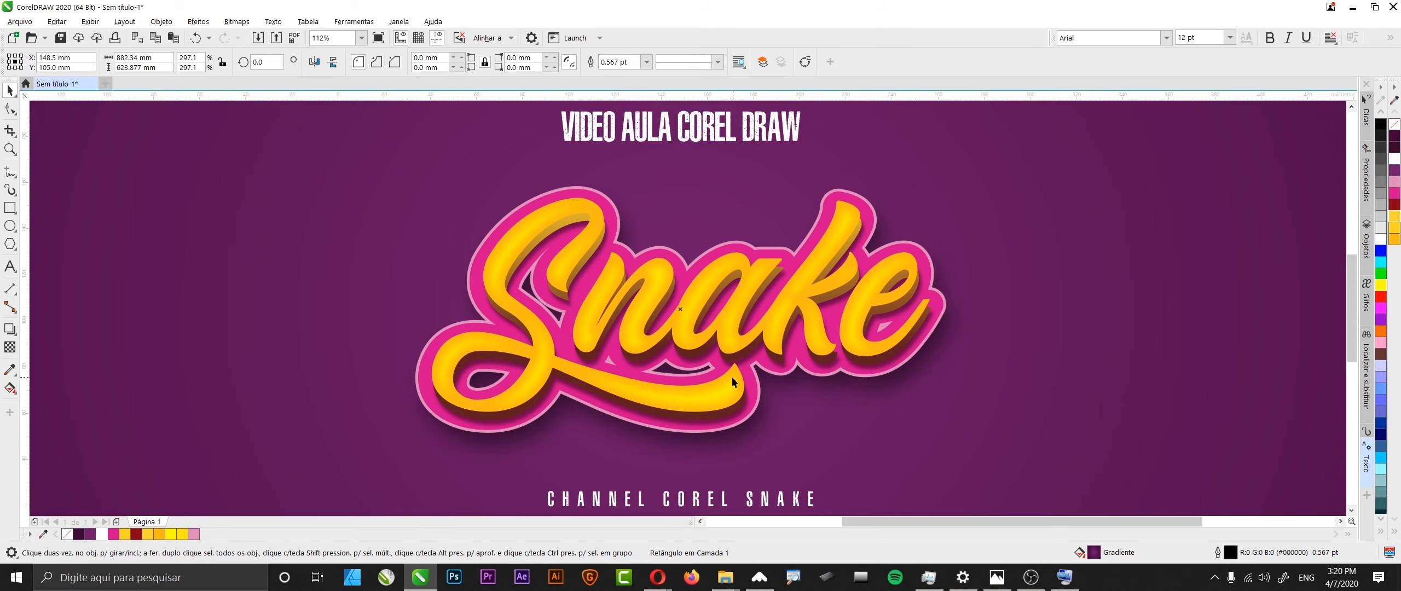
# Step: Preview the Snake artwork full screen and return to editing
pyautogui.click(378, 39)
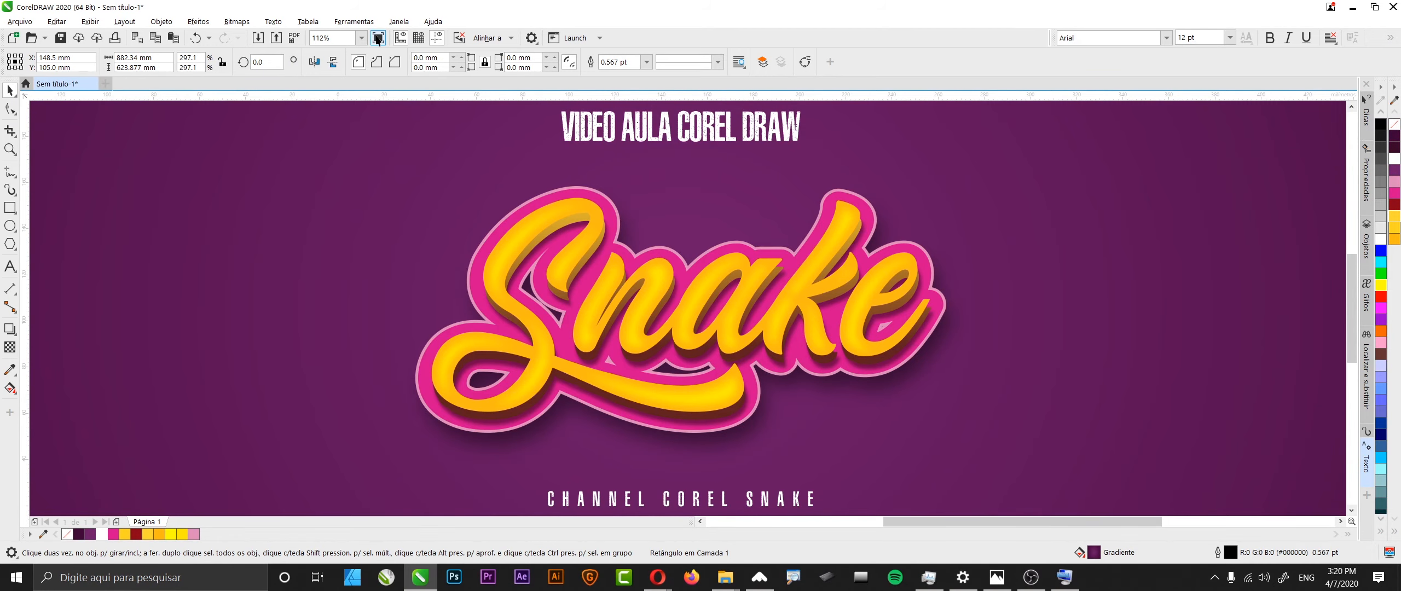
pyautogui.click(377, 39)
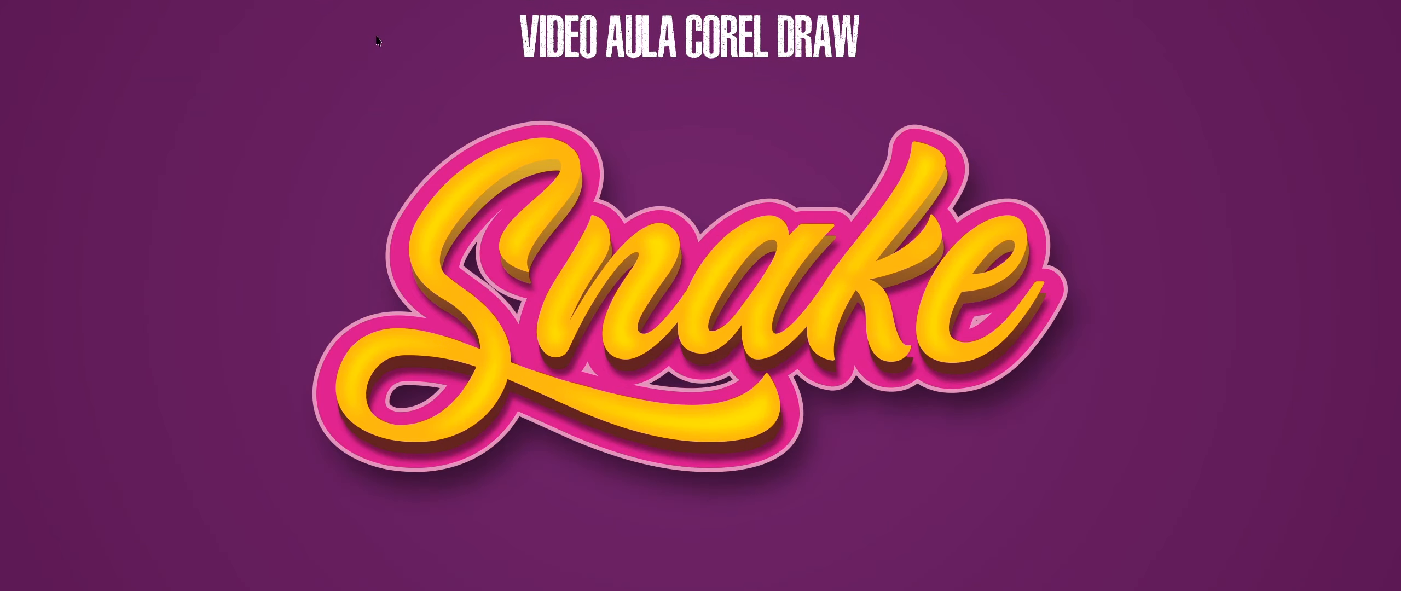
pyautogui.click(670, 313)
# Step: Delete the headings above and below the Snake lettering and preview the artwork full screen
pyautogui.click(641, 141)
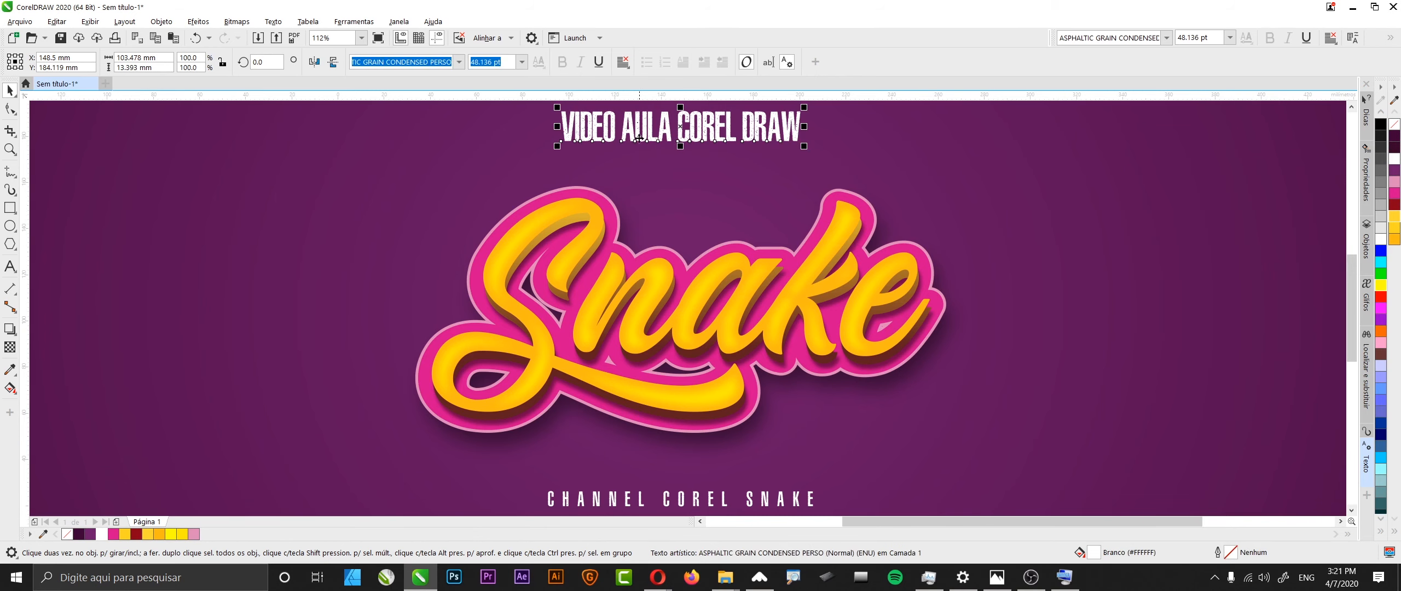
pyautogui.press('Delete')
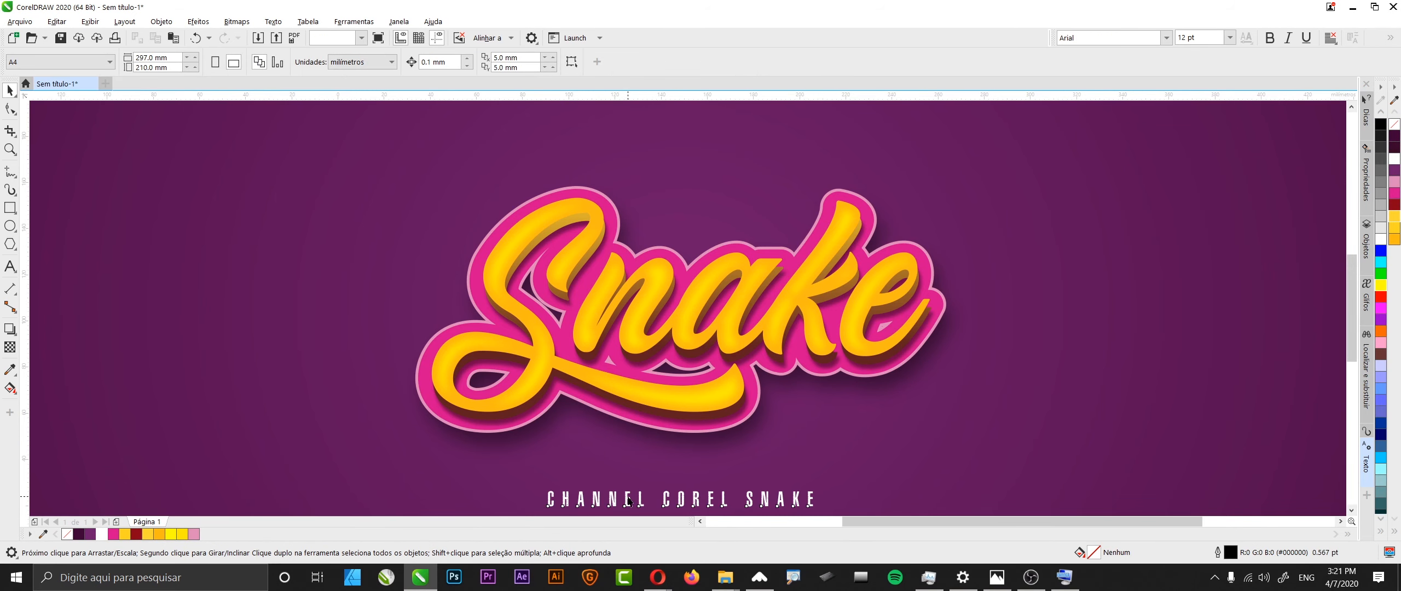
pyautogui.click(378, 38)
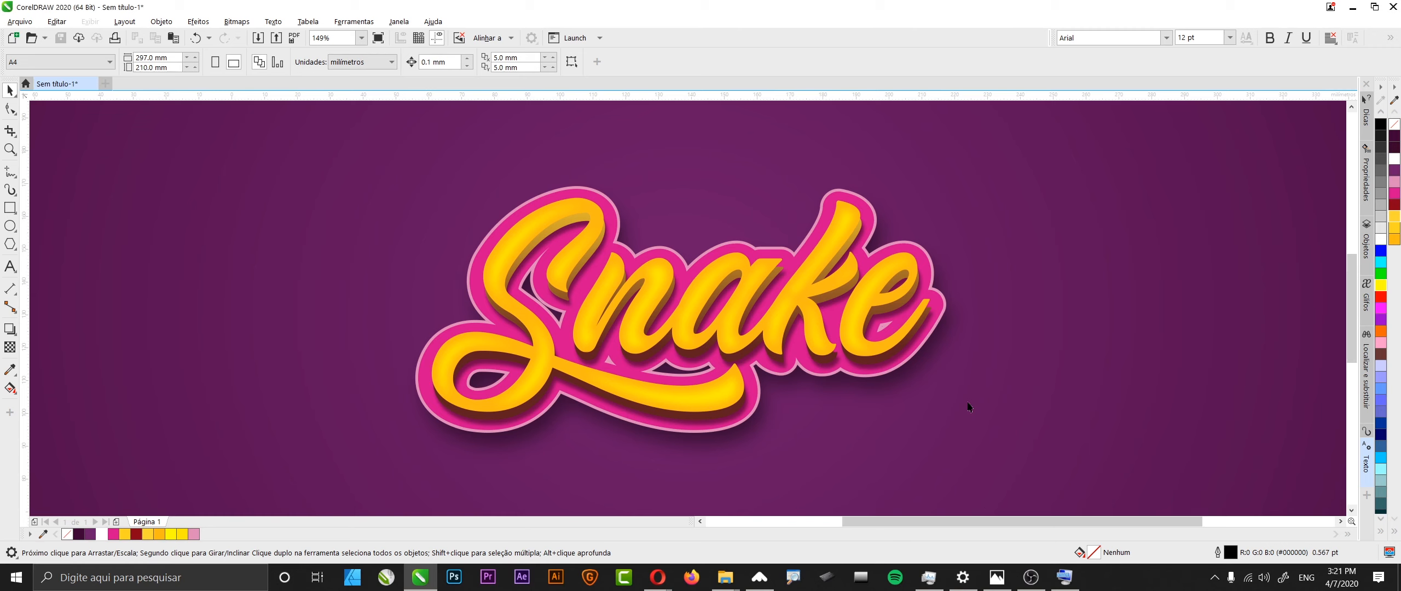
# Step: Break apart the outer effect group around the Snake lettering and select the light pink outer contour curve
pyautogui.click(650, 438)
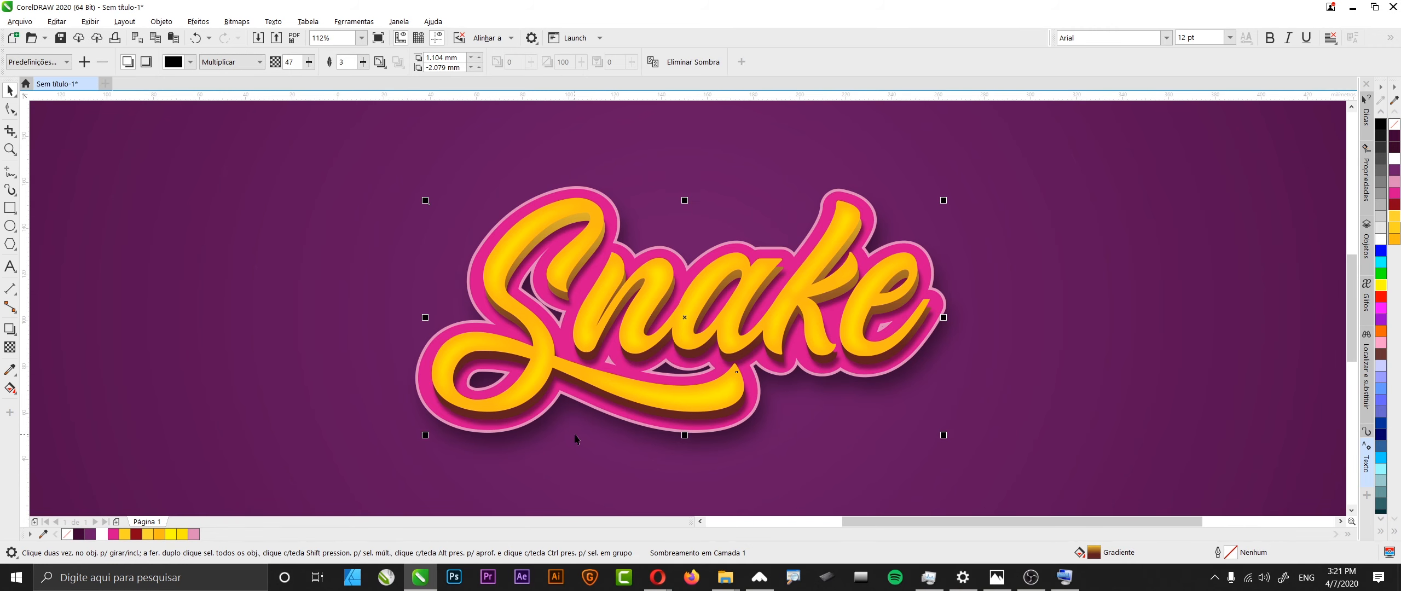
pyautogui.click(416, 382)
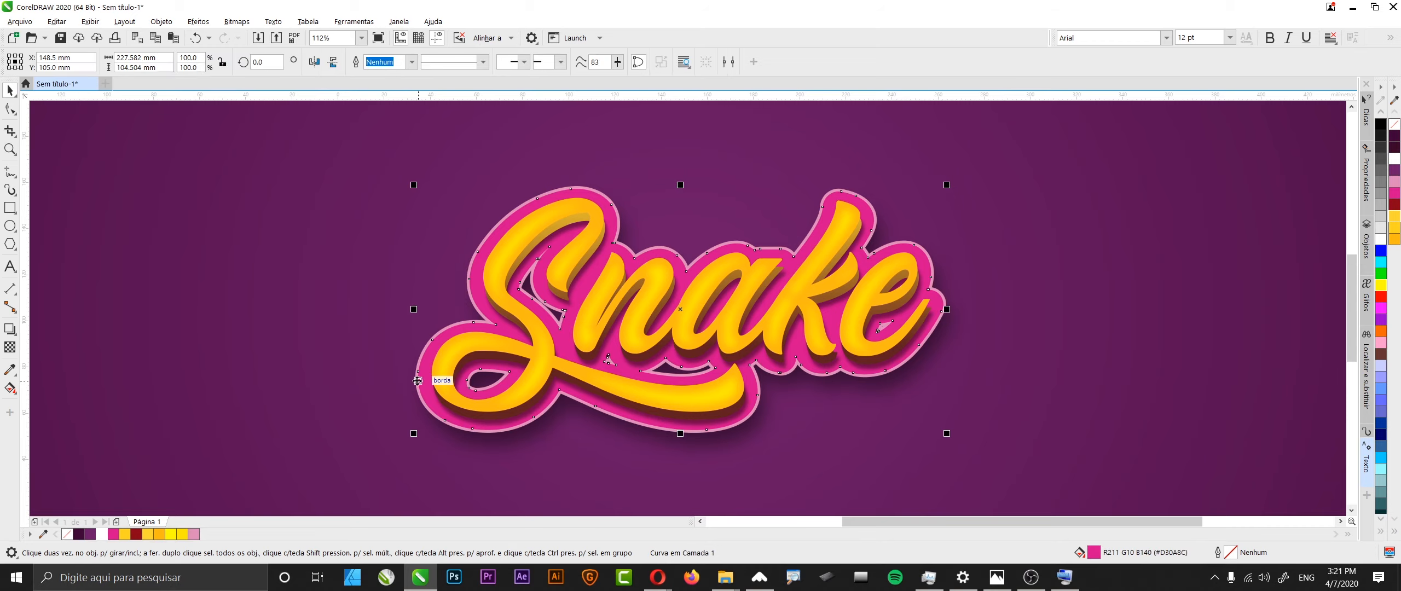
pyautogui.click(417, 382)
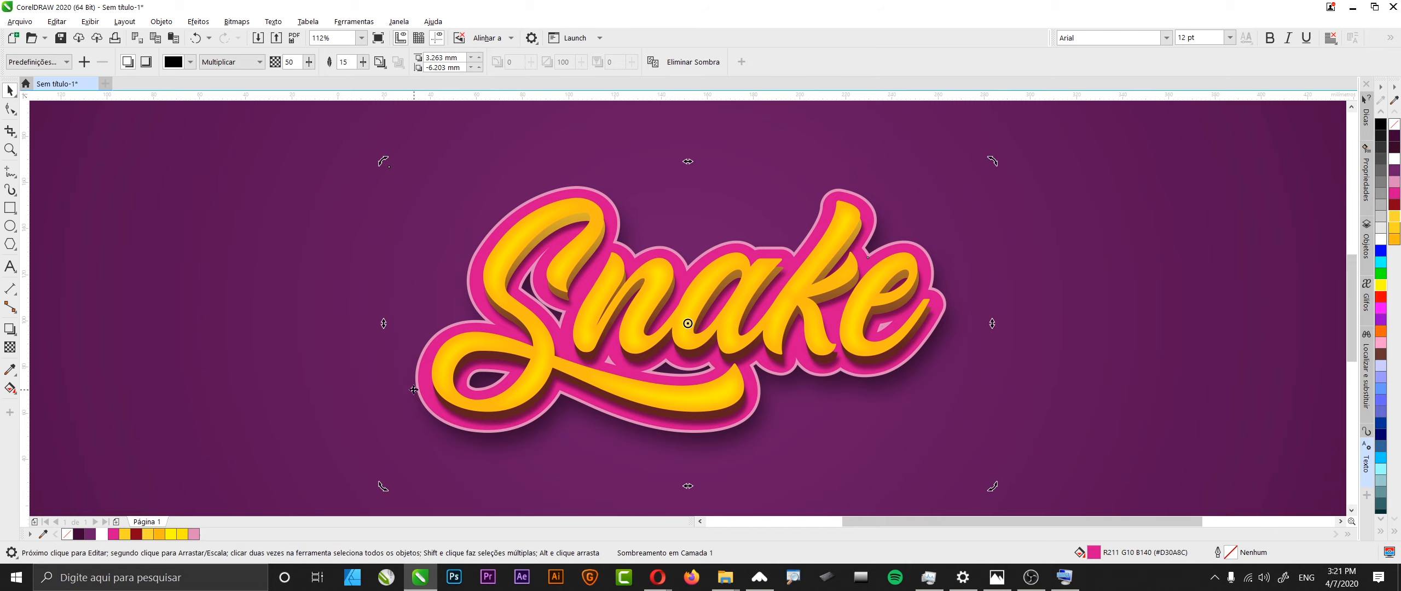
pyautogui.click(415, 390)
pyautogui.moveTo(417, 390); pyautogui.dragTo(391, 390)
pyautogui.hotkey('ctrl', 'z')
pyautogui.hotkey('ctrl', 'k')
pyautogui.click(416, 387)
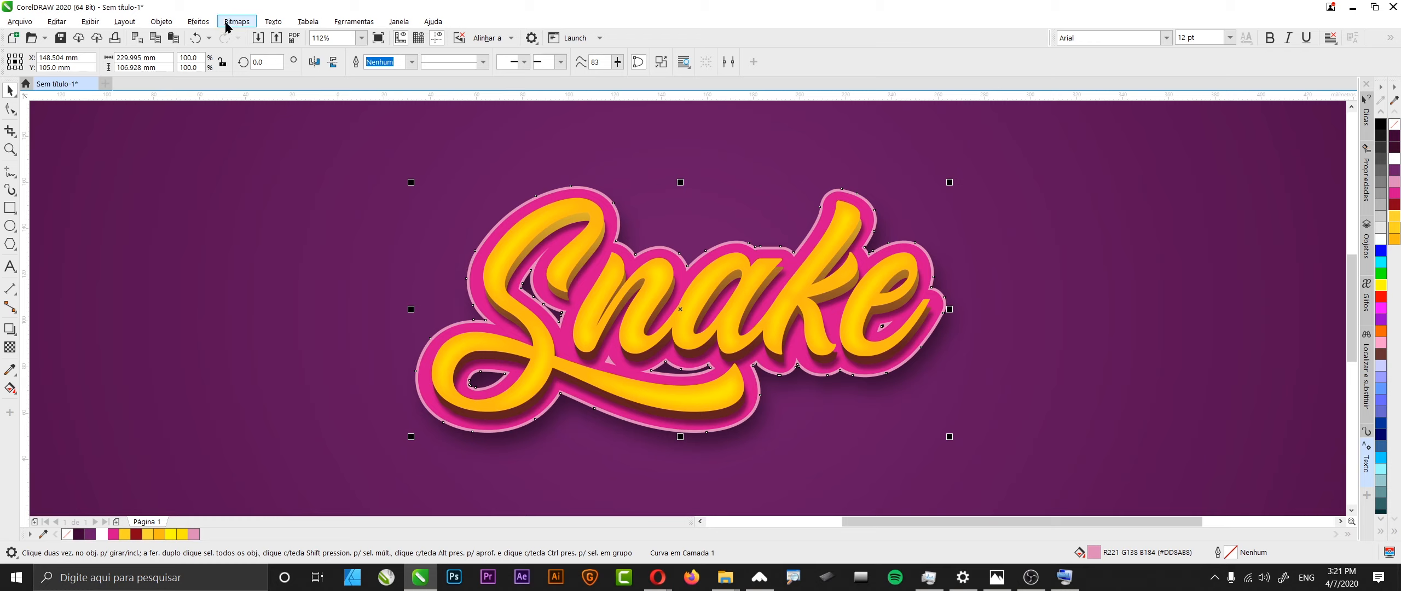
# Step: Apply a Gaussian blur with a small pixel radius to the light pink outer contour and preview the artwork full screen
pyautogui.click(207, 27)
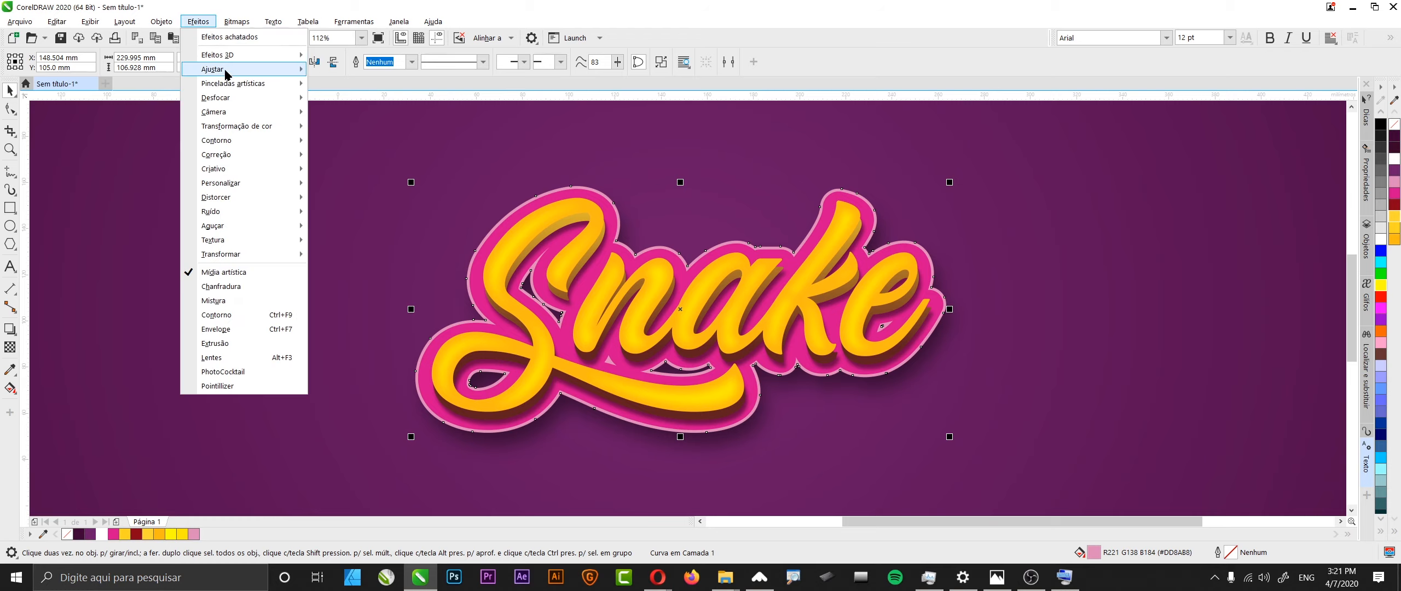
pyautogui.moveTo(227, 71)
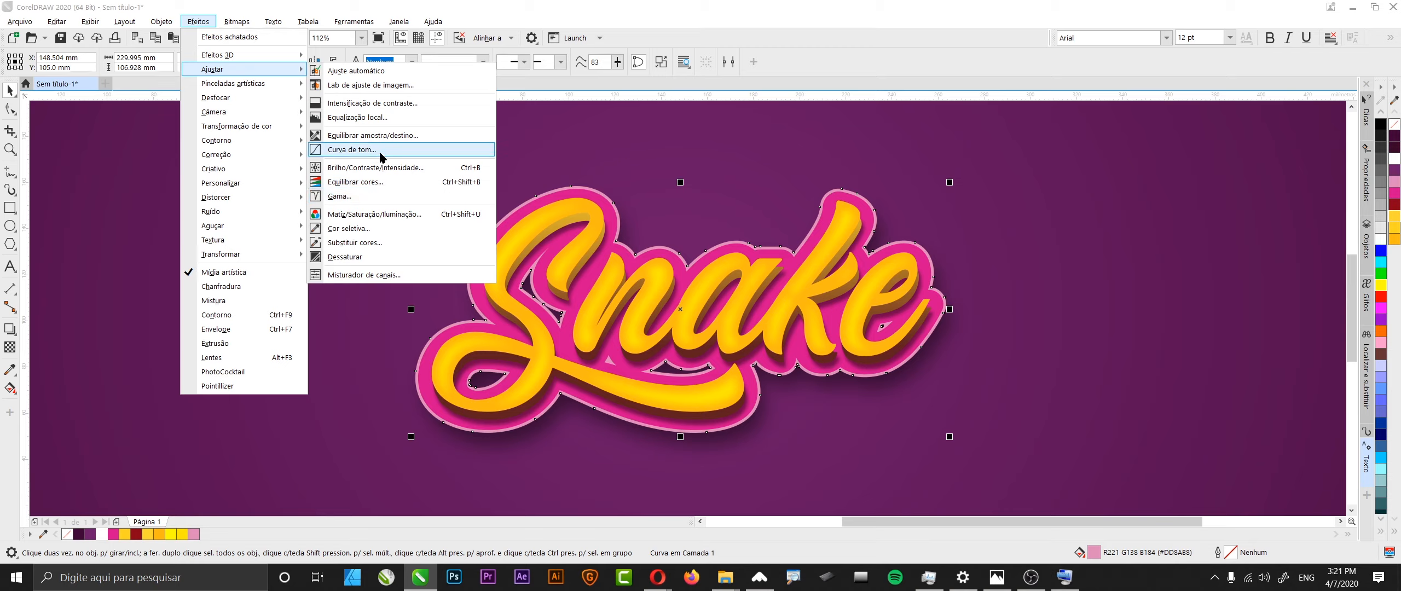
pyautogui.moveTo(261, 99)
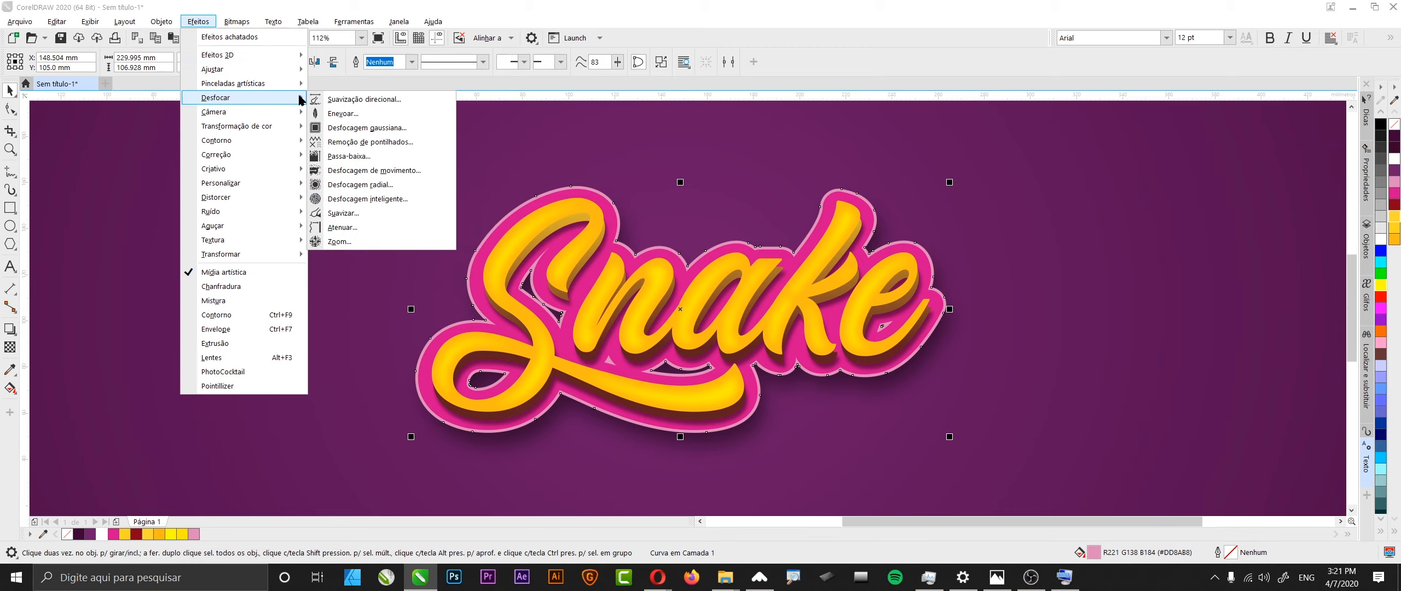
pyautogui.click(389, 129)
pyautogui.moveTo(596, 280); pyautogui.dragTo(616, 279)
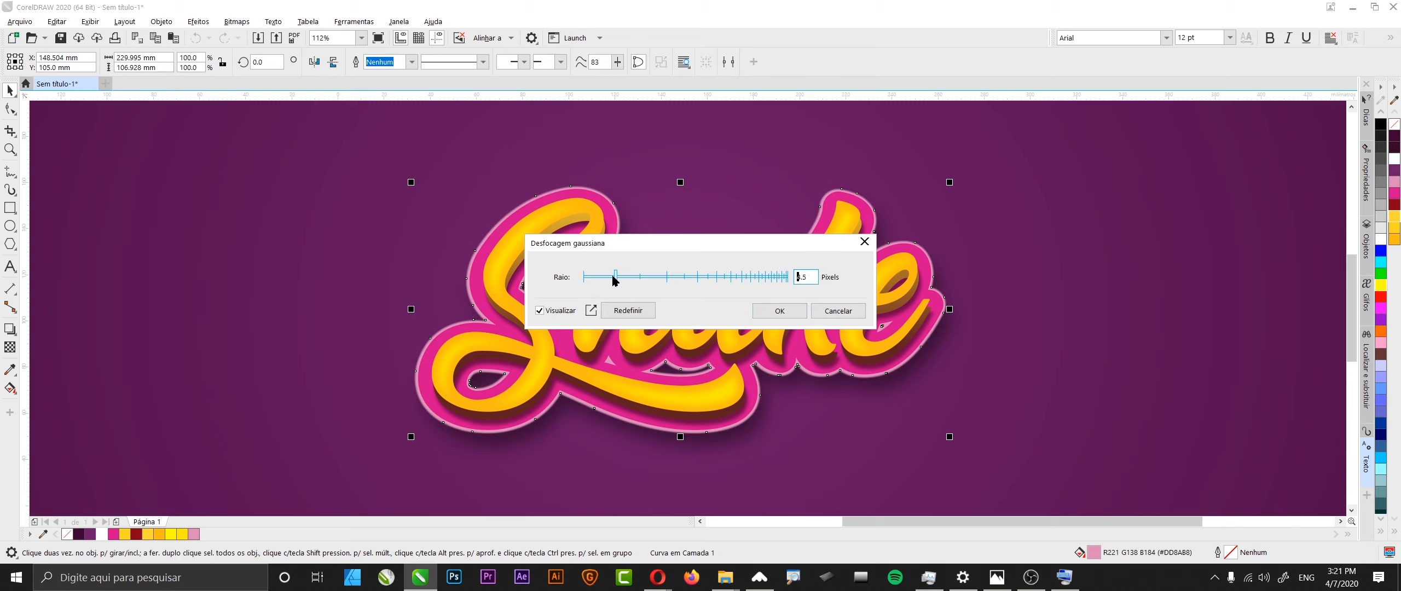
pyautogui.click(779, 311)
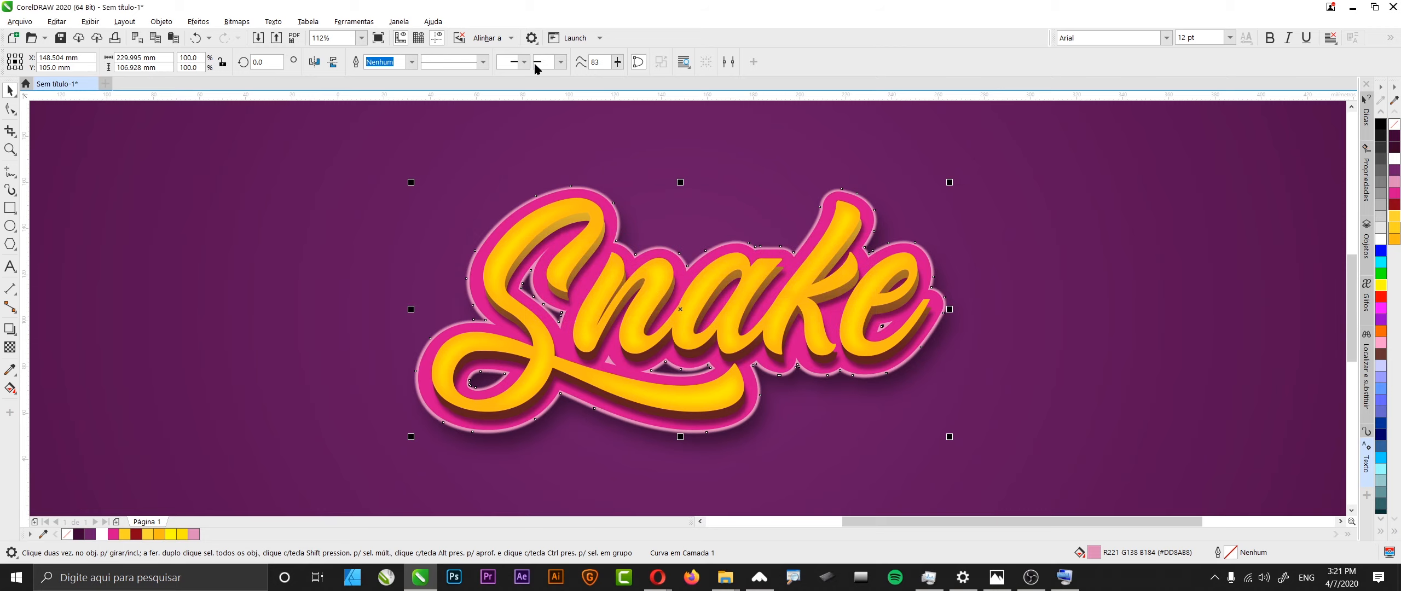
pyautogui.click(378, 41)
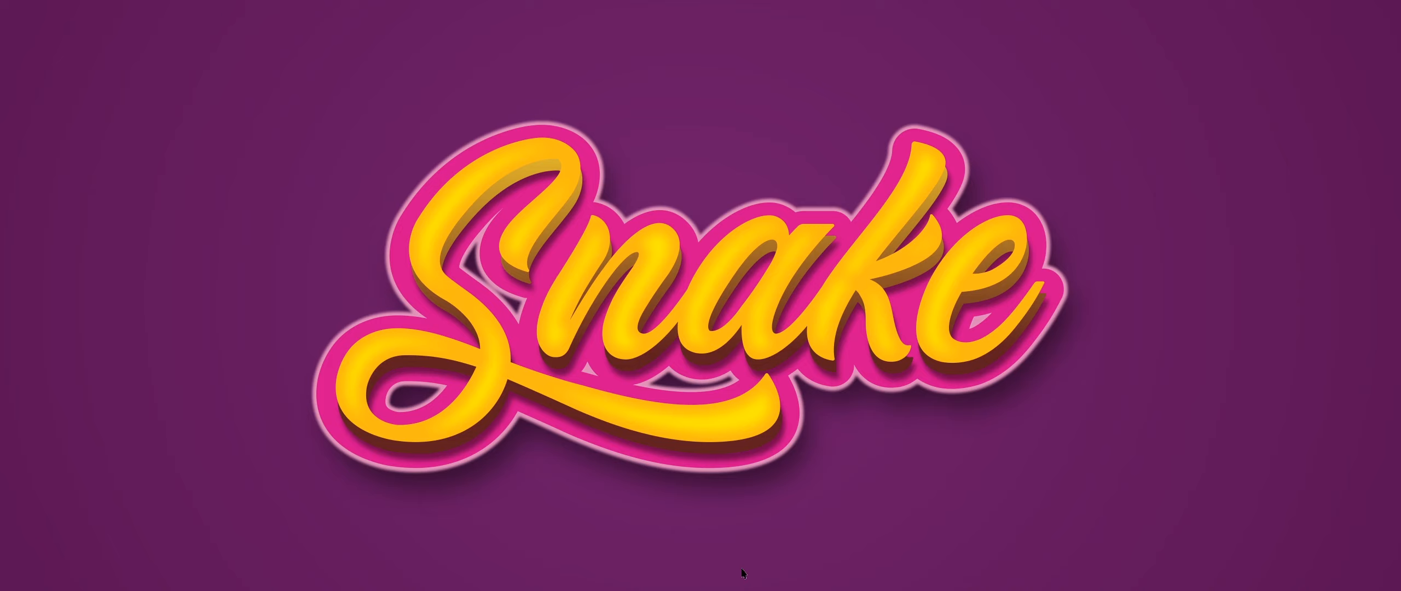